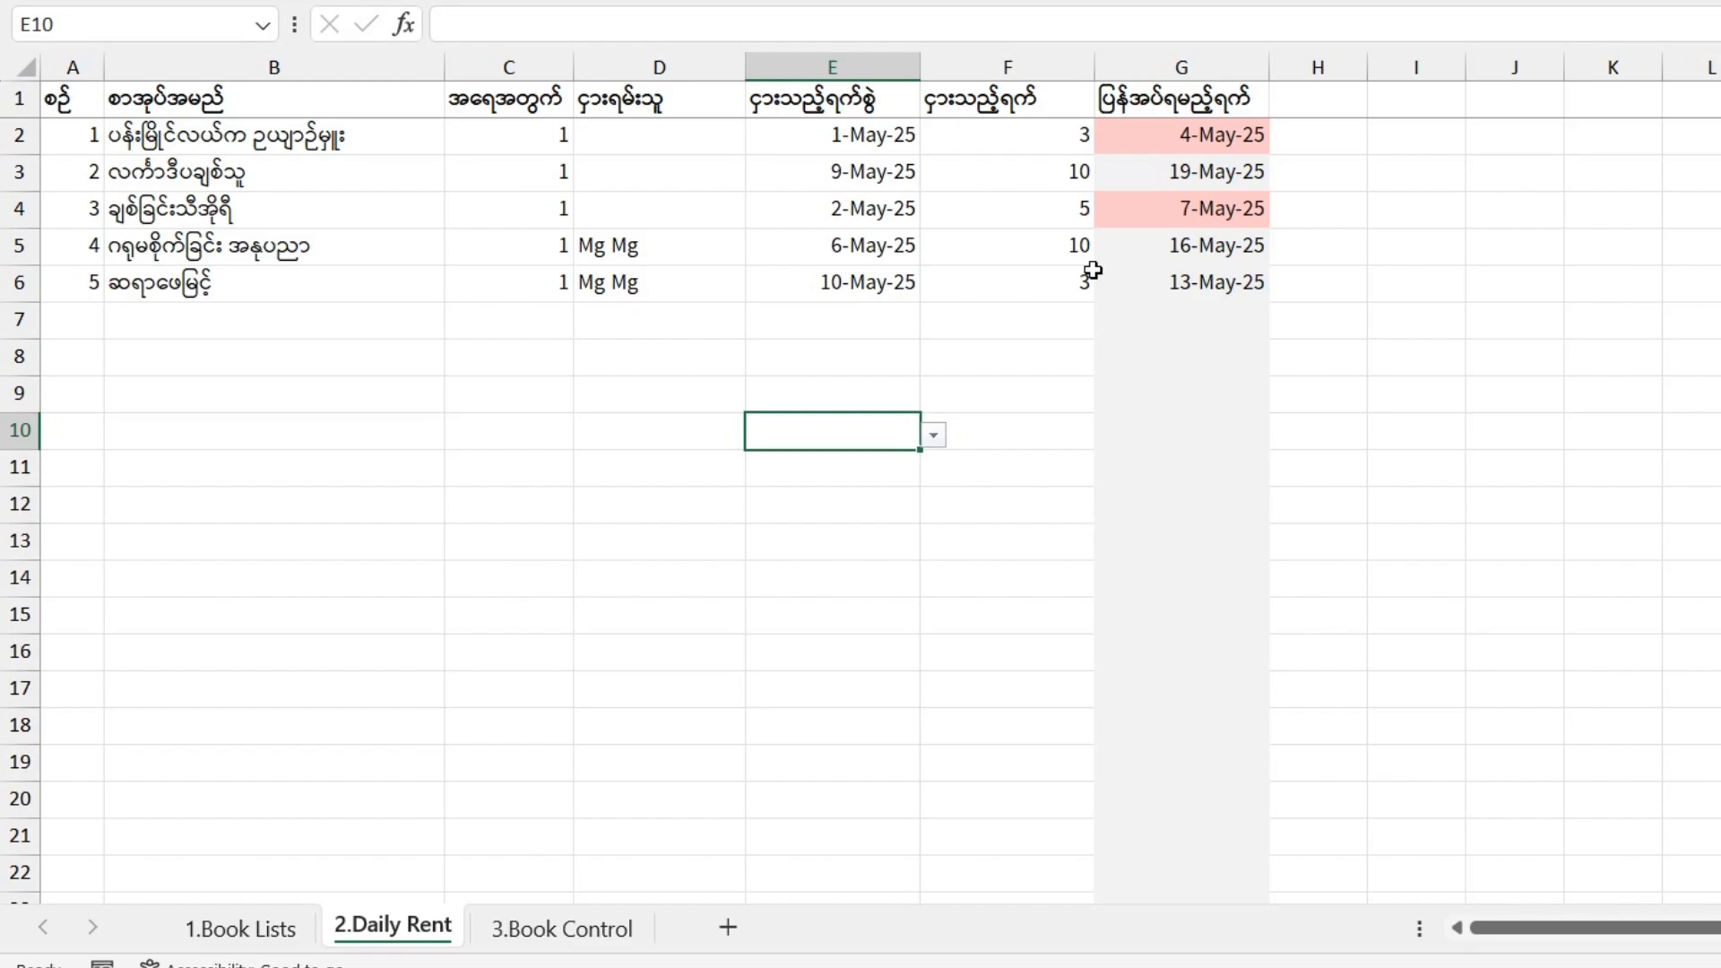
Choose the book title သူလိုလူ for cell B7 on the 2.Daily Rent sheet and select its row-number cell
{"action": "left_click", "coordinate": [538, 440]}
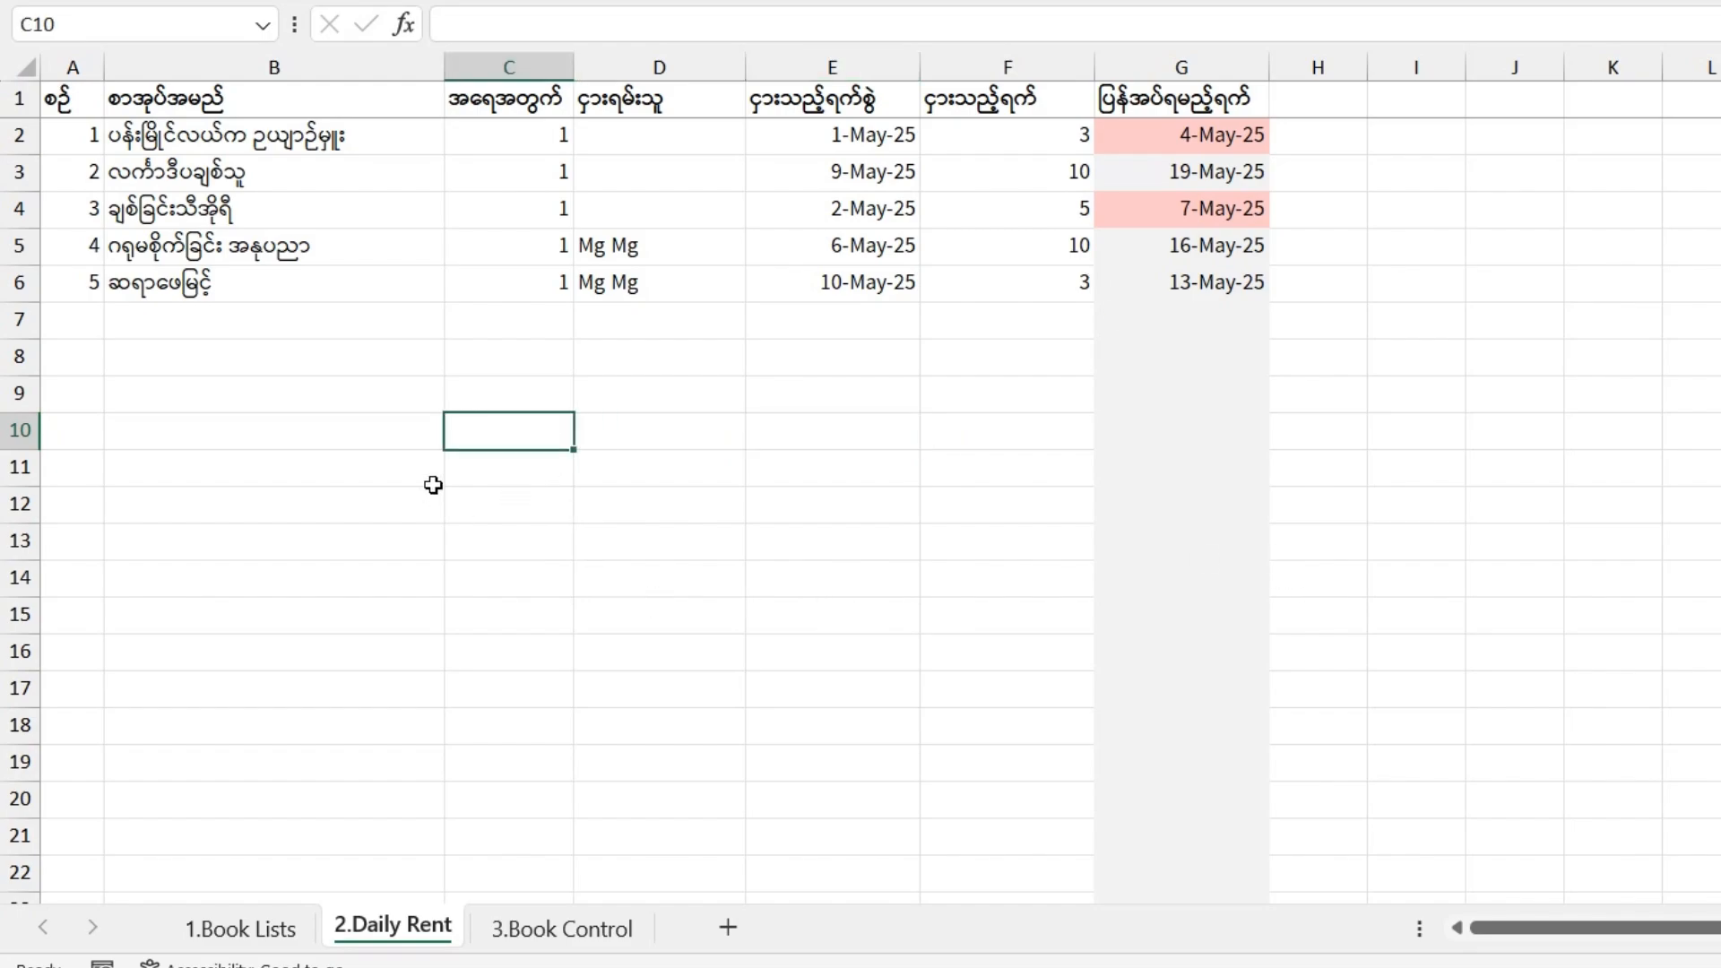
{"action": "left_click", "coordinate": [370, 324]}
{"action": "left_click", "coordinate": [458, 325]}
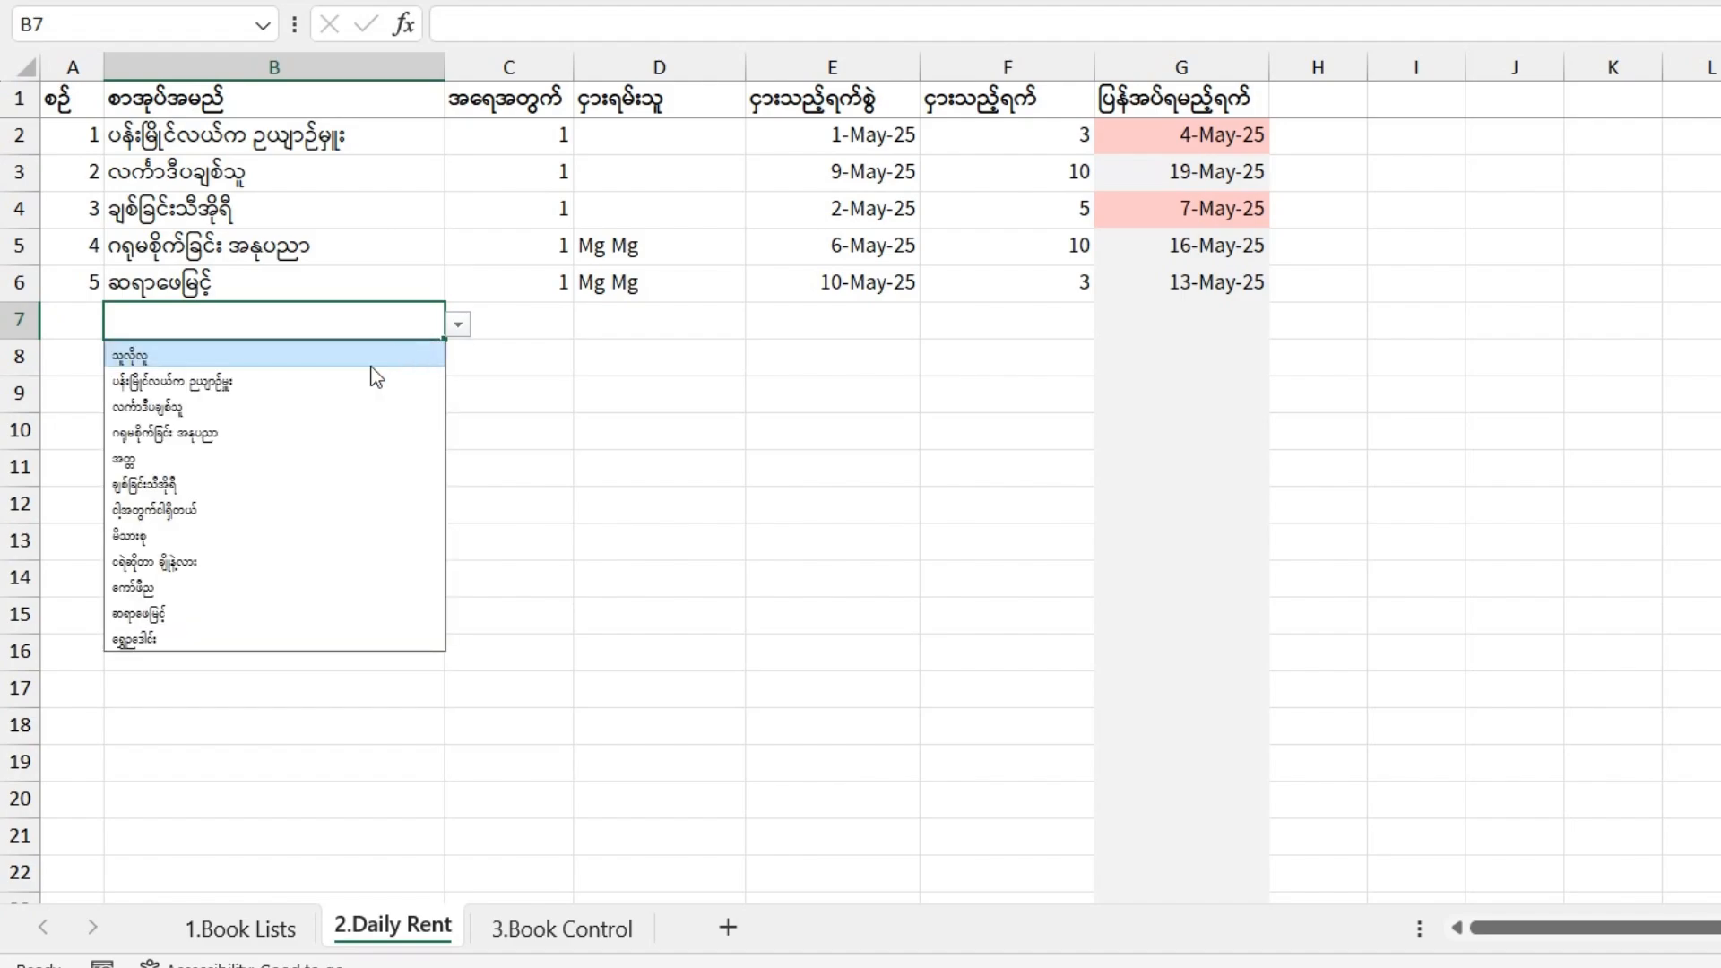
{"action": "left_click", "coordinate": [370, 359]}
{"action": "left_click", "coordinate": [83, 326]}
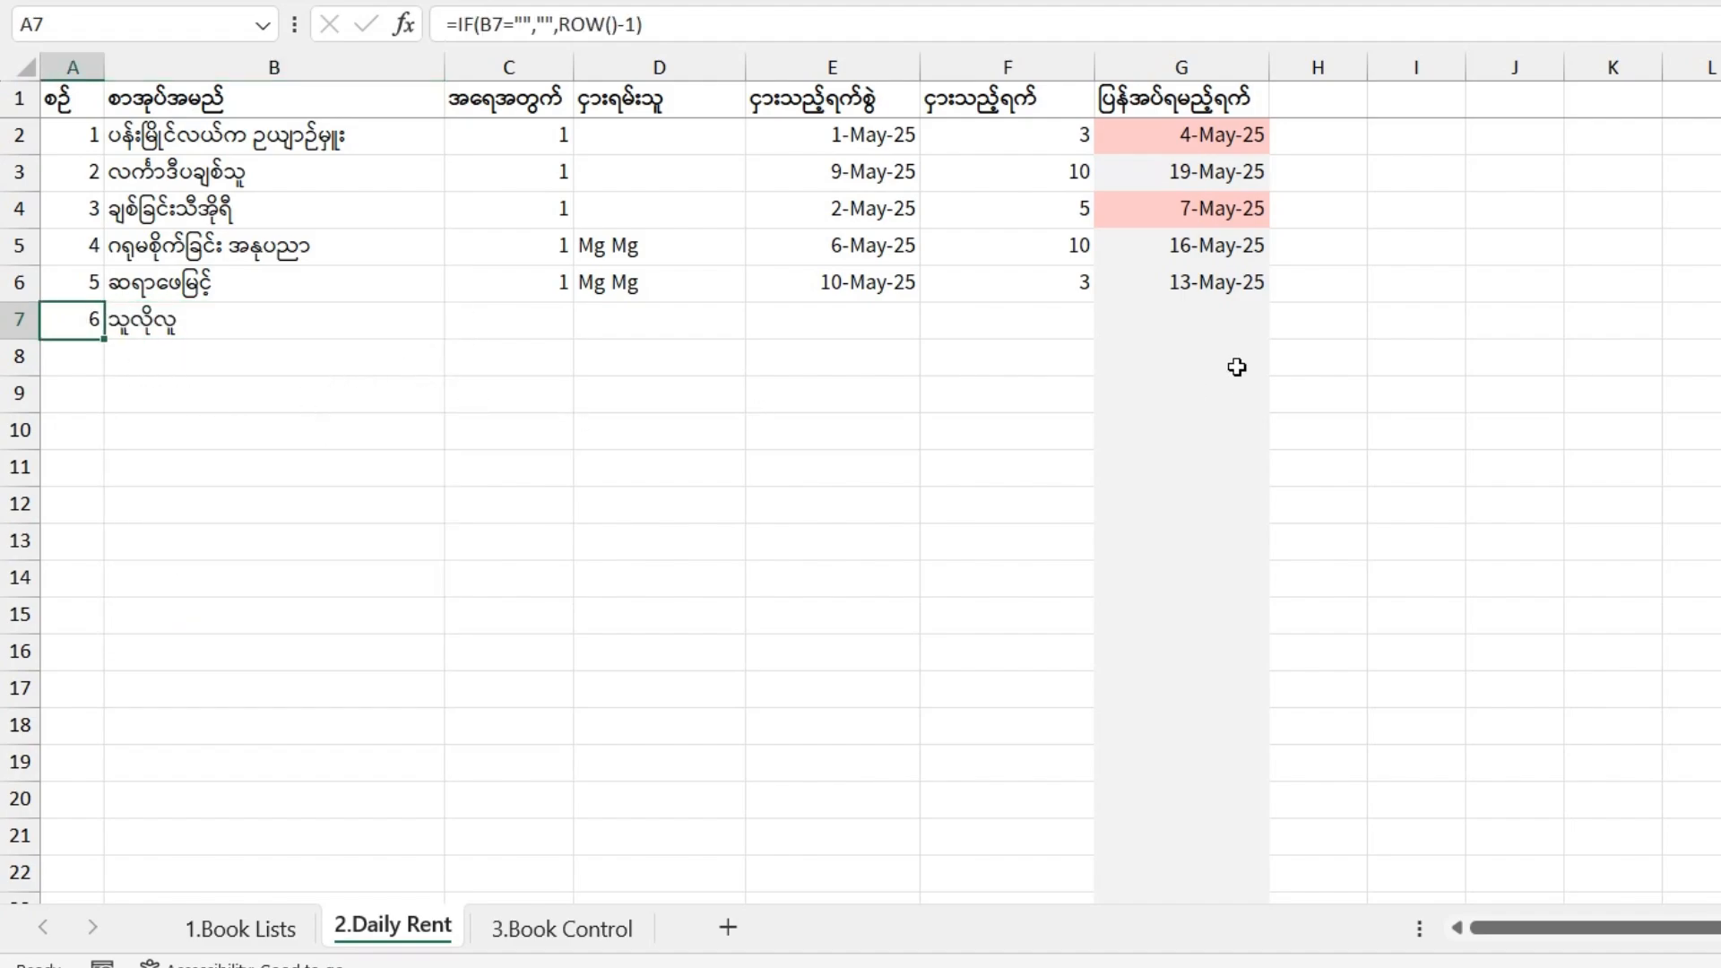
Set the new row 7 rental date to 1-May-25 and its rental days to 6
{"action": "left_click", "coordinate": [907, 324]}
{"action": "left_click", "coordinate": [933, 324]}
{"action": "left_click", "coordinate": [806, 355]}
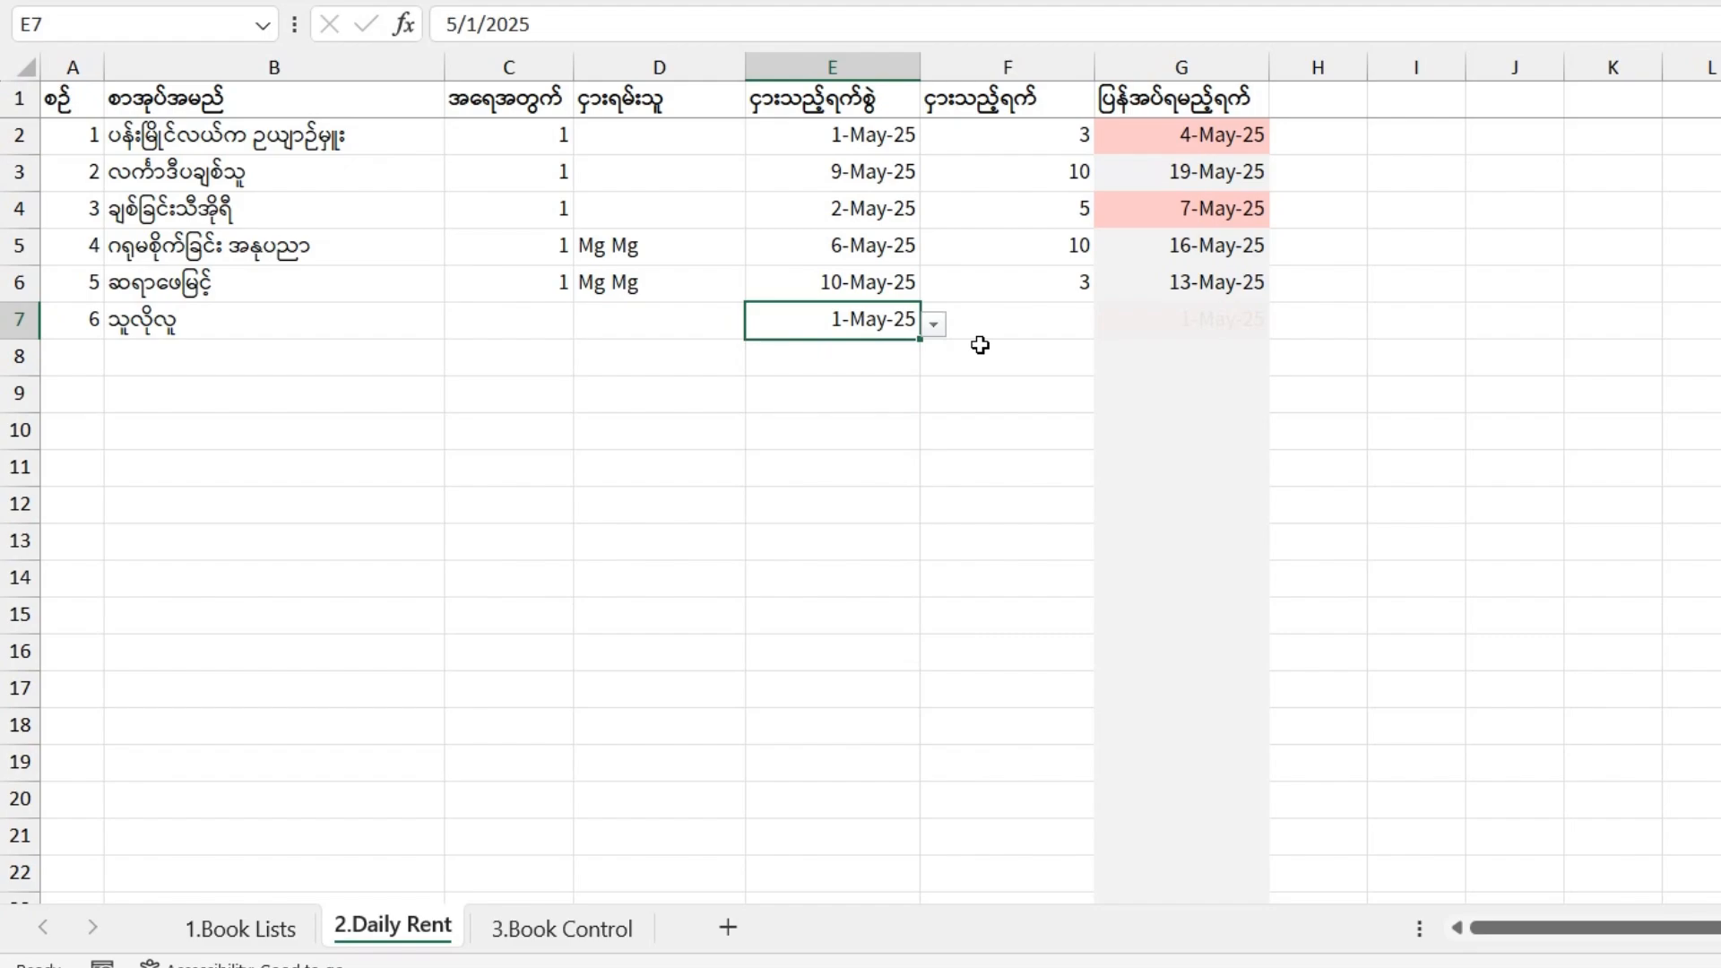
{"action": "left_click", "coordinate": [1033, 330]}
{"action": "type", "text": "6"}
{"action": "key", "text": "Return"}
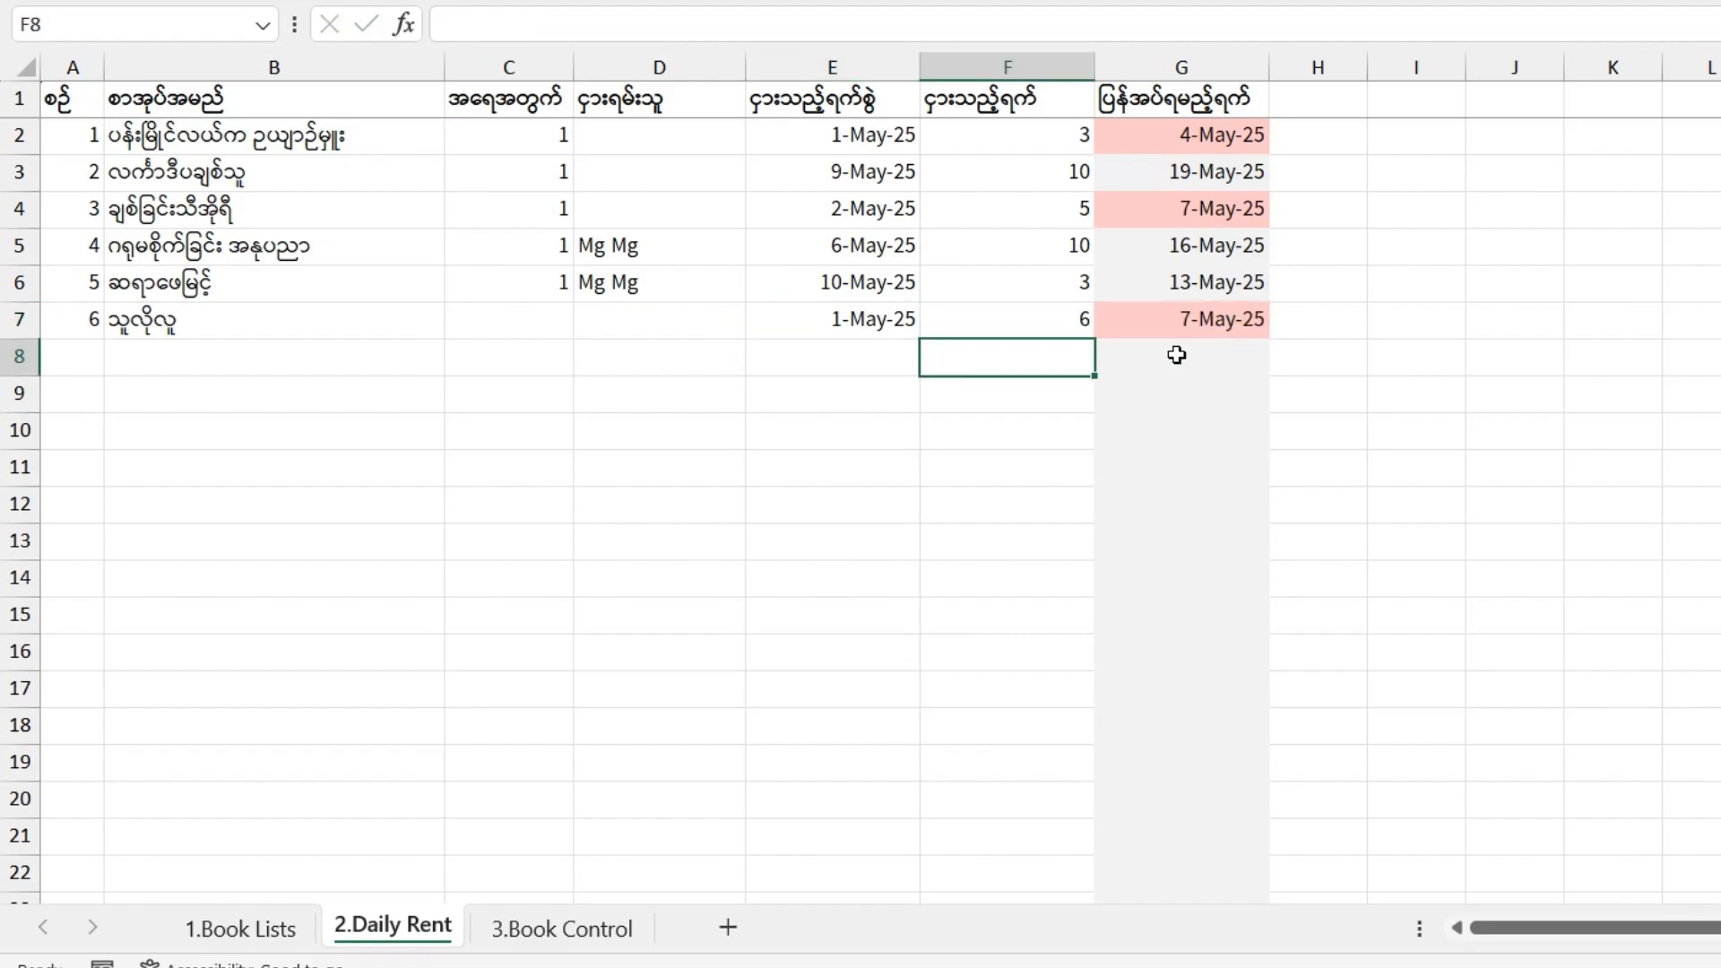
Examine the return date calculation for the rentals, including the formula in cell G2
{"action": "left_click", "coordinate": [1026, 323]}
{"action": "left_click", "coordinate": [1165, 339]}
{"action": "left_click", "coordinate": [1213, 136]}
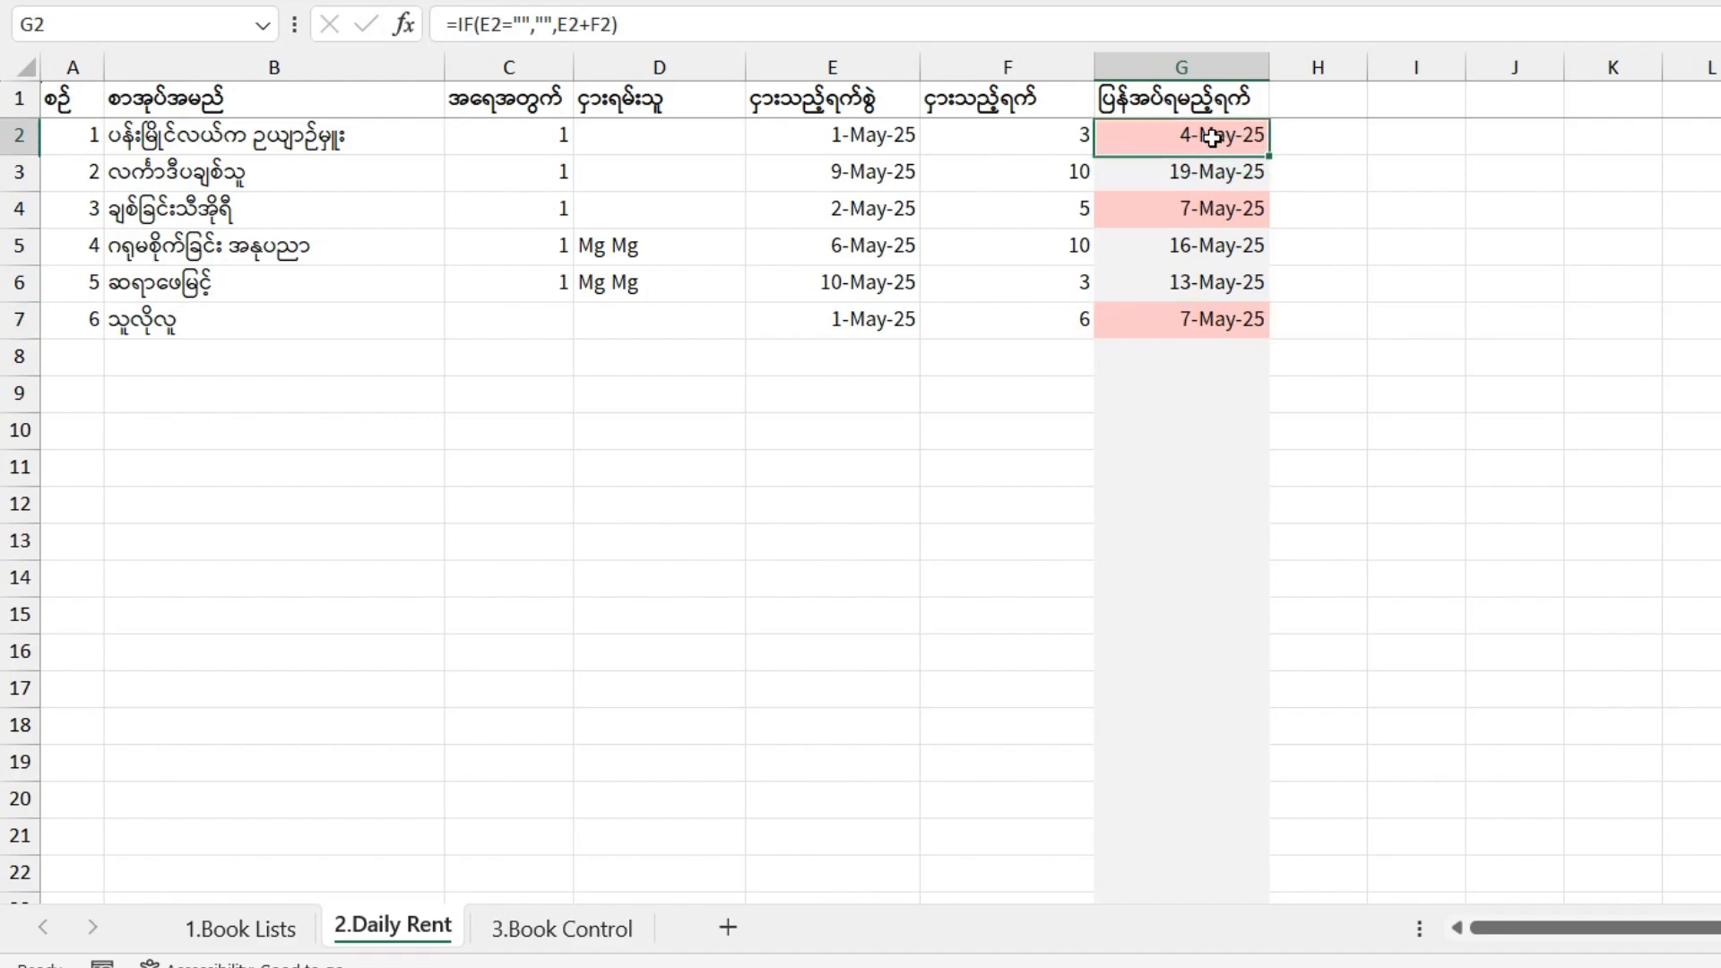
Inspect the rented-quantity formula in D4 of the 3.Book Control sheet, and close the workbook to return to Book1
{"action": "left_click", "coordinate": [587, 929]}
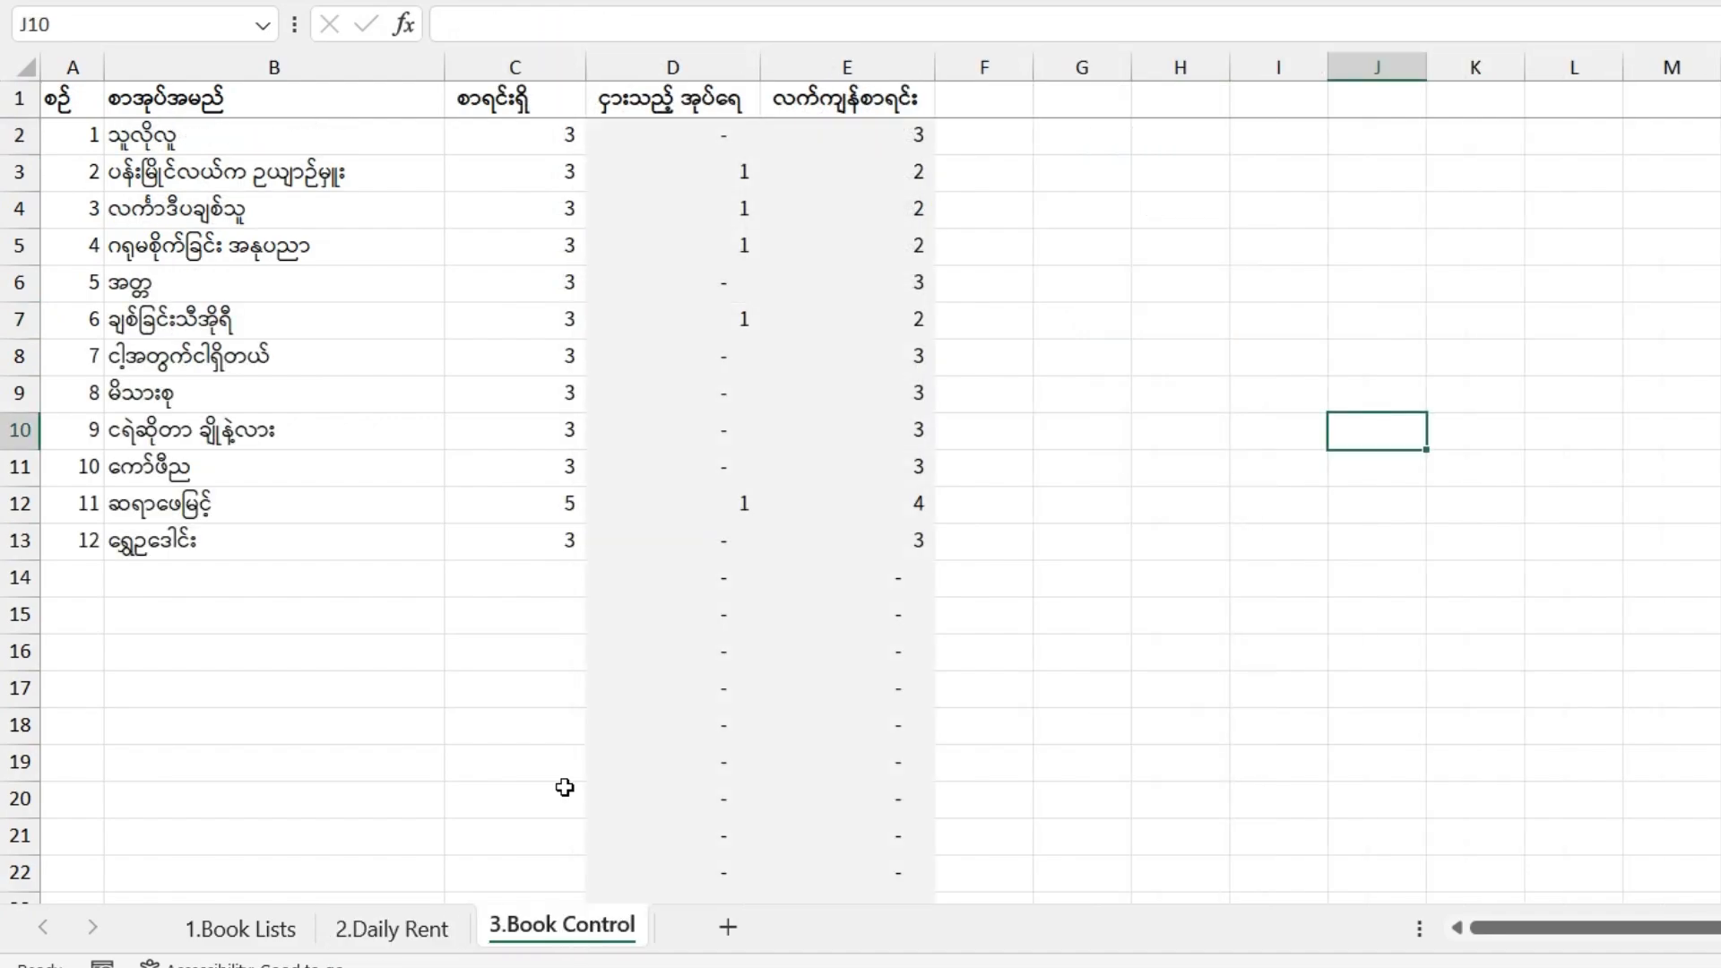
{"action": "left_click", "coordinate": [526, 309]}
{"action": "left_click", "coordinate": [728, 223]}
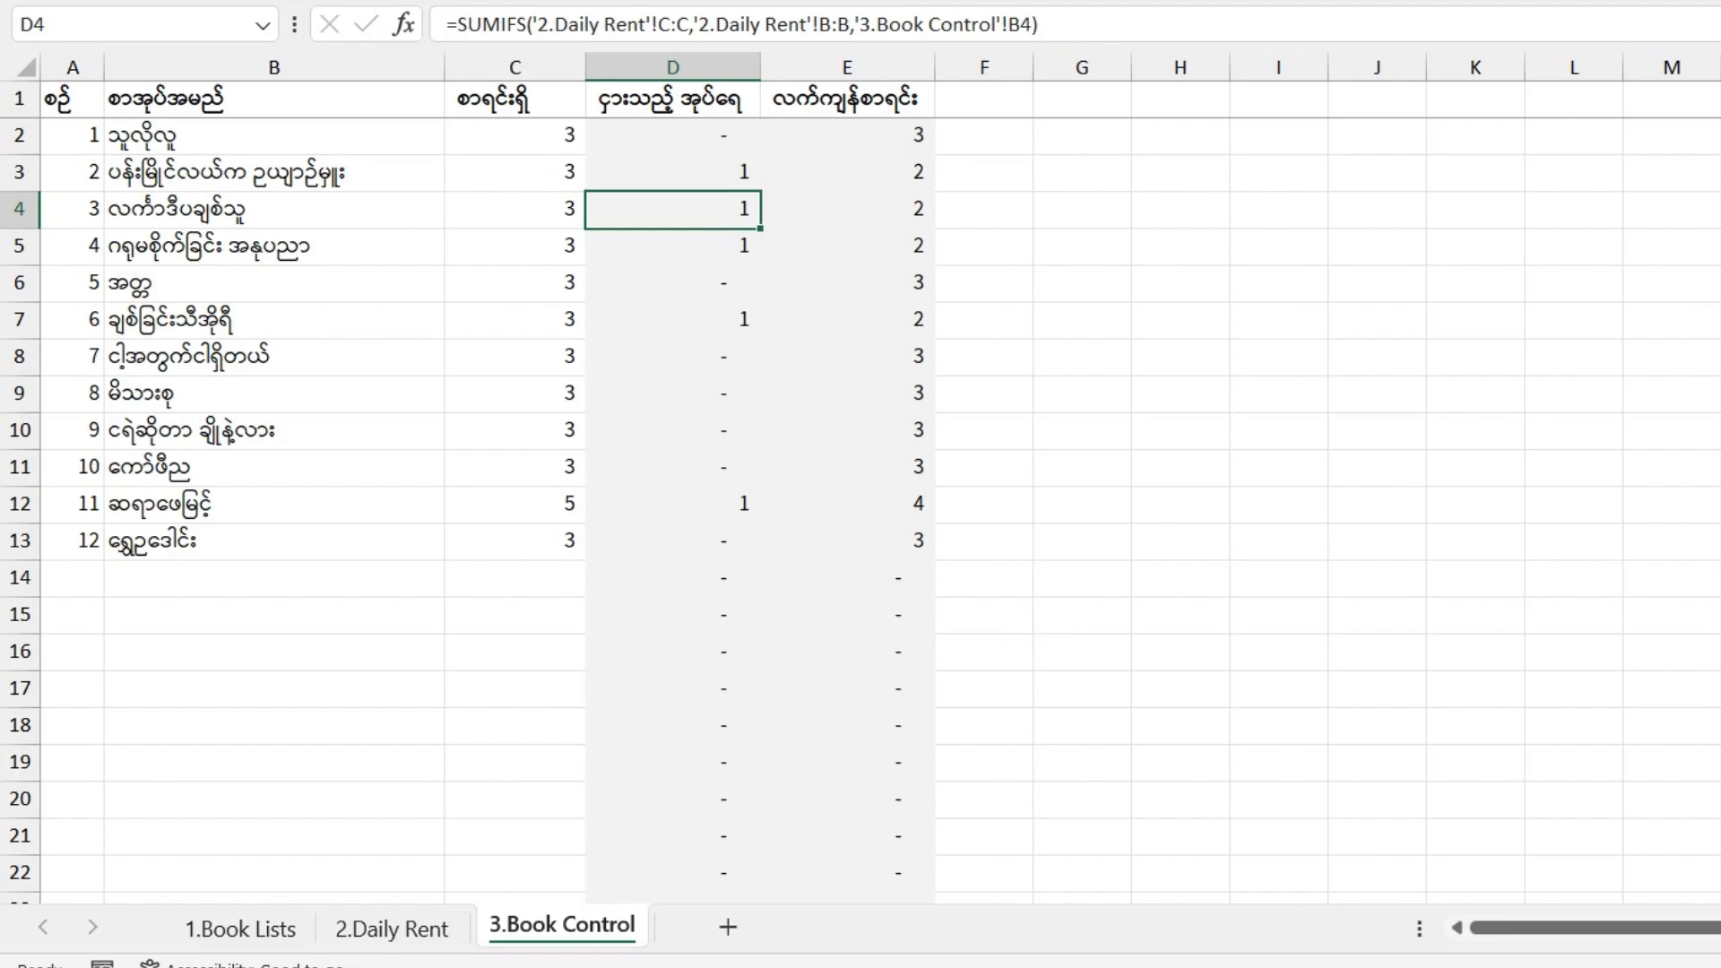
{"action": "key", "text": "ctrl+w"}
{"action": "left_click", "coordinate": [1235, 414]}
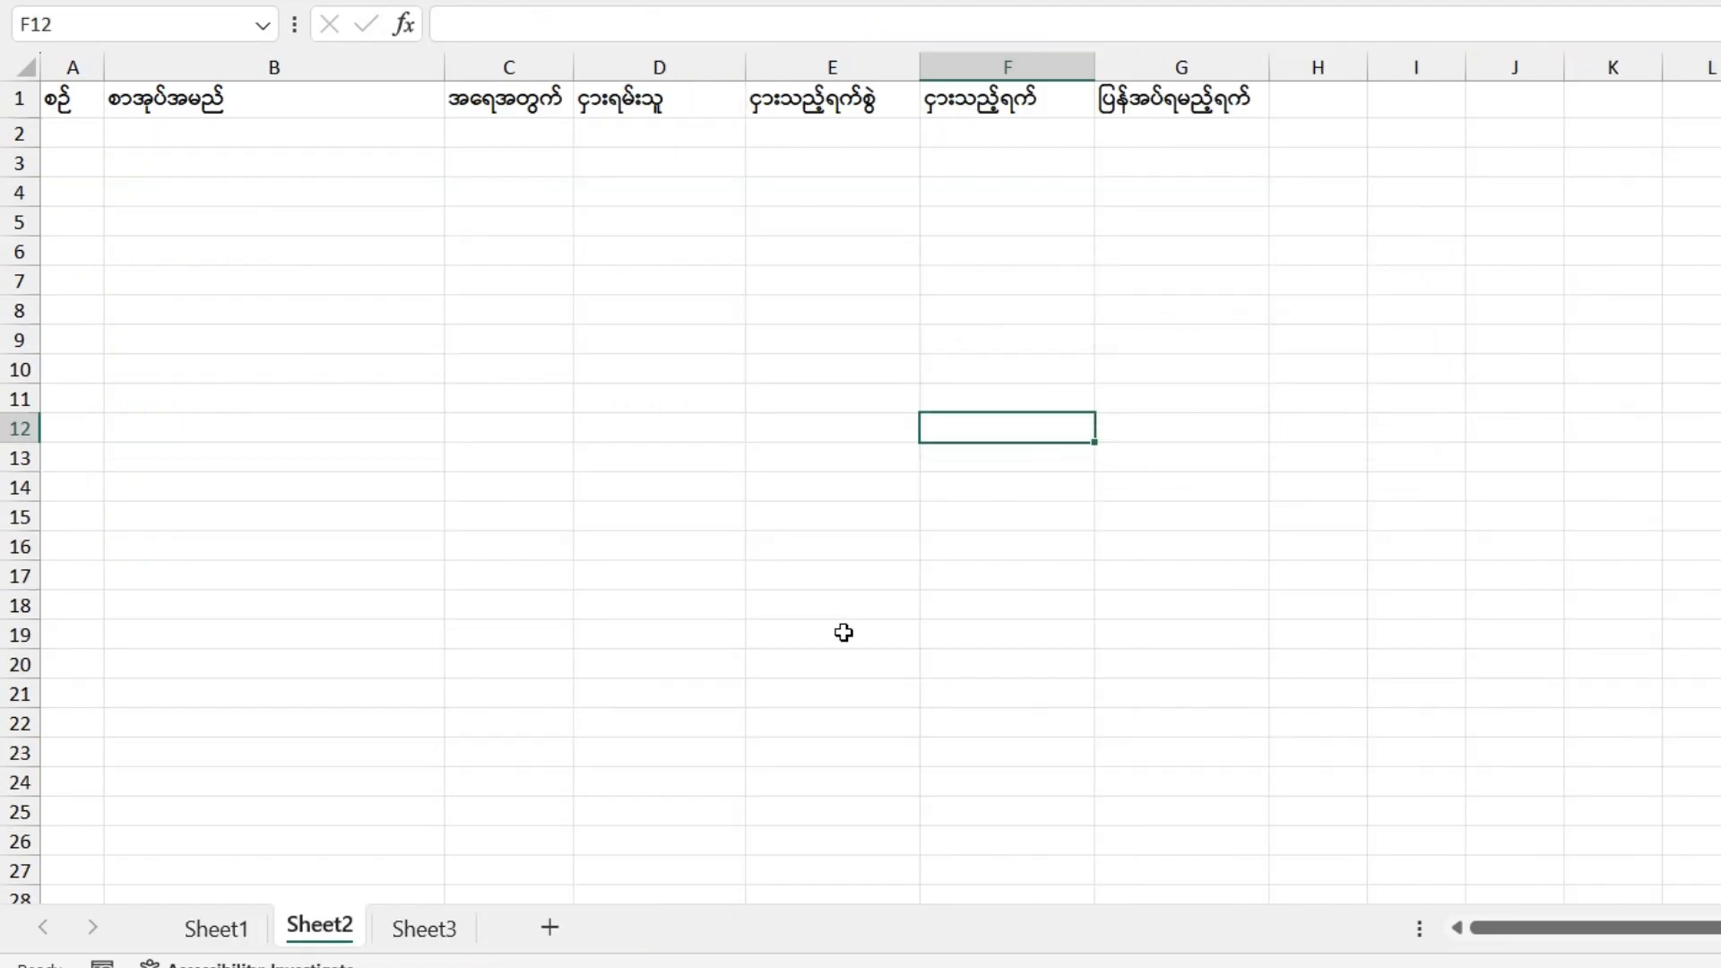
Review the book and date lists on Sheet1, the rental headings on Sheet2 and the stock table on Sheet3, and return to Sheet2
{"action": "left_click", "coordinate": [255, 928]}
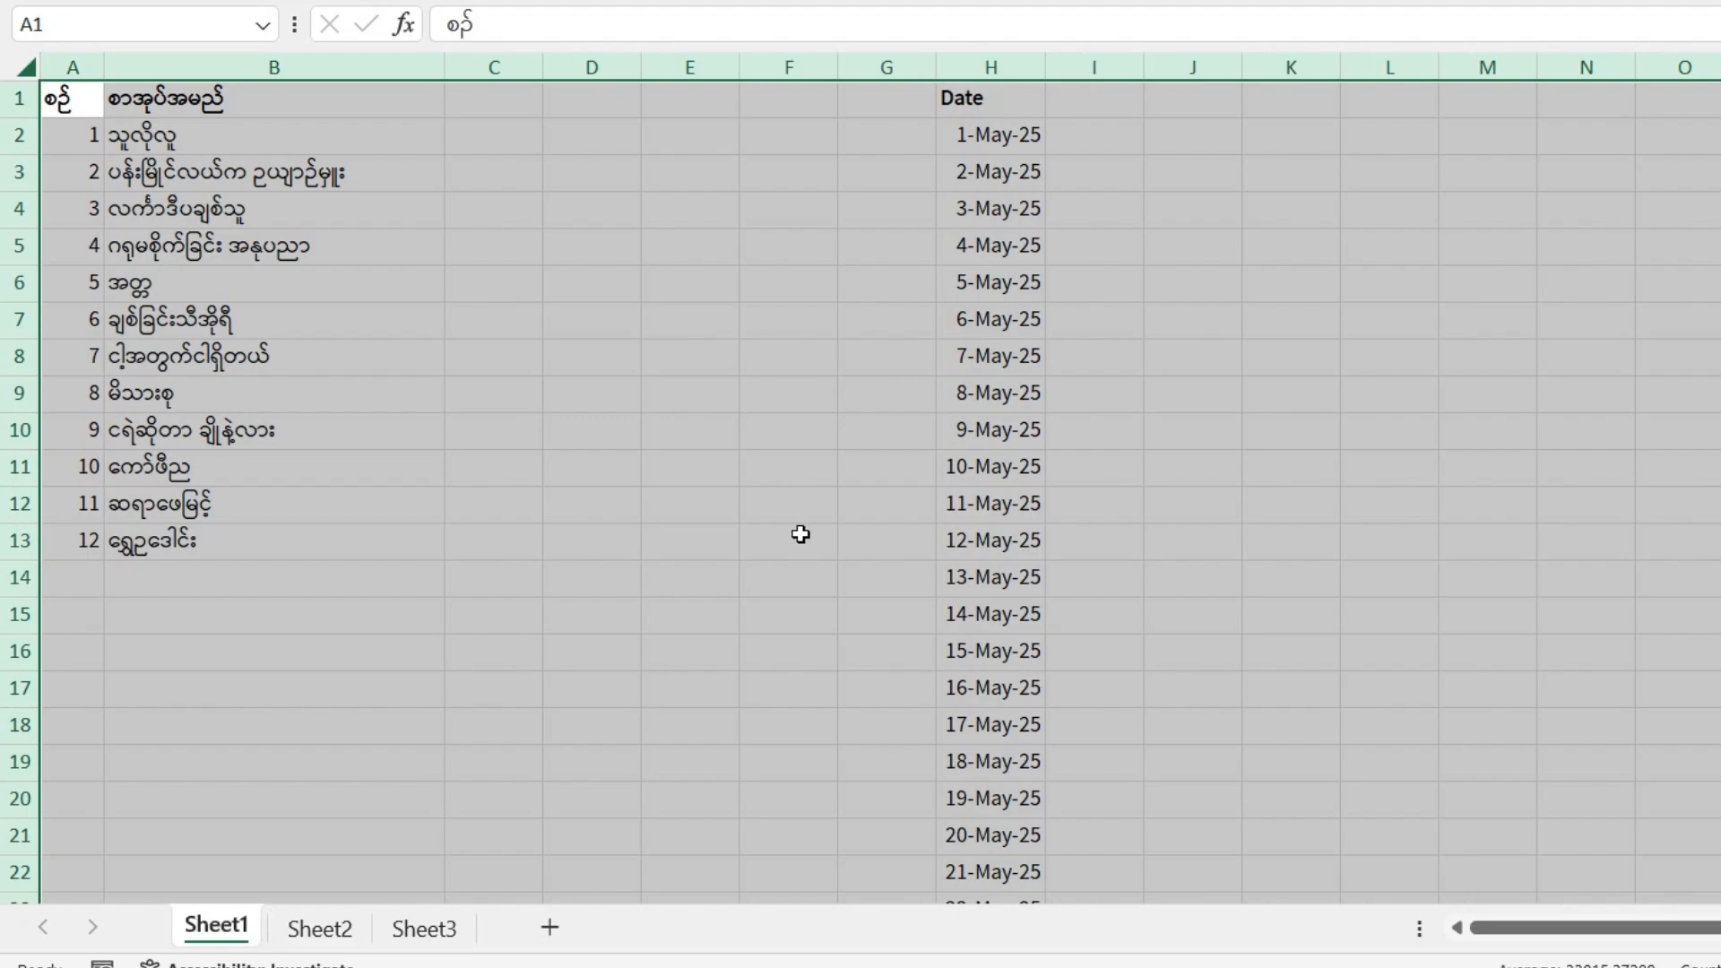
{"action": "left_click", "coordinate": [1389, 442]}
{"action": "left_click", "coordinate": [175, 124]}
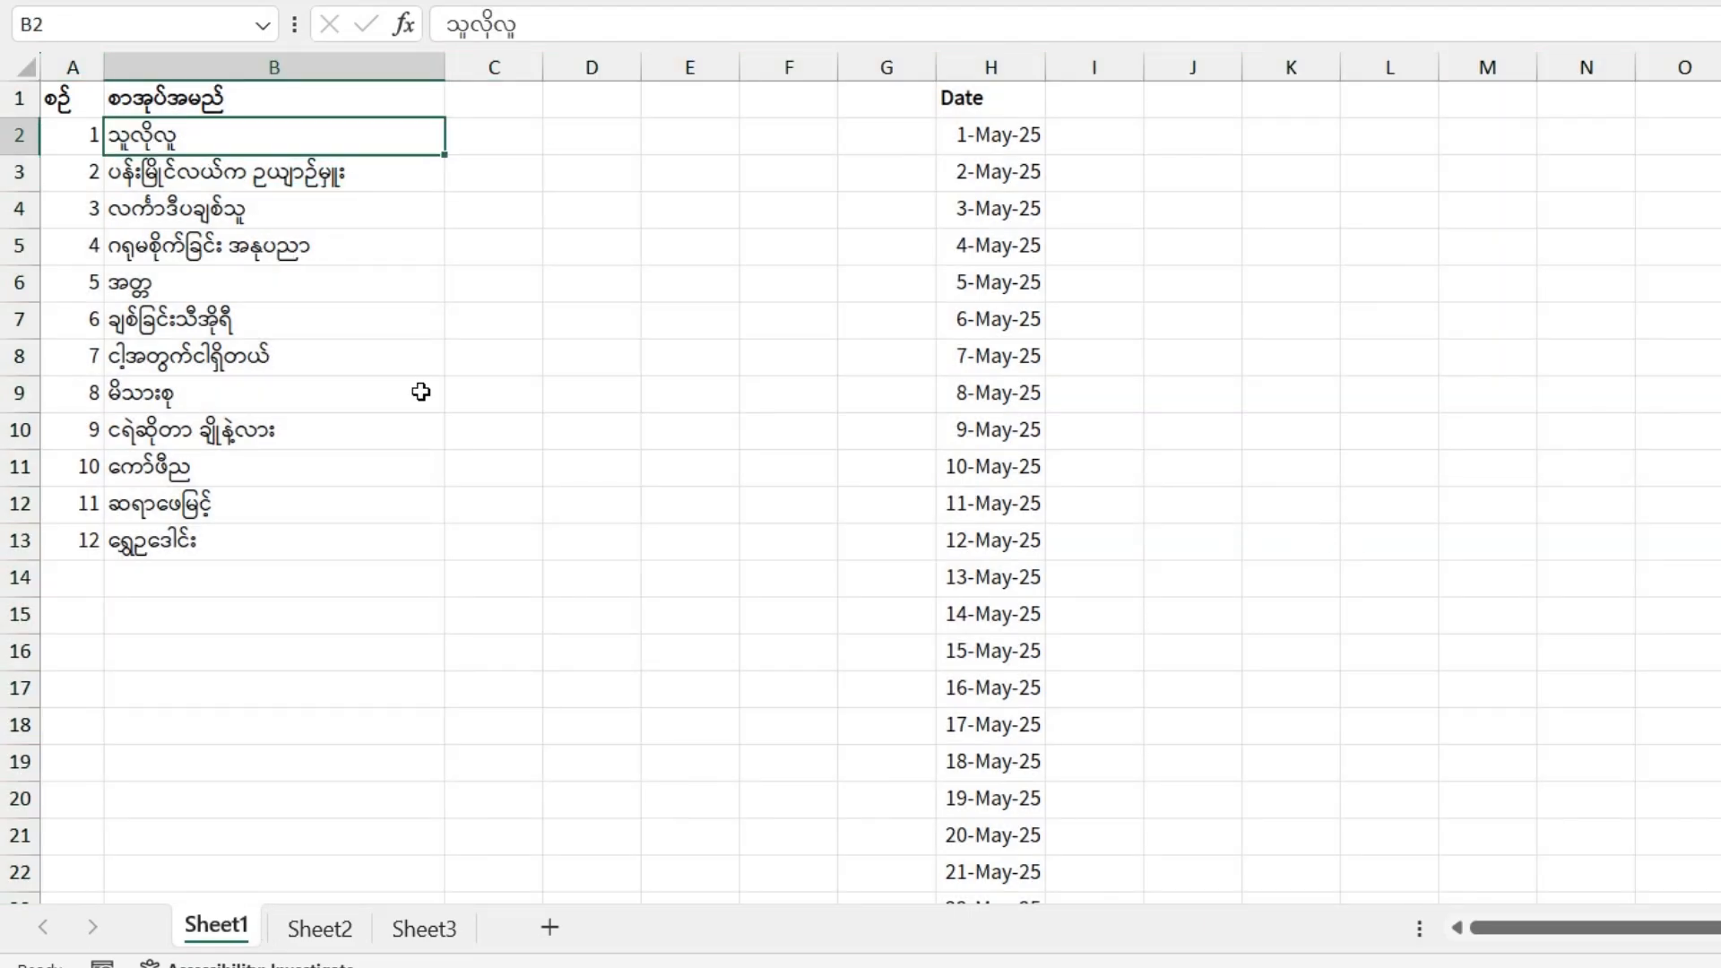
{"action": "key", "text": "ctrl+Right"}
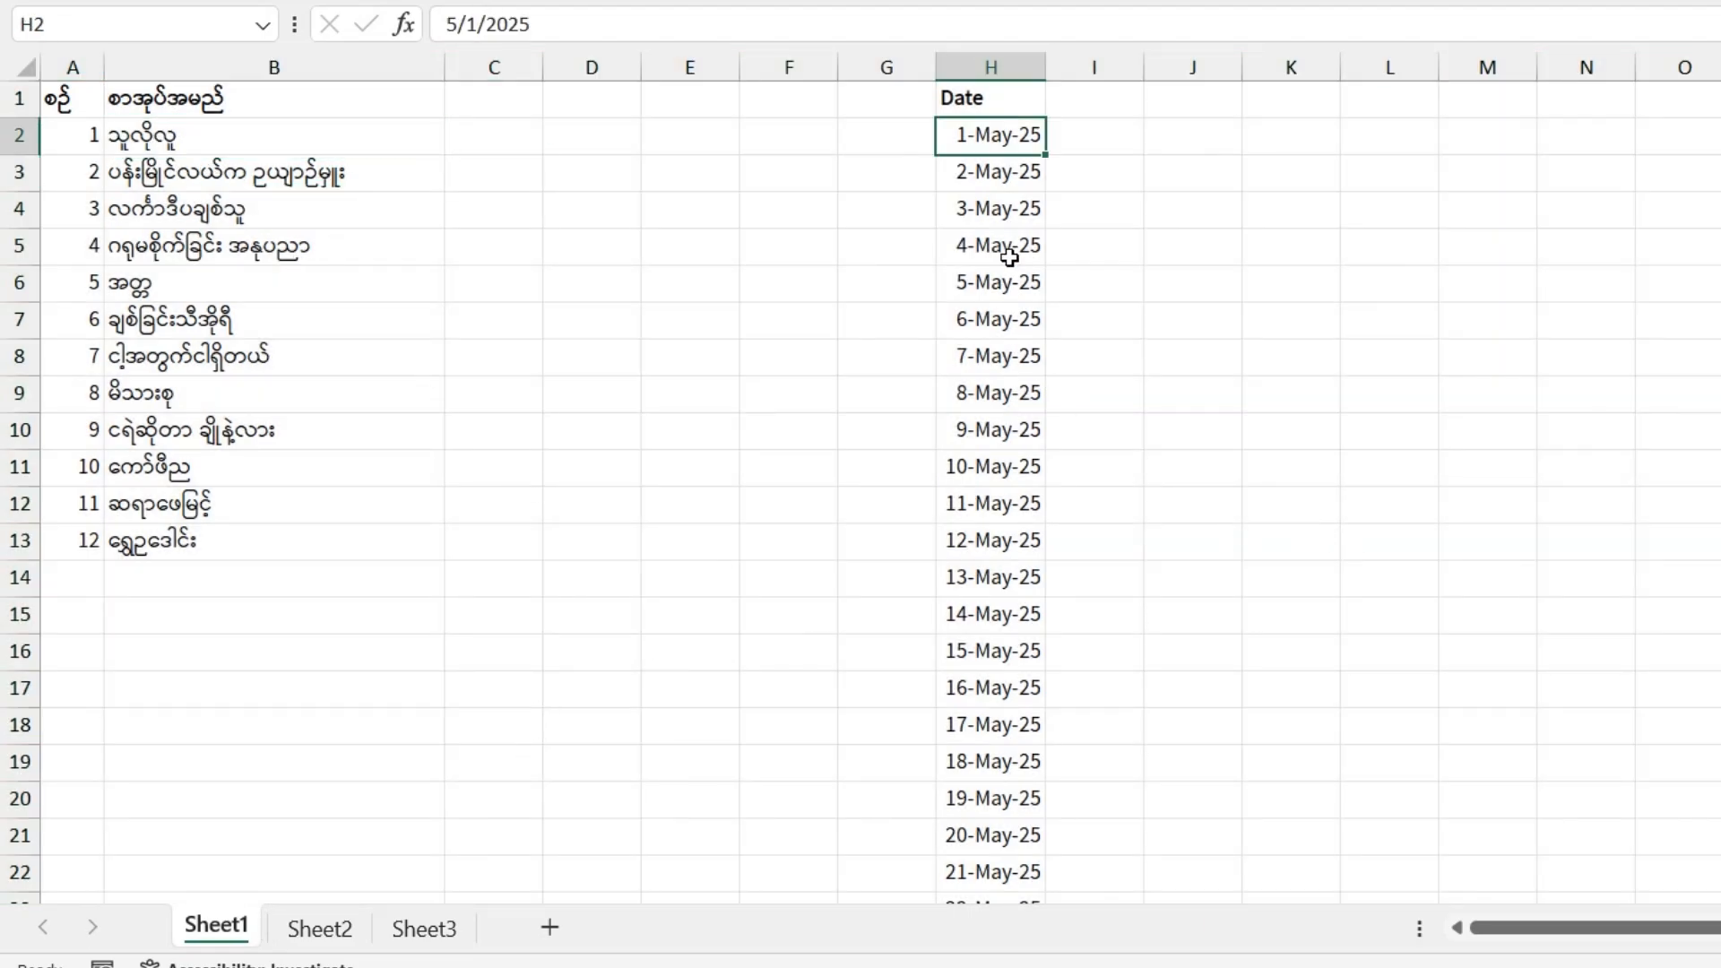
{"action": "left_click", "coordinate": [1004, 196]}
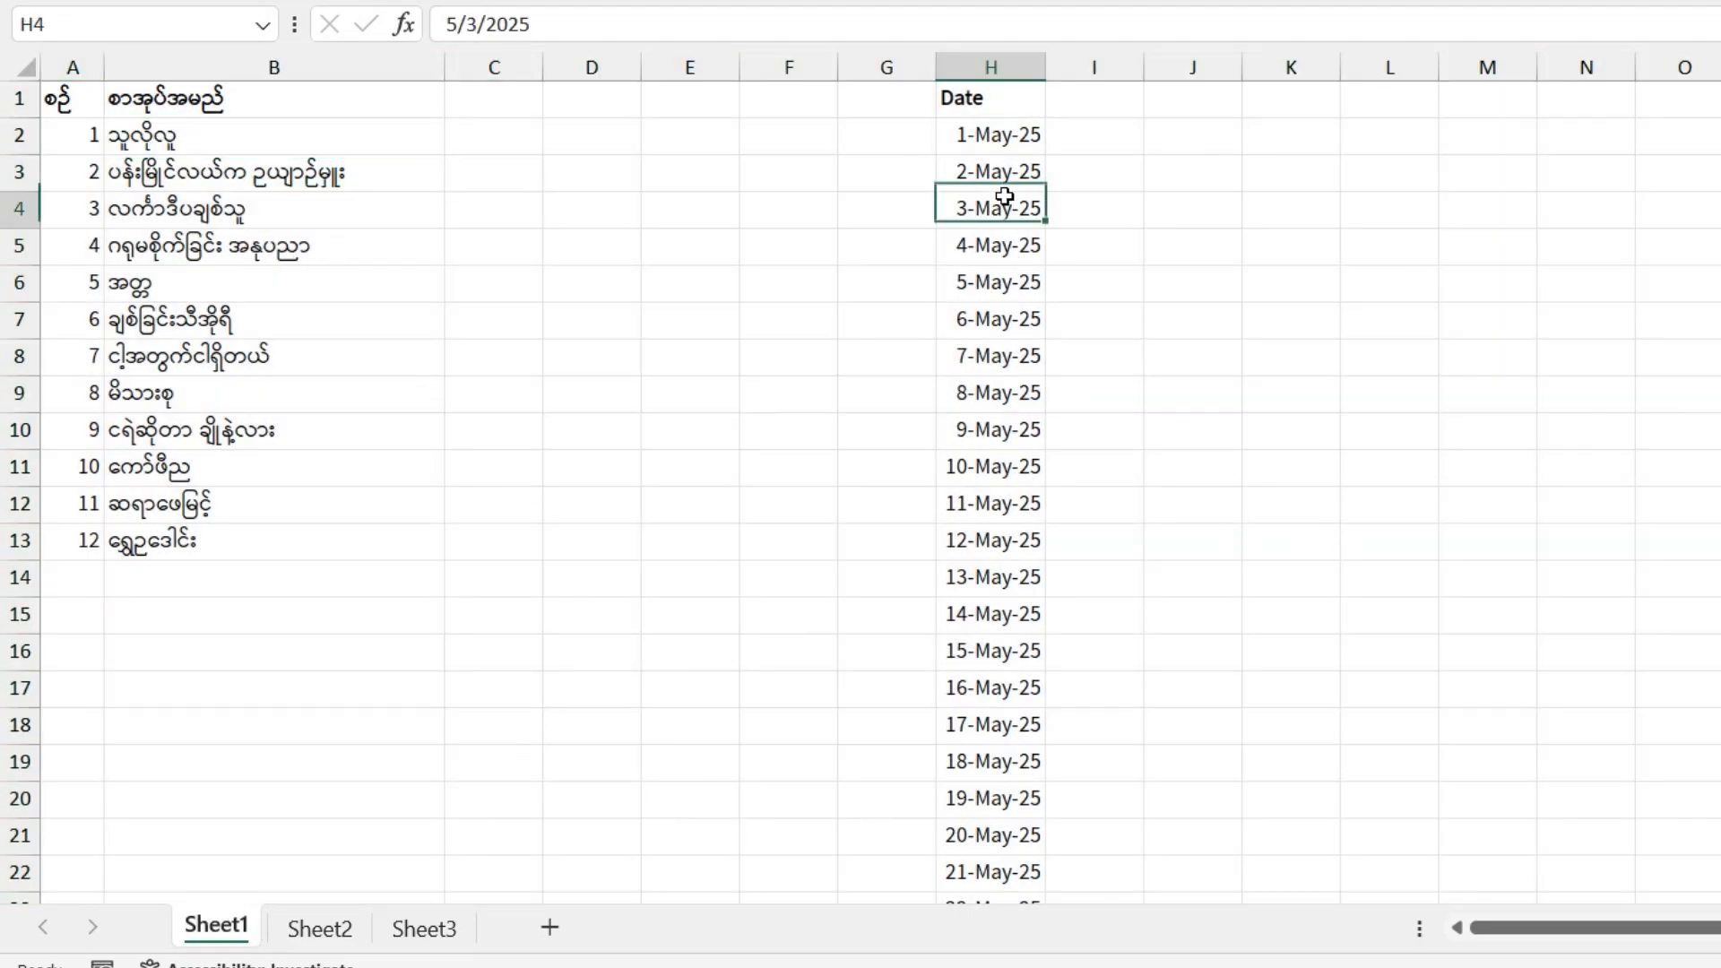
{"action": "left_click", "coordinate": [319, 928]}
{"action": "left_click", "coordinate": [815, 134]}
{"action": "left_click", "coordinate": [868, 181]}
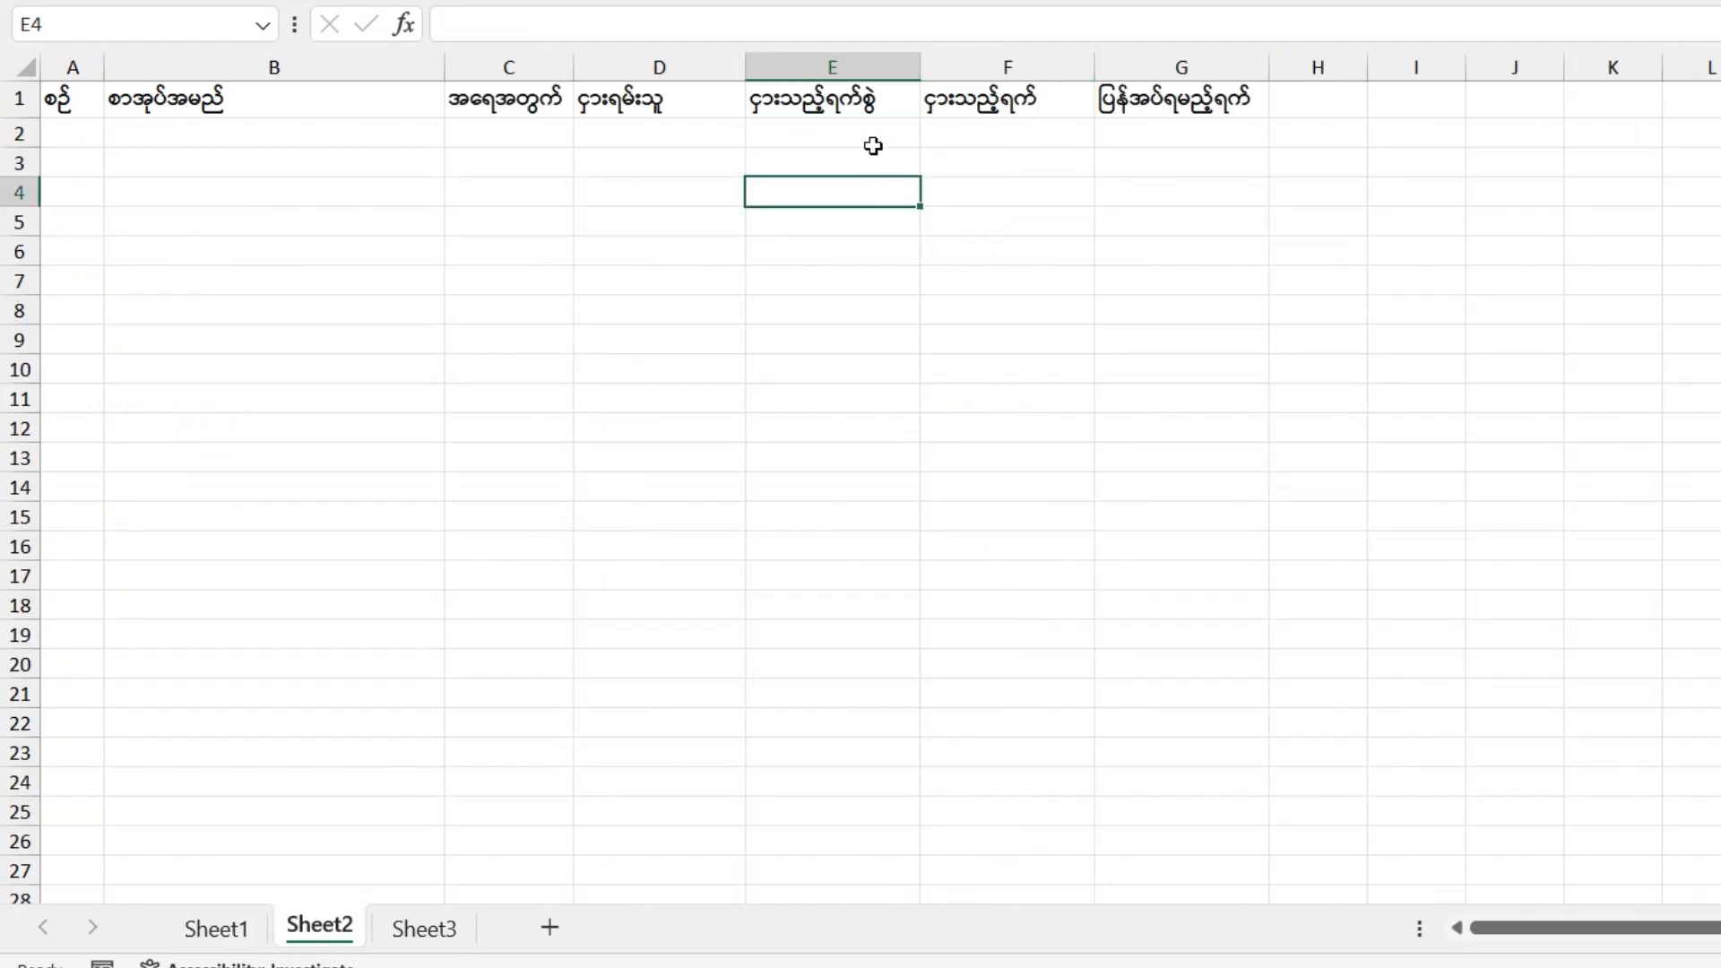
{"action": "left_click", "coordinate": [874, 143]}
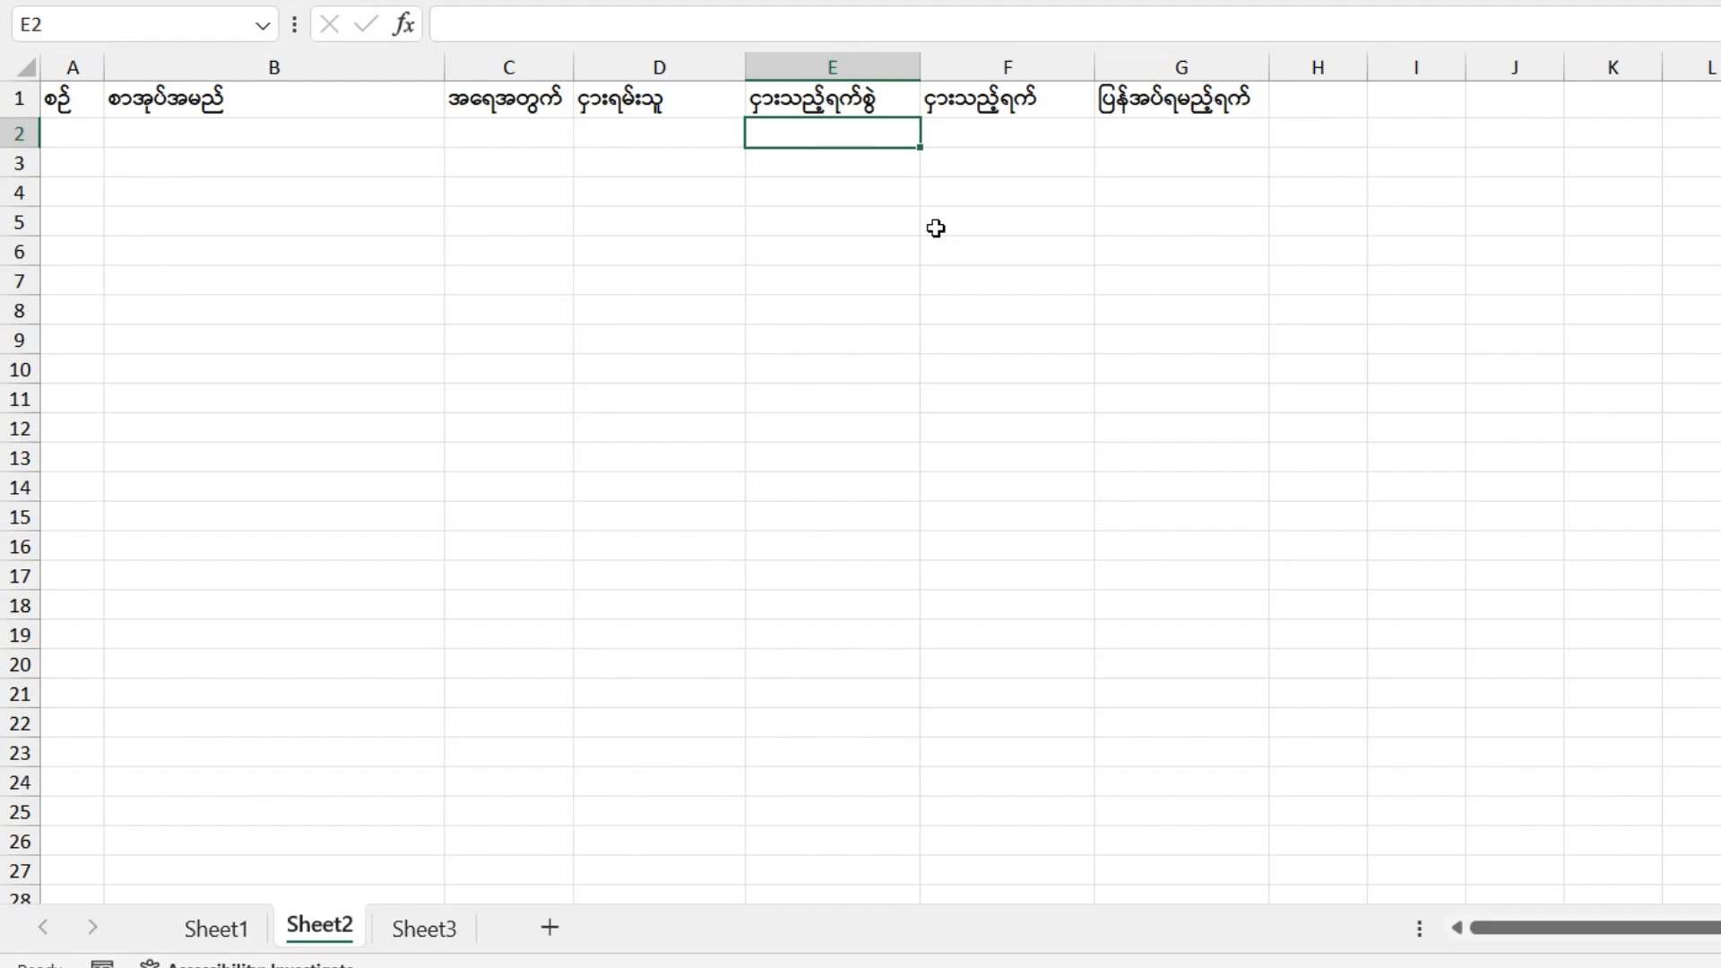
{"action": "left_click", "coordinate": [231, 136]}
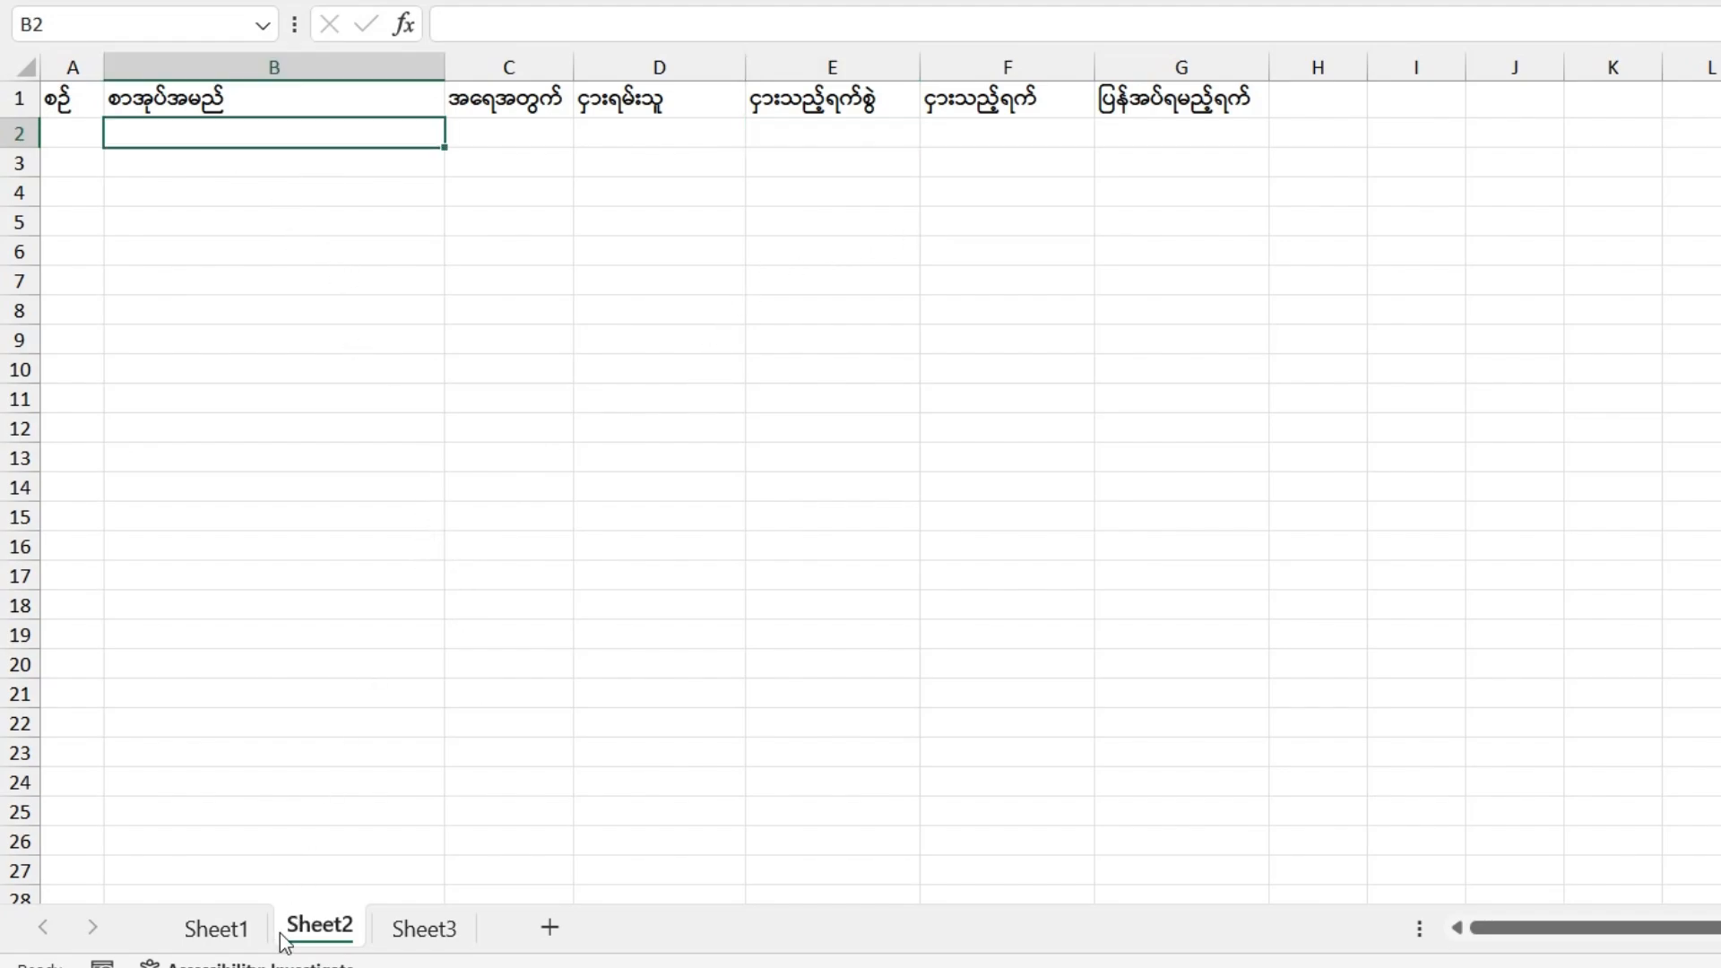
{"action": "left_click", "coordinate": [423, 929]}
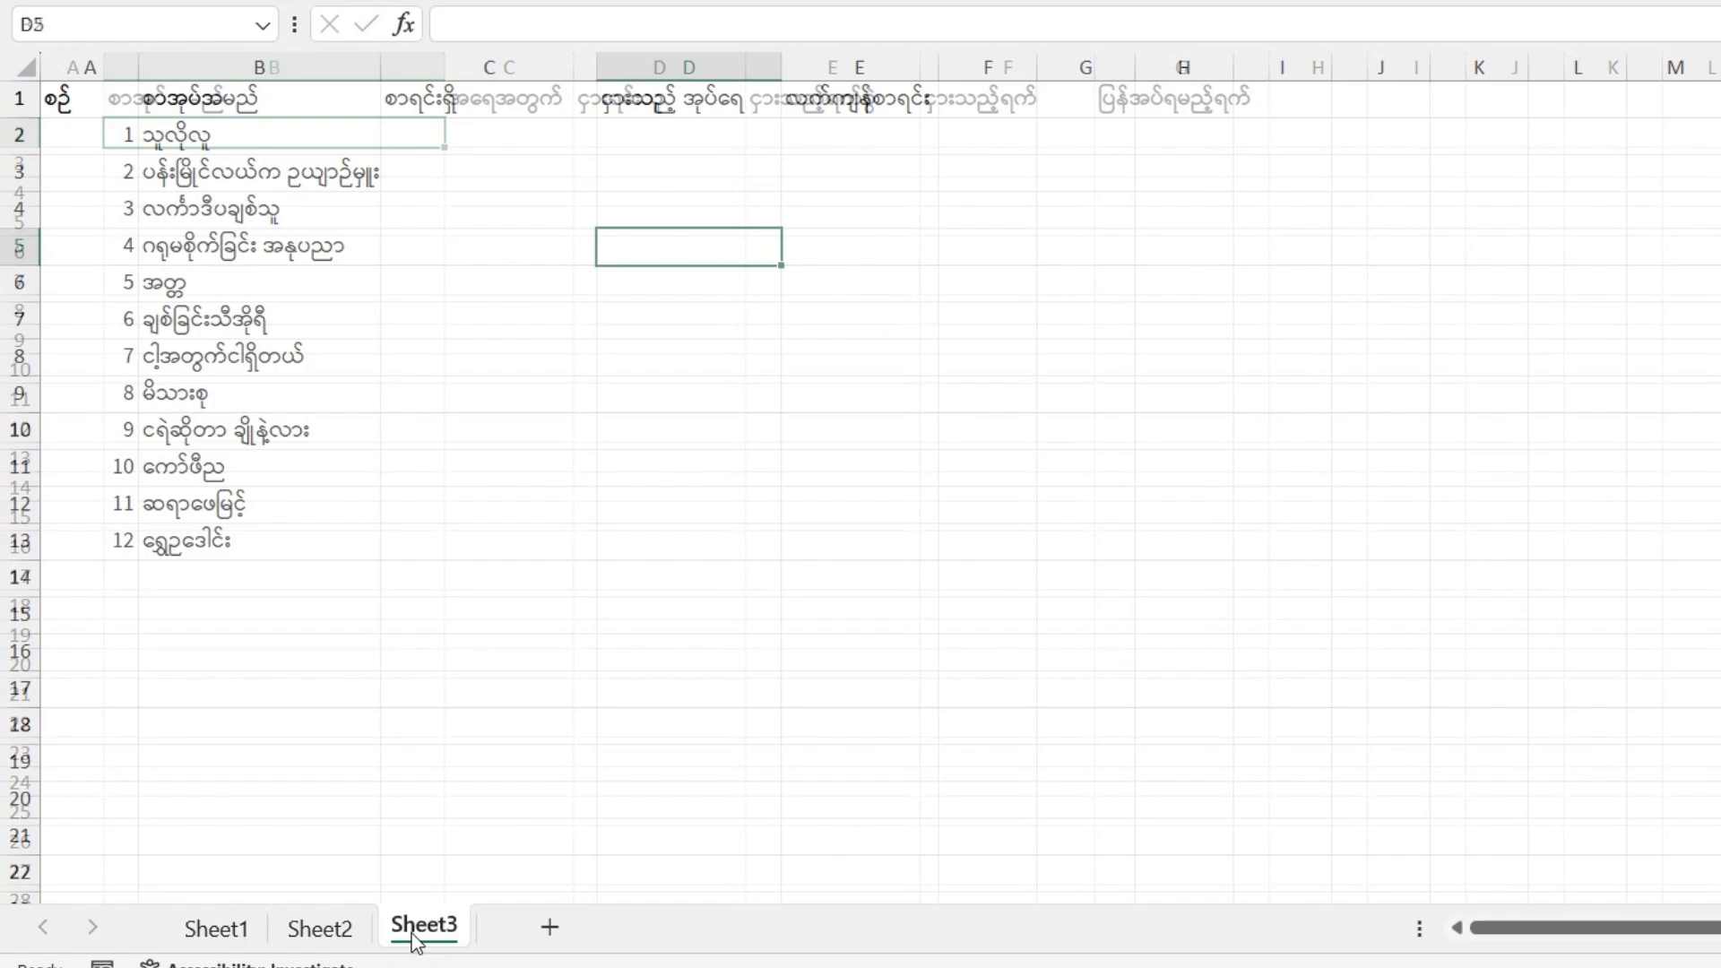
{"action": "left_click", "coordinate": [730, 136]}
{"action": "left_click", "coordinate": [345, 145]}
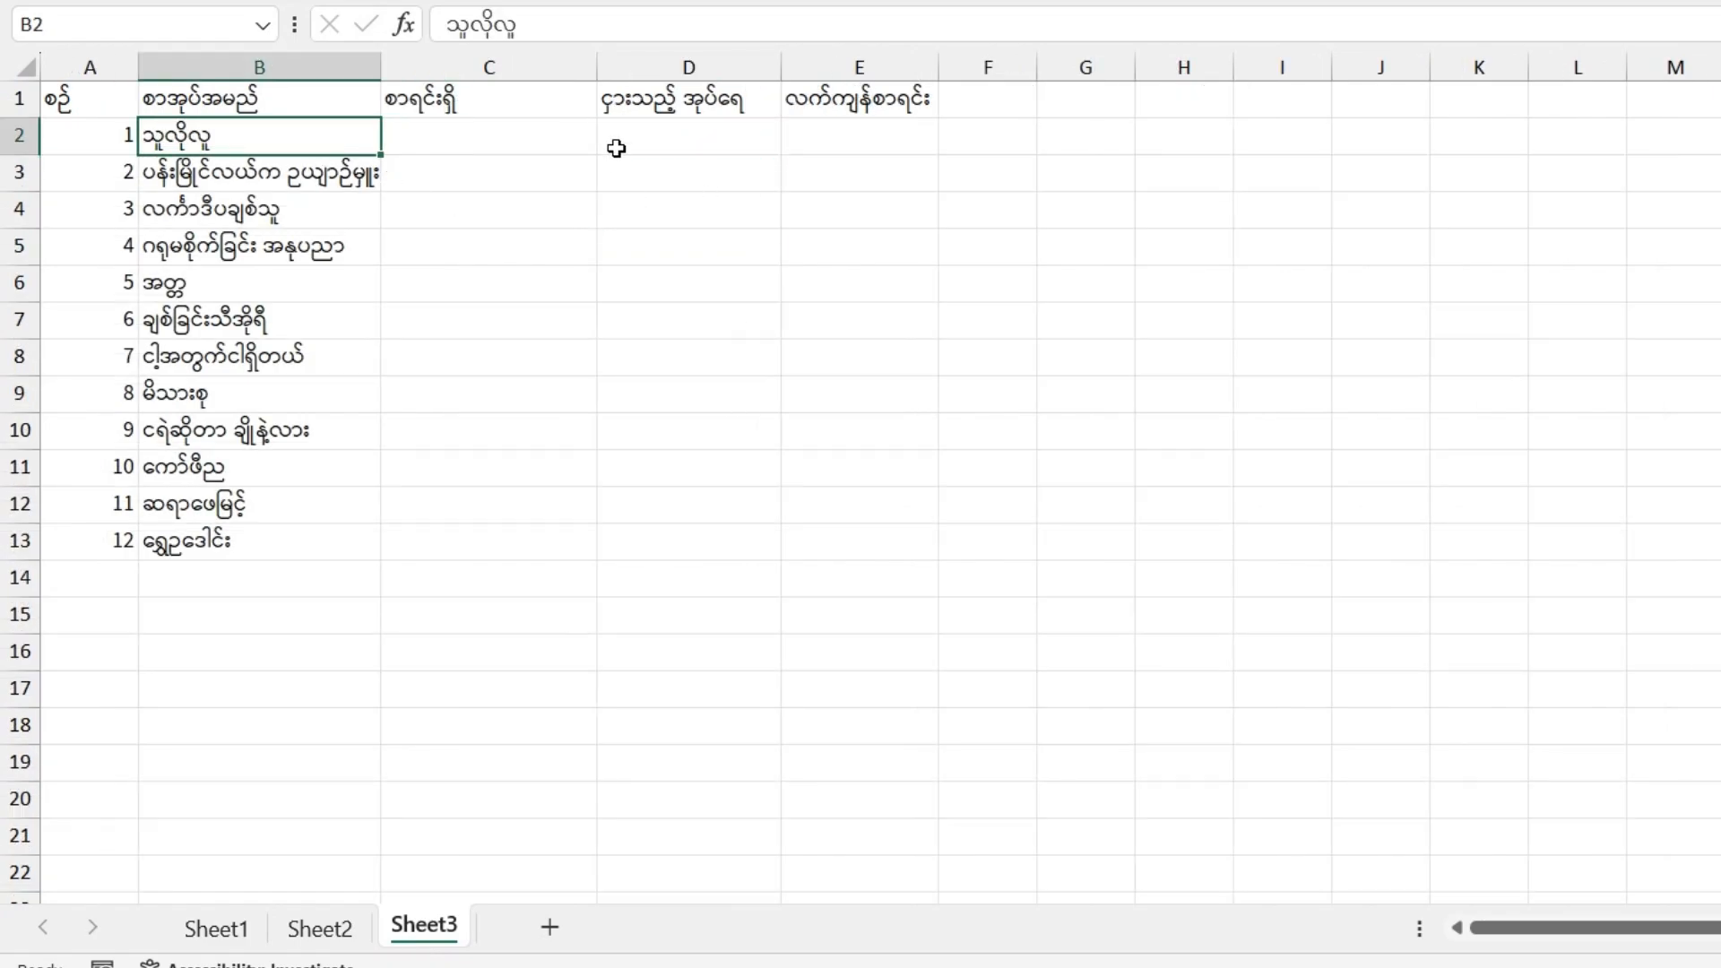
{"action": "left_click", "coordinate": [647, 128]}
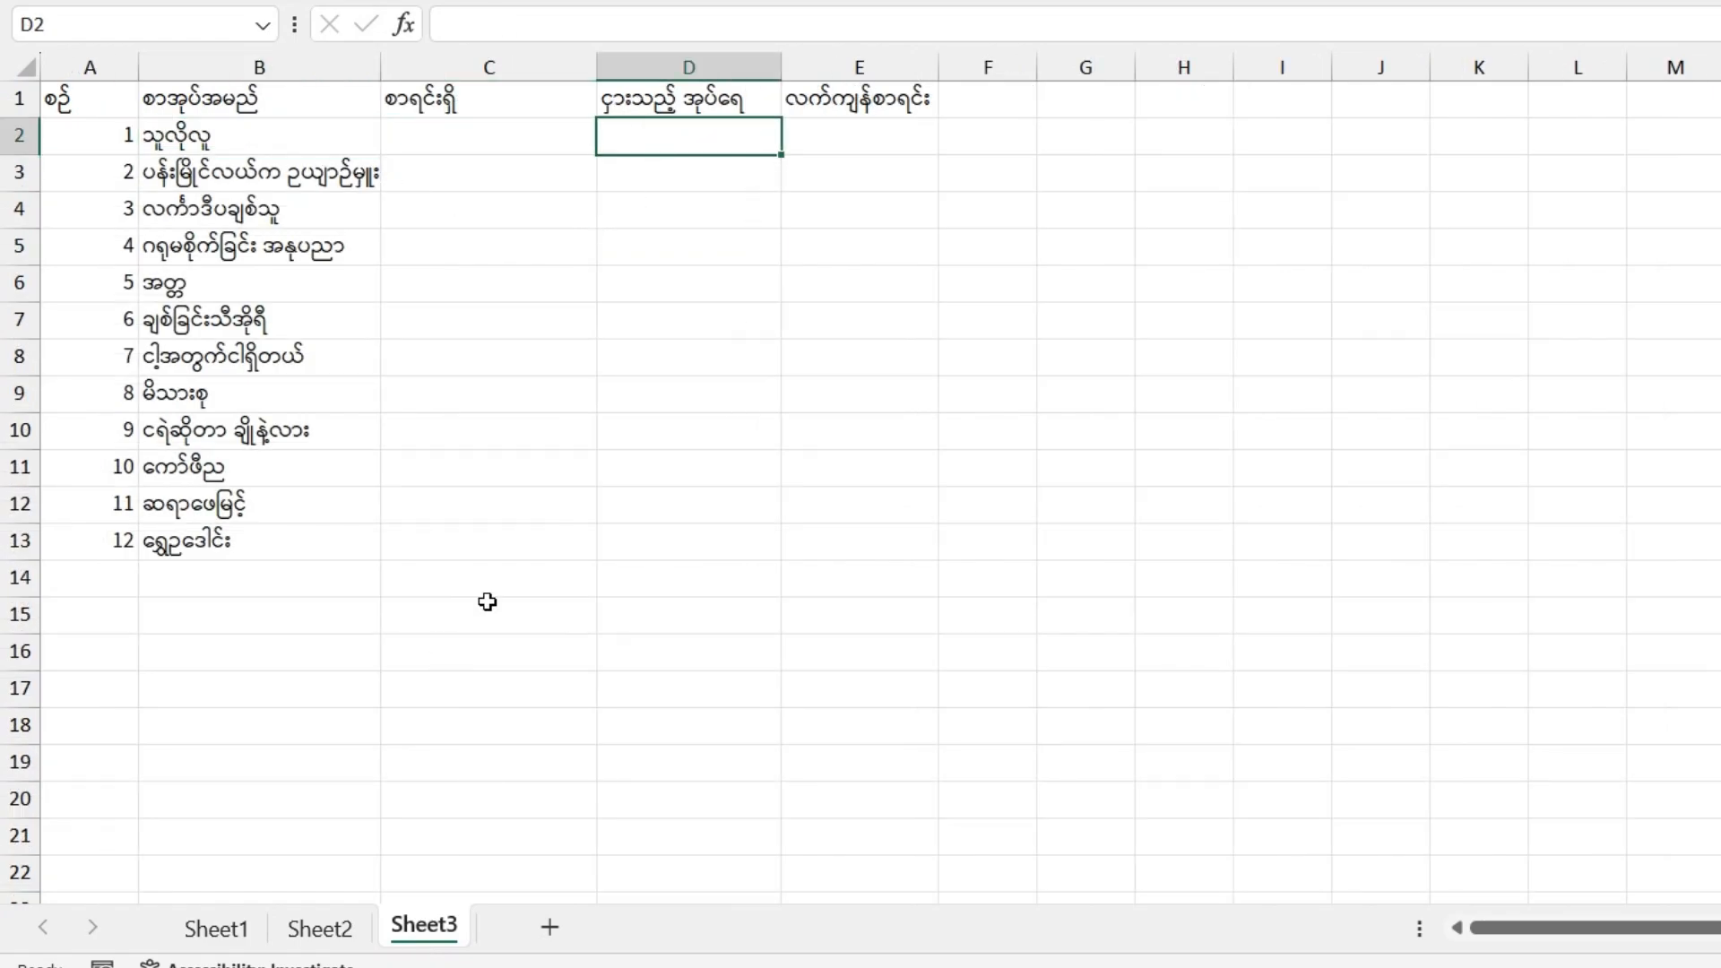
{"action": "left_click", "coordinate": [334, 930]}
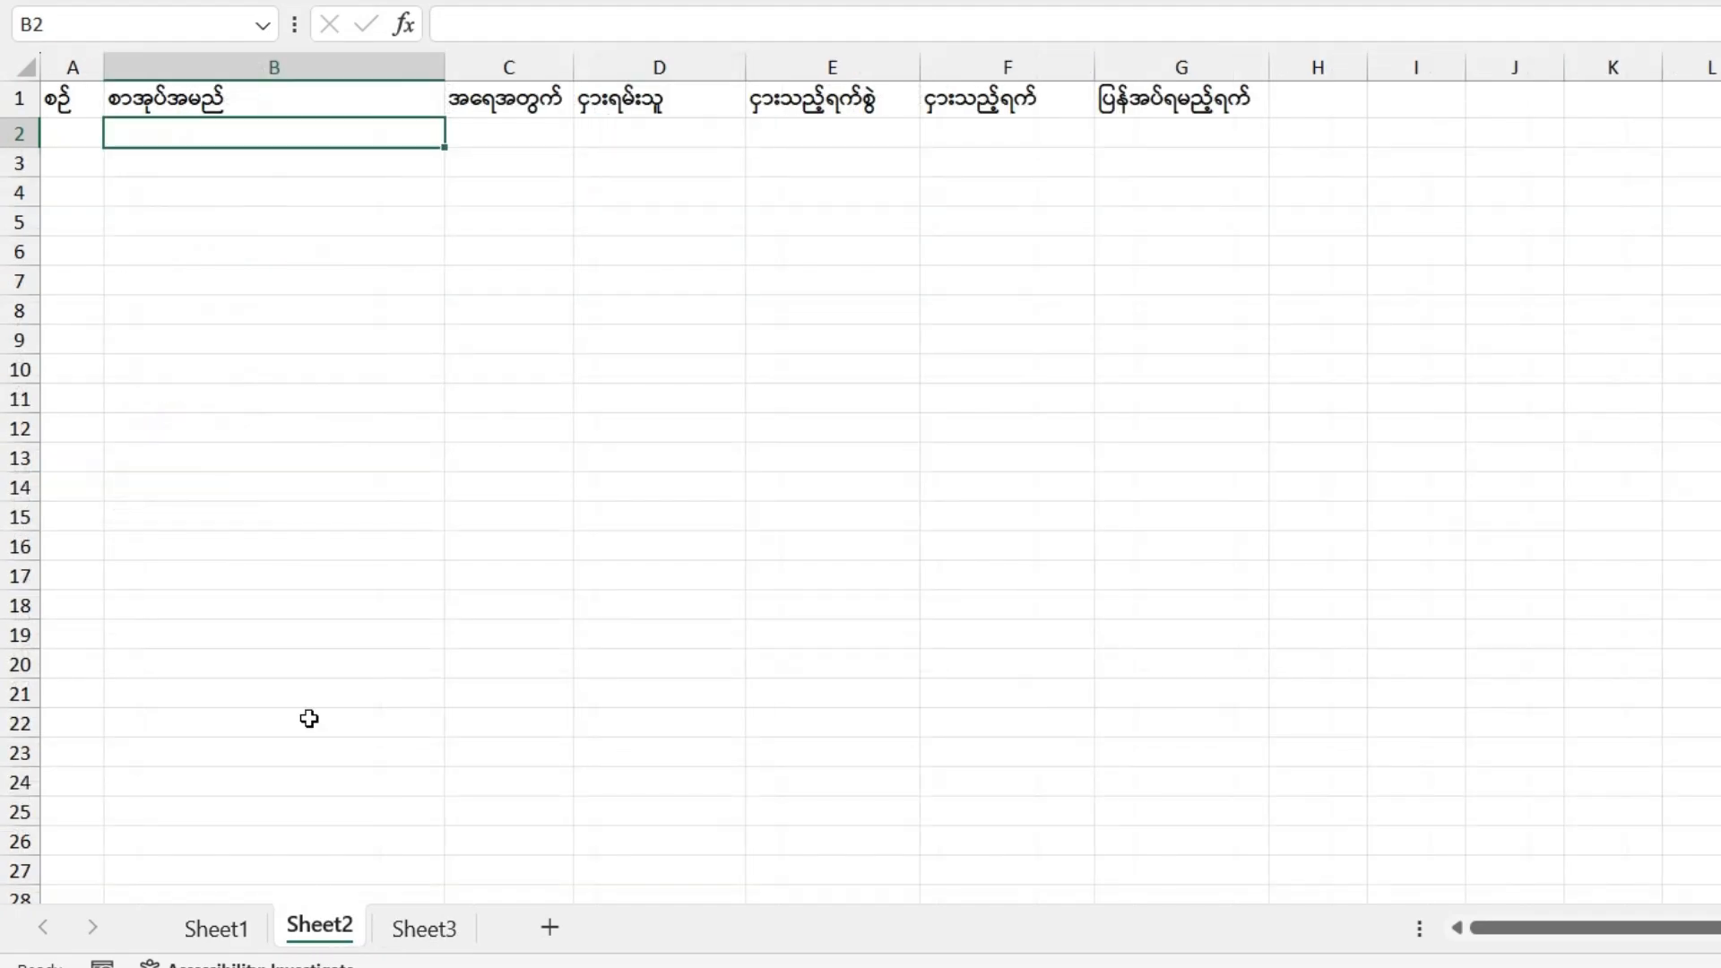
{"action": "left_click", "coordinate": [338, 166]}
{"action": "left_click", "coordinate": [342, 134]}
{"action": "left_click", "coordinate": [390, 170]}
{"action": "left_click", "coordinate": [421, 137]}
{"action": "left_click", "coordinate": [395, 66]}
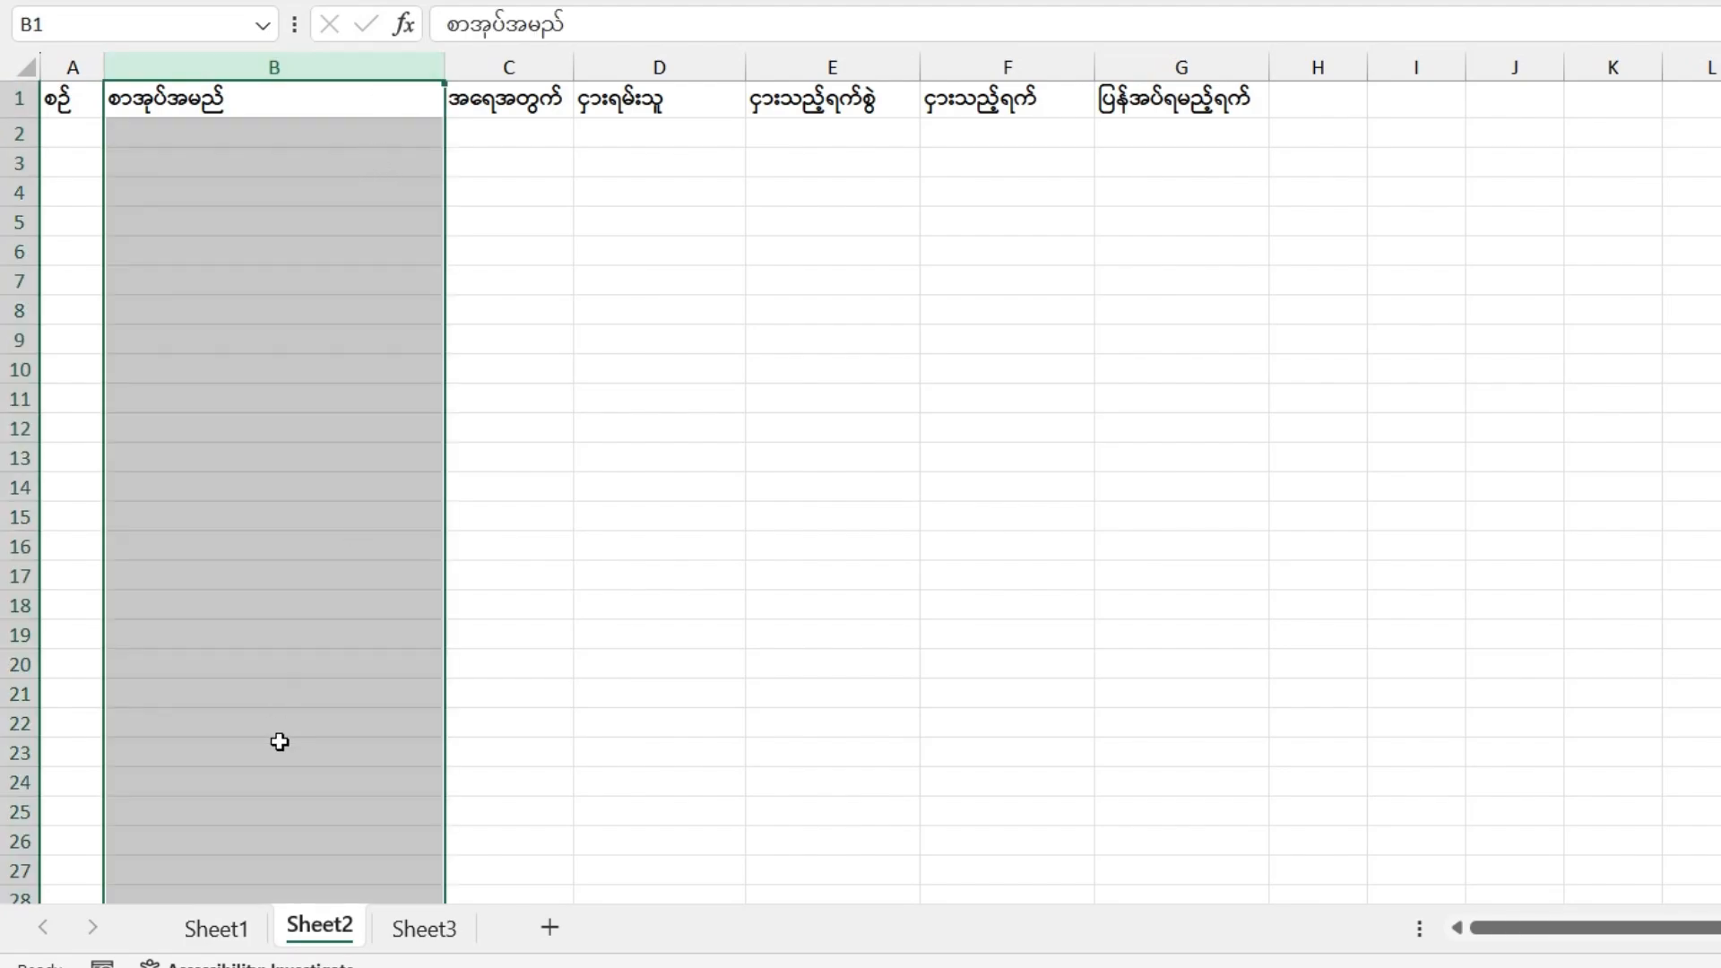
{"action": "left_click", "coordinate": [236, 930]}
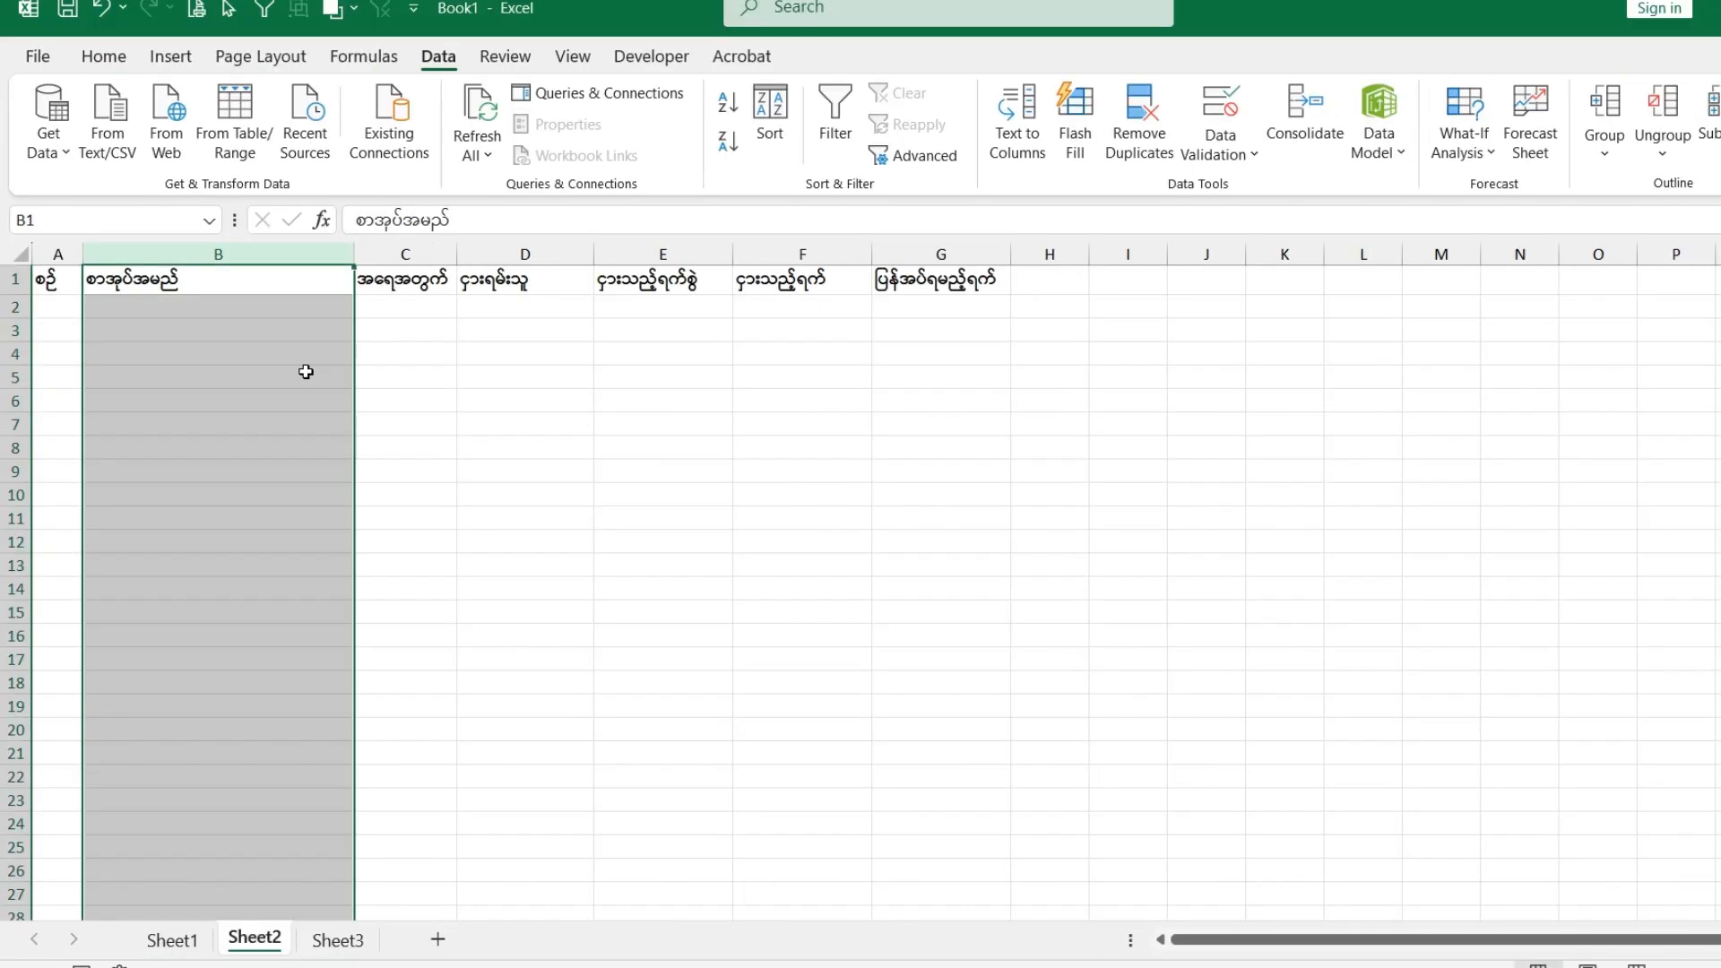
{"action": "left_click", "coordinate": [296, 378]}
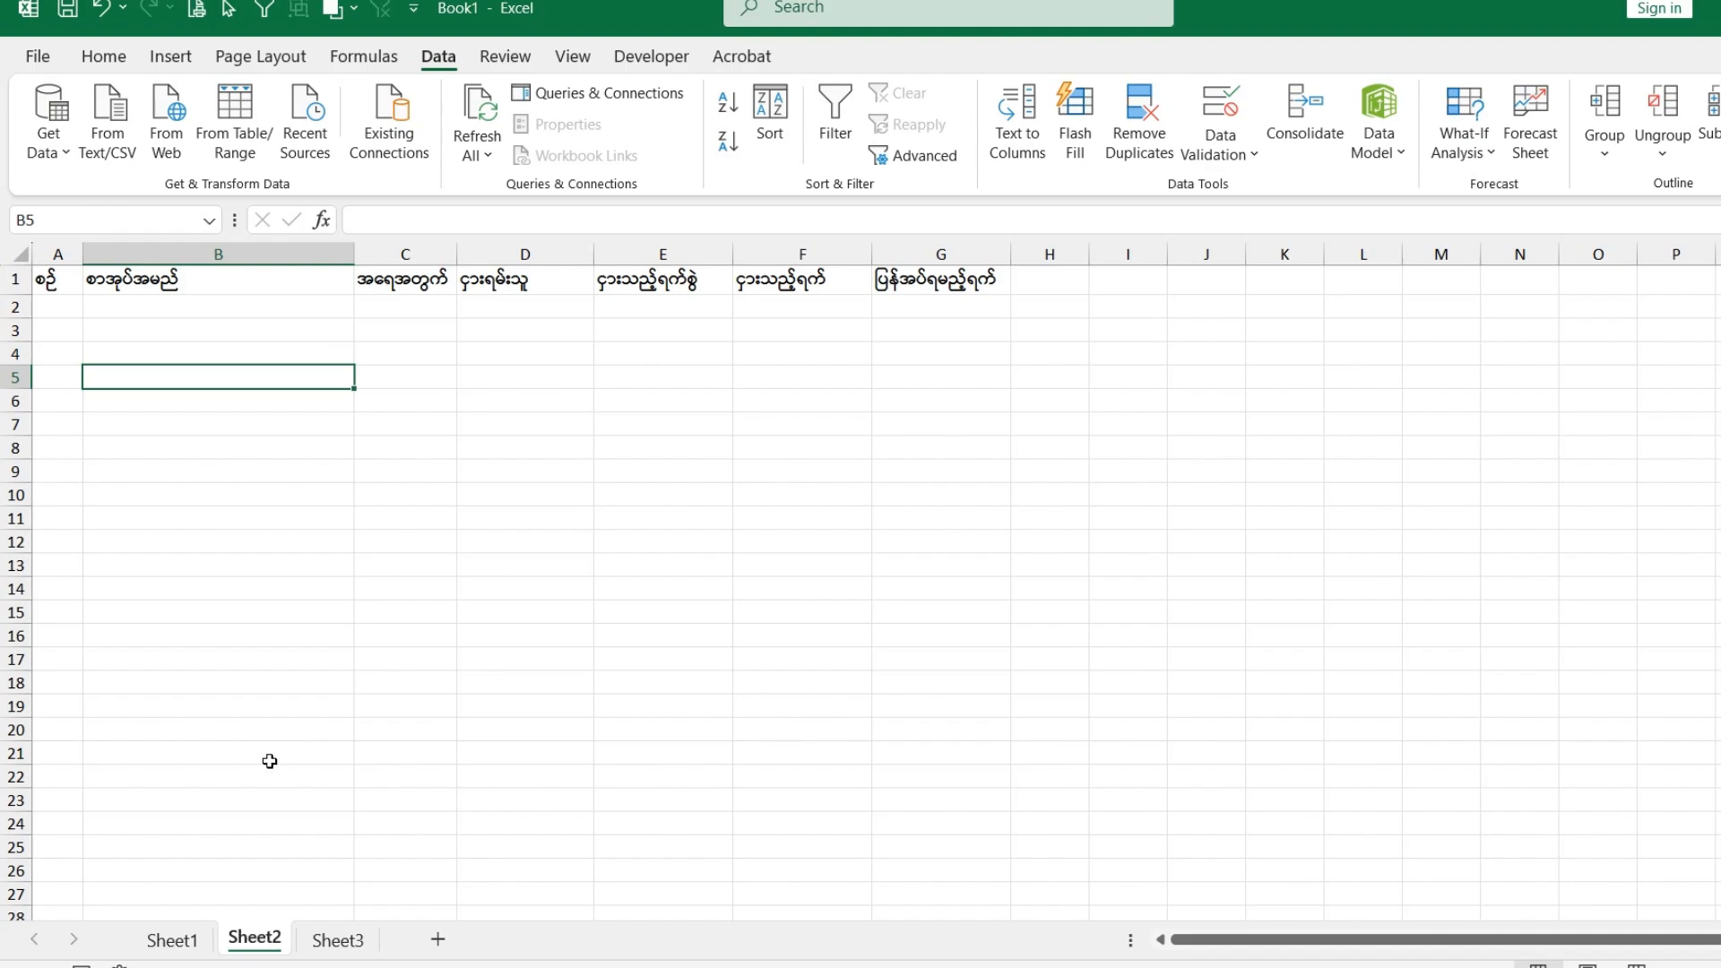
Apply list data validation to Sheet2's column B, using =Sheet1!$B$2:$B$13 as the source
{"action": "left_click", "coordinate": [322, 256]}
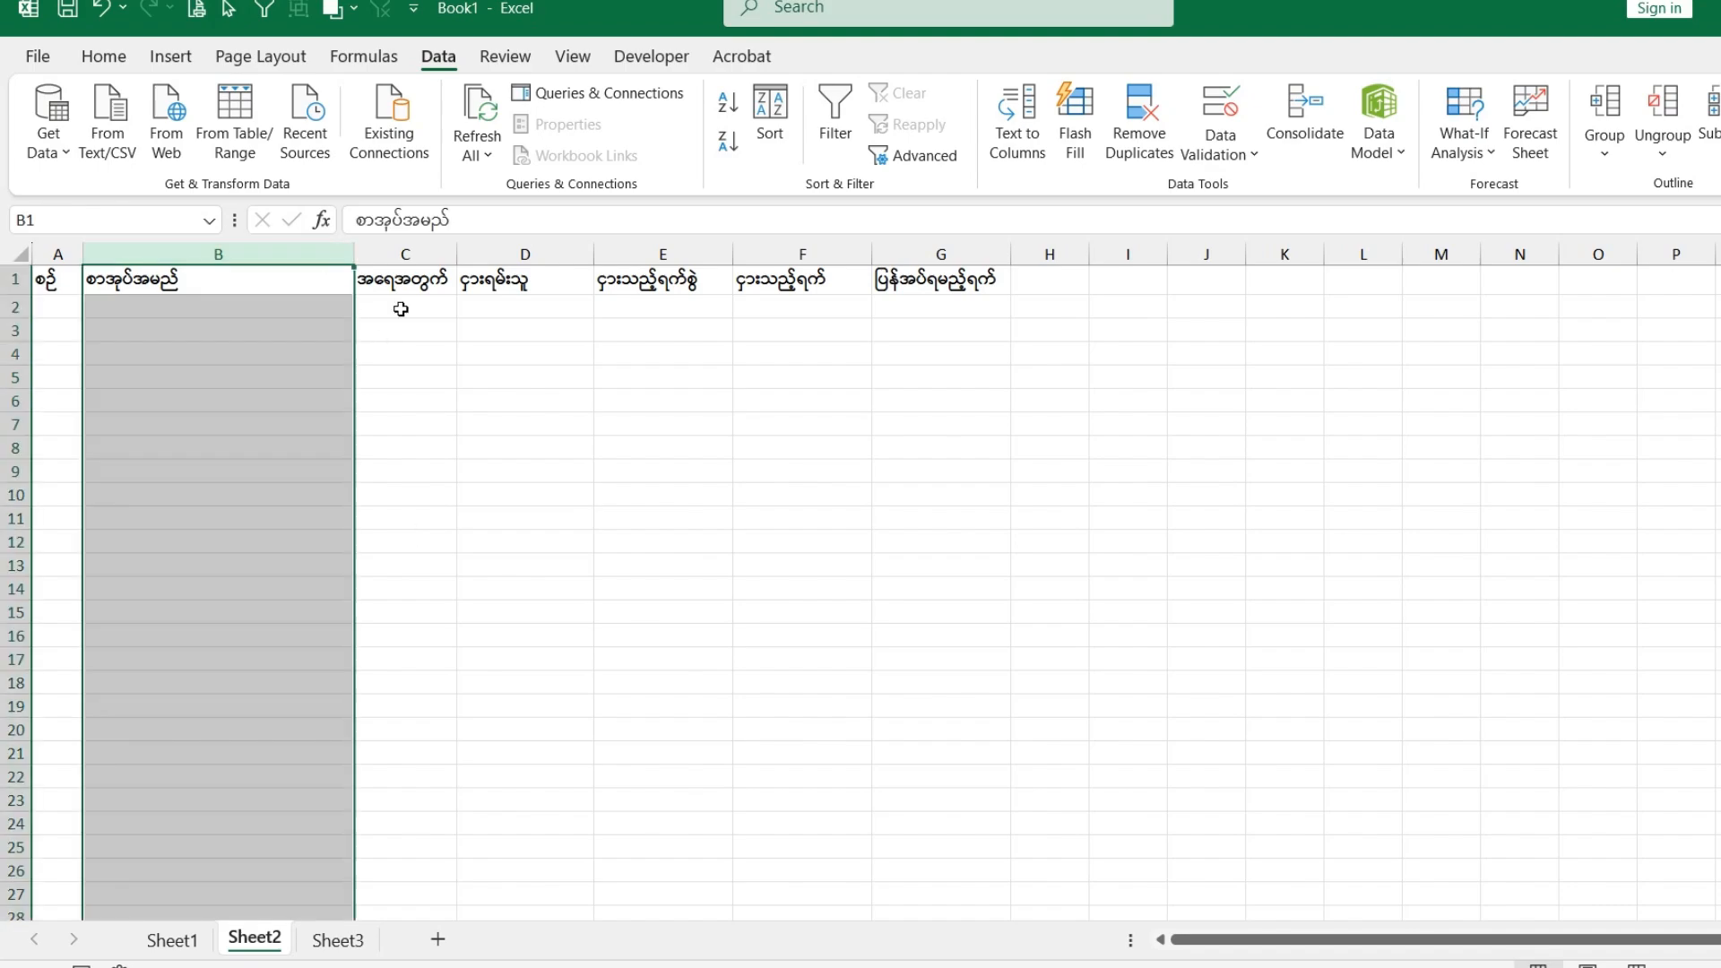
{"action": "left_click", "coordinate": [1221, 154]}
{"action": "left_click", "coordinate": [1277, 191]}
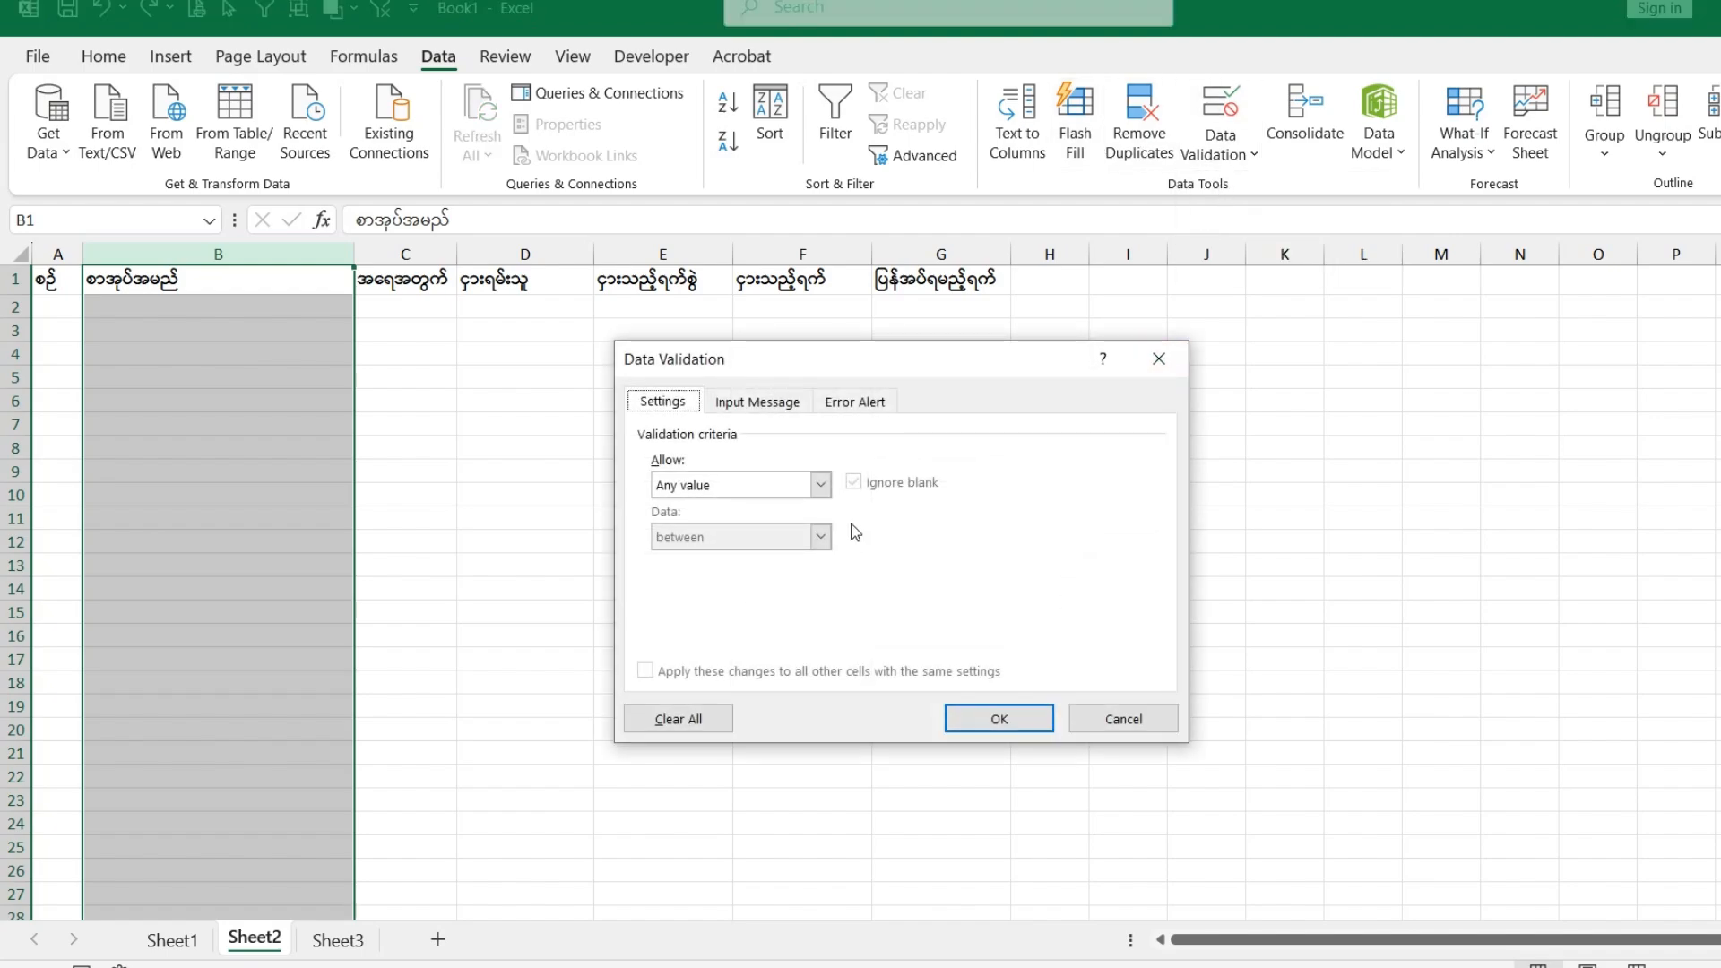
{"action": "left_click", "coordinate": [825, 488]}
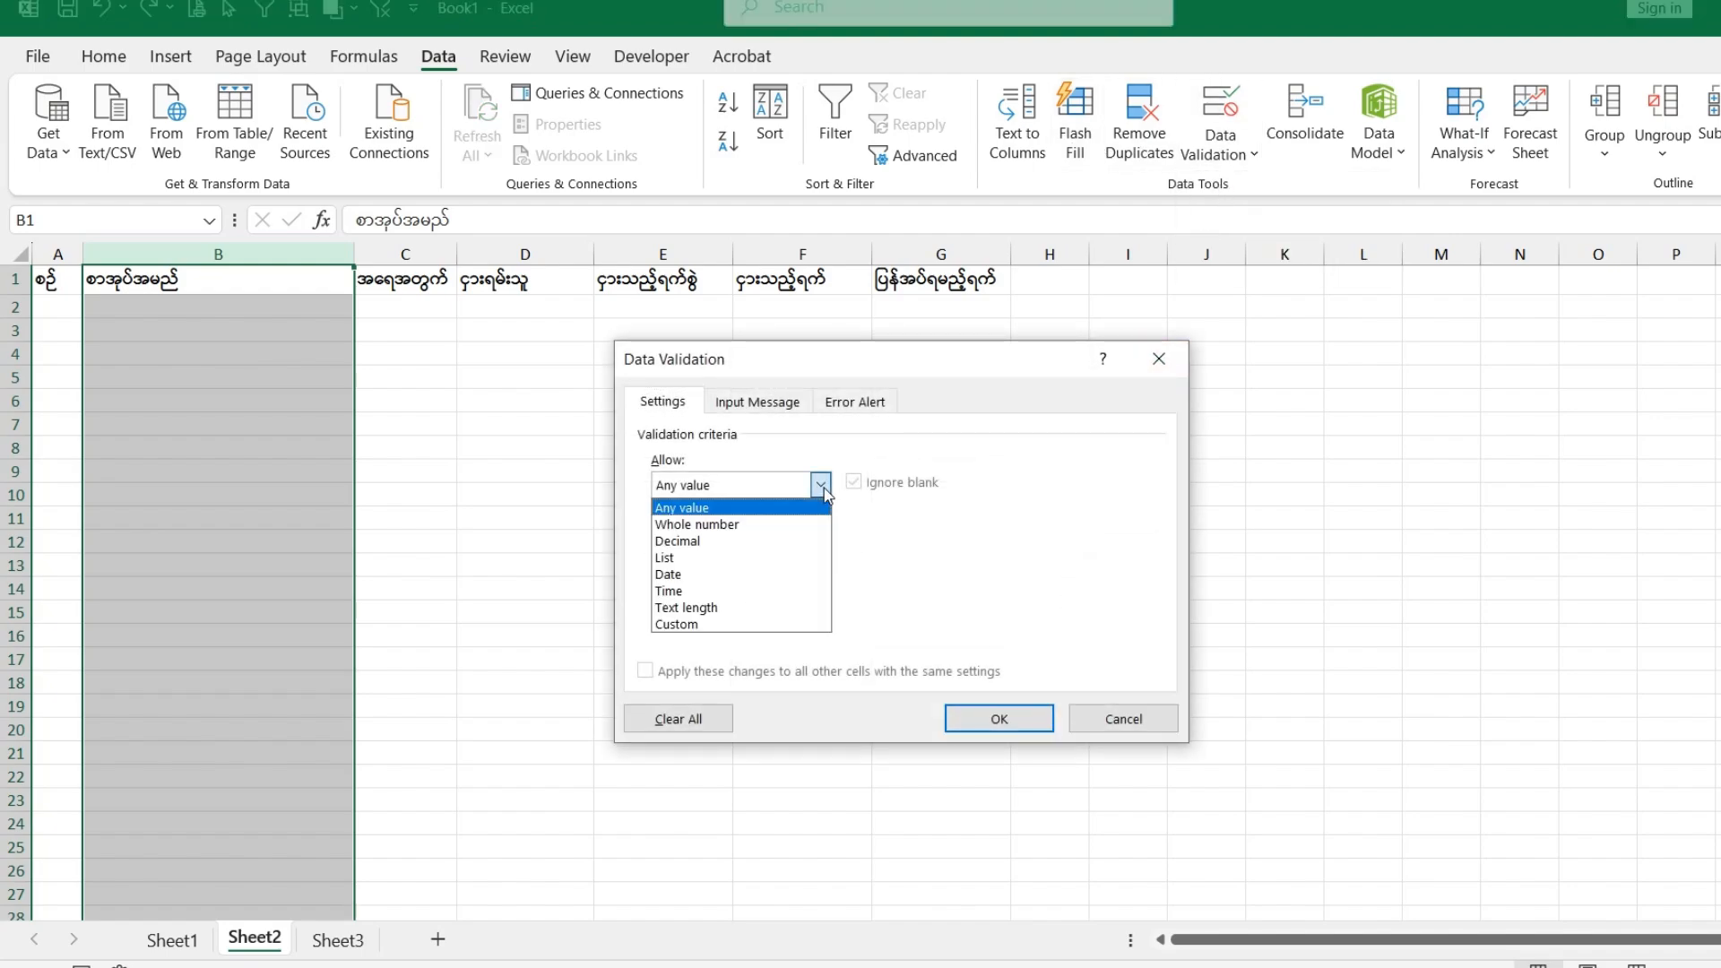
{"action": "left_click", "coordinate": [708, 557]}
{"action": "left_click", "coordinate": [706, 587]}
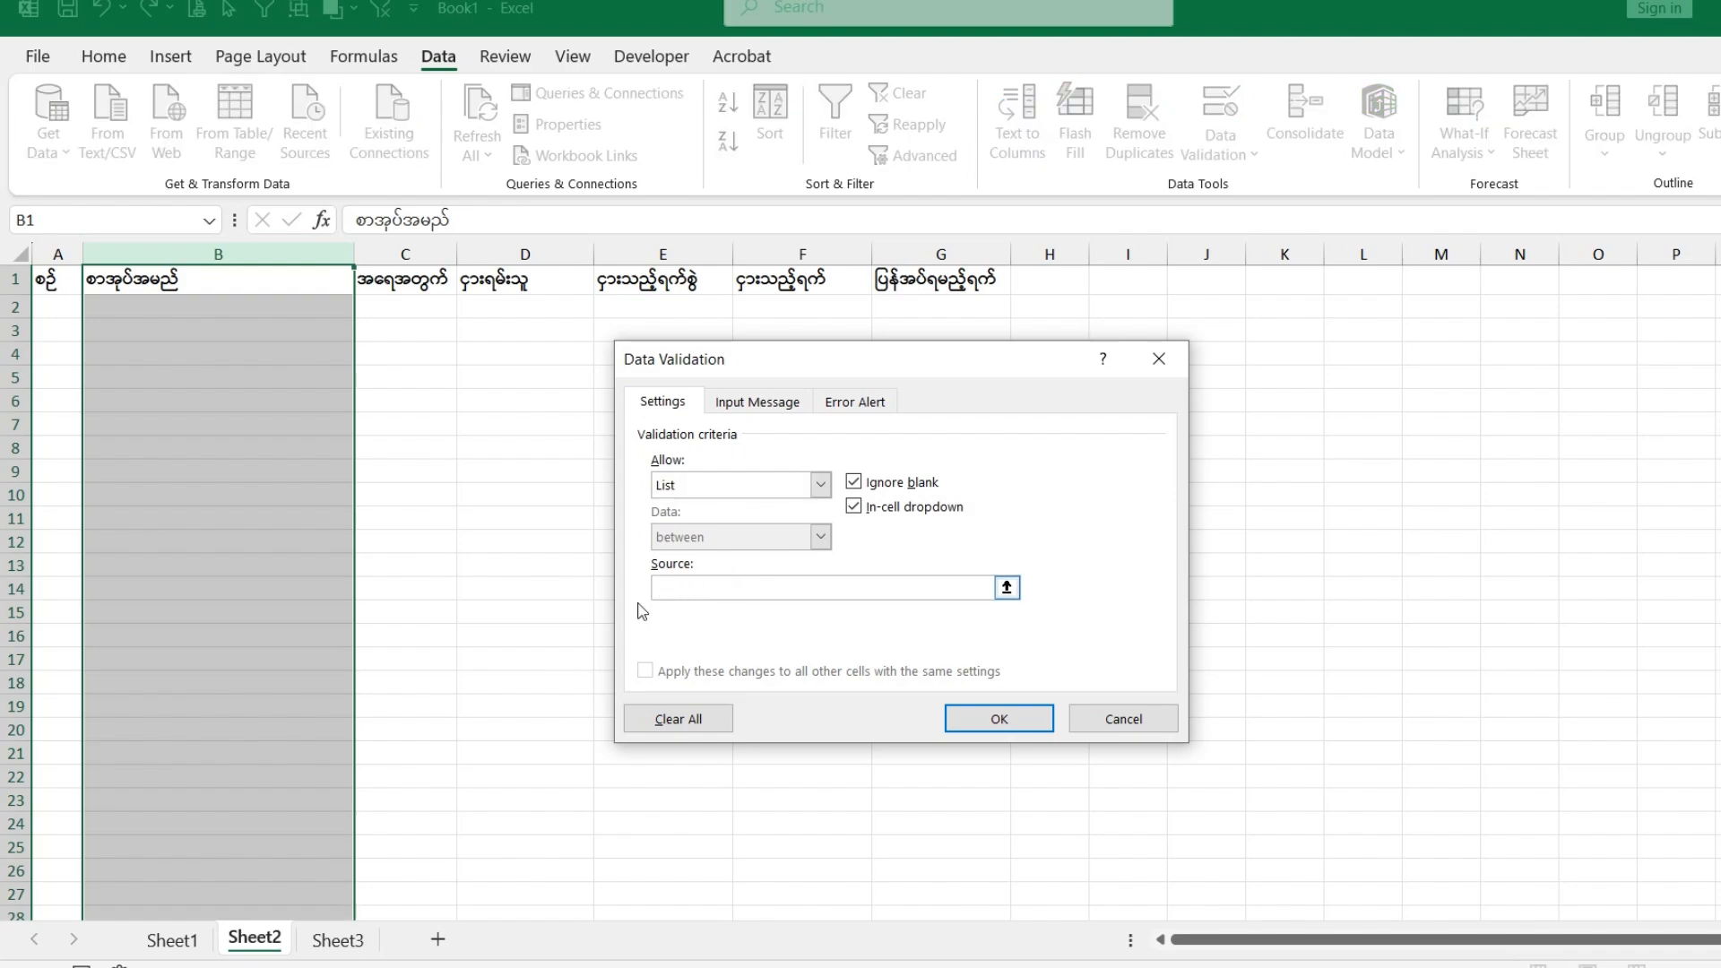
{"action": "left_click", "coordinate": [195, 943]}
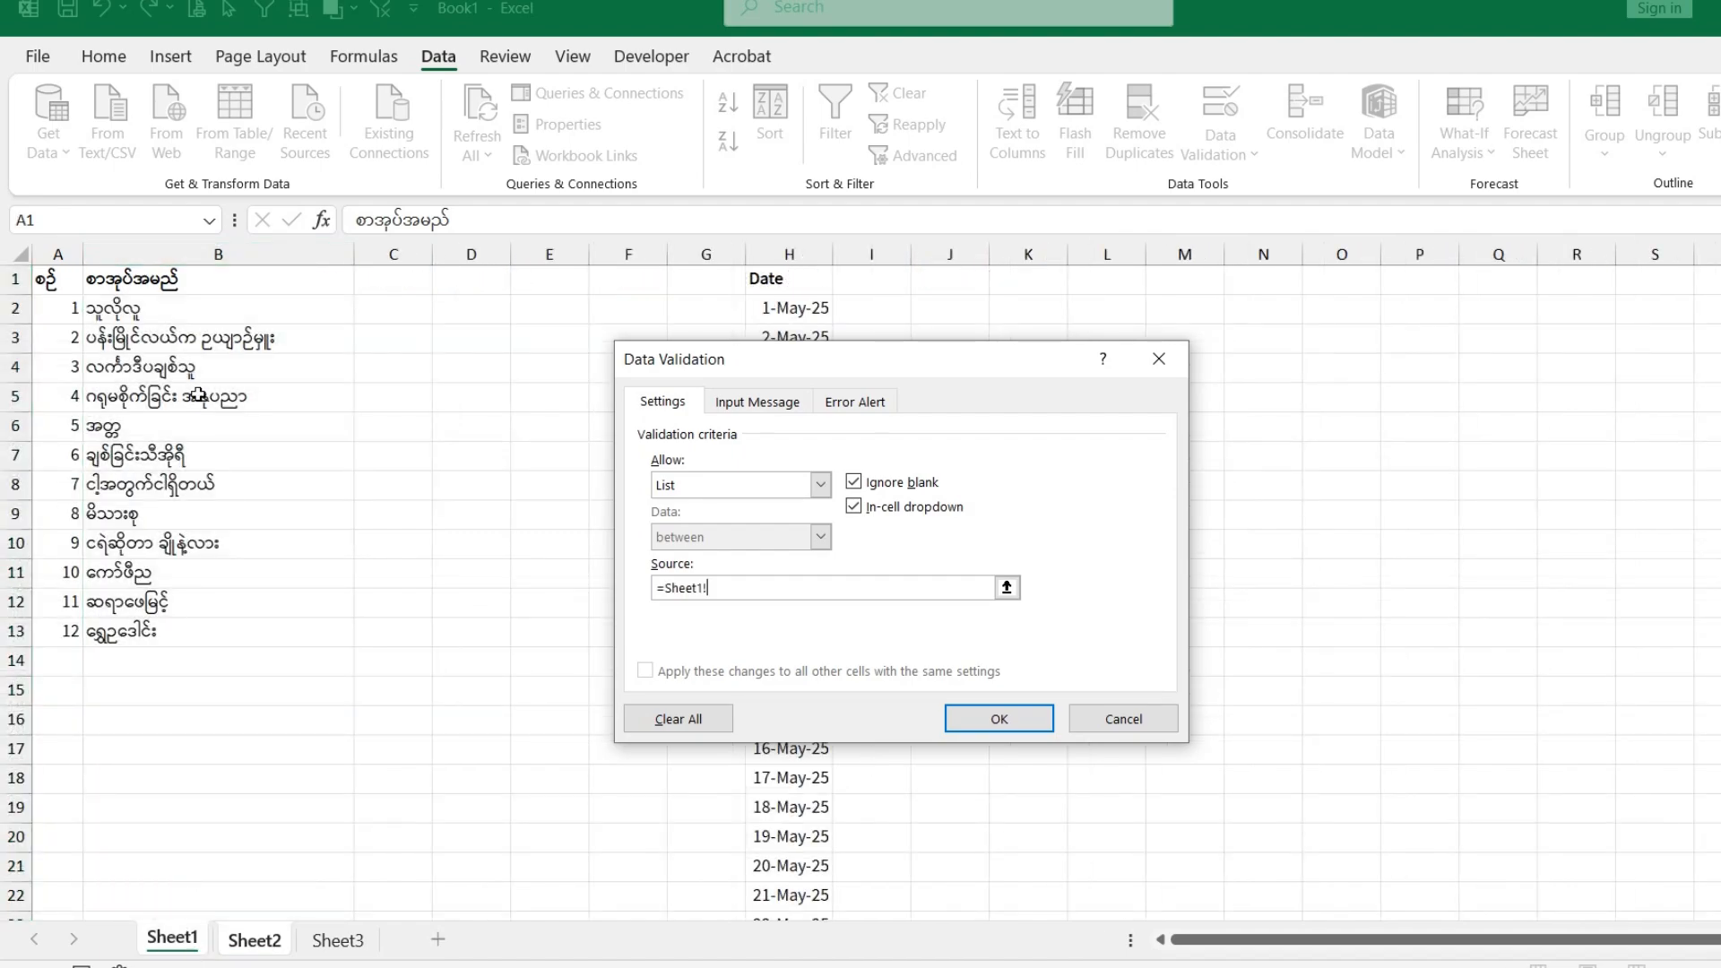
{"action": "left_click_drag", "start_coordinate": [159, 310], "coordinate": [152, 632]}
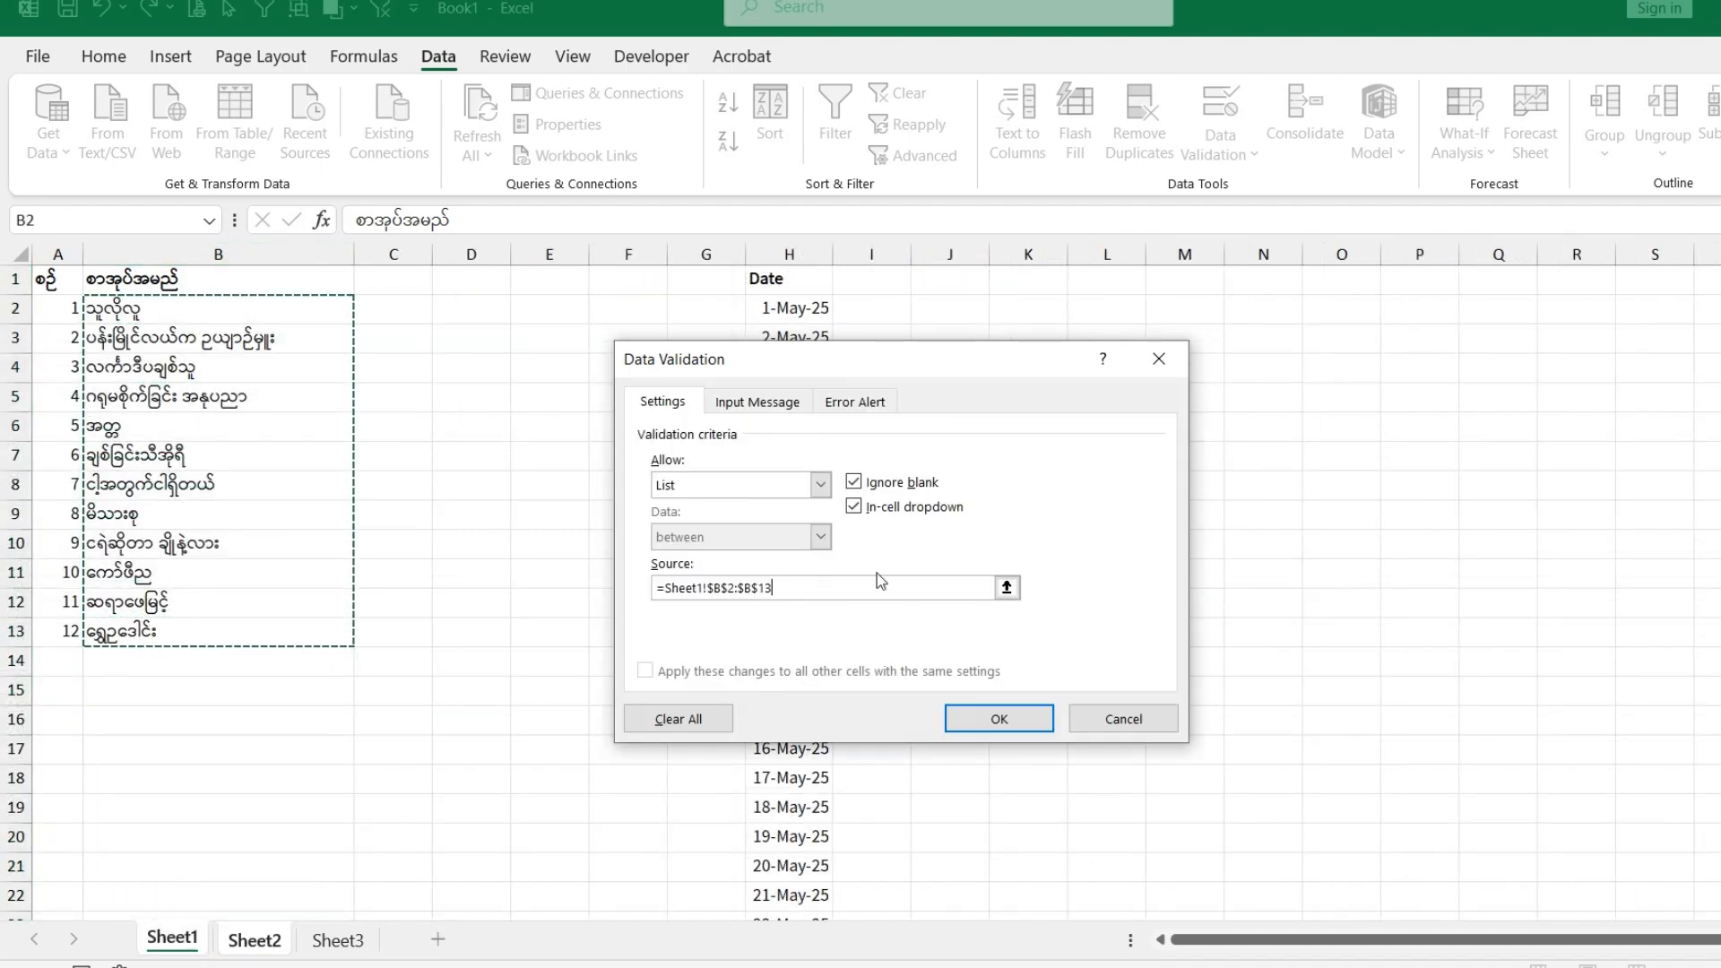
{"action": "left_click", "coordinate": [998, 719]}
Fill B2:B4 from the dropdown list with ပန်းမြိုင်လယ်က ဥယျာဉ်မှူး, လင်္ကာဒီပချစ်သူ and ဂရုမစိုက်ခြင်း အနုပညာ
{"action": "left_click", "coordinate": [343, 307]}
{"action": "left_click", "coordinate": [365, 306]}
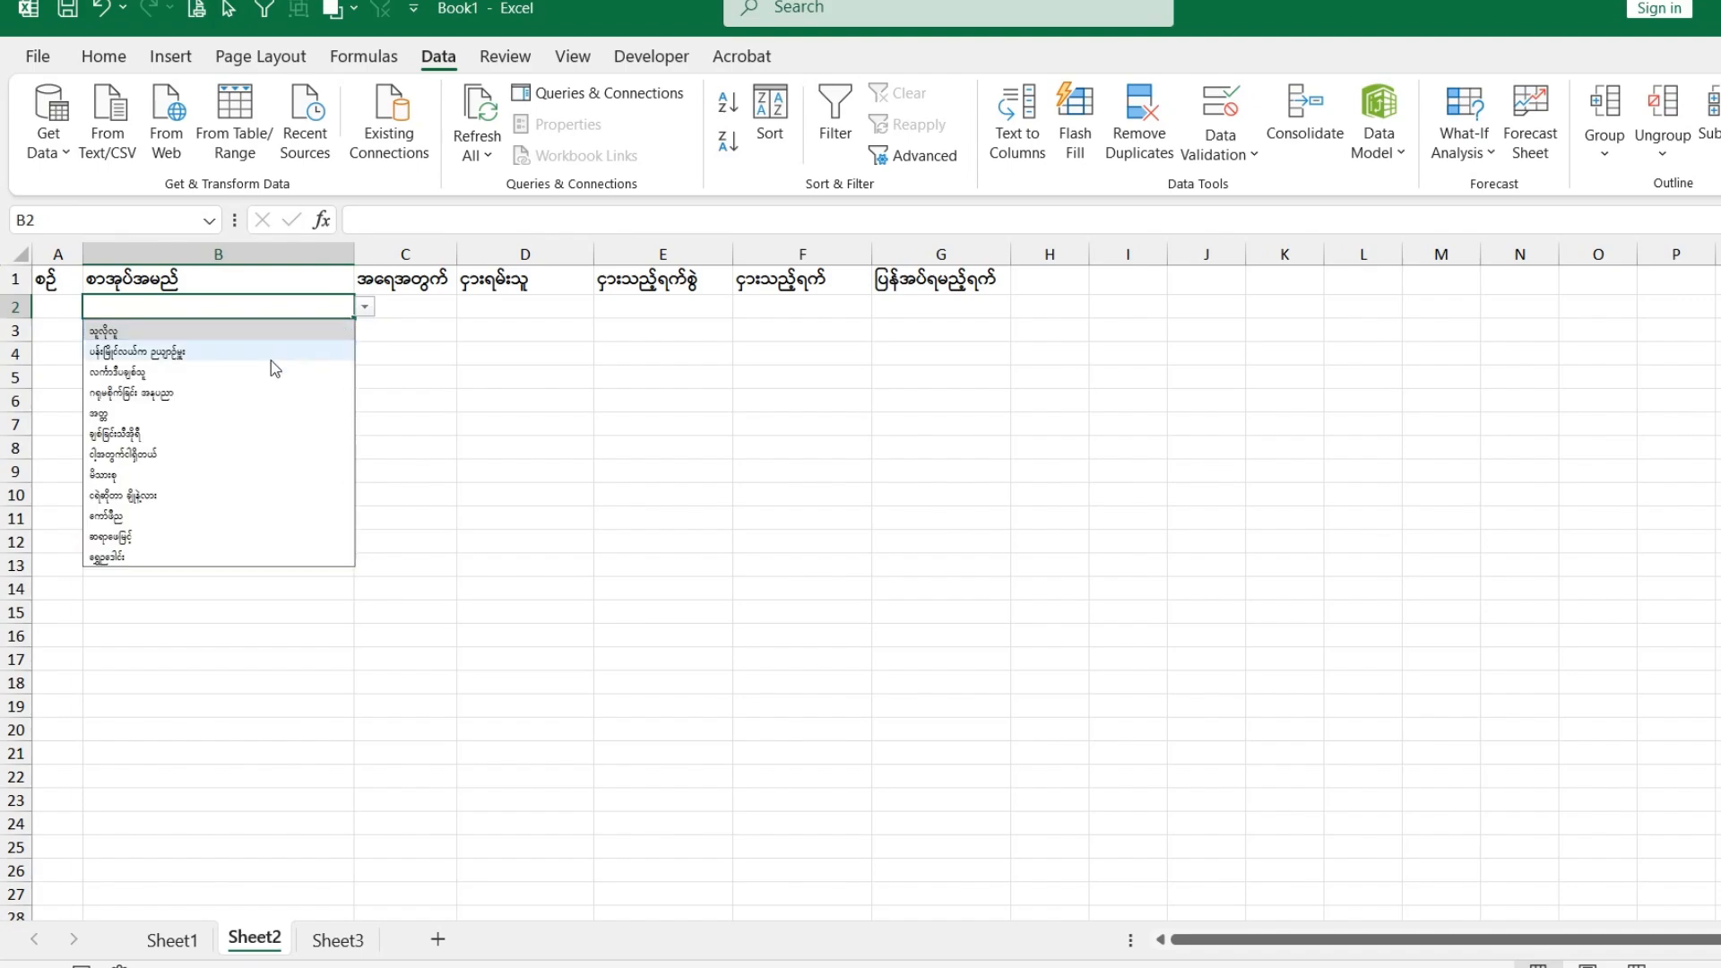
{"action": "left_click", "coordinate": [271, 357]}
{"action": "key", "text": "Return"}
{"action": "left_click", "coordinate": [365, 331]}
{"action": "left_click", "coordinate": [269, 395]}
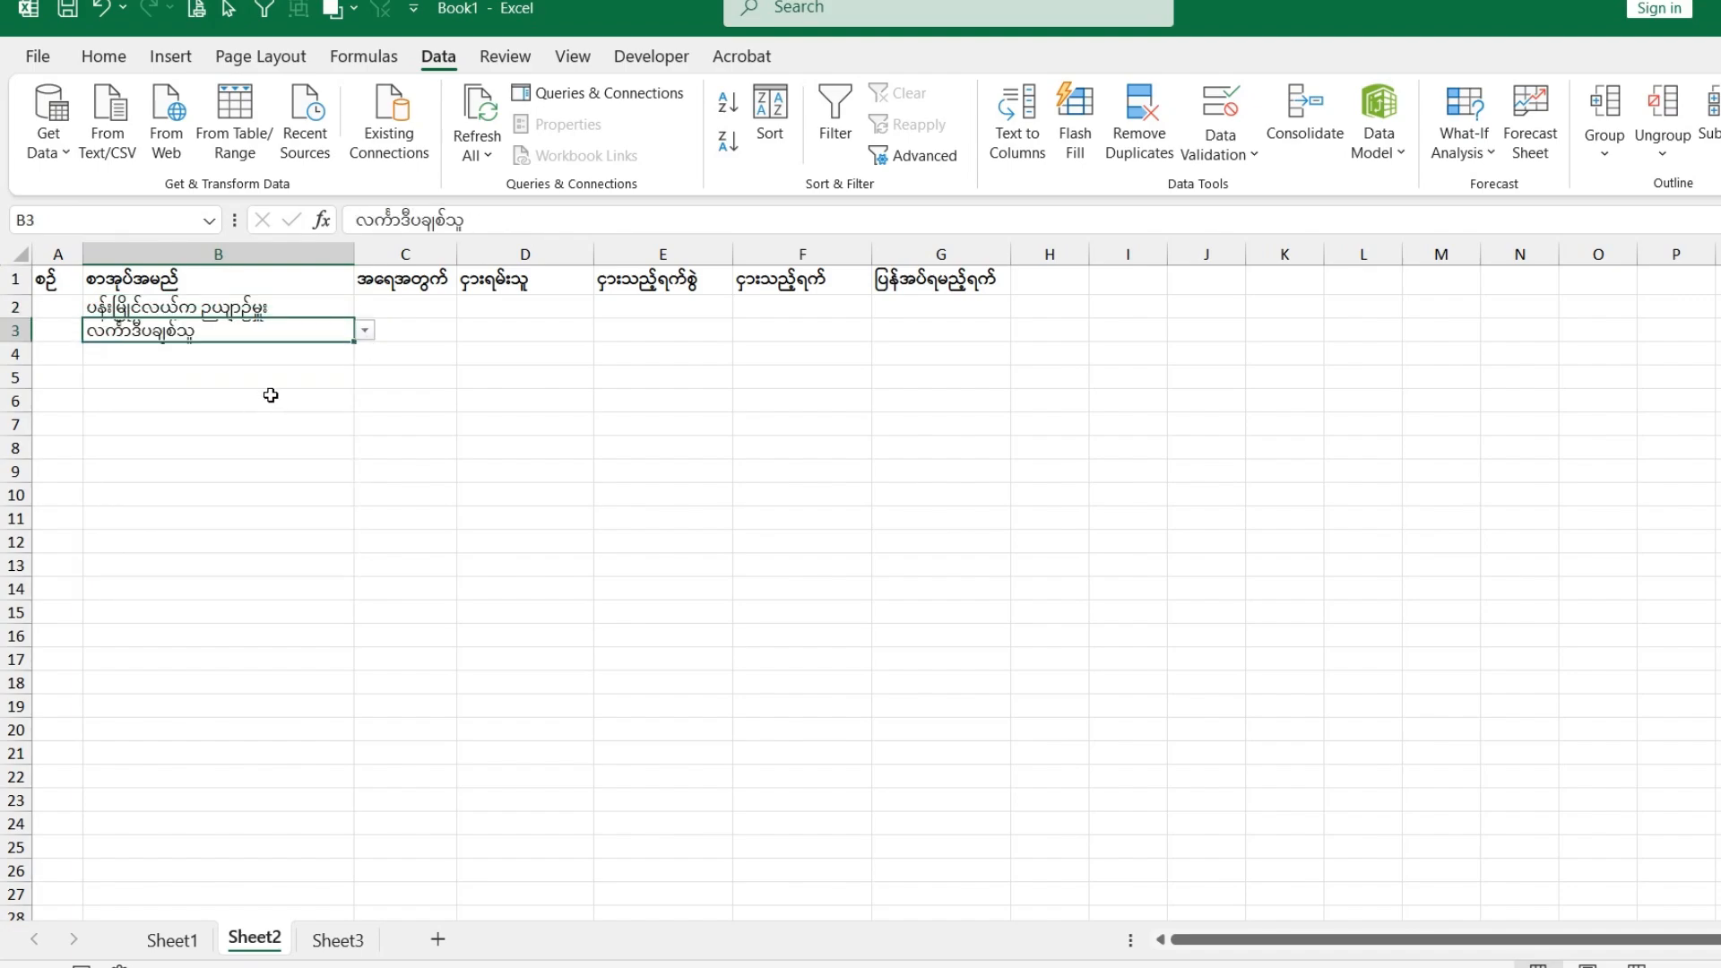
{"action": "key", "text": "Return"}
{"action": "left_click", "coordinate": [364, 354]}
{"action": "left_click", "coordinate": [434, 371]}
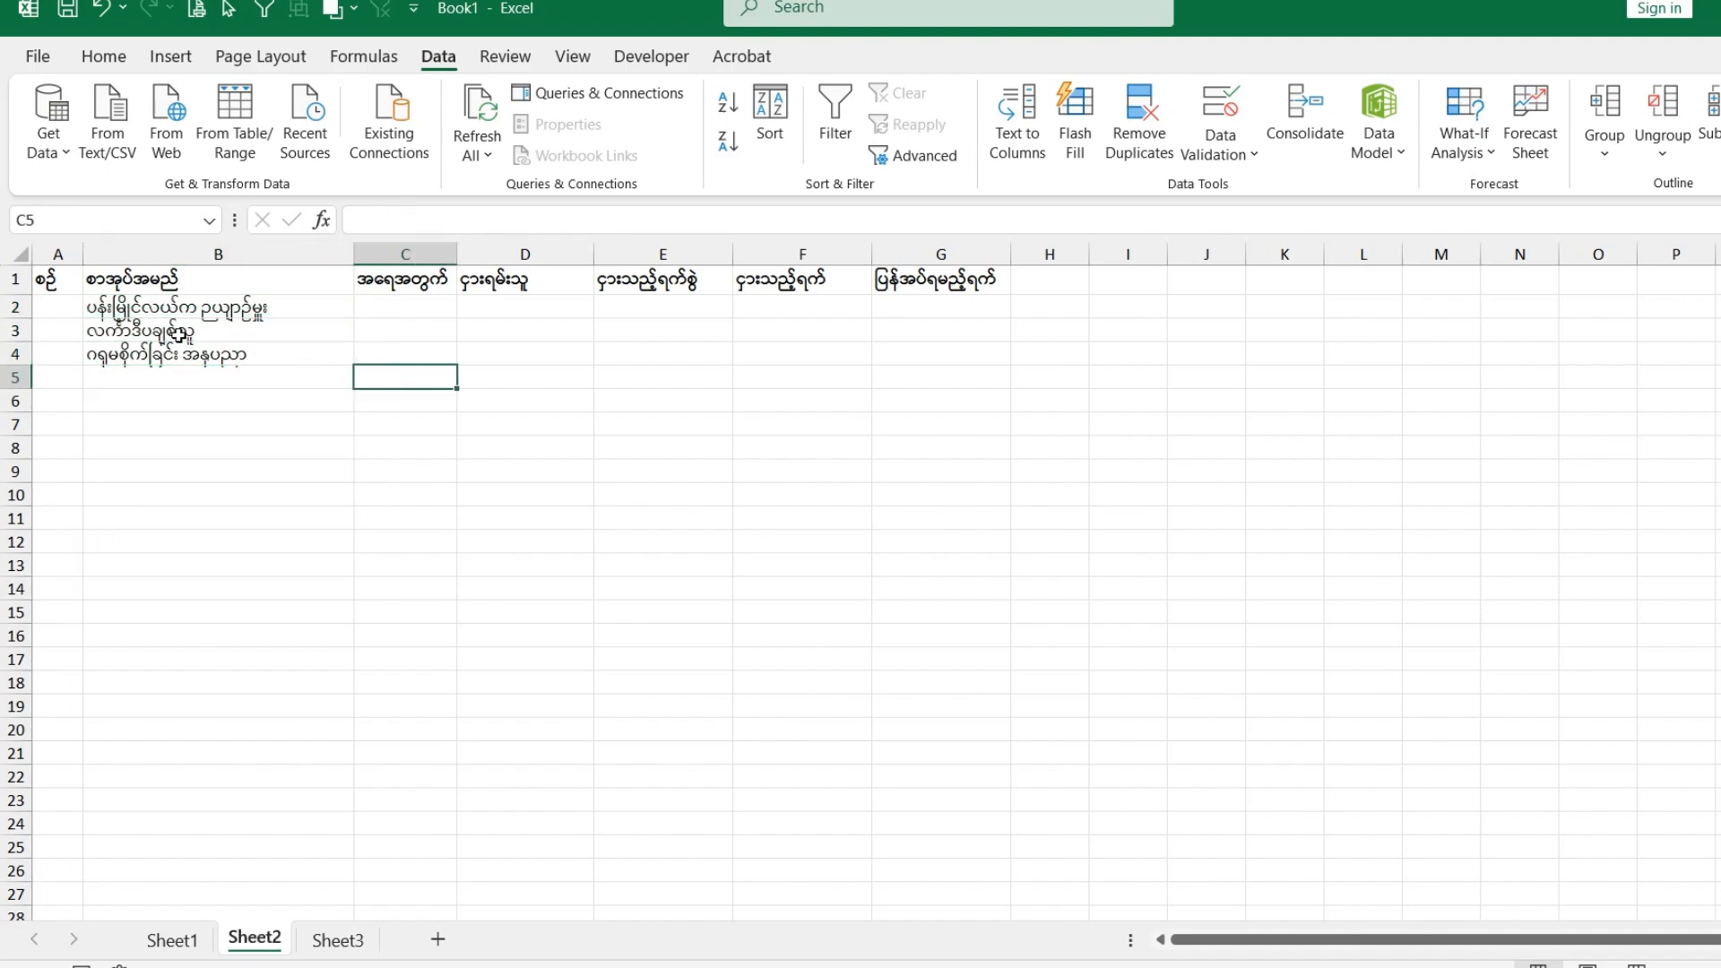
Enter =ROW() in A2 of the စဉ် column and fill it down to A4
{"action": "left_click", "coordinate": [59, 309]}
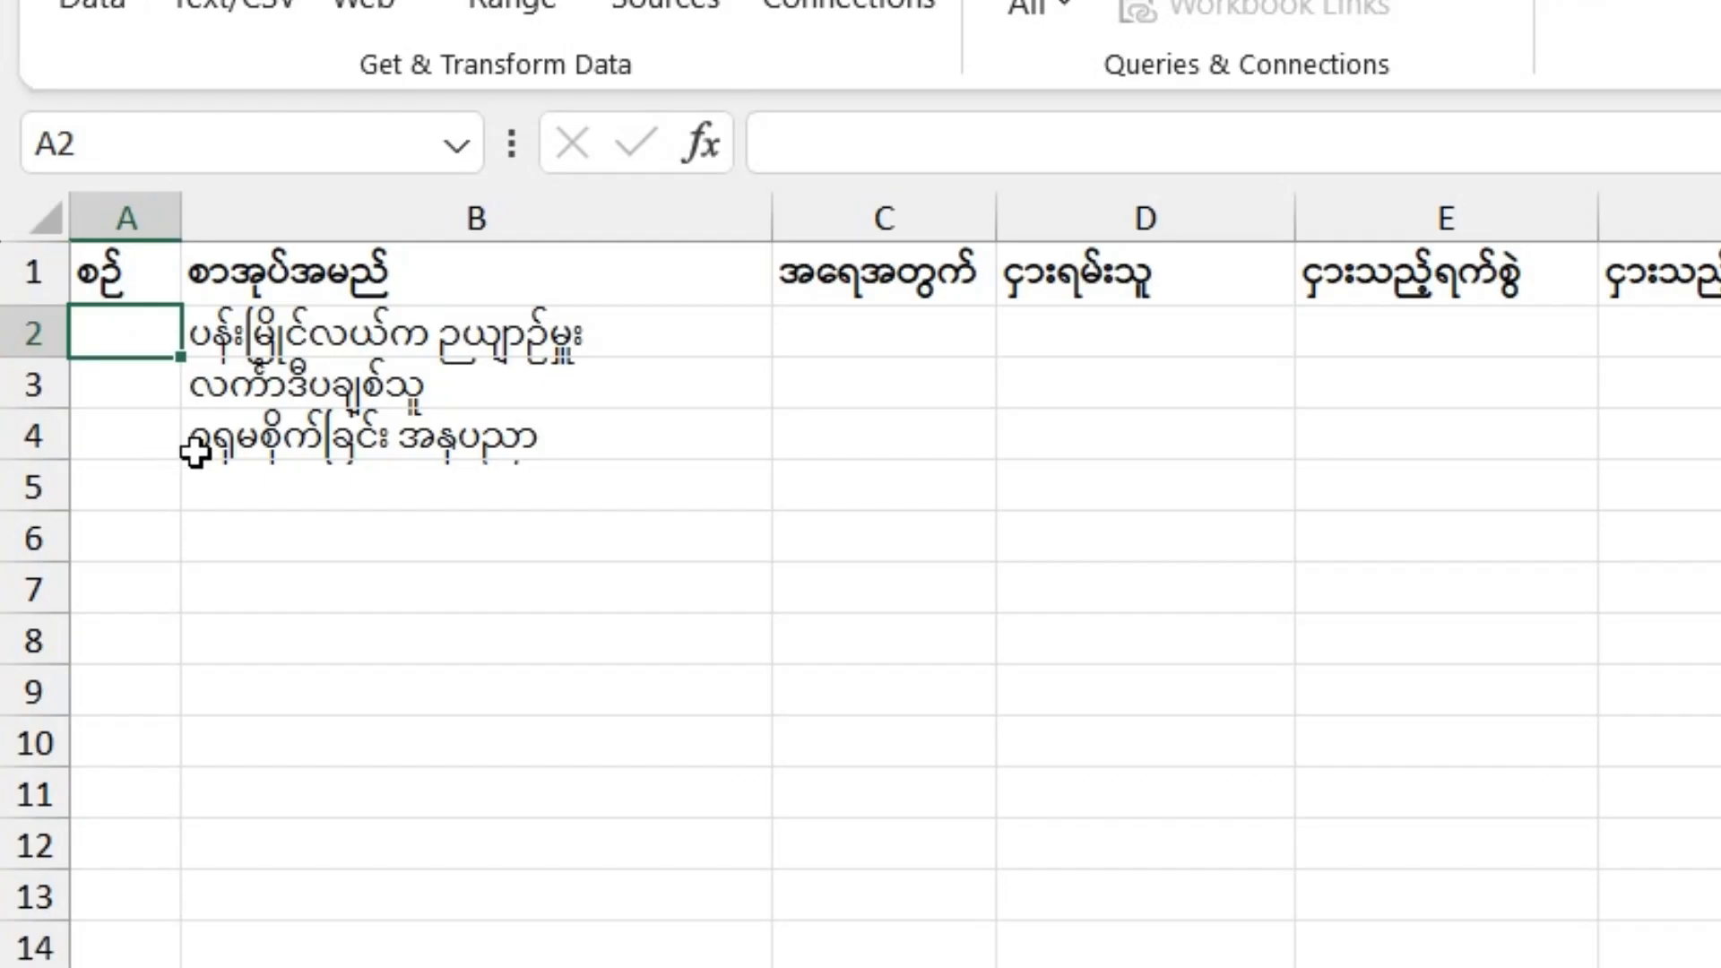
{"action": "type", "text": "=row"}
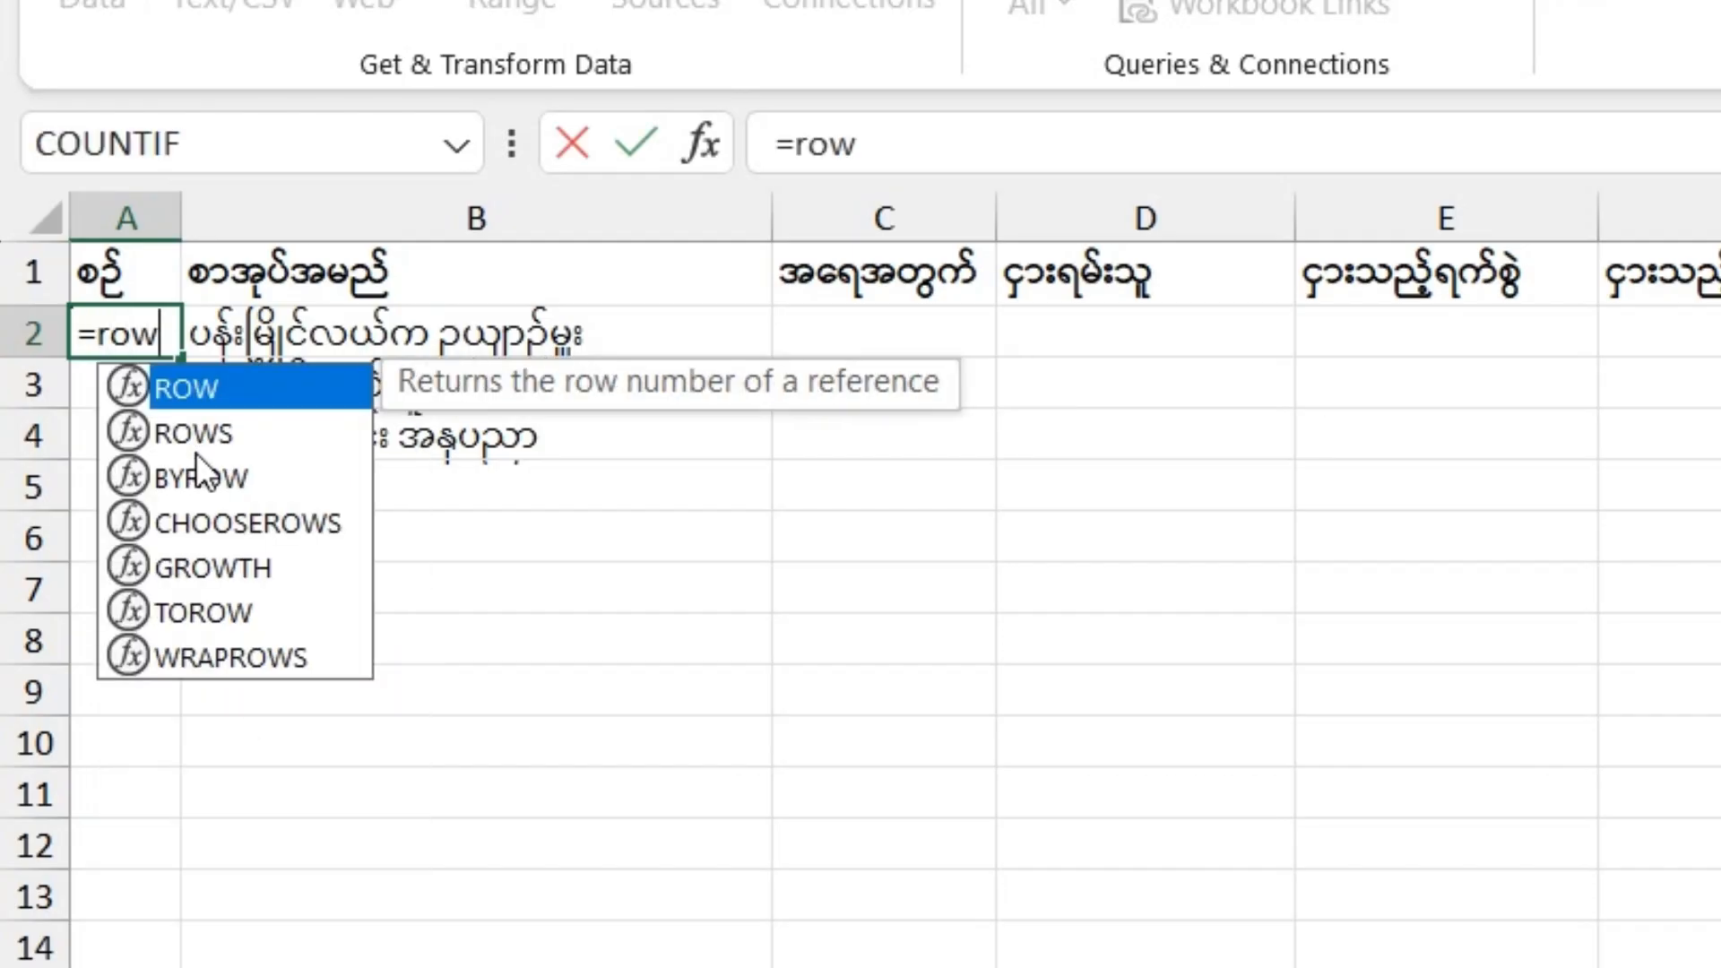
{"action": "type", "text": "()"}
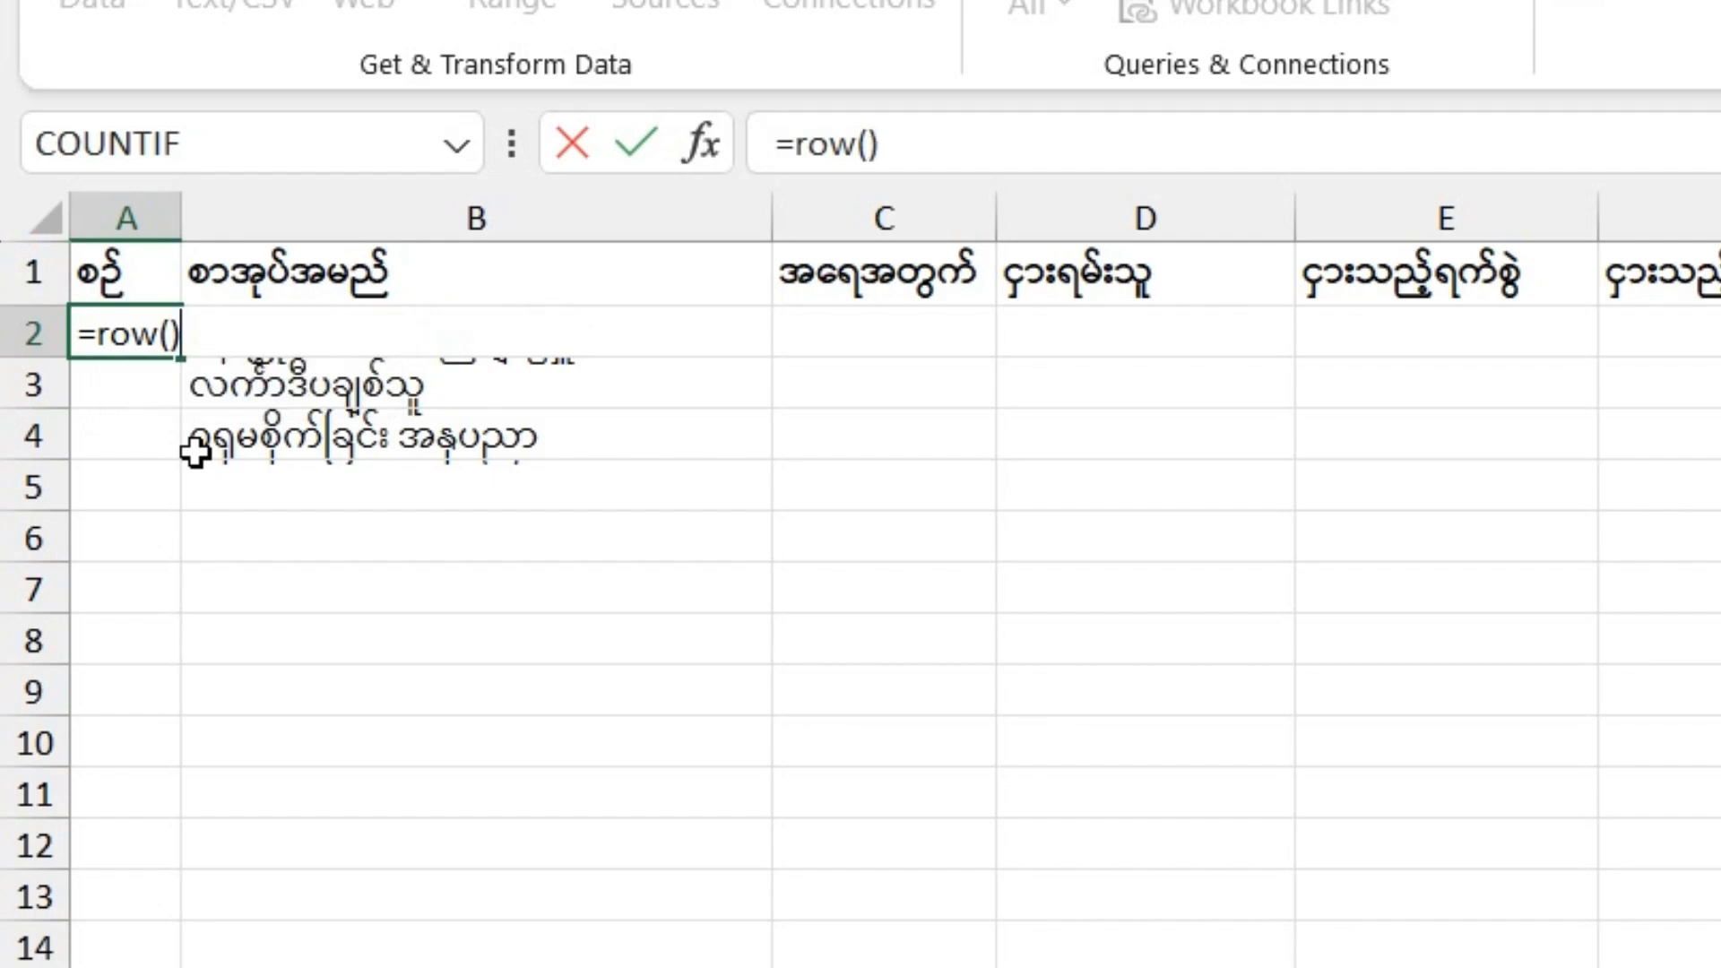
{"action": "key", "text": "Return"}
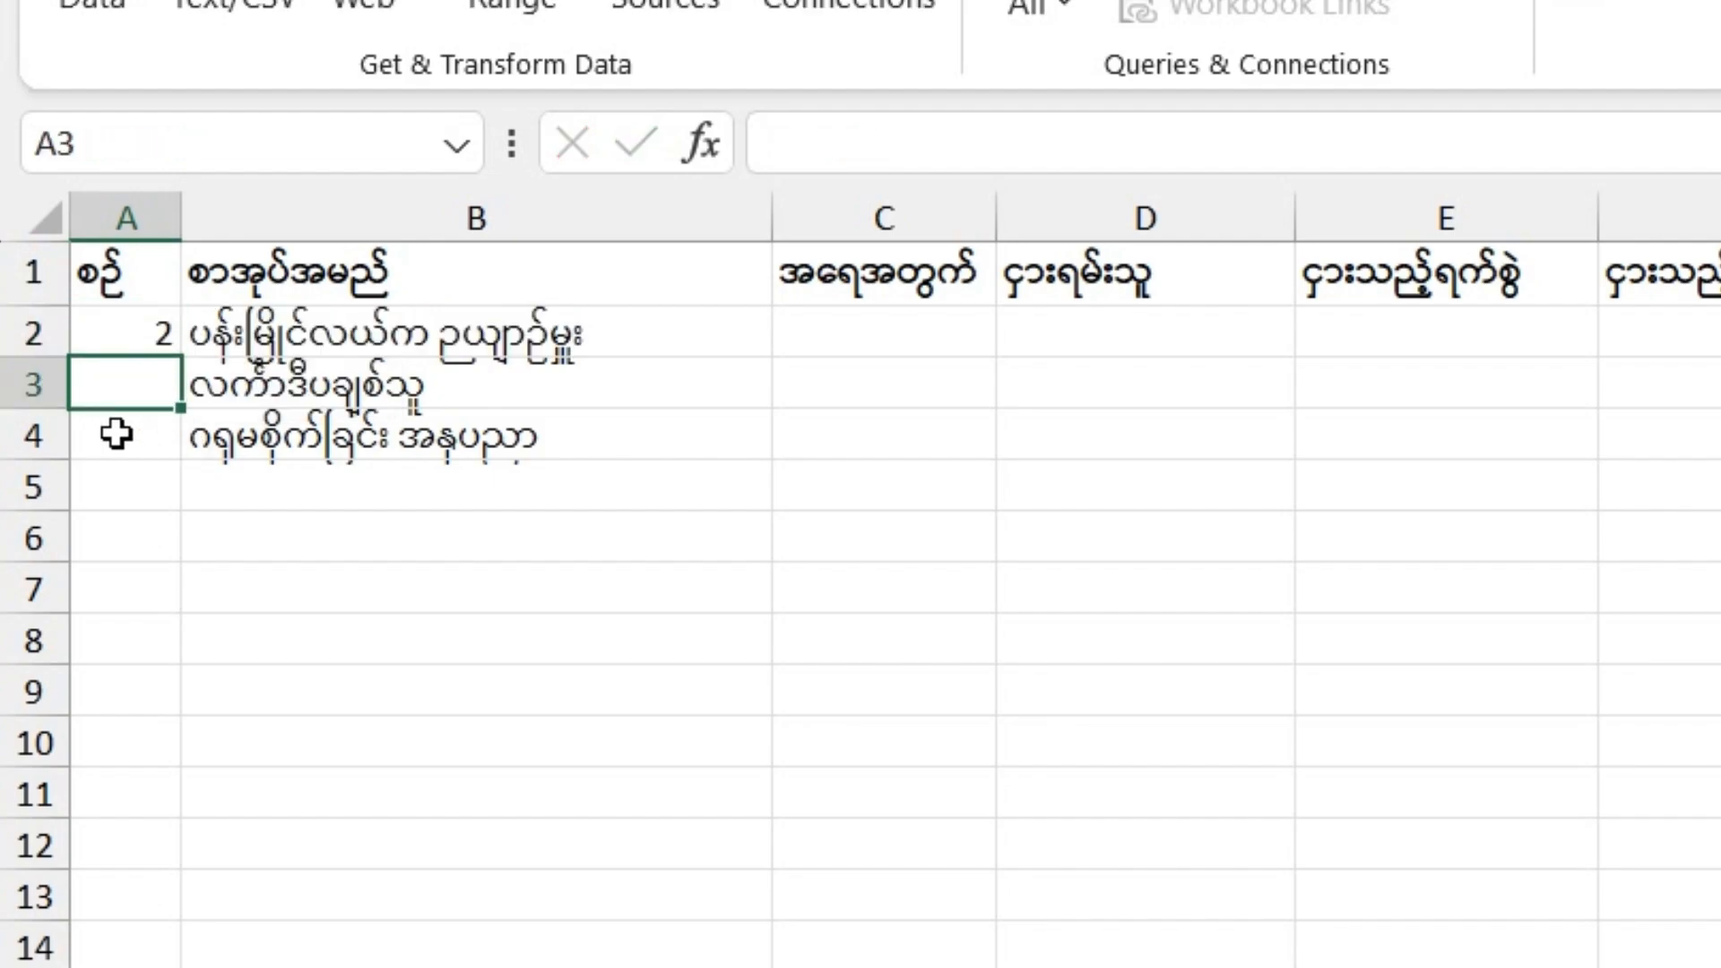
{"action": "left_click", "coordinate": [146, 342]}
{"action": "left_click_drag", "start_coordinate": [181, 358], "coordinate": [162, 463]}
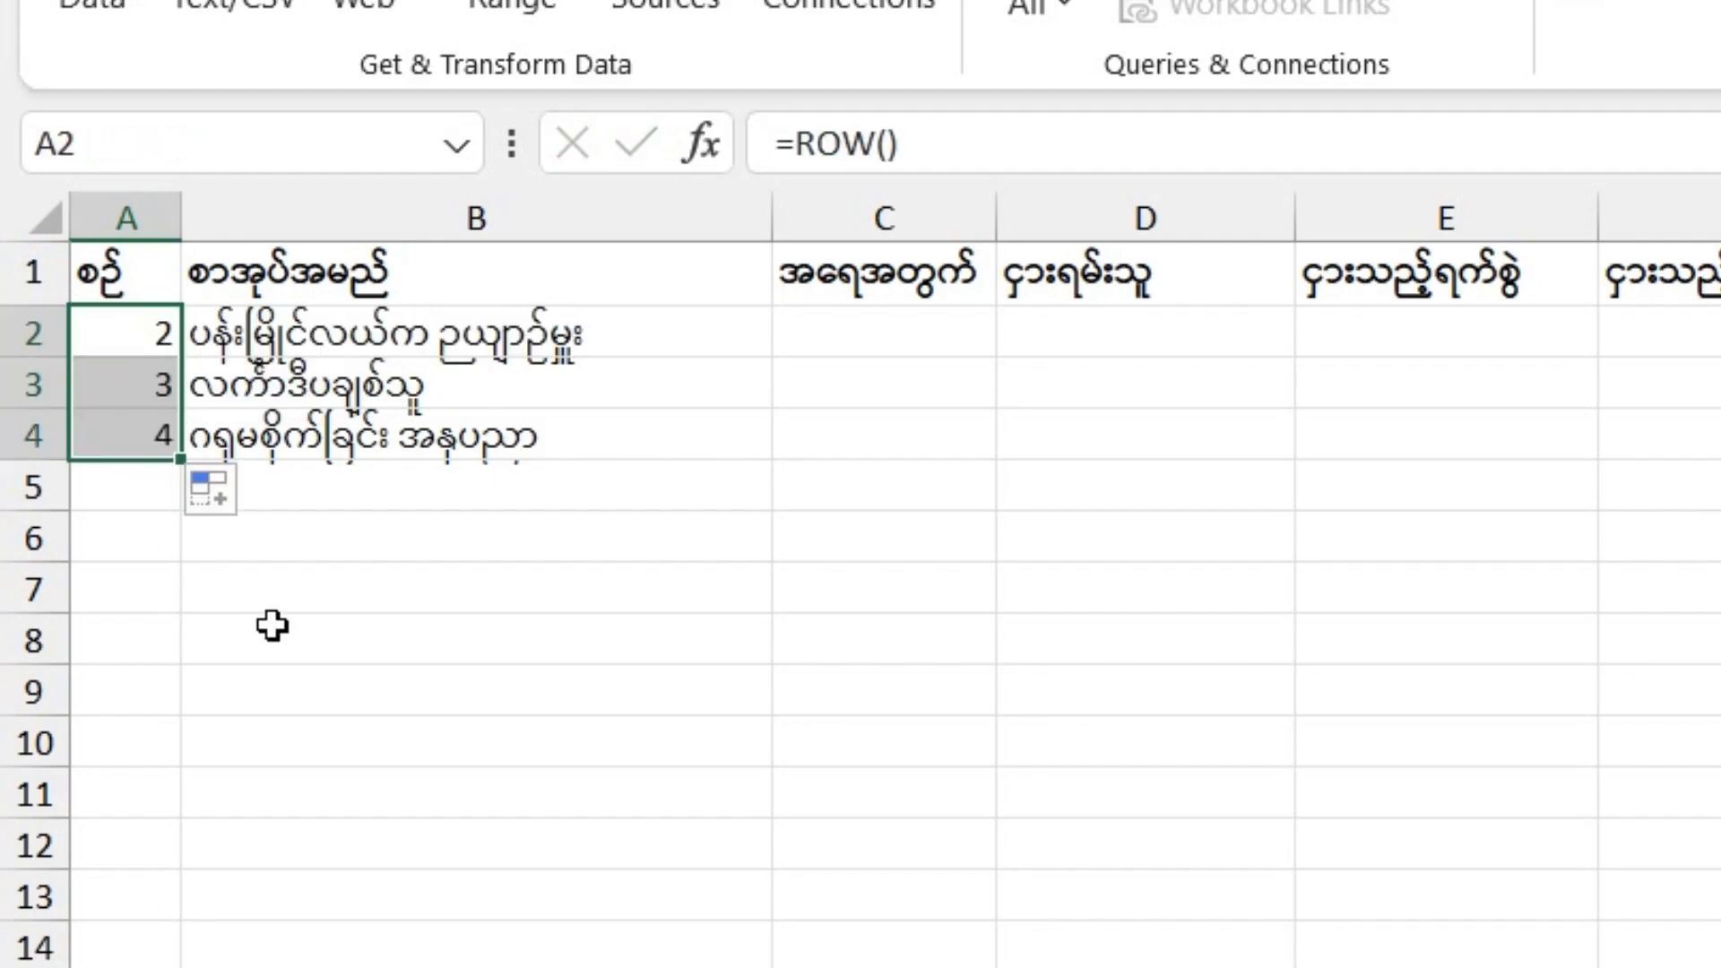
{"action": "left_click", "coordinate": [146, 442]}
{"action": "left_click", "coordinate": [146, 339]}
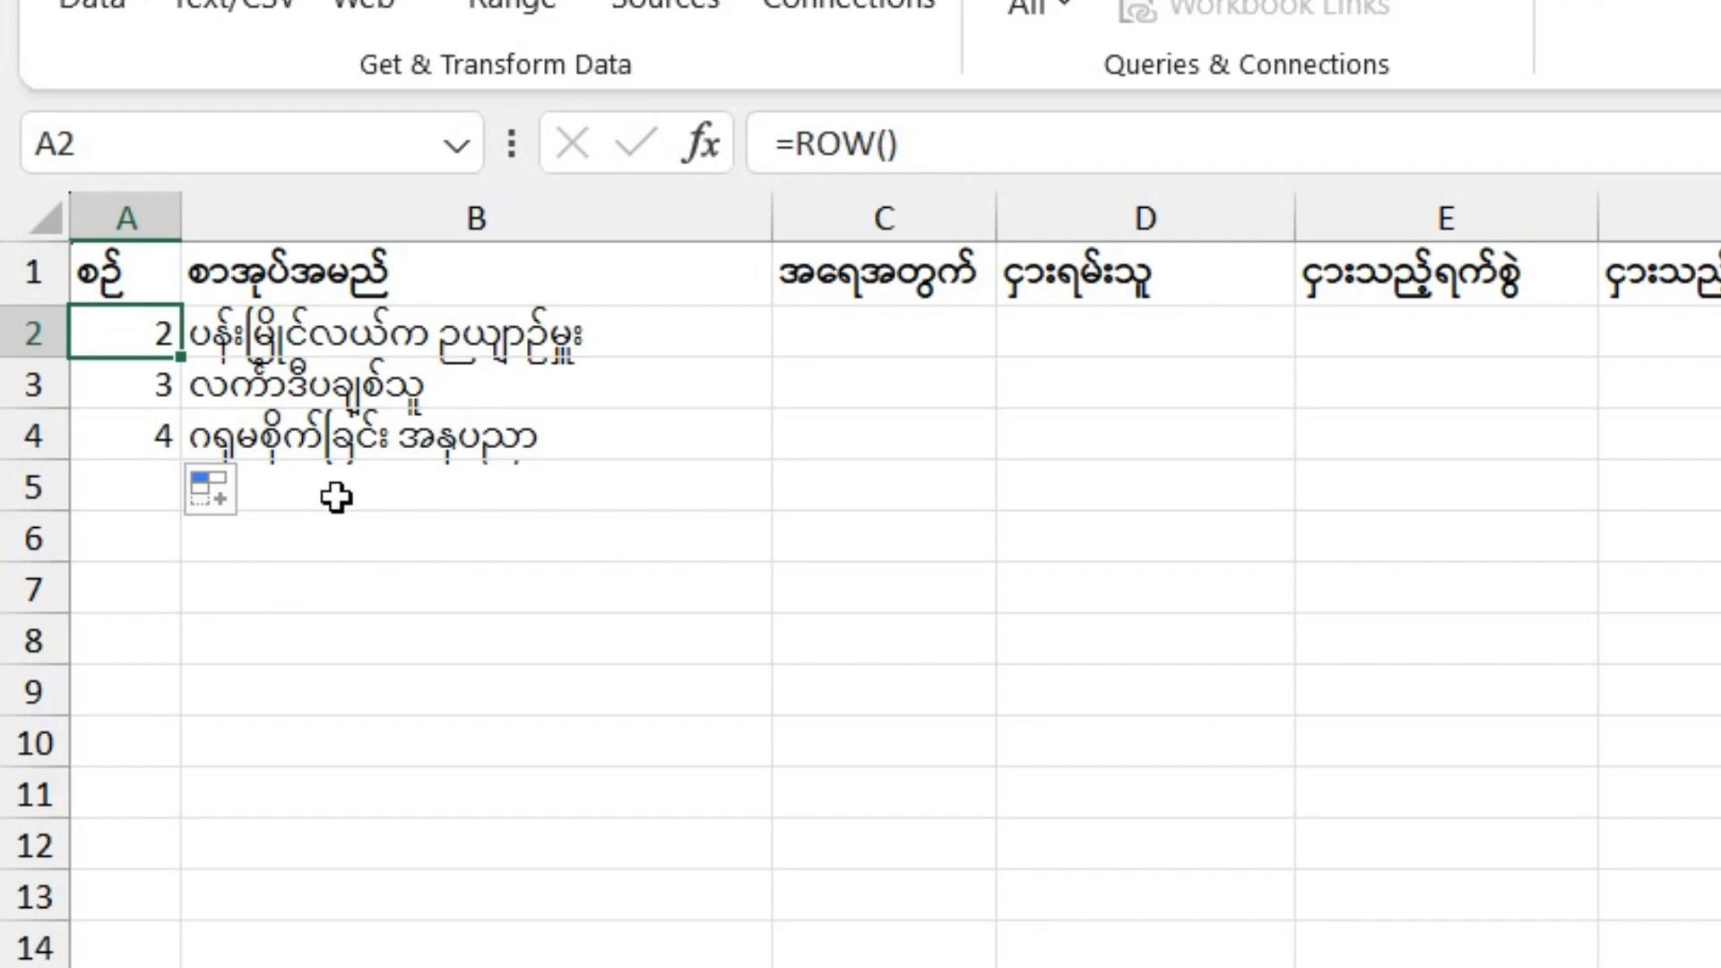
{"action": "left_click", "coordinate": [346, 423]}
{"action": "left_click", "coordinate": [323, 337]}
{"action": "left_click", "coordinate": [310, 390]}
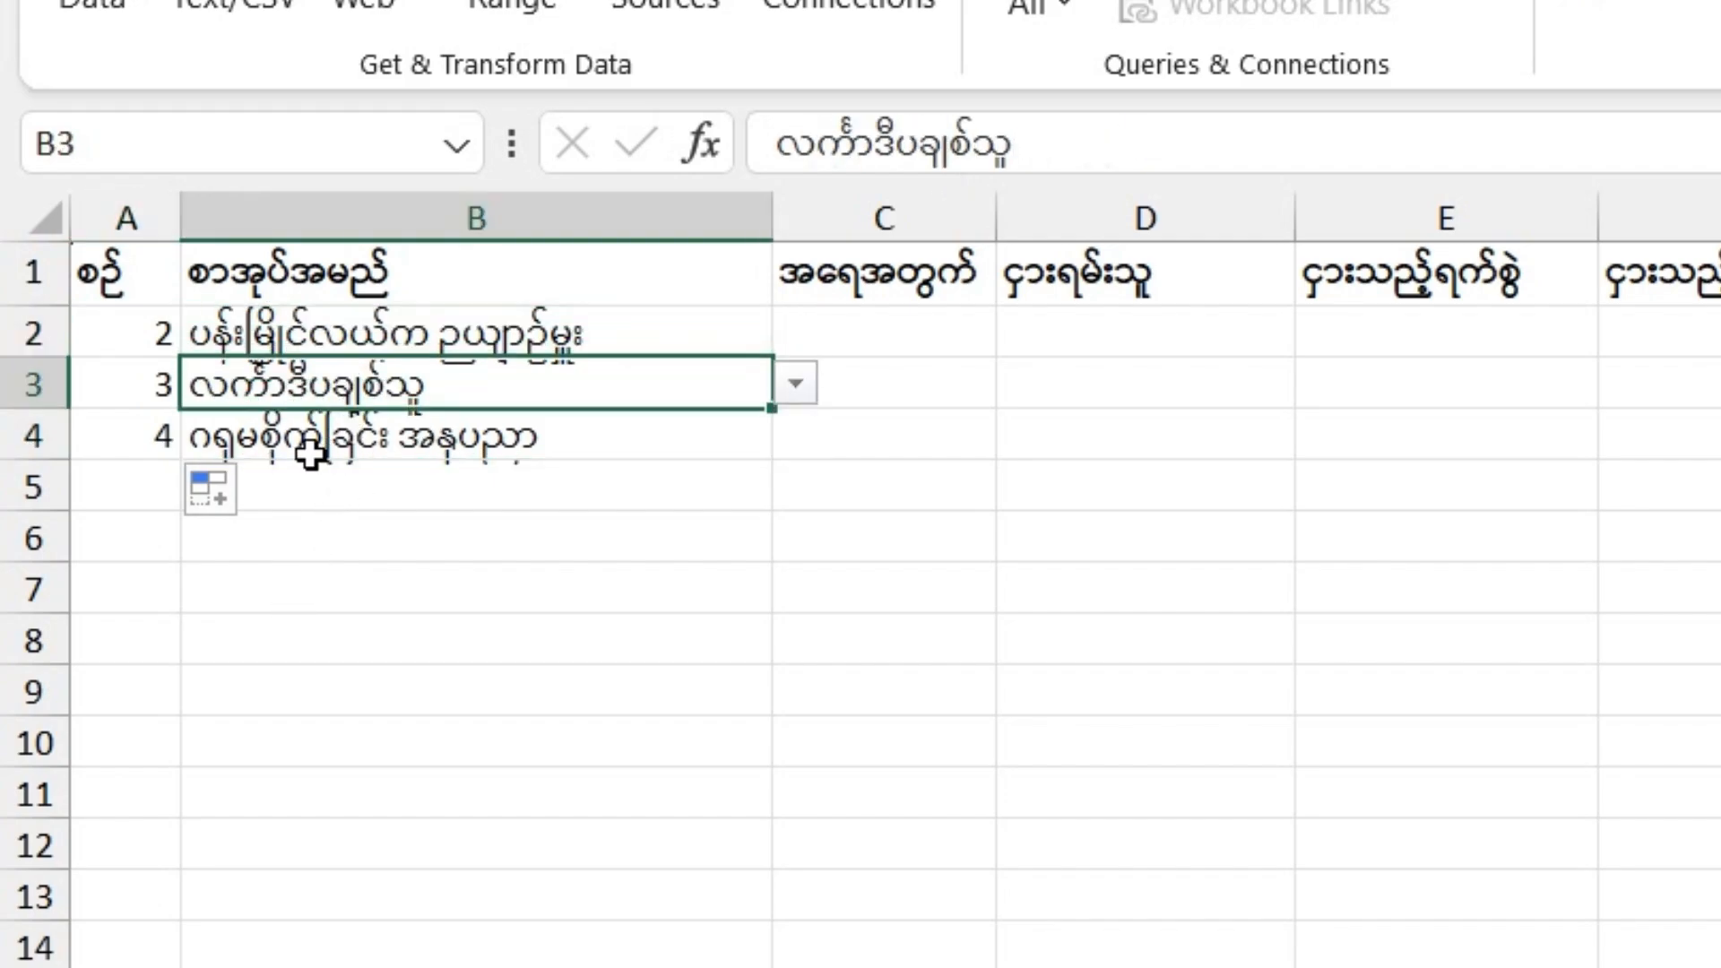
Change the A2 formula to =ROW()-1 and fill it down column A well past the listed books
{"action": "left_click", "coordinate": [152, 324]}
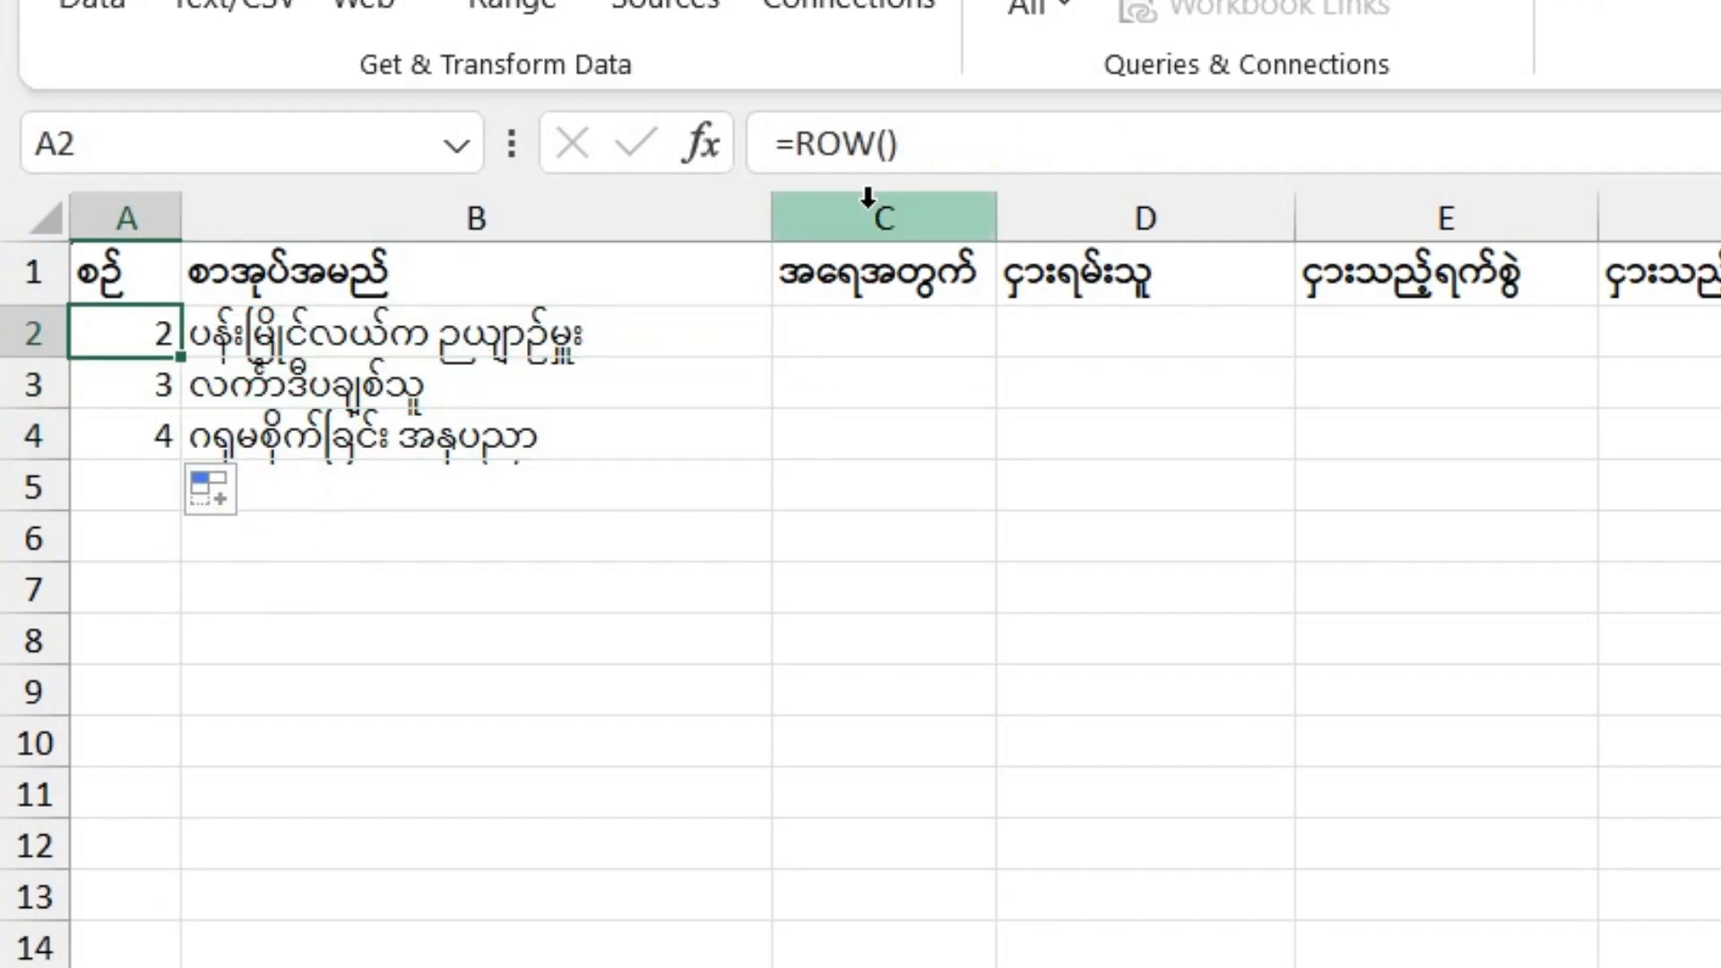
{"action": "left_click", "coordinate": [977, 152]}
{"action": "type", "text": "-1"}
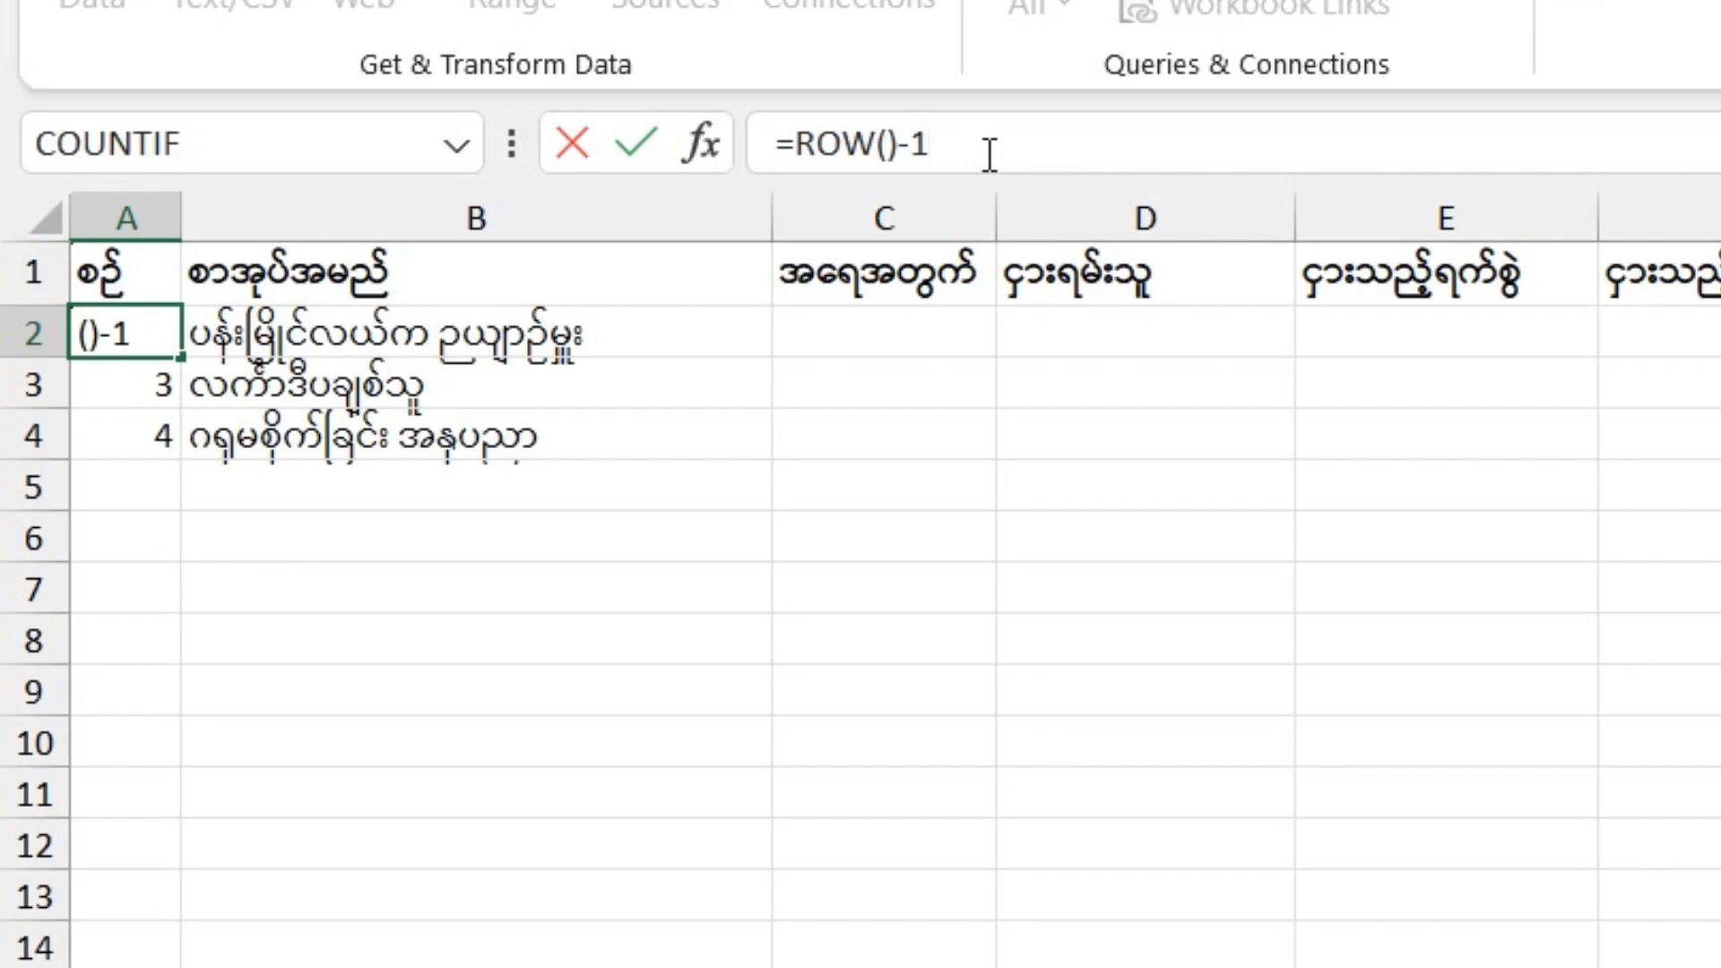
{"action": "key", "text": "Return"}
{"action": "left_click", "coordinate": [134, 338]}
{"action": "left_click_drag", "start_coordinate": [180, 356], "coordinate": [183, 966]}
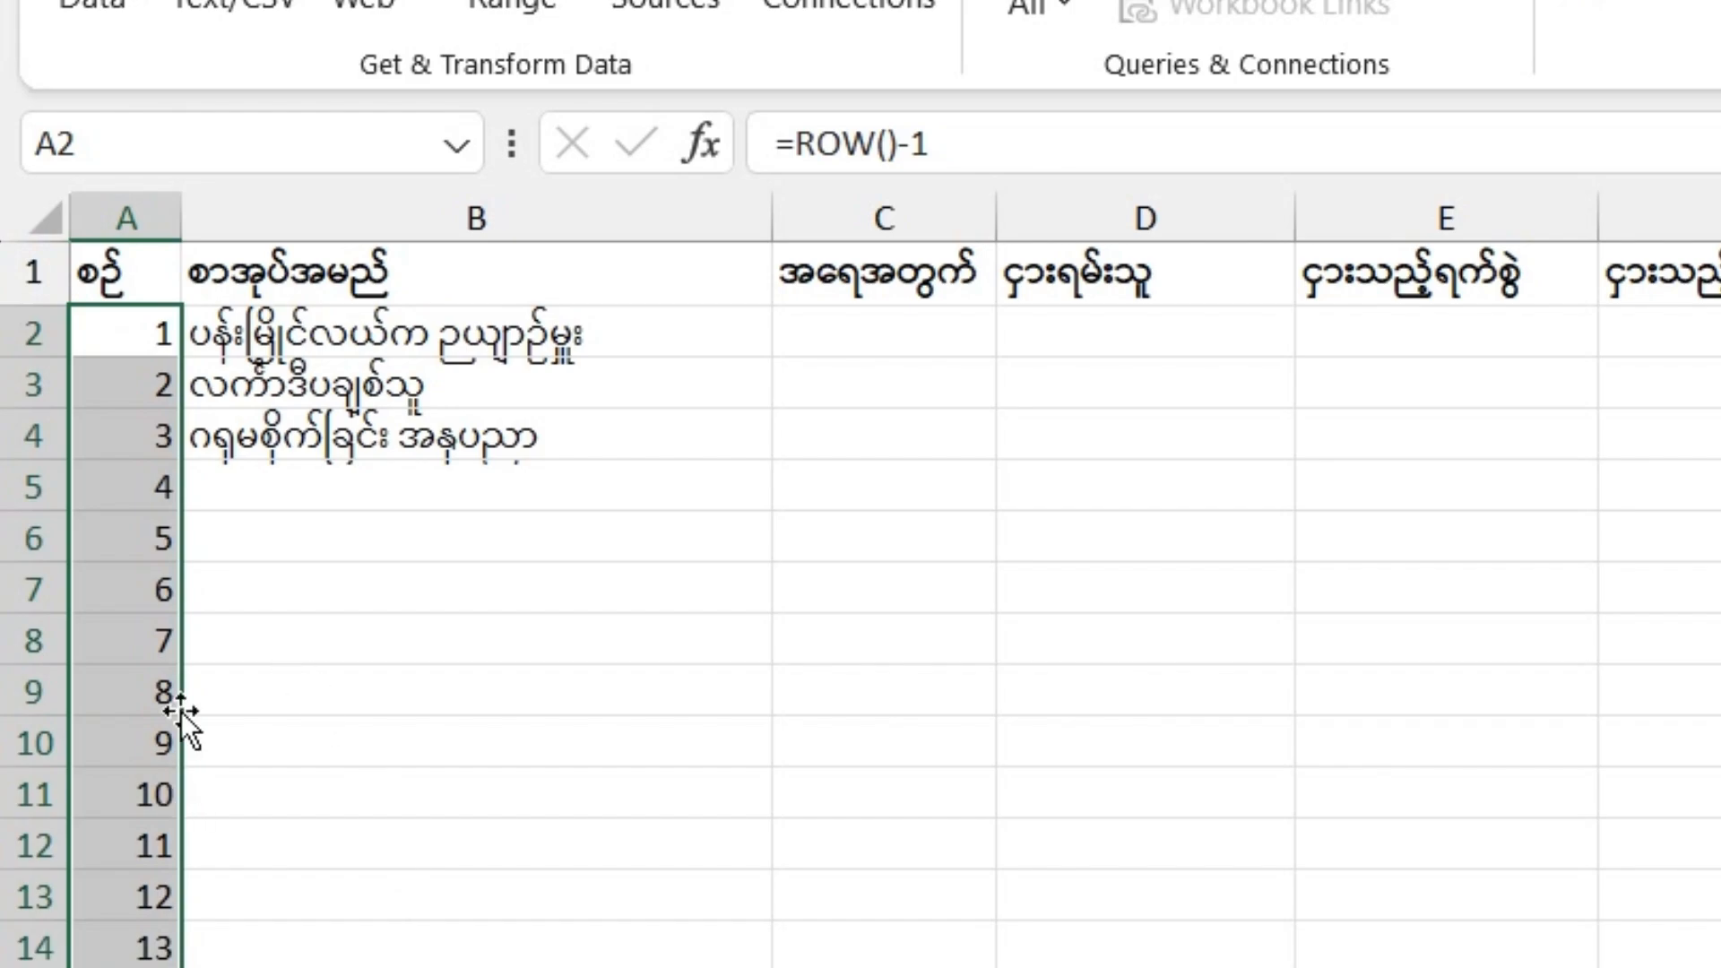
{"action": "left_click_drag", "start_coordinate": [127, 502], "coordinate": [76, 963]}
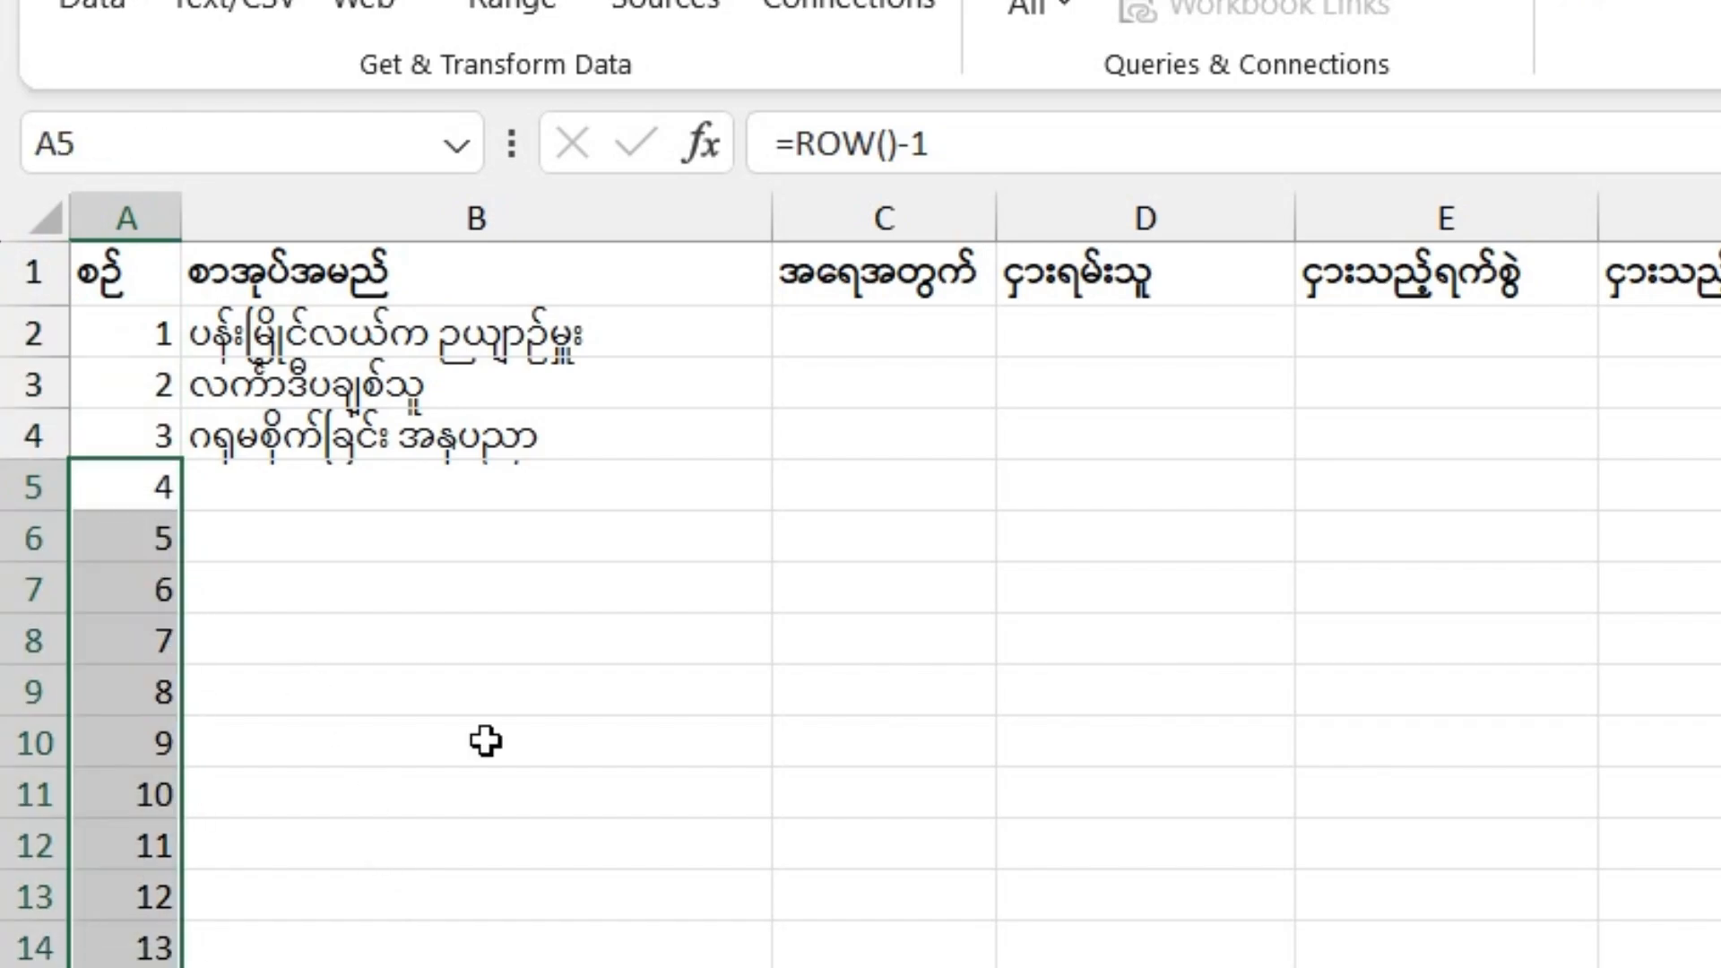
Choose ပန်းမြိုင်လယ်က ဥယျာဉ်မှူး from the dropdown list for B5
{"action": "left_click", "coordinate": [642, 500]}
{"action": "left_click", "coordinate": [792, 496]}
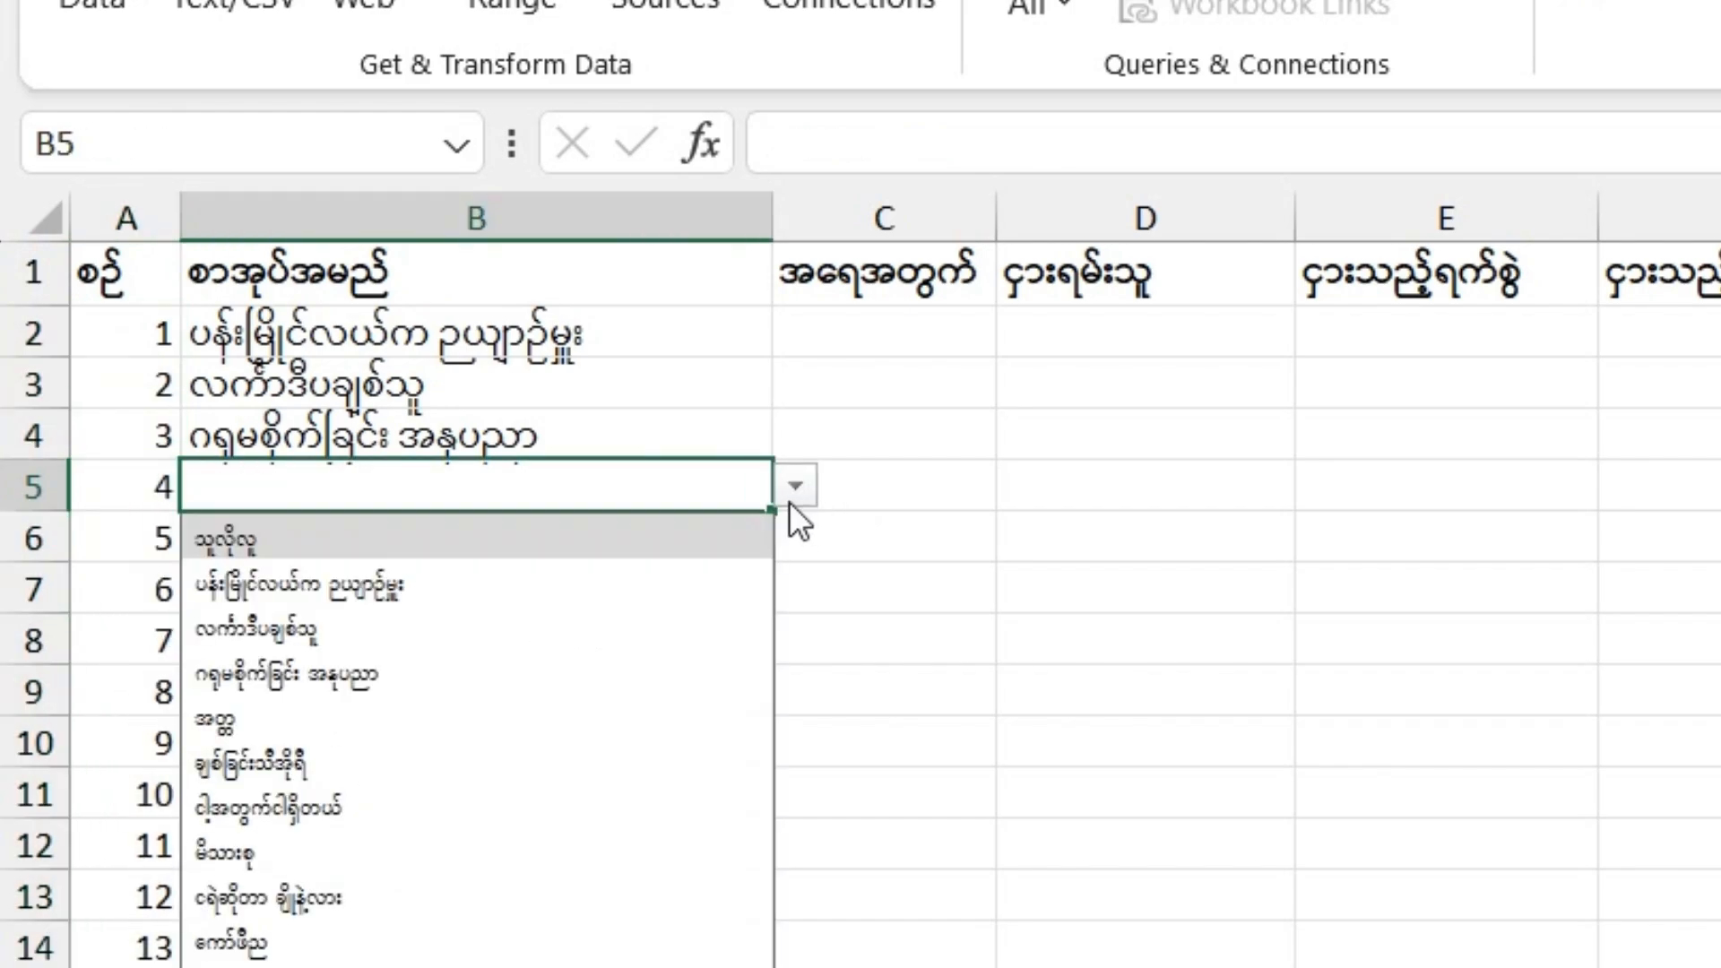
{"action": "left_click", "coordinate": [617, 589]}
Clear all the row-number formulas in column A from A2 downward
{"action": "left_click_drag", "start_coordinate": [155, 538], "coordinate": [100, 943]}
{"action": "left_click_drag", "start_coordinate": [119, 326], "coordinate": [119, 965]}
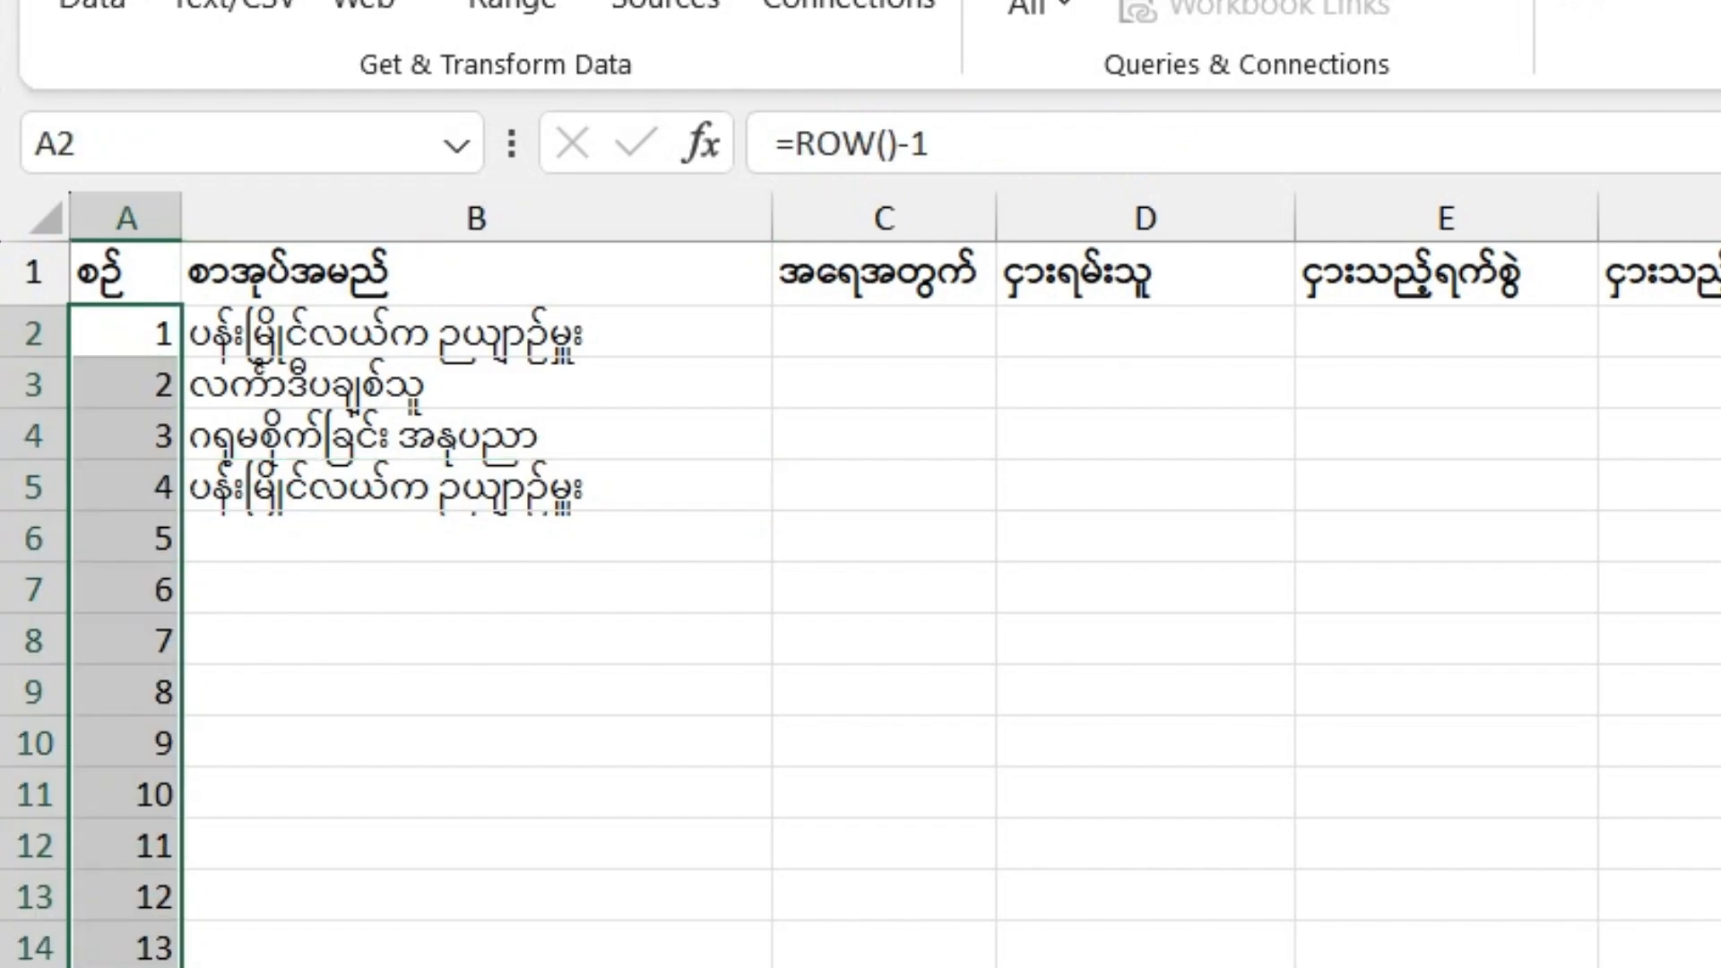
{"action": "key", "text": "Delete"}
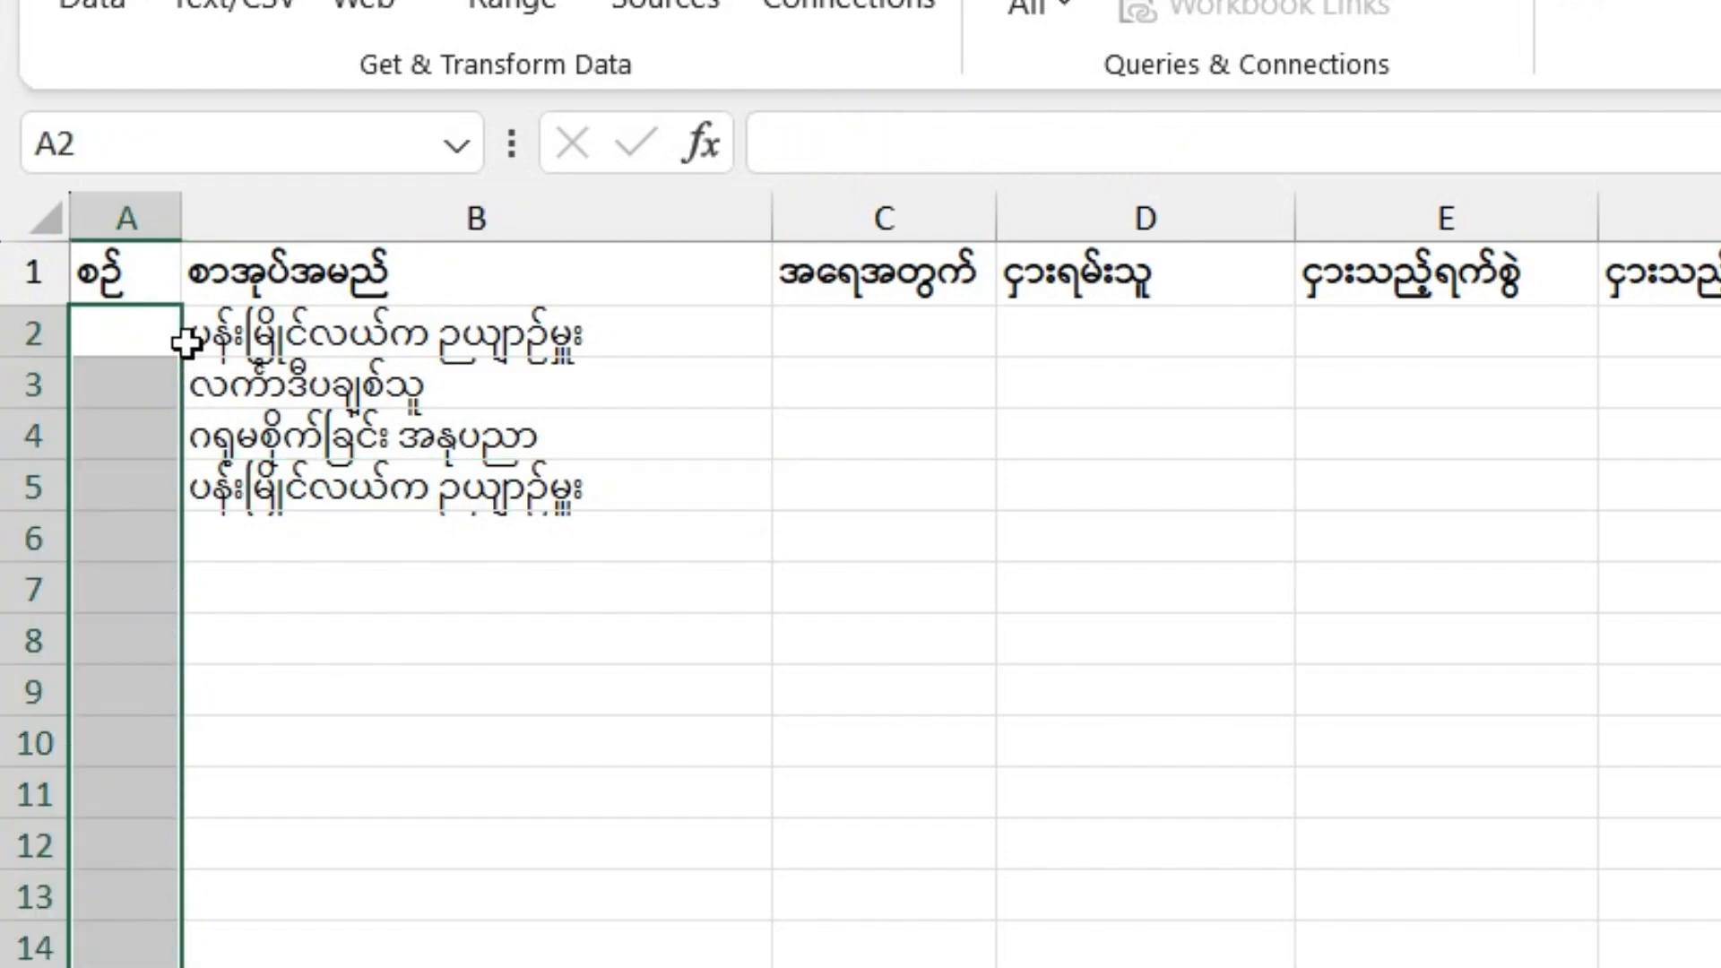
Enter =IF(B2="","",ROW()) in A2 so that rows without a book title stay unnumbered
{"action": "left_click", "coordinate": [143, 331]}
{"action": "type", "text": "="}
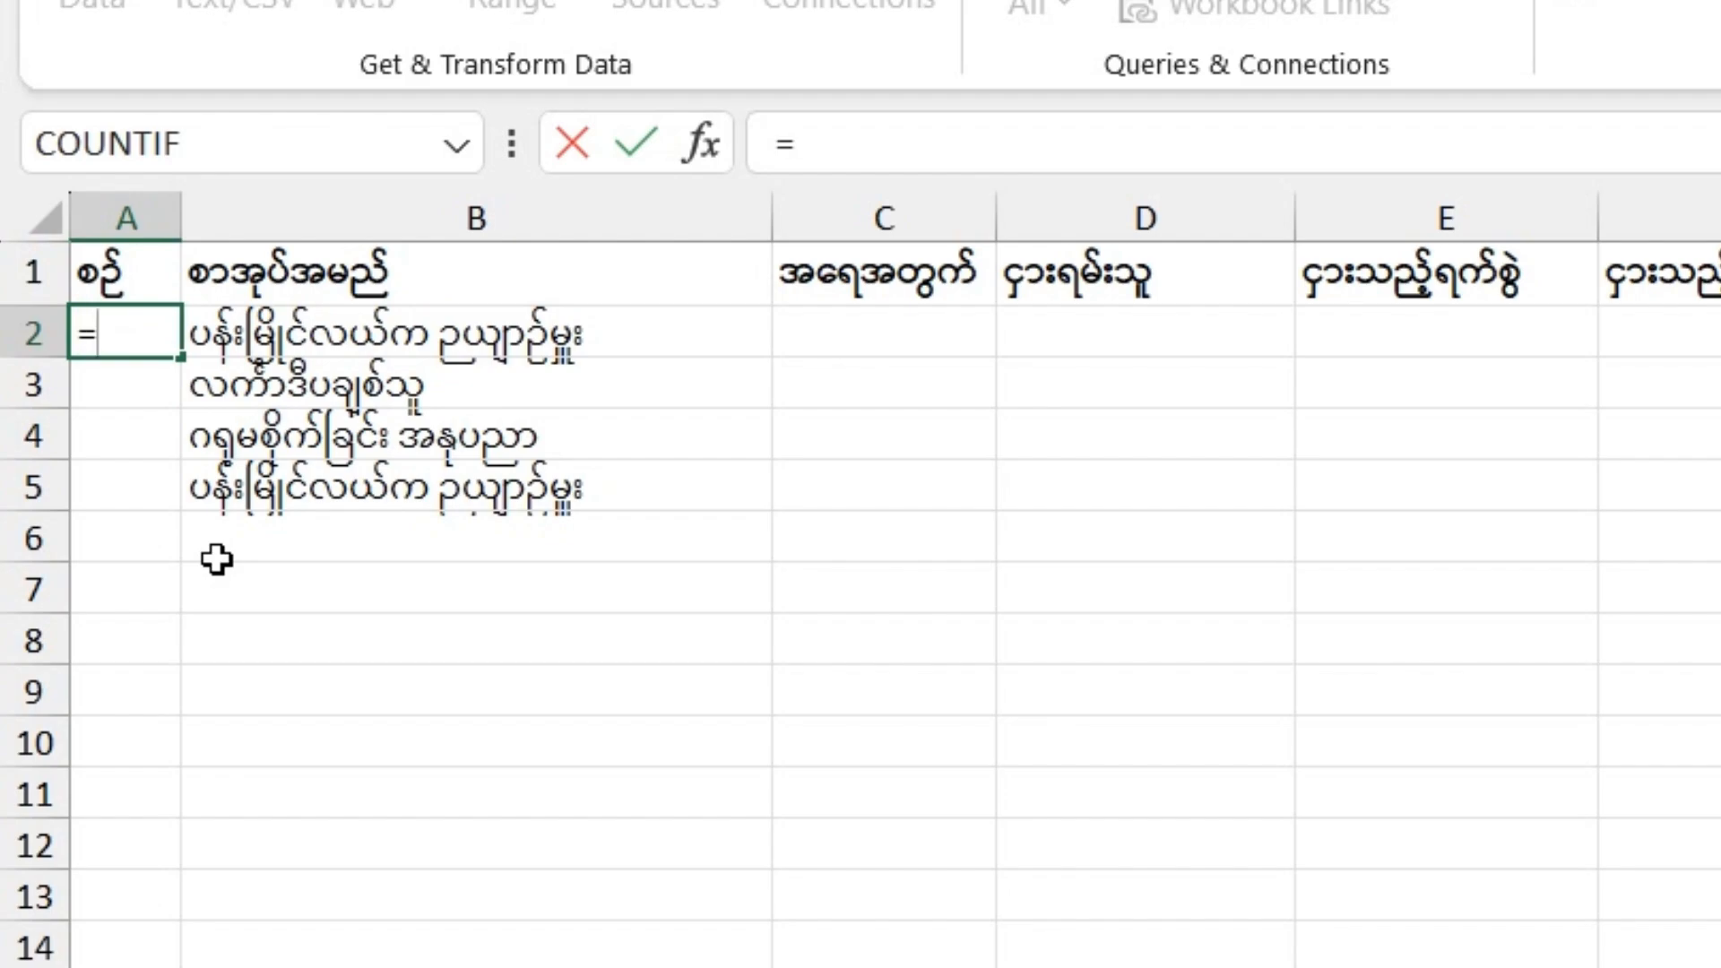
{"action": "type", "text": "i"}
{"action": "key", "text": "Tab"}
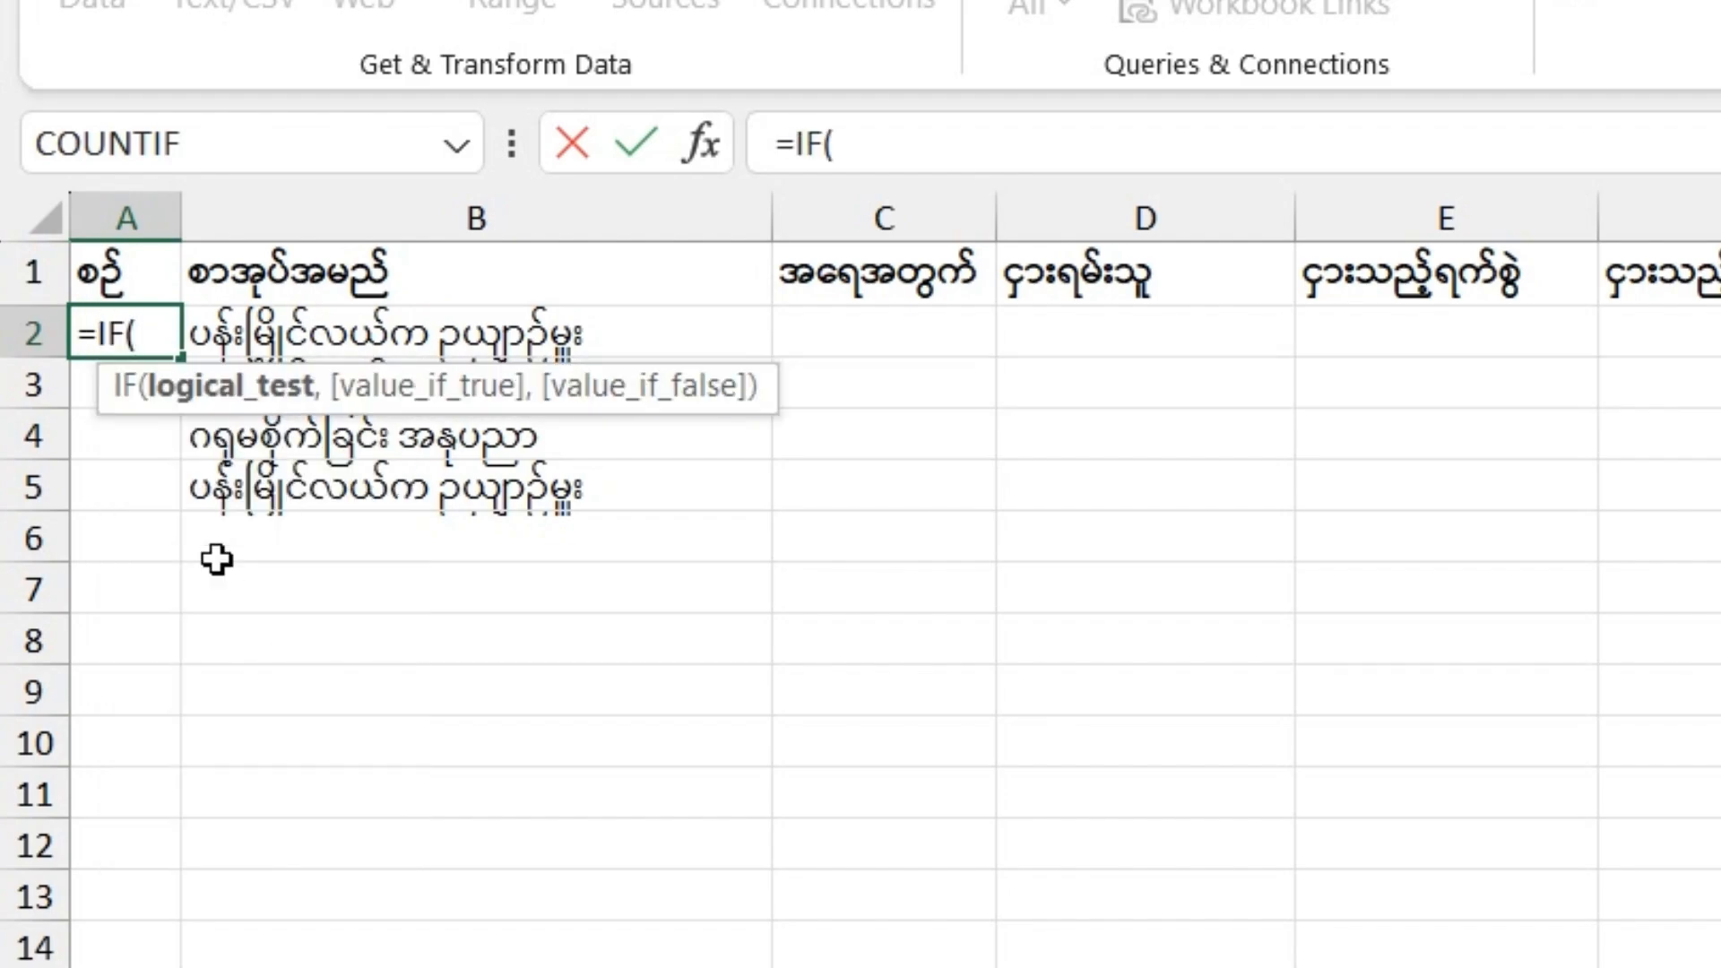
{"action": "left_click", "coordinate": [661, 330]}
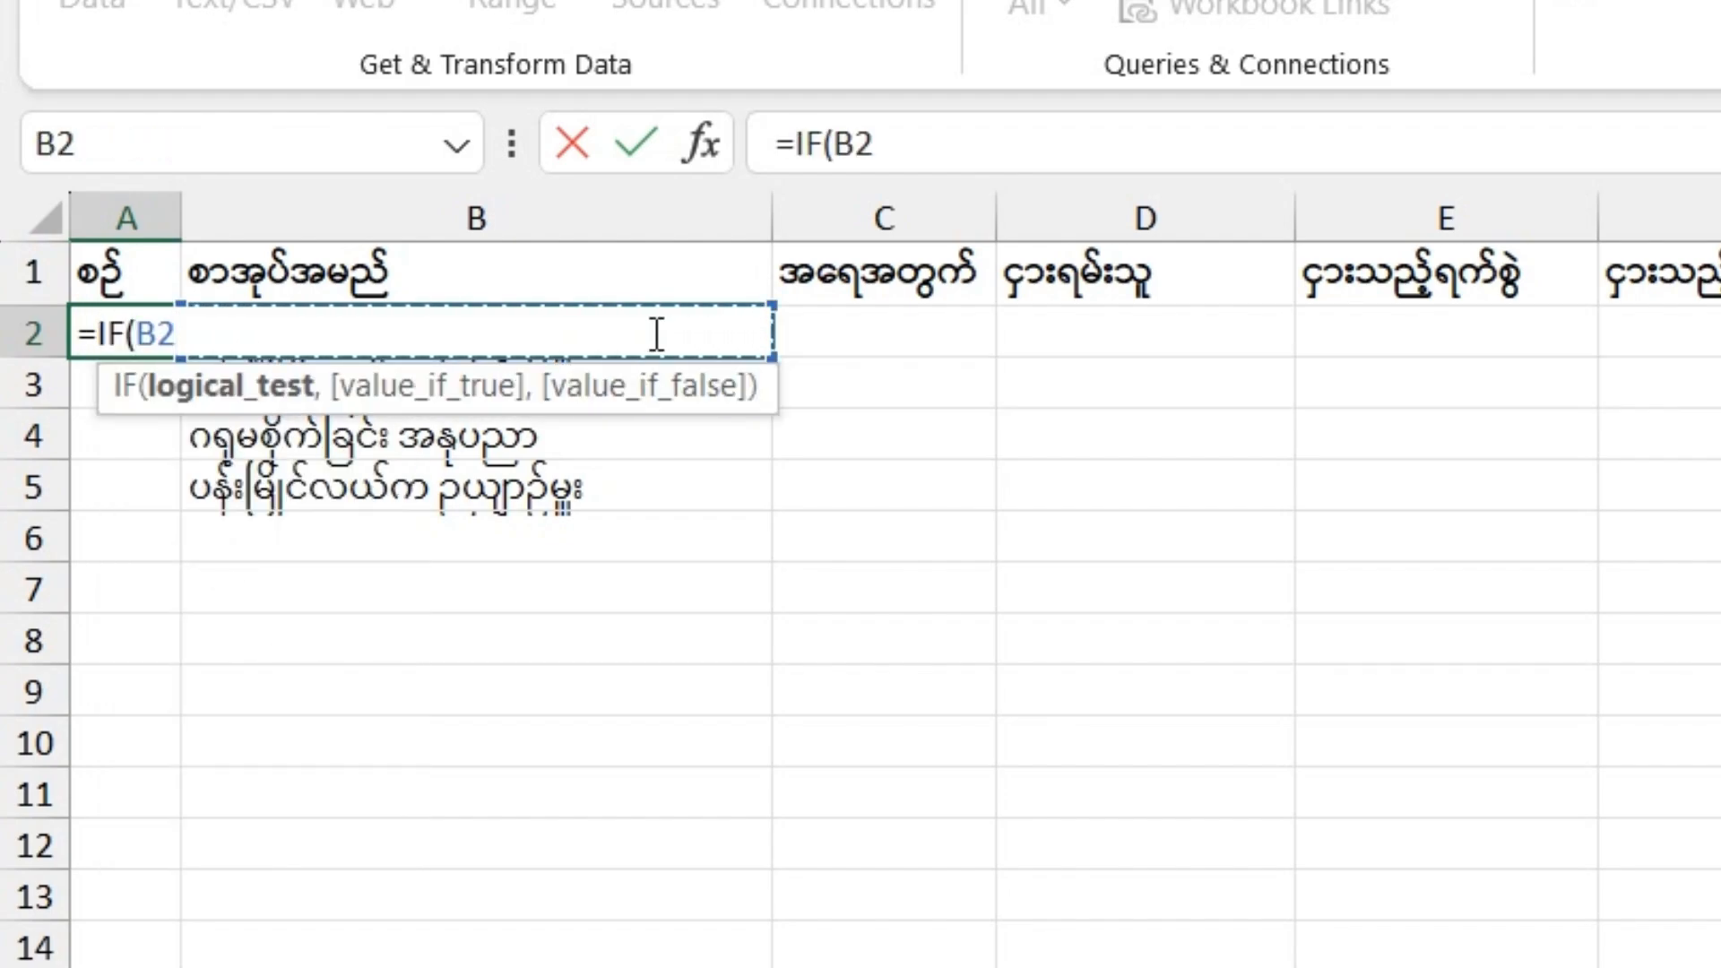
{"action": "type", "text": "=\"\""}
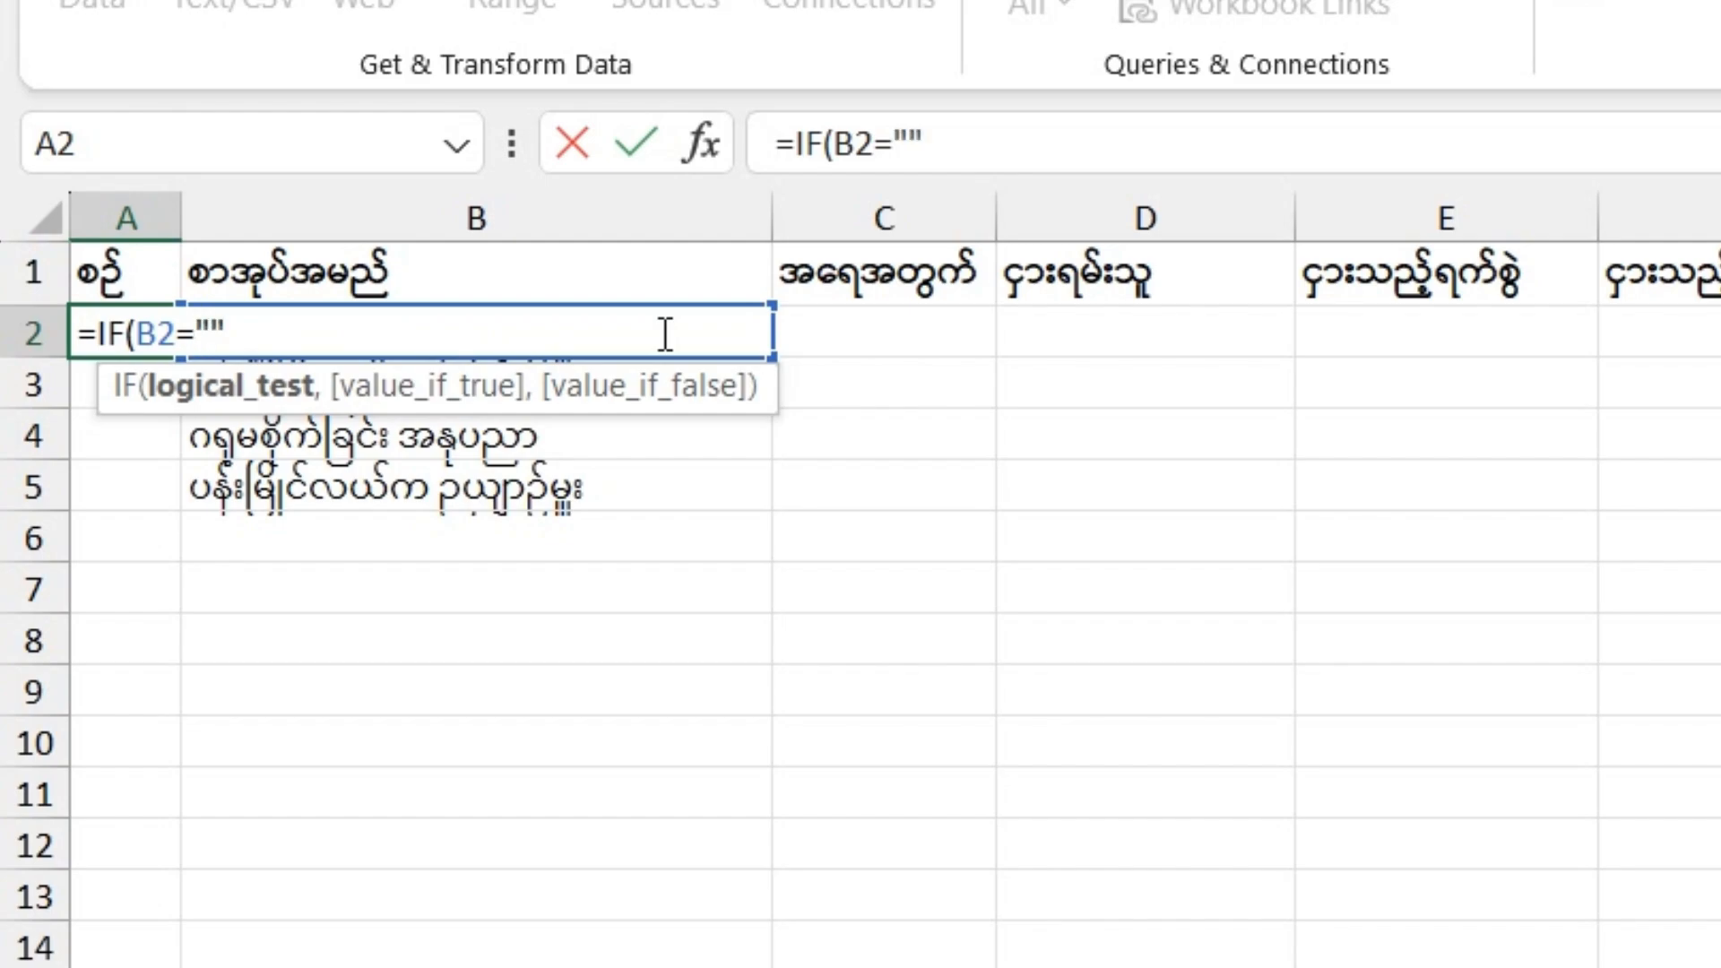
{"action": "type", "text": ","}
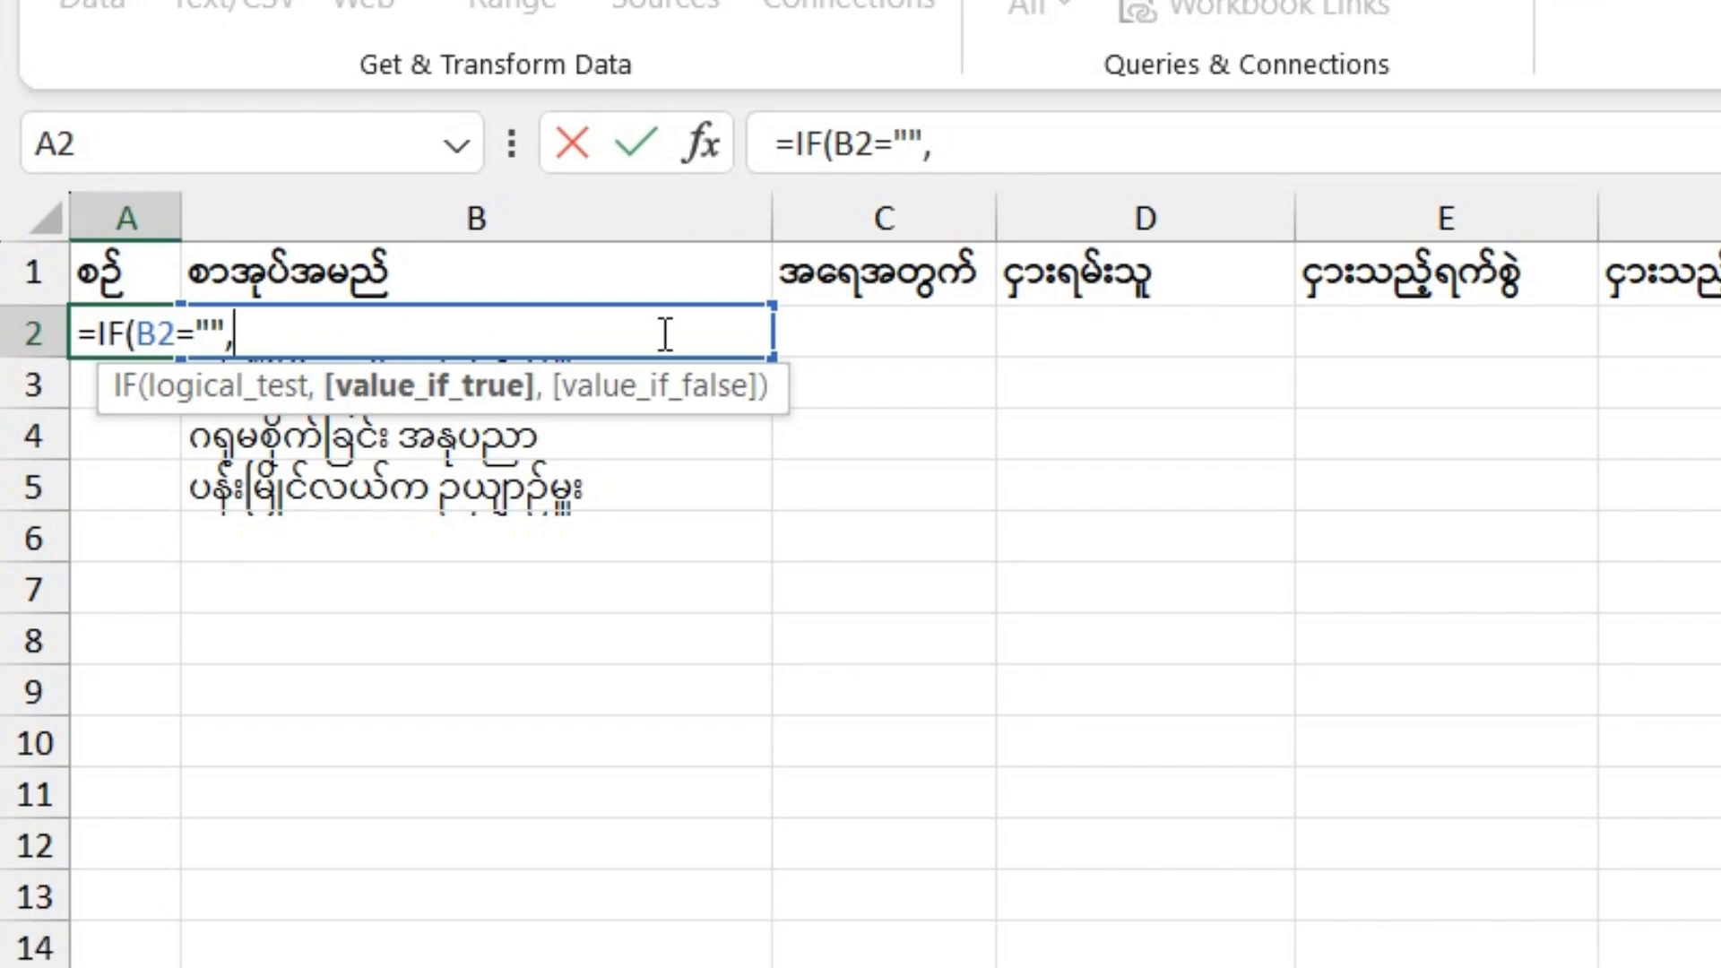
{"action": "key", "text": "BackSpace"}
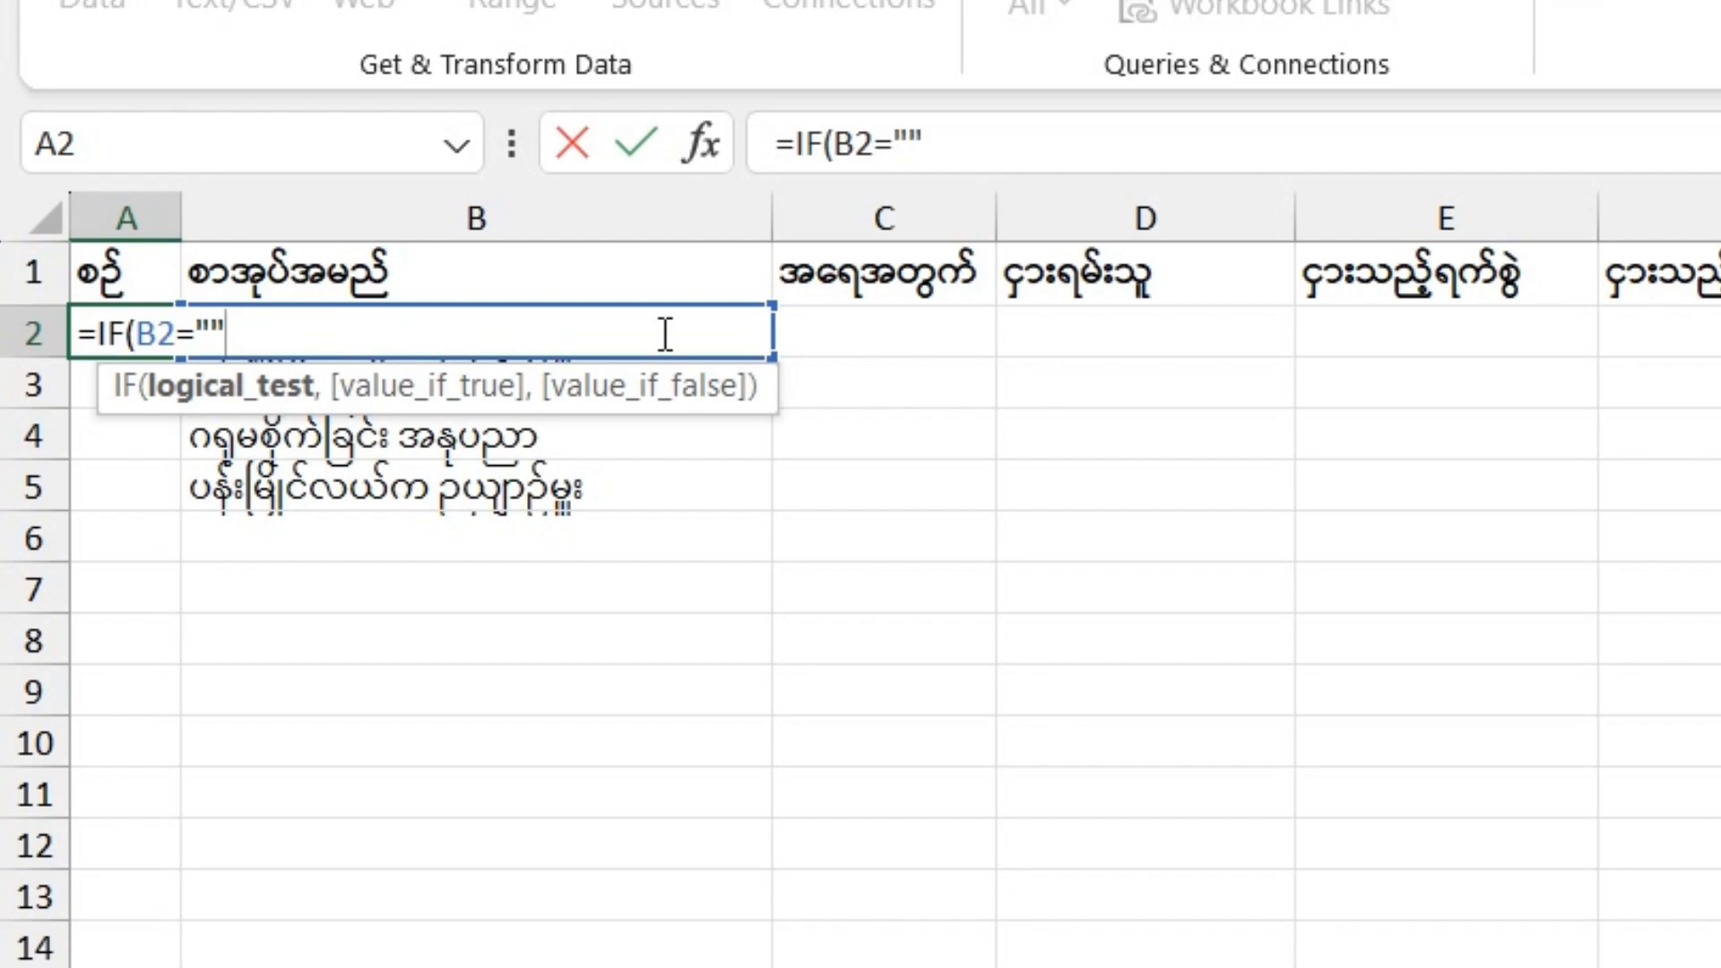
{"action": "type", "text": ","}
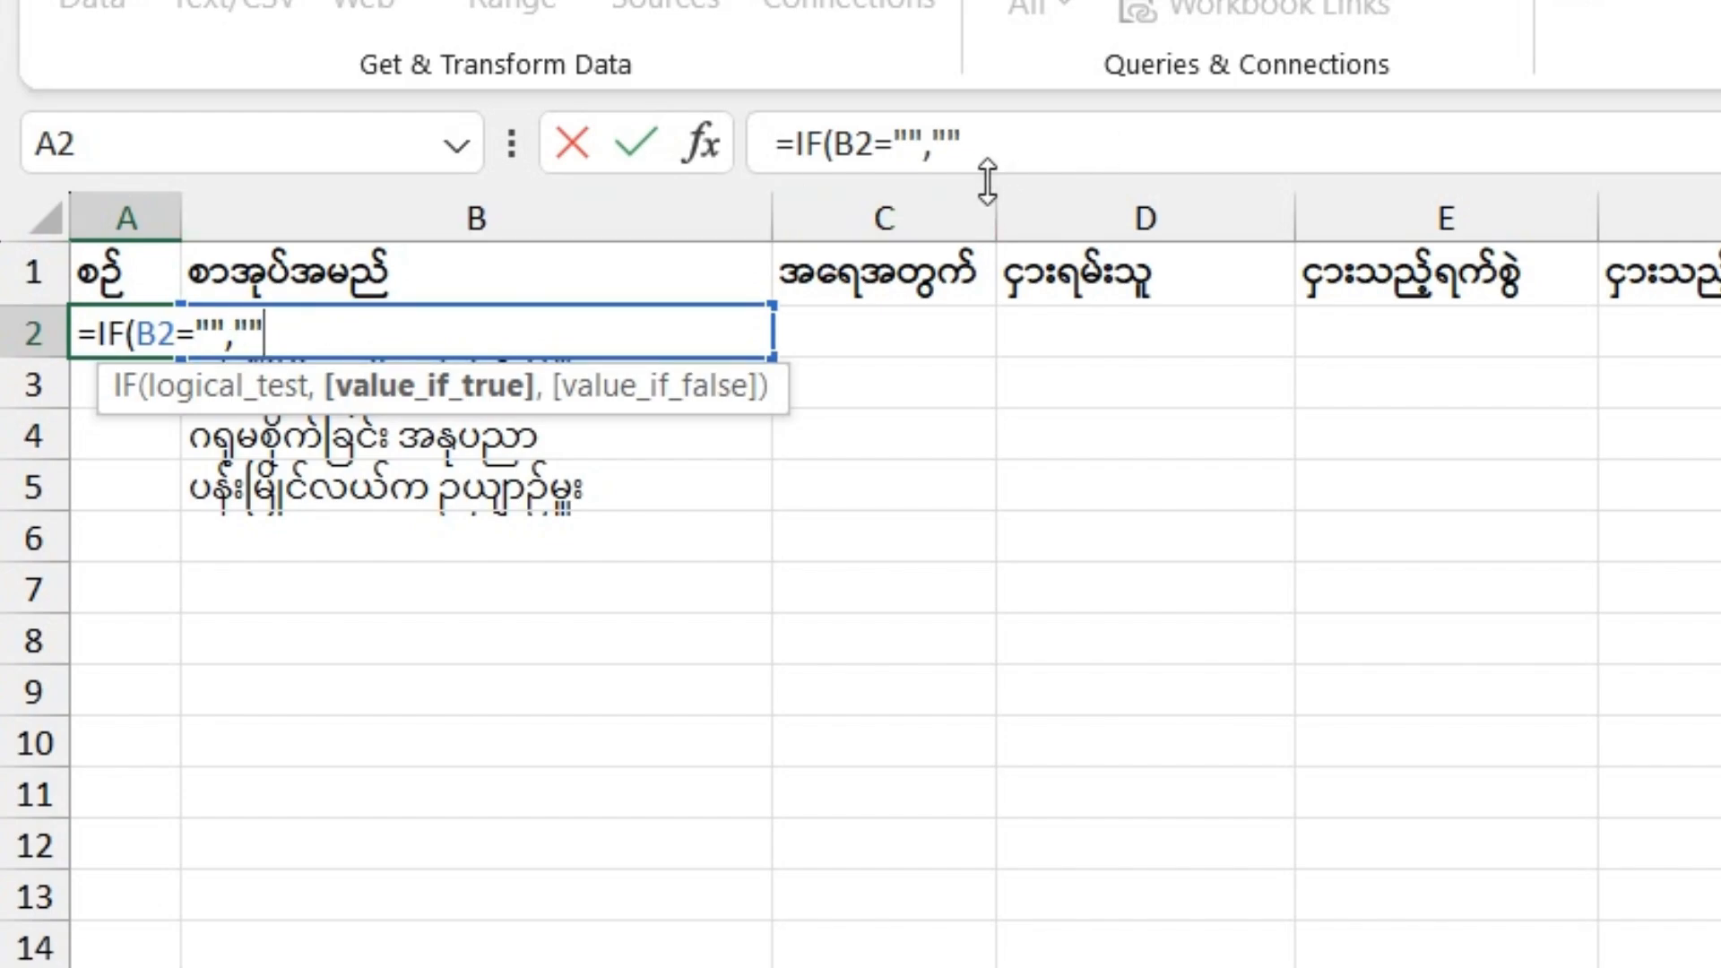
{"action": "type", "text": ",ro"}
{"action": "key", "text": "BackSpace"}
{"action": "key", "text": "BackSpace"}
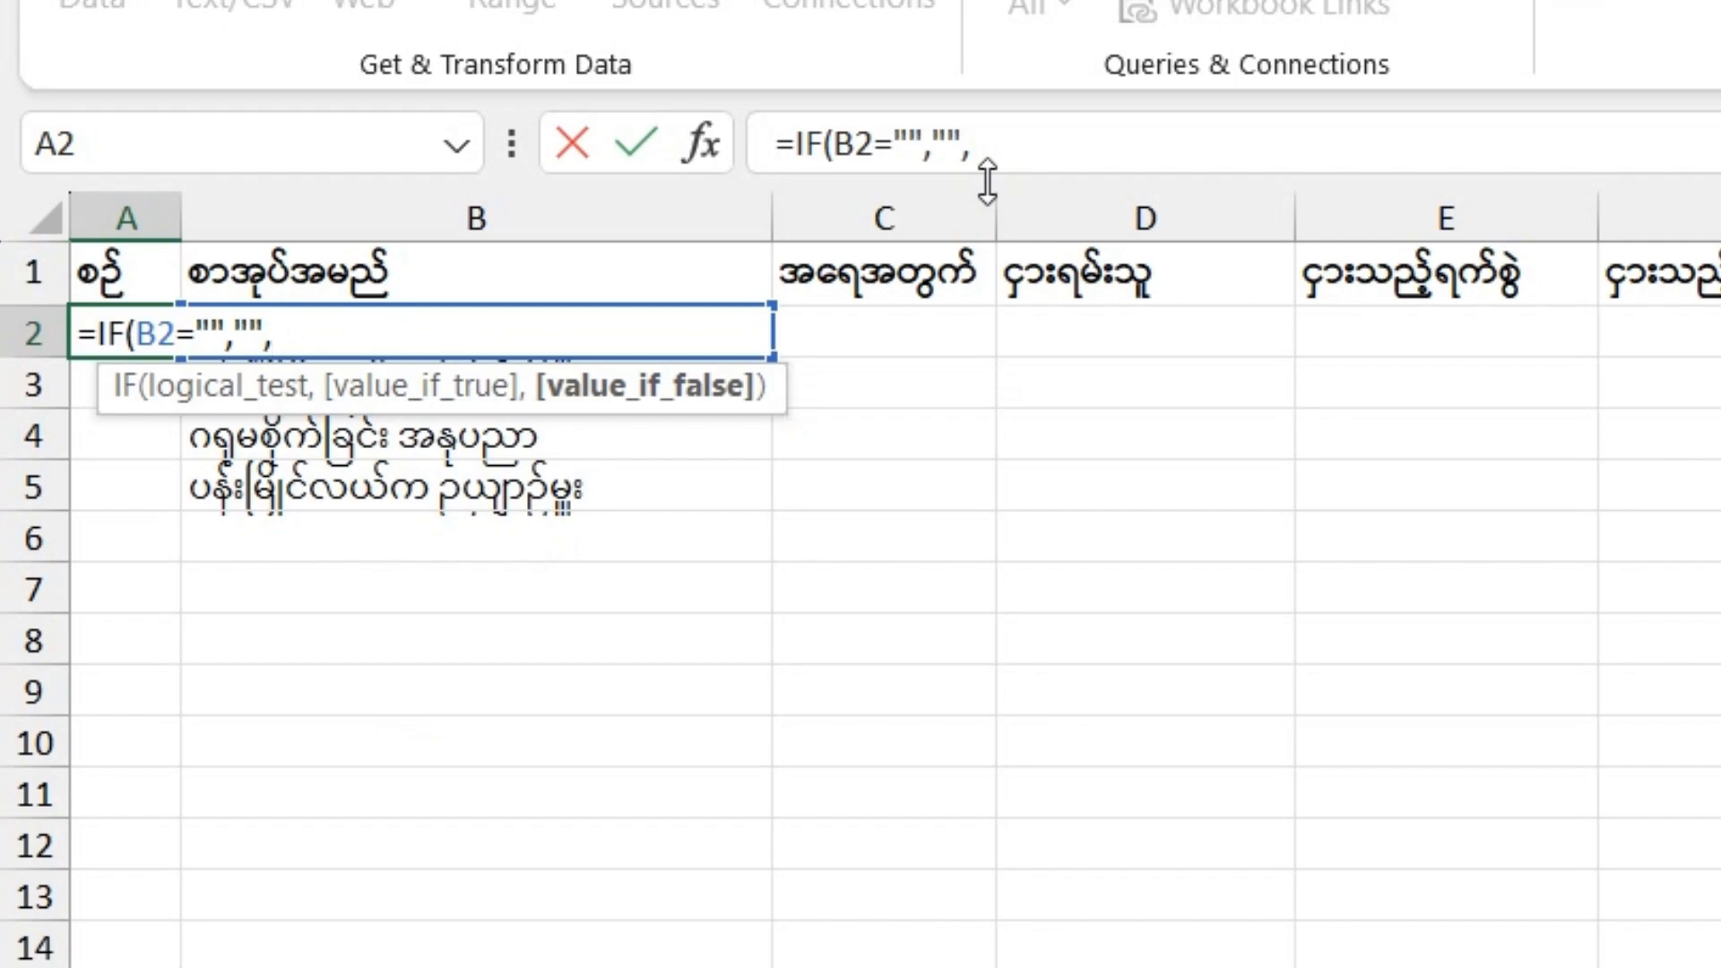
{"action": "type", "text": "row"}
{"action": "type", "text": "("}
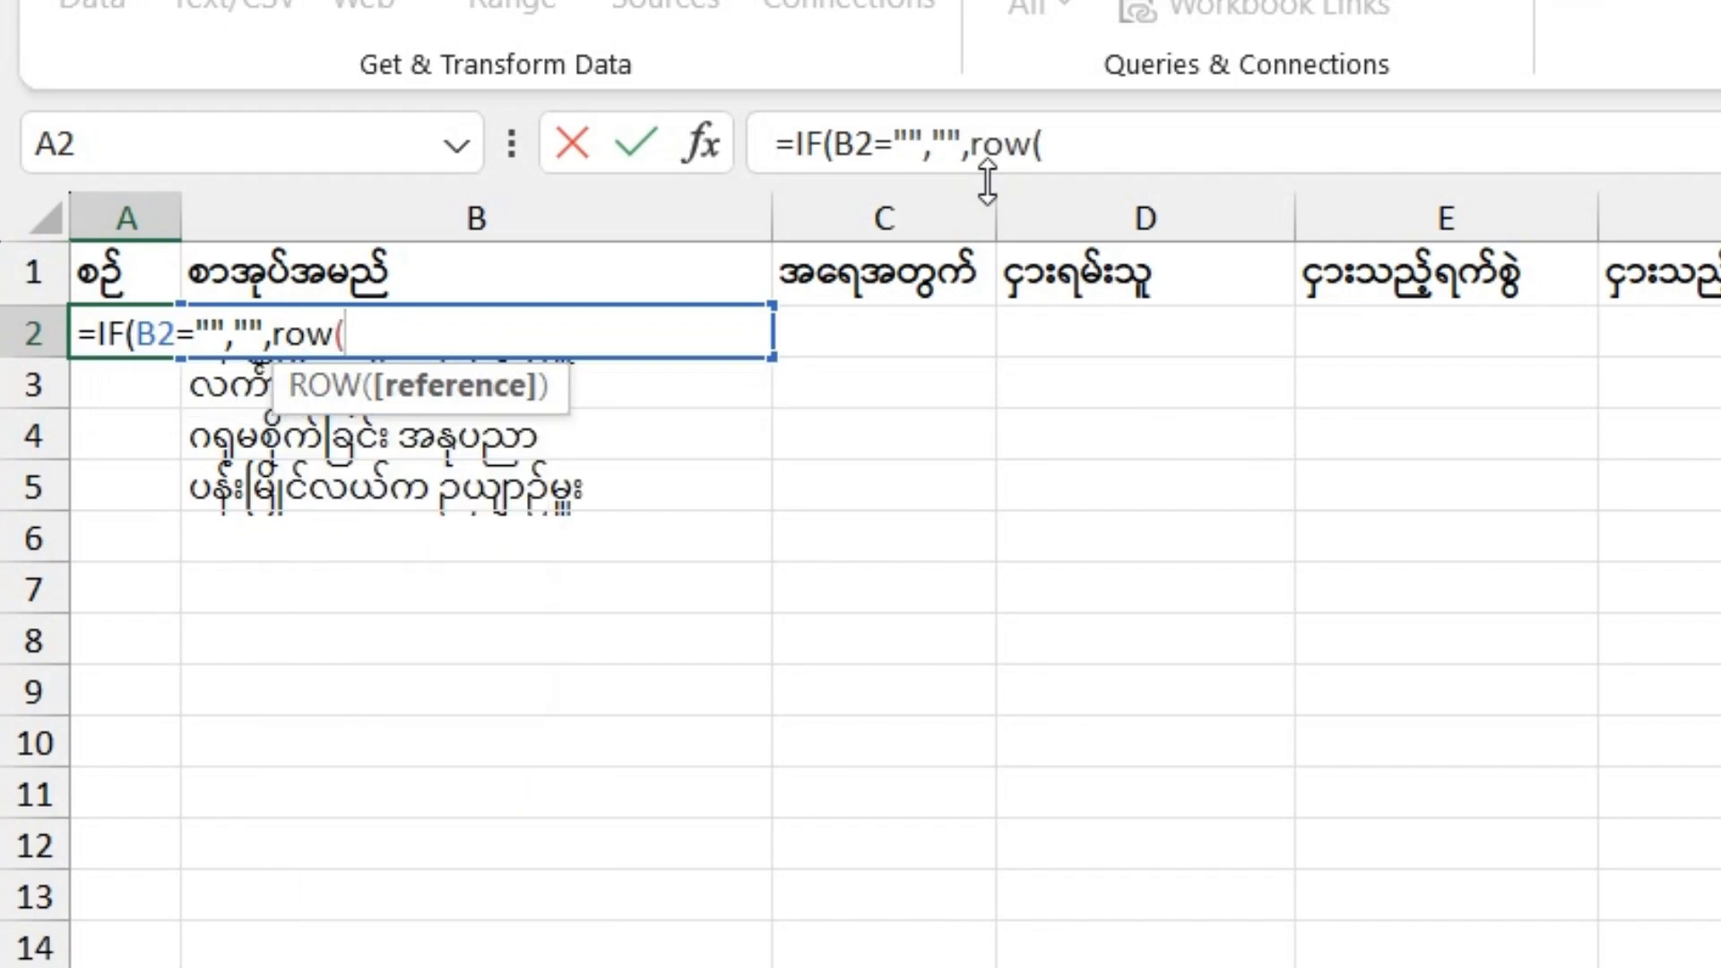
{"action": "type", "text": "))"}
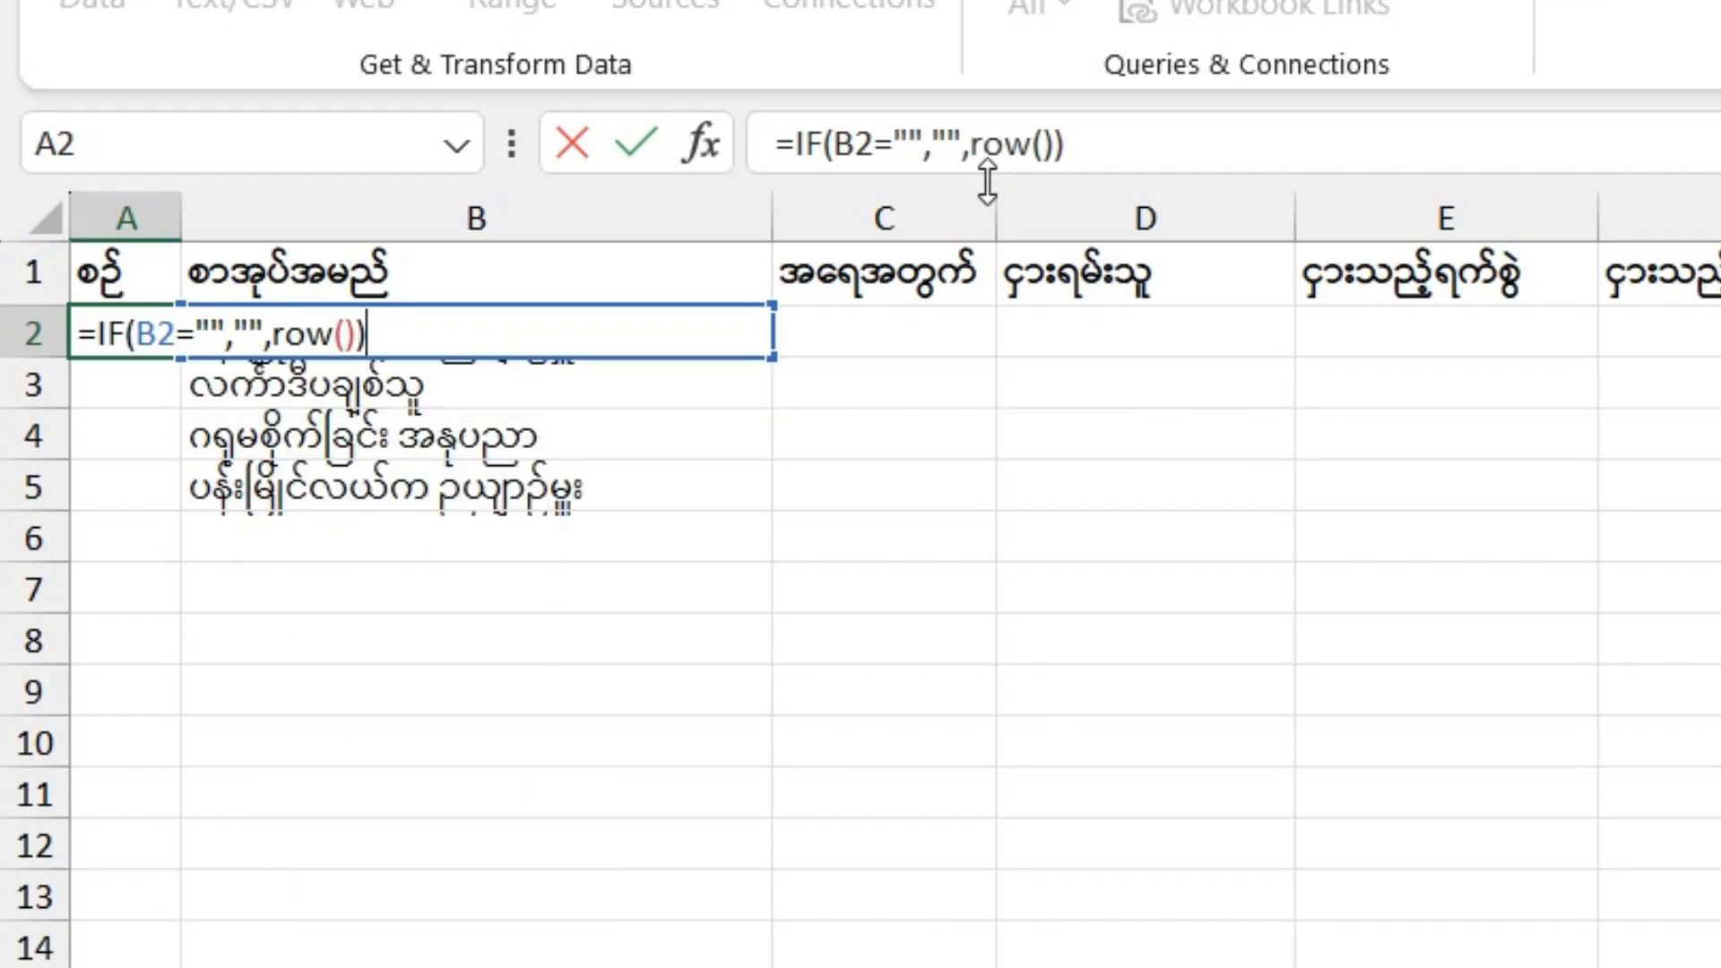
{"action": "key", "text": "Return"}
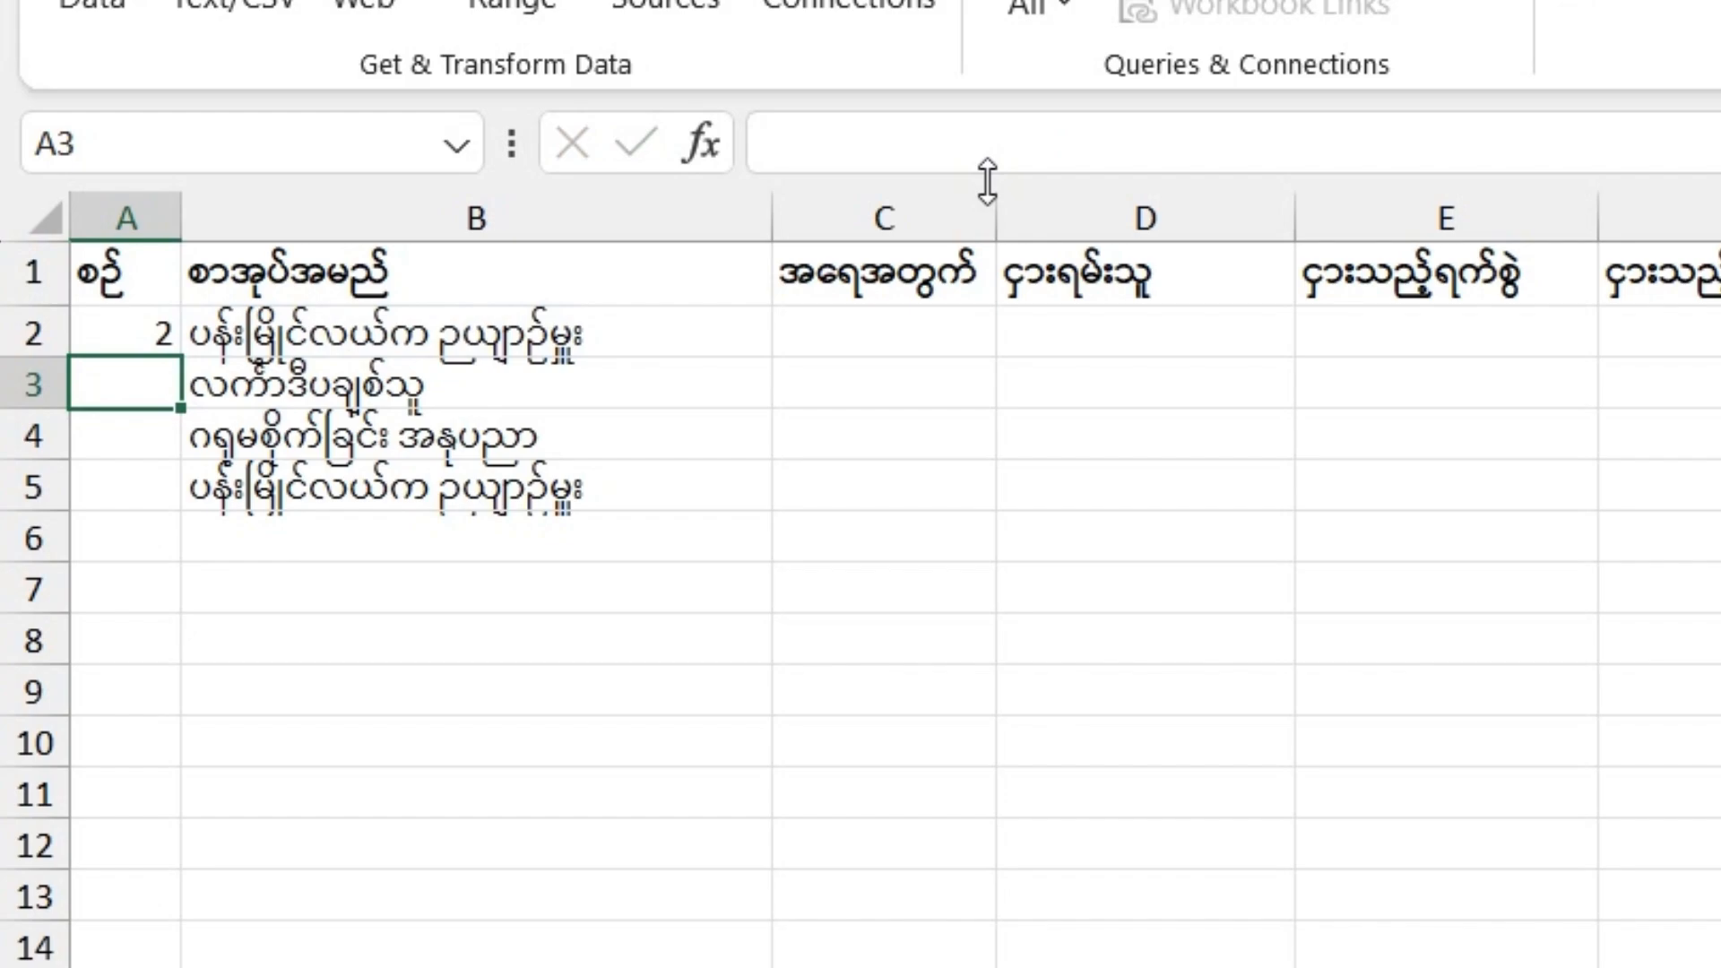
Fill the A2 formula down column A beyond the listed books and check it in the empty row 6
{"action": "left_click", "coordinate": [146, 337]}
{"action": "left_click_drag", "start_coordinate": [179, 356], "coordinate": [143, 967]}
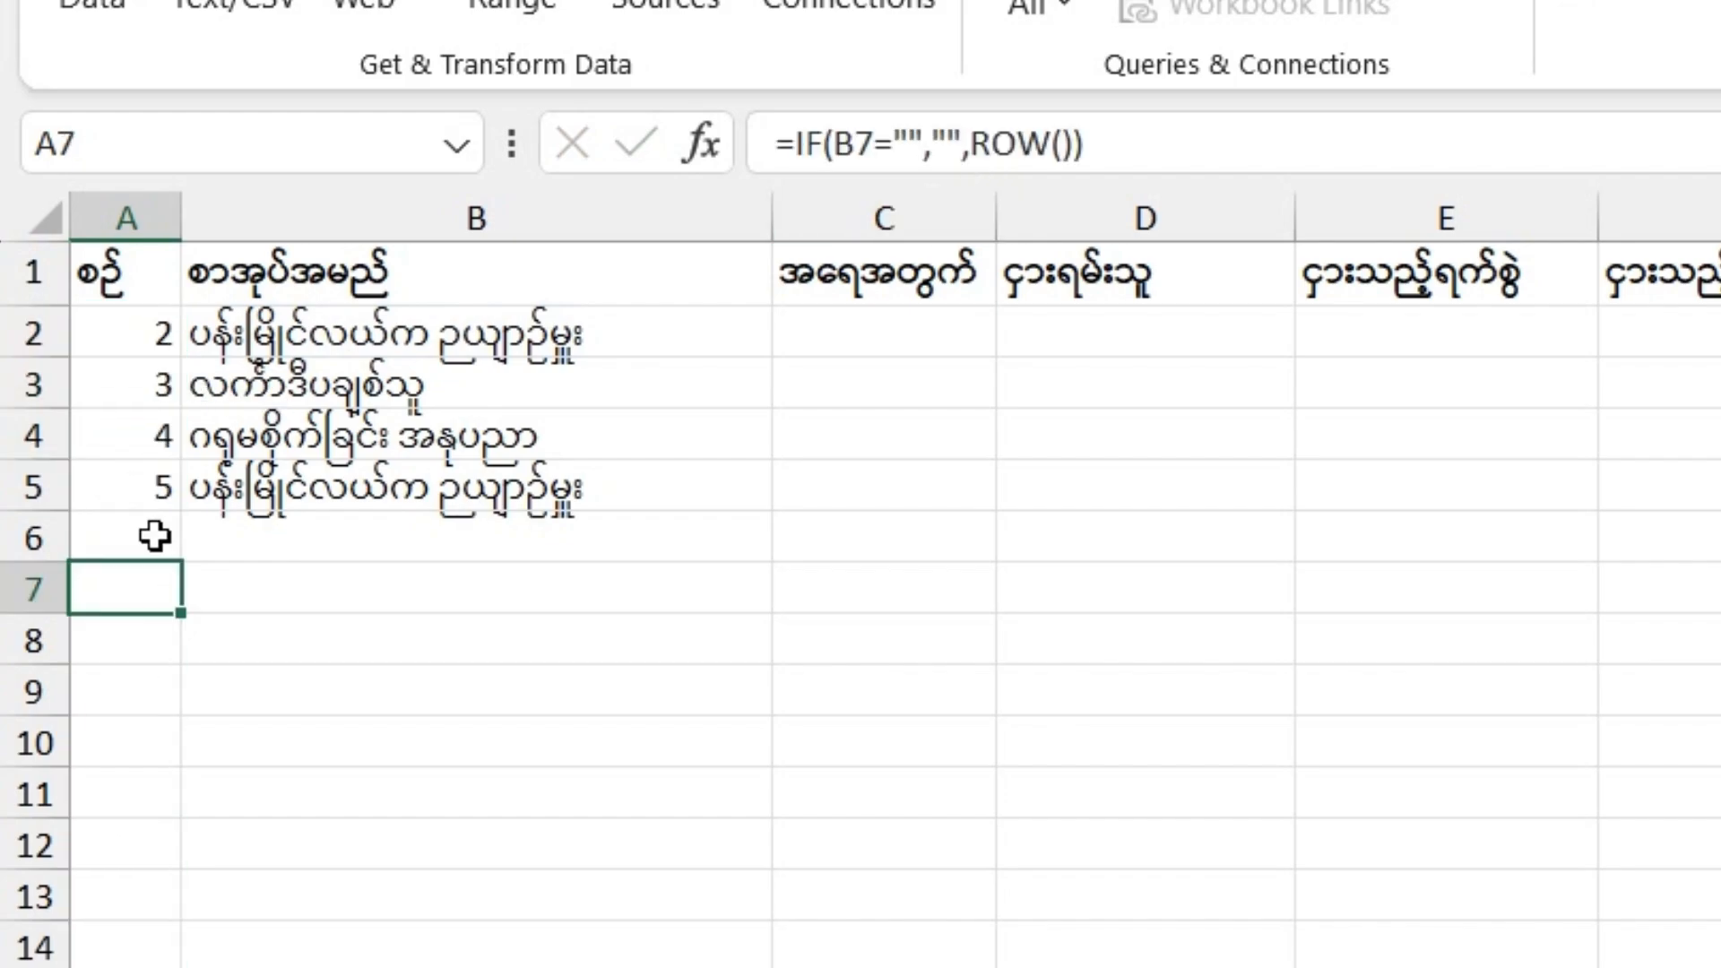
{"action": "left_click", "coordinate": [251, 525]}
{"action": "left_click", "coordinate": [135, 548]}
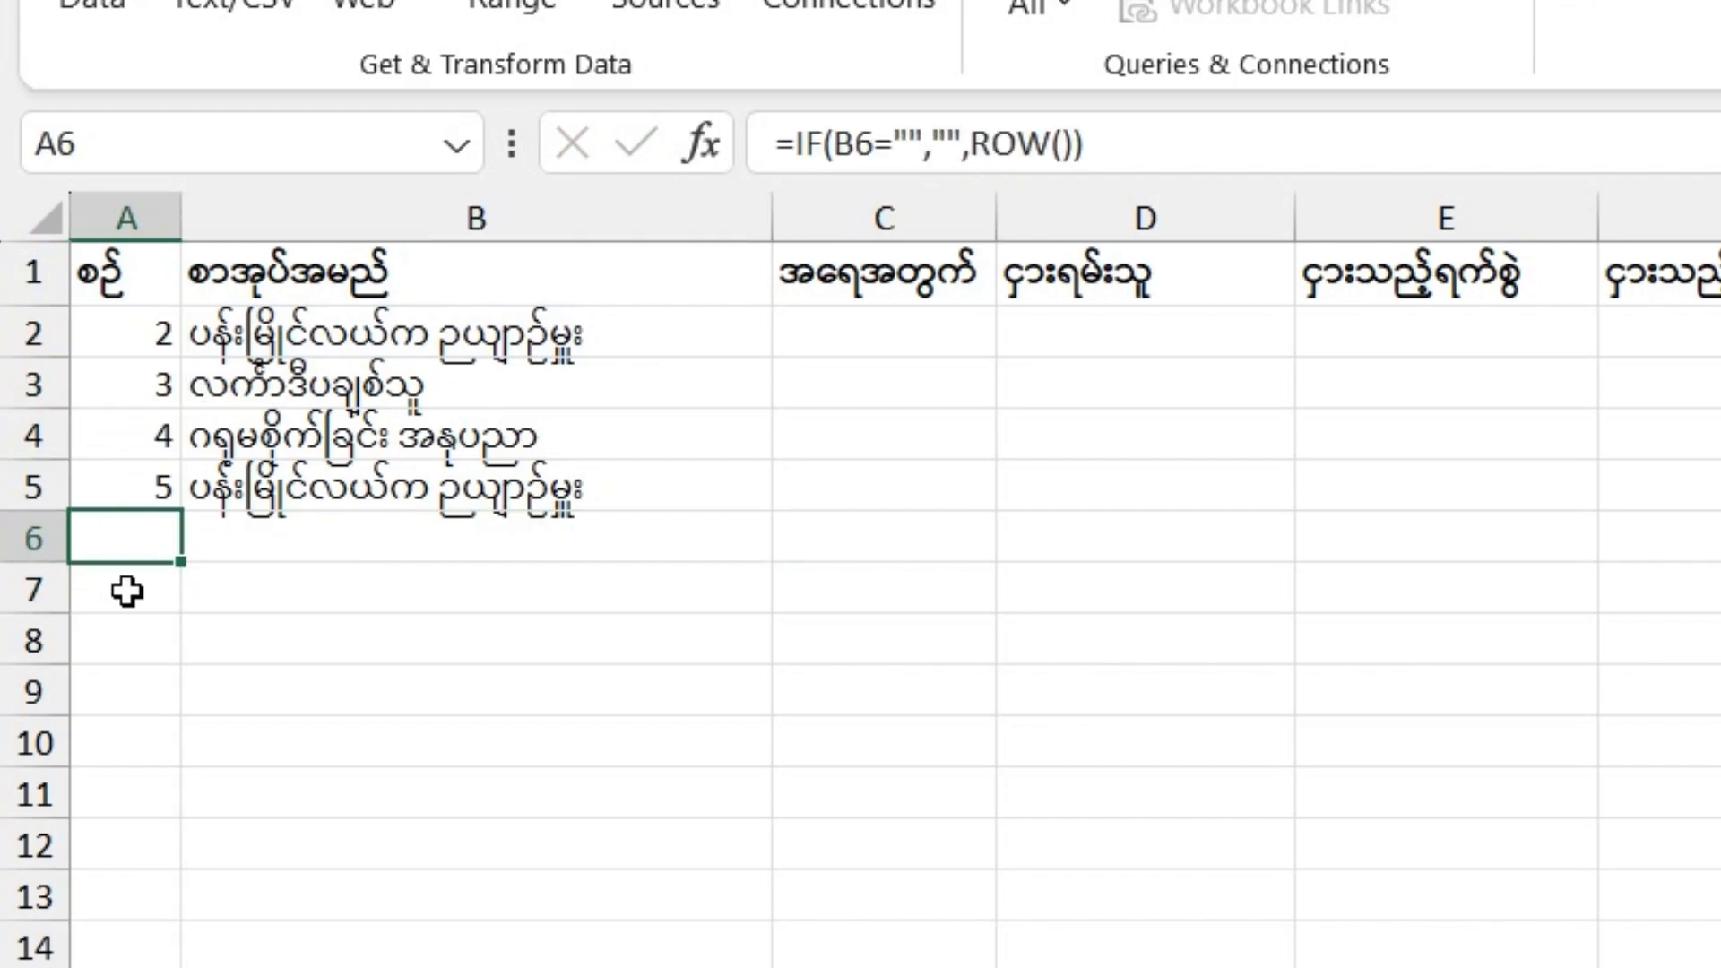
Change the A2 formula to =IF(B2="","",ROW()-1) and refill it down column A
{"action": "left_click", "coordinate": [153, 341]}
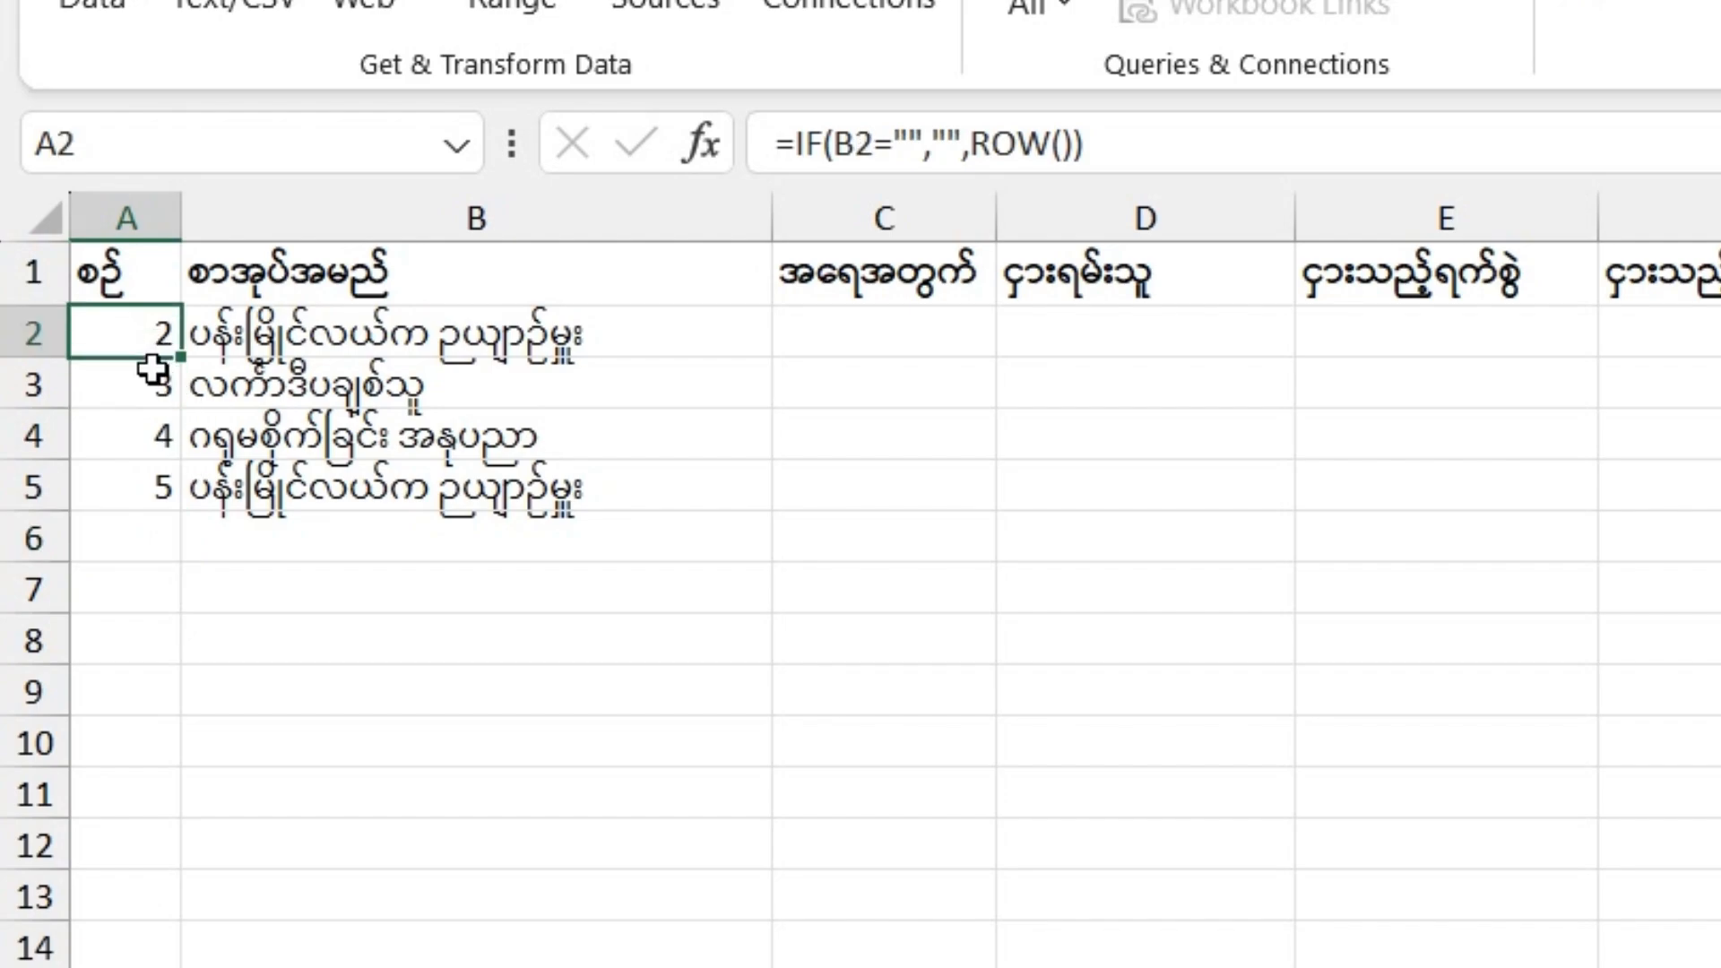
{"action": "left_click", "coordinate": [1073, 143]}
{"action": "type", "text": "-1"}
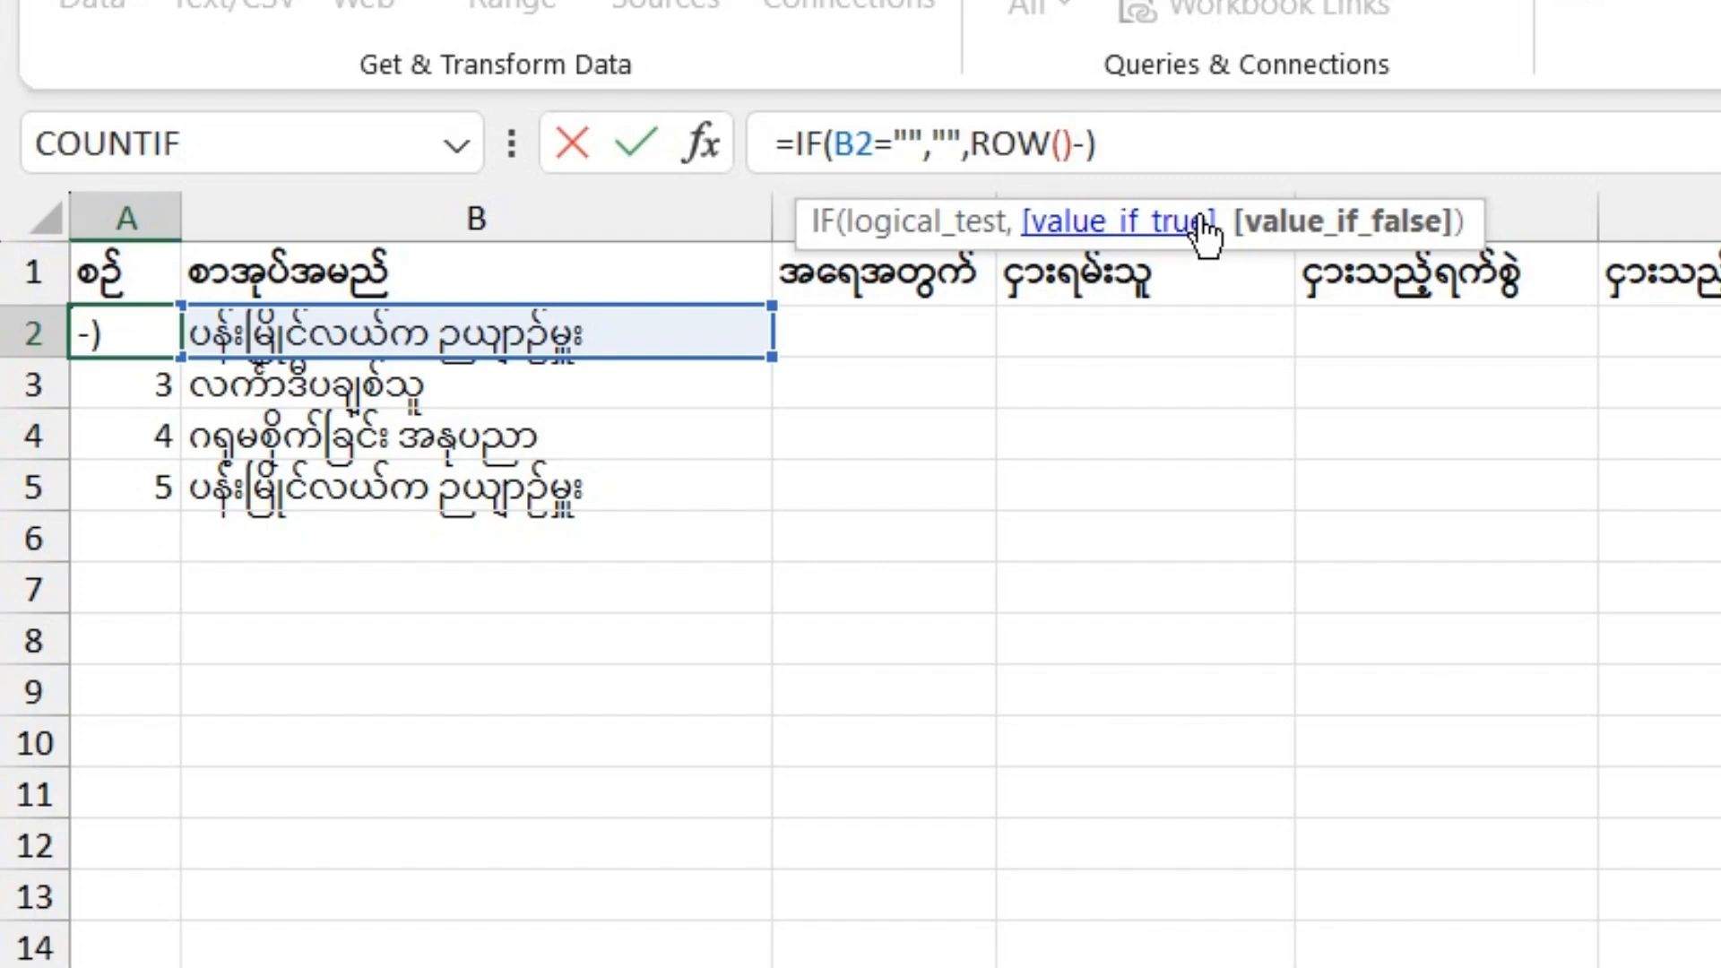
{"action": "key", "text": "Return"}
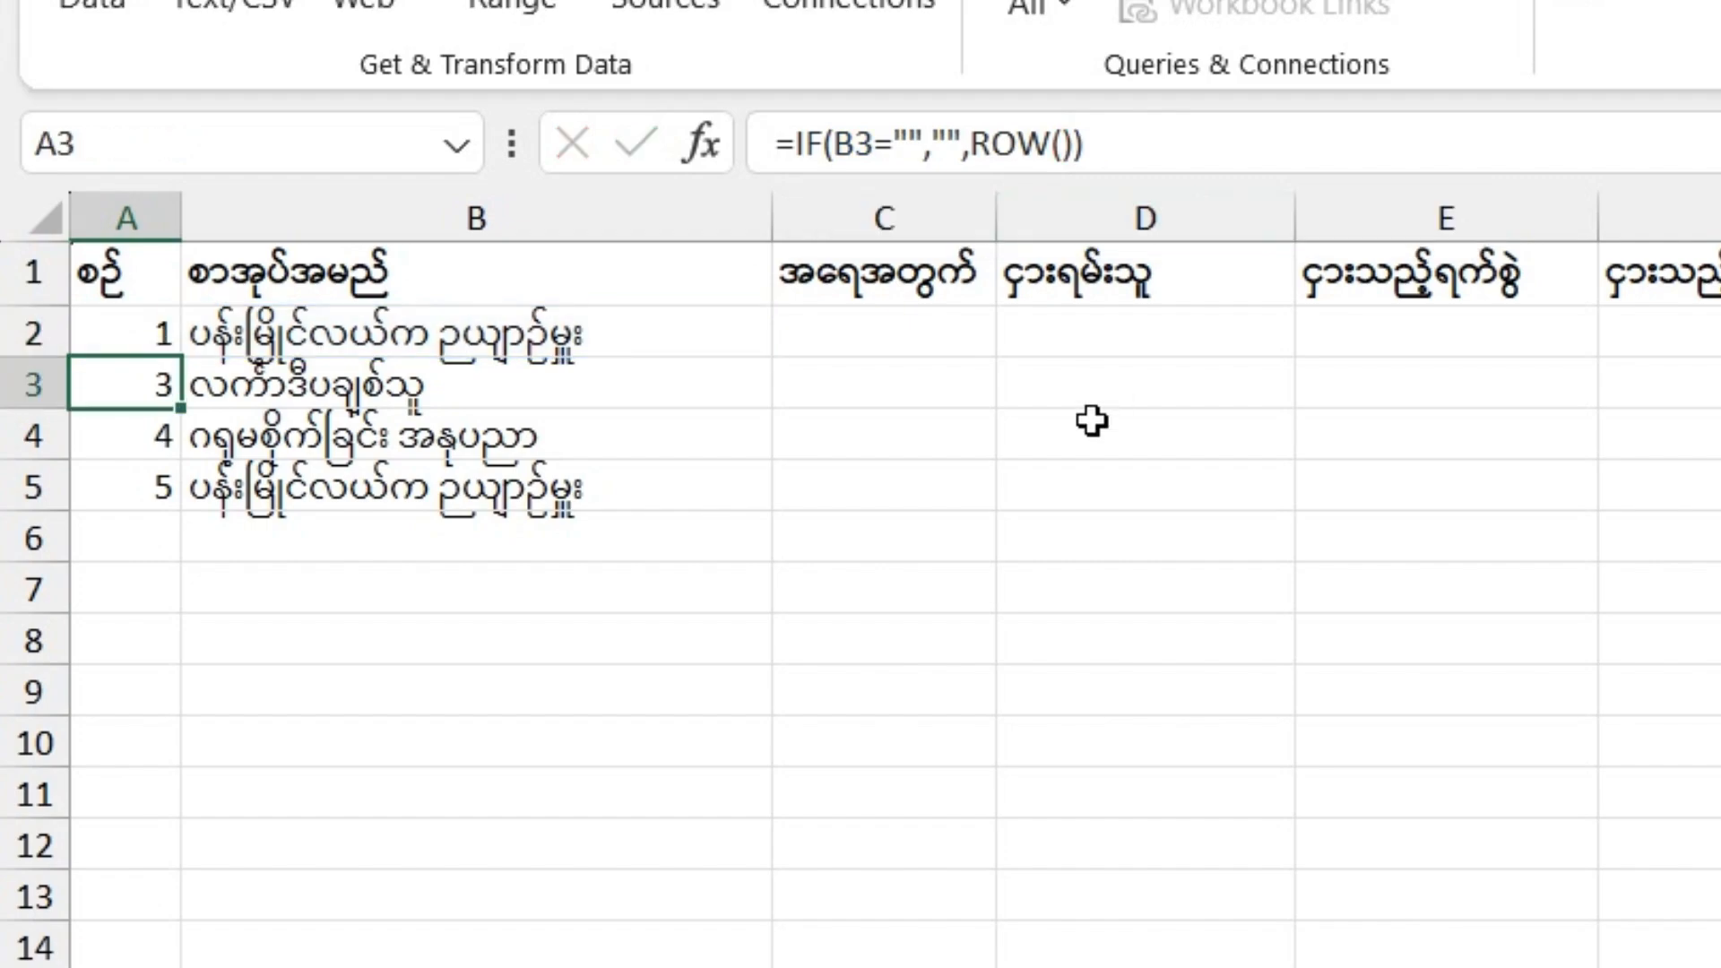
{"action": "left_click", "coordinate": [133, 345]}
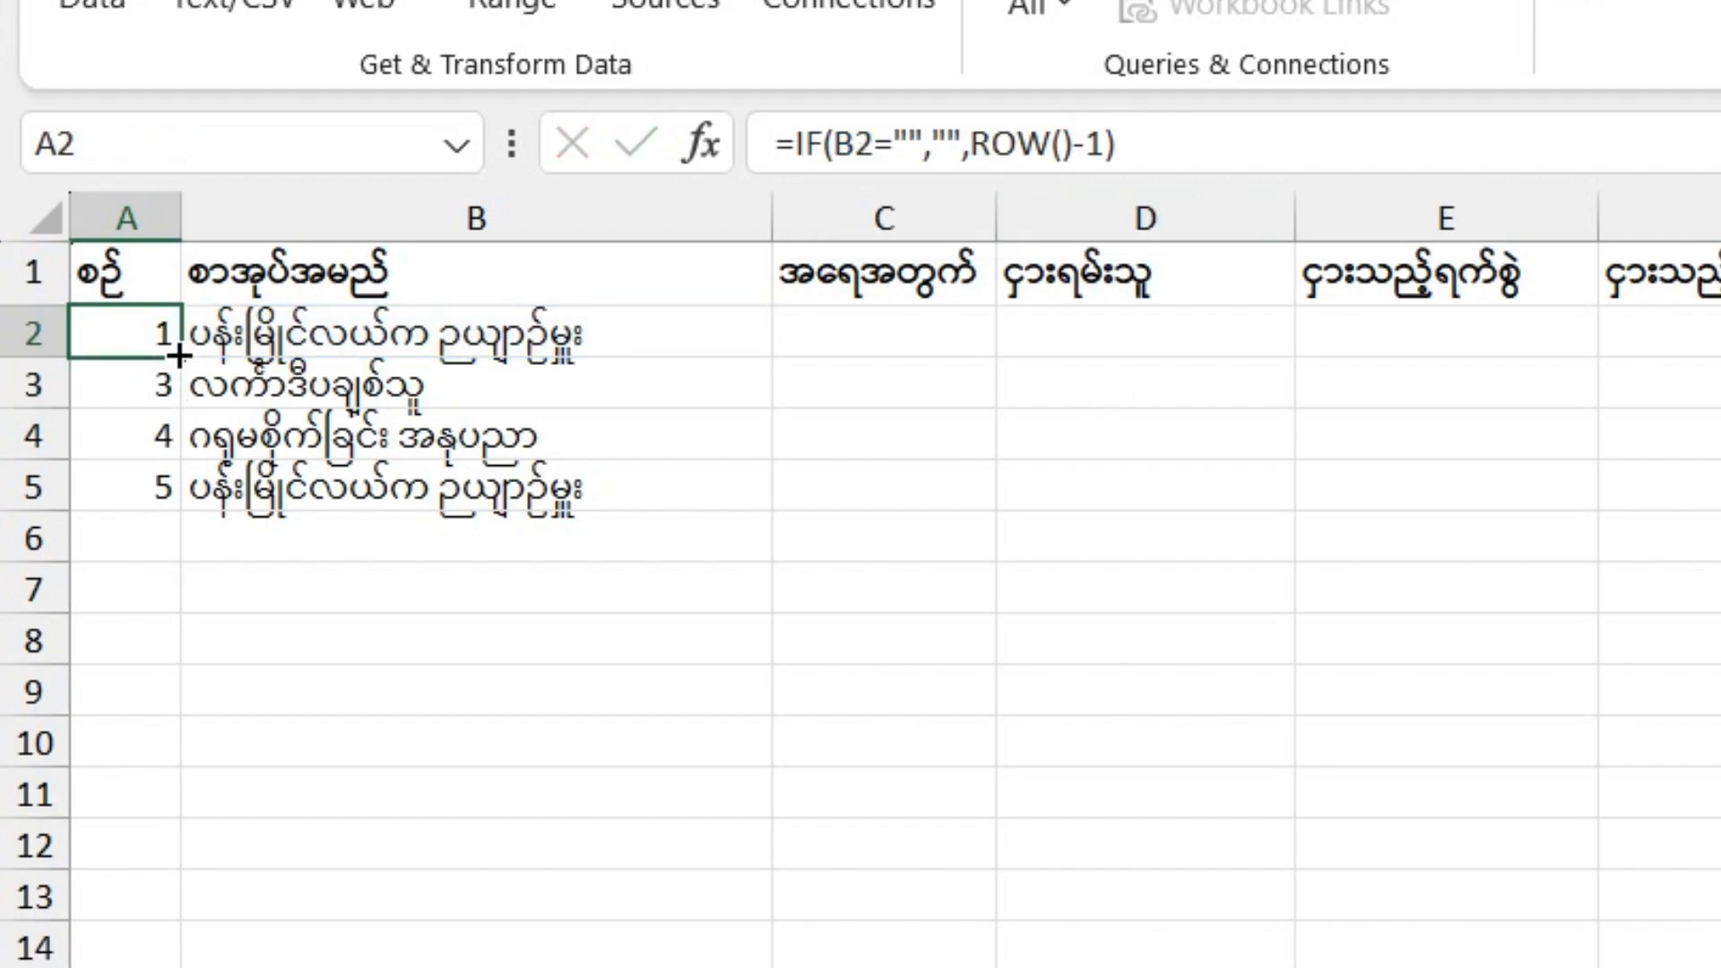
{"action": "double_click", "coordinate": [179, 355]}
Choose ချစ်ခြင်းသီအိုရီ for B6 and ငါ့အတွက်ငါရှိတယ် for B7 from the dropdown lists
{"action": "left_click", "coordinate": [549, 580]}
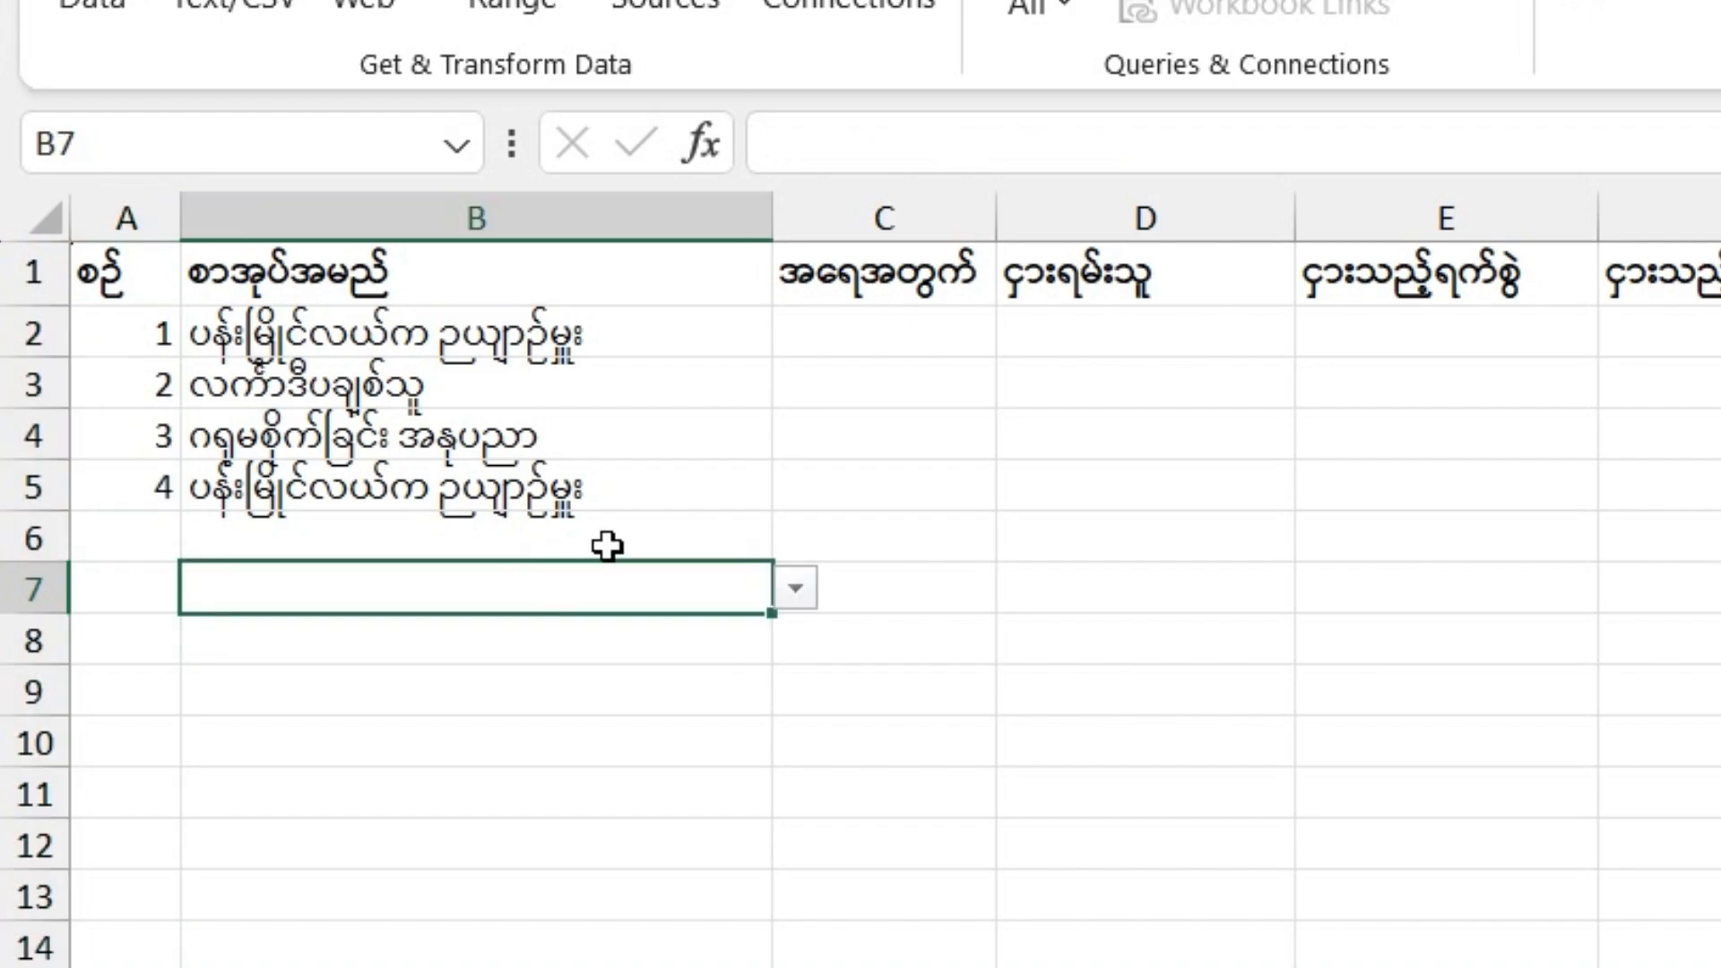
{"action": "left_click", "coordinate": [607, 546]}
{"action": "left_click", "coordinate": [786, 546]}
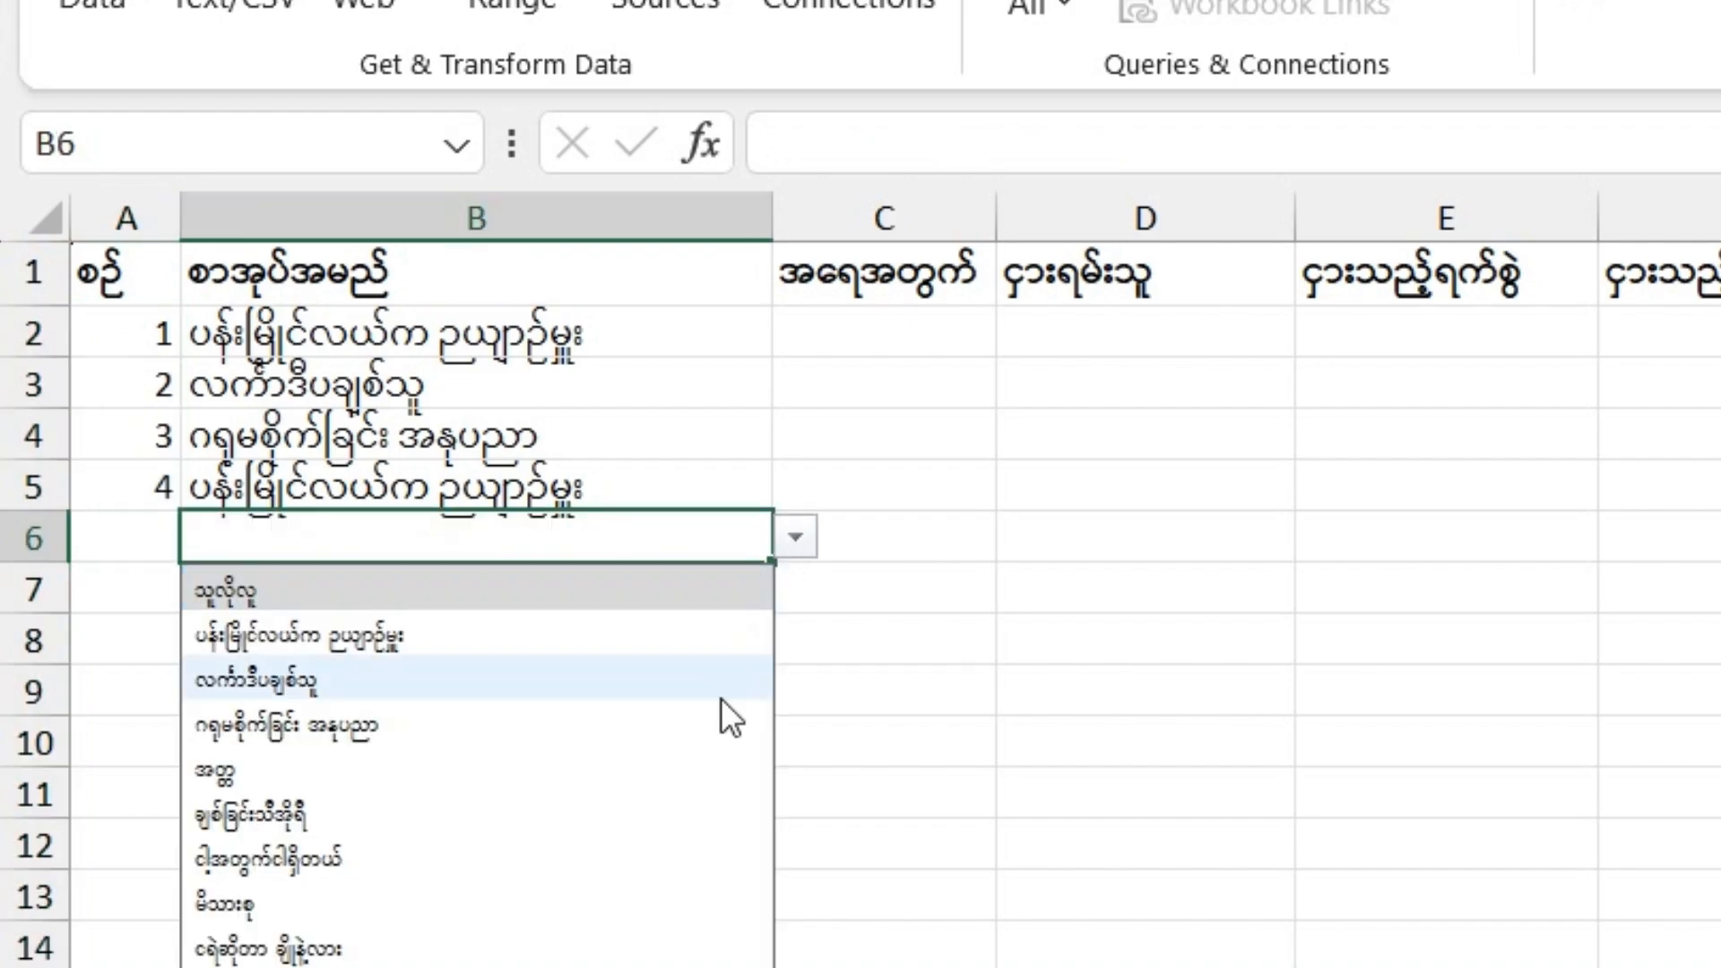
{"action": "left_click", "coordinate": [368, 811]}
{"action": "left_click", "coordinate": [380, 588]}
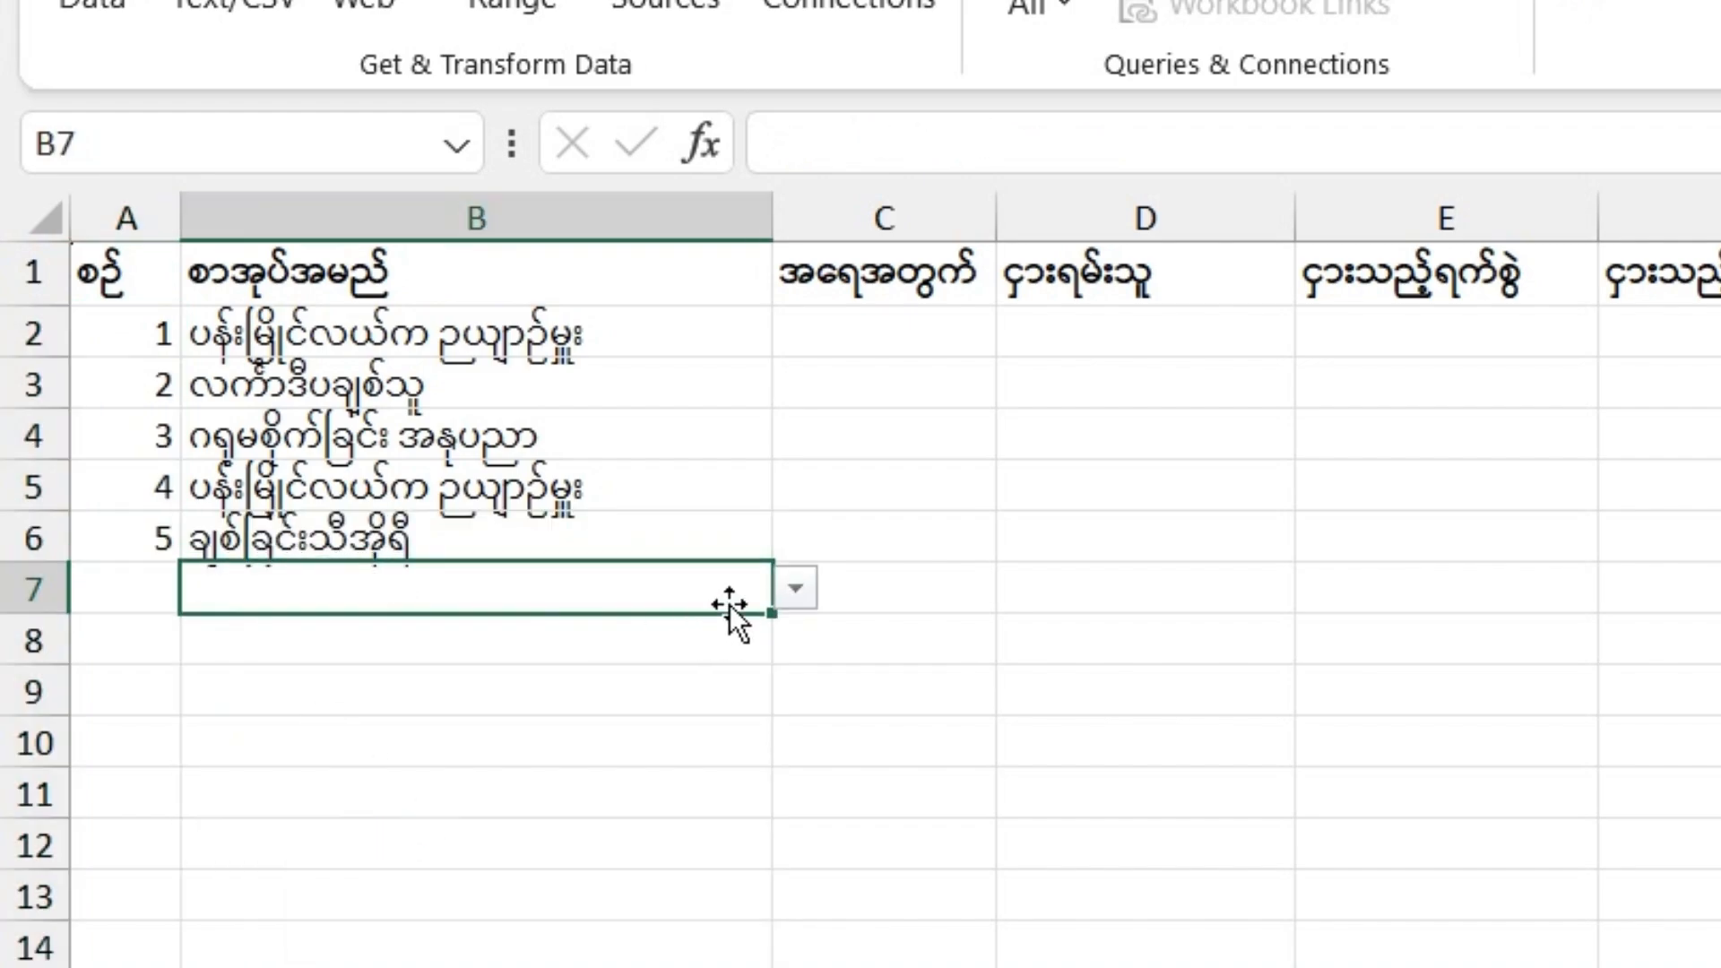
{"action": "left_click", "coordinate": [795, 588]}
{"action": "left_click", "coordinate": [496, 912]}
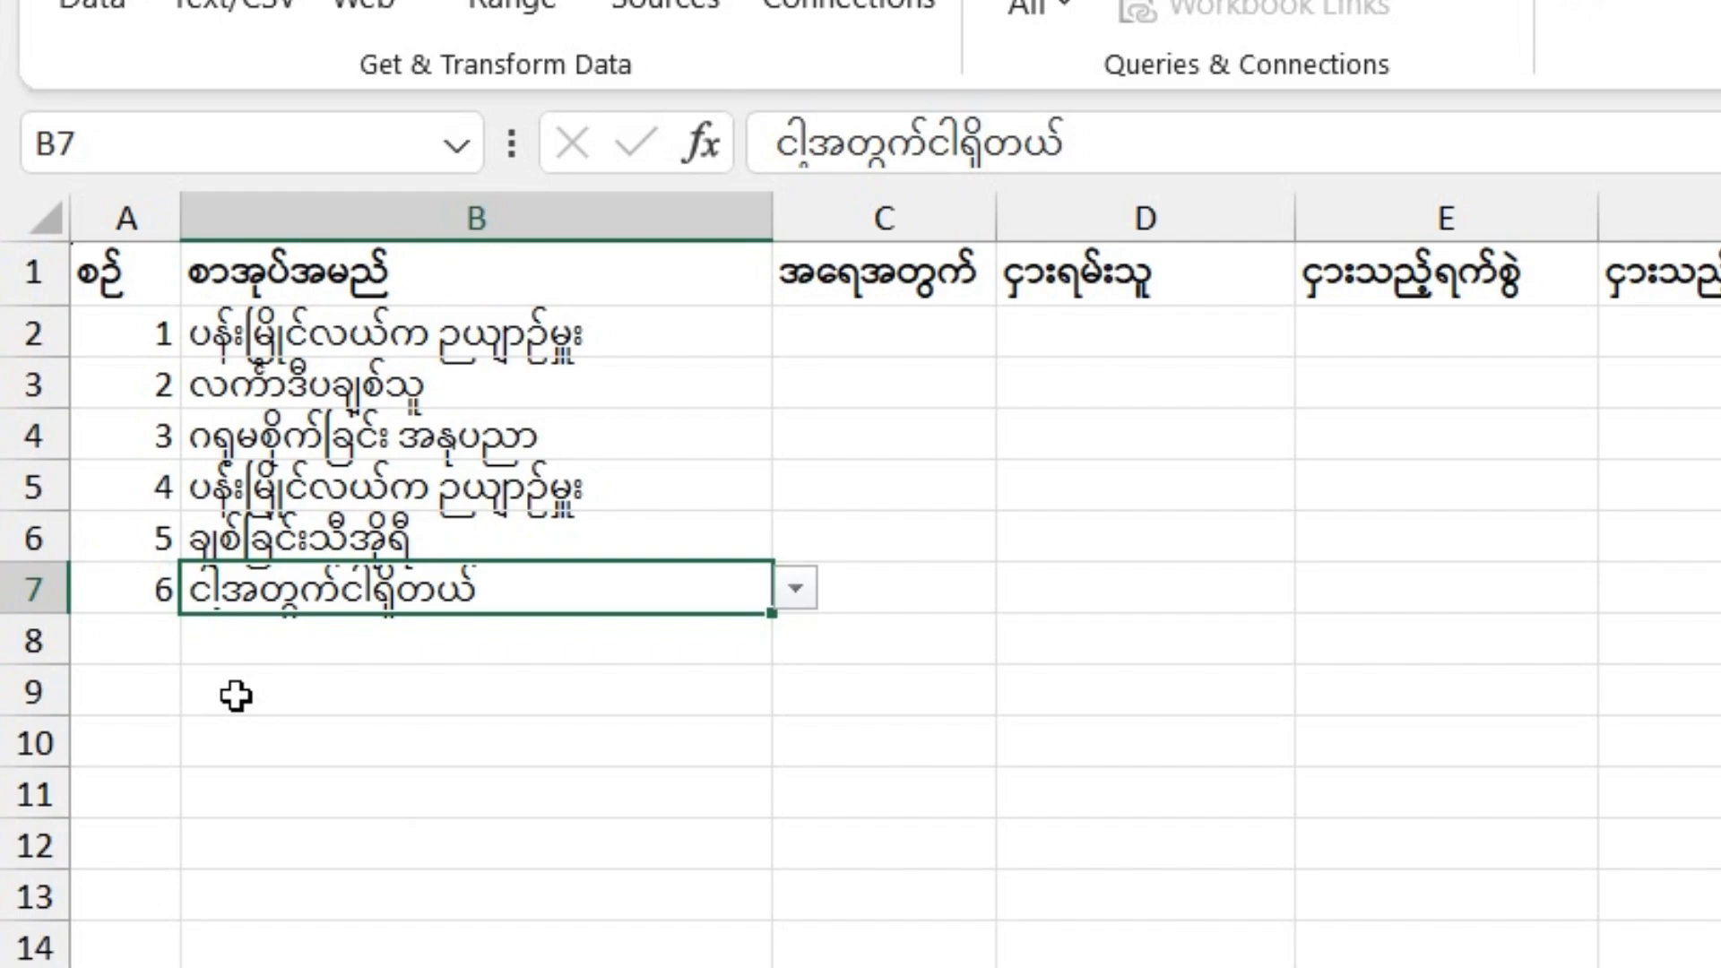
{"action": "left_click", "coordinate": [153, 592]}
{"action": "left_click", "coordinate": [609, 599]}
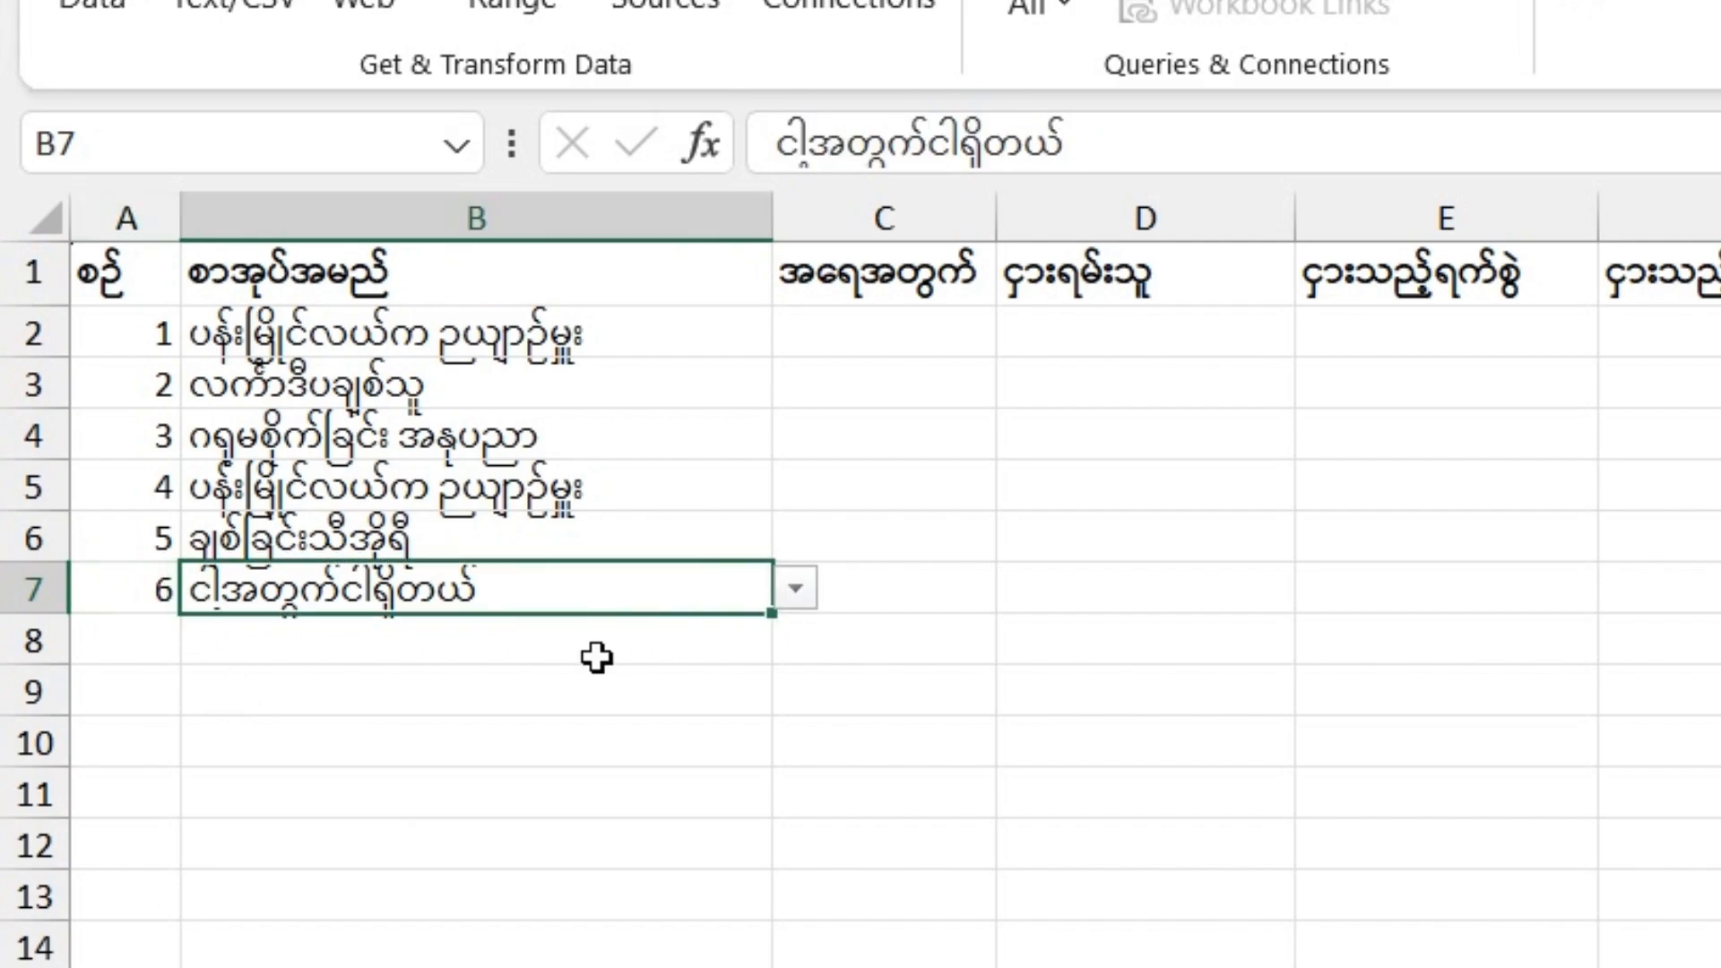
{"action": "left_click", "coordinate": [945, 353]}
{"action": "left_click", "coordinate": [973, 437]}
{"action": "left_click_drag", "start_coordinate": [941, 344], "coordinate": [949, 496]}
{"action": "left_click_drag", "start_coordinate": [1254, 342], "coordinate": [1250, 653]}
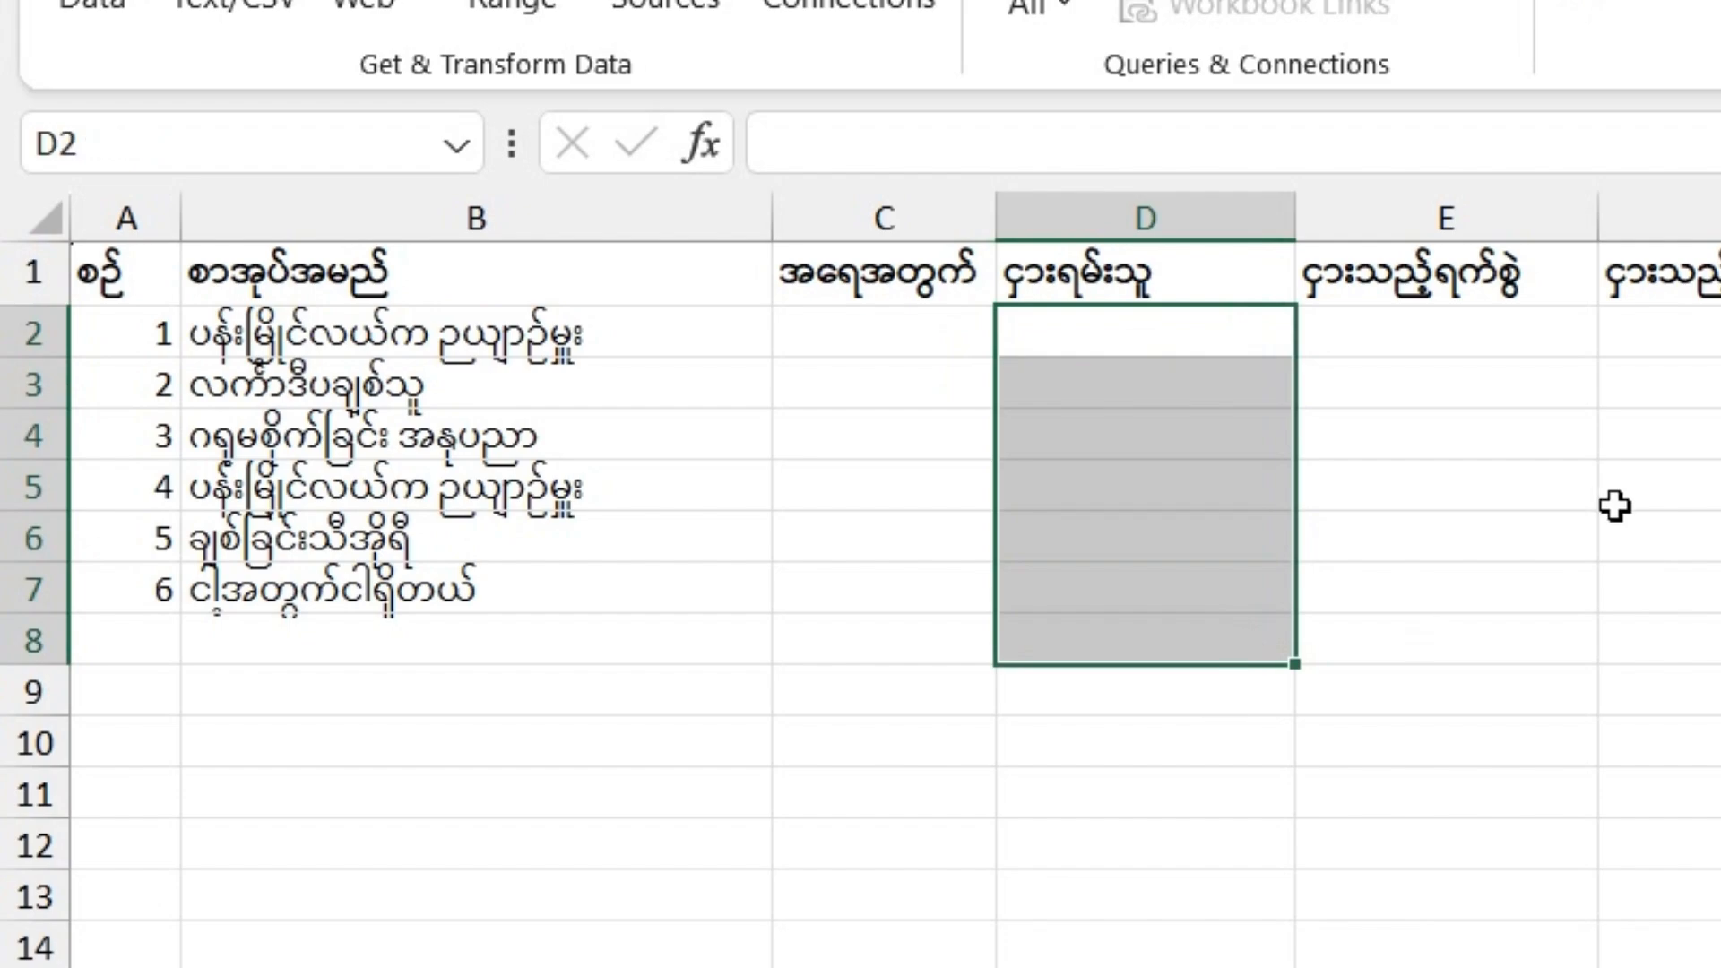
{"action": "left_click", "coordinate": [1449, 385]}
{"action": "left_click", "coordinate": [1450, 346]}
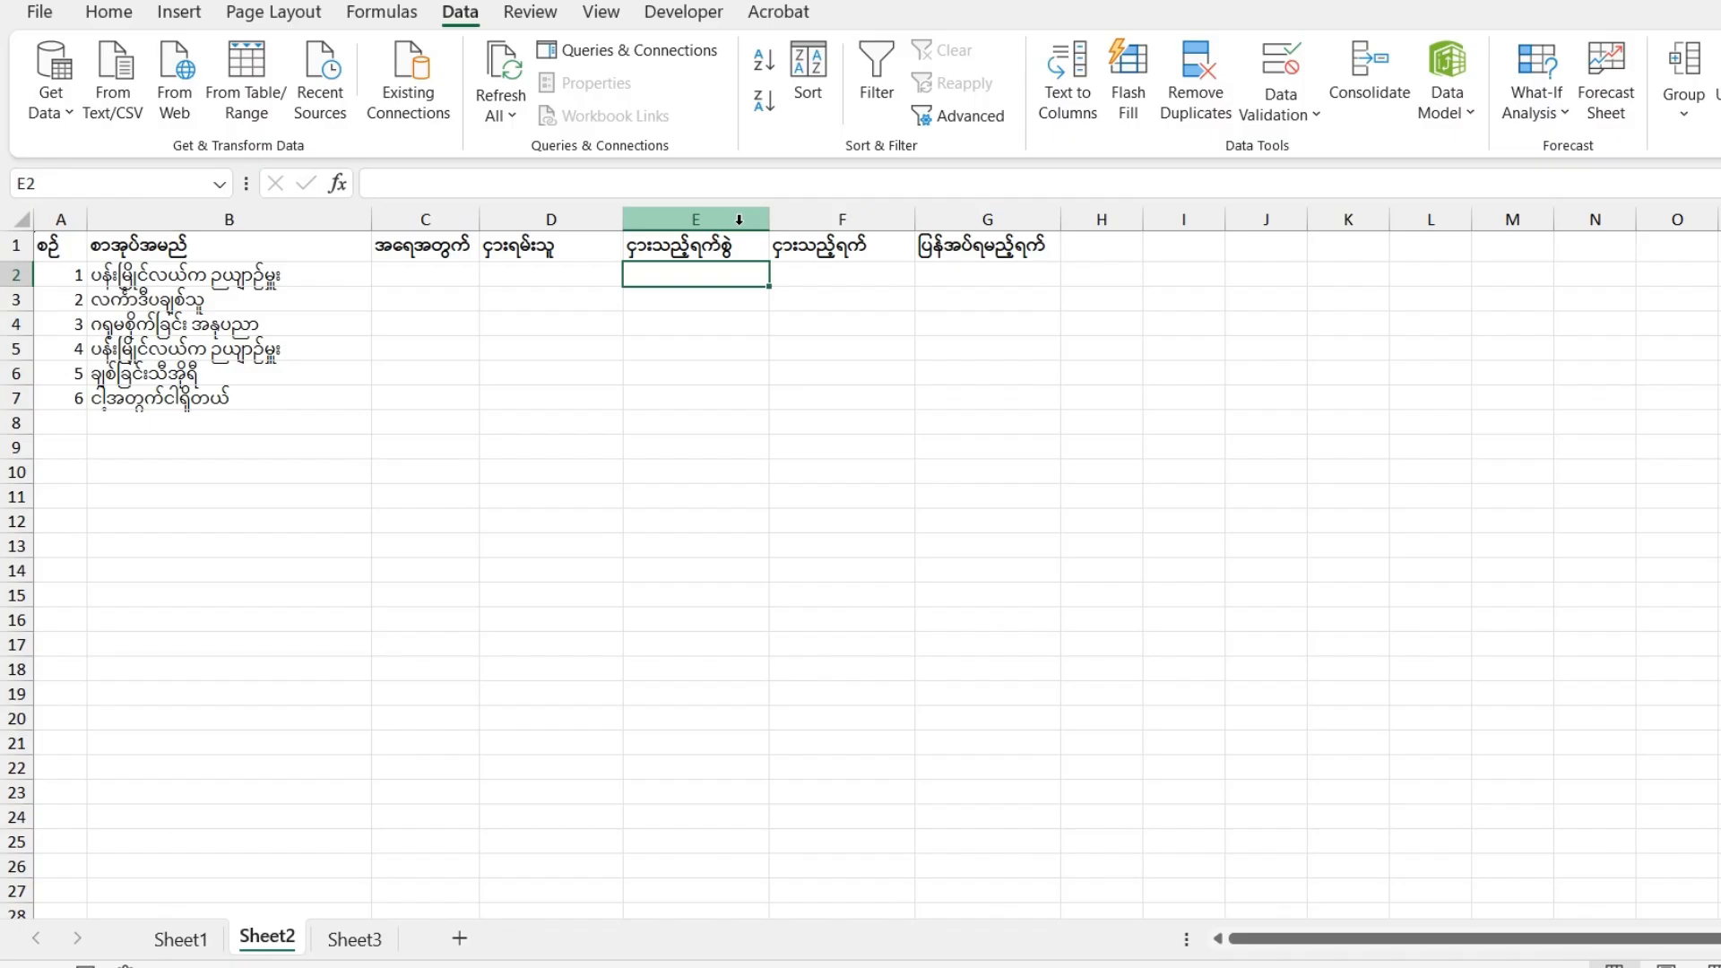
Restrict column E of Sheet2 to a dropdown list sourced from the dates in =Sheet1!$H$2:$H$32
{"action": "left_click", "coordinate": [1535, 218]}
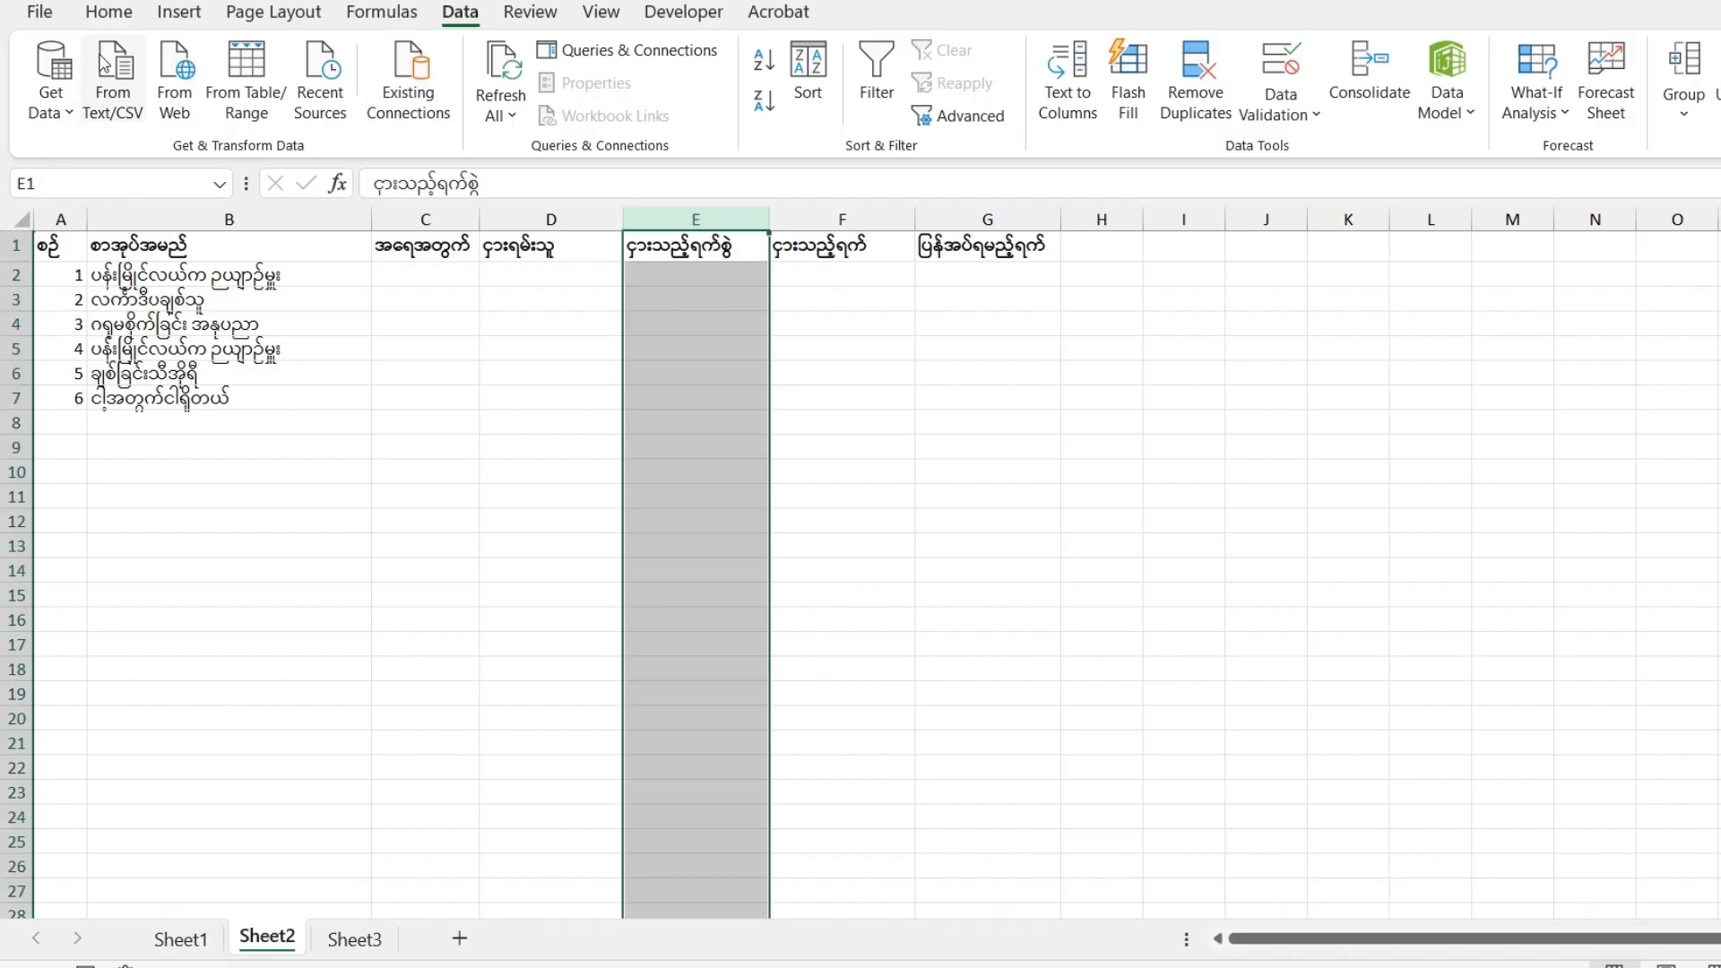
{"action": "left_click", "coordinate": [1280, 103]}
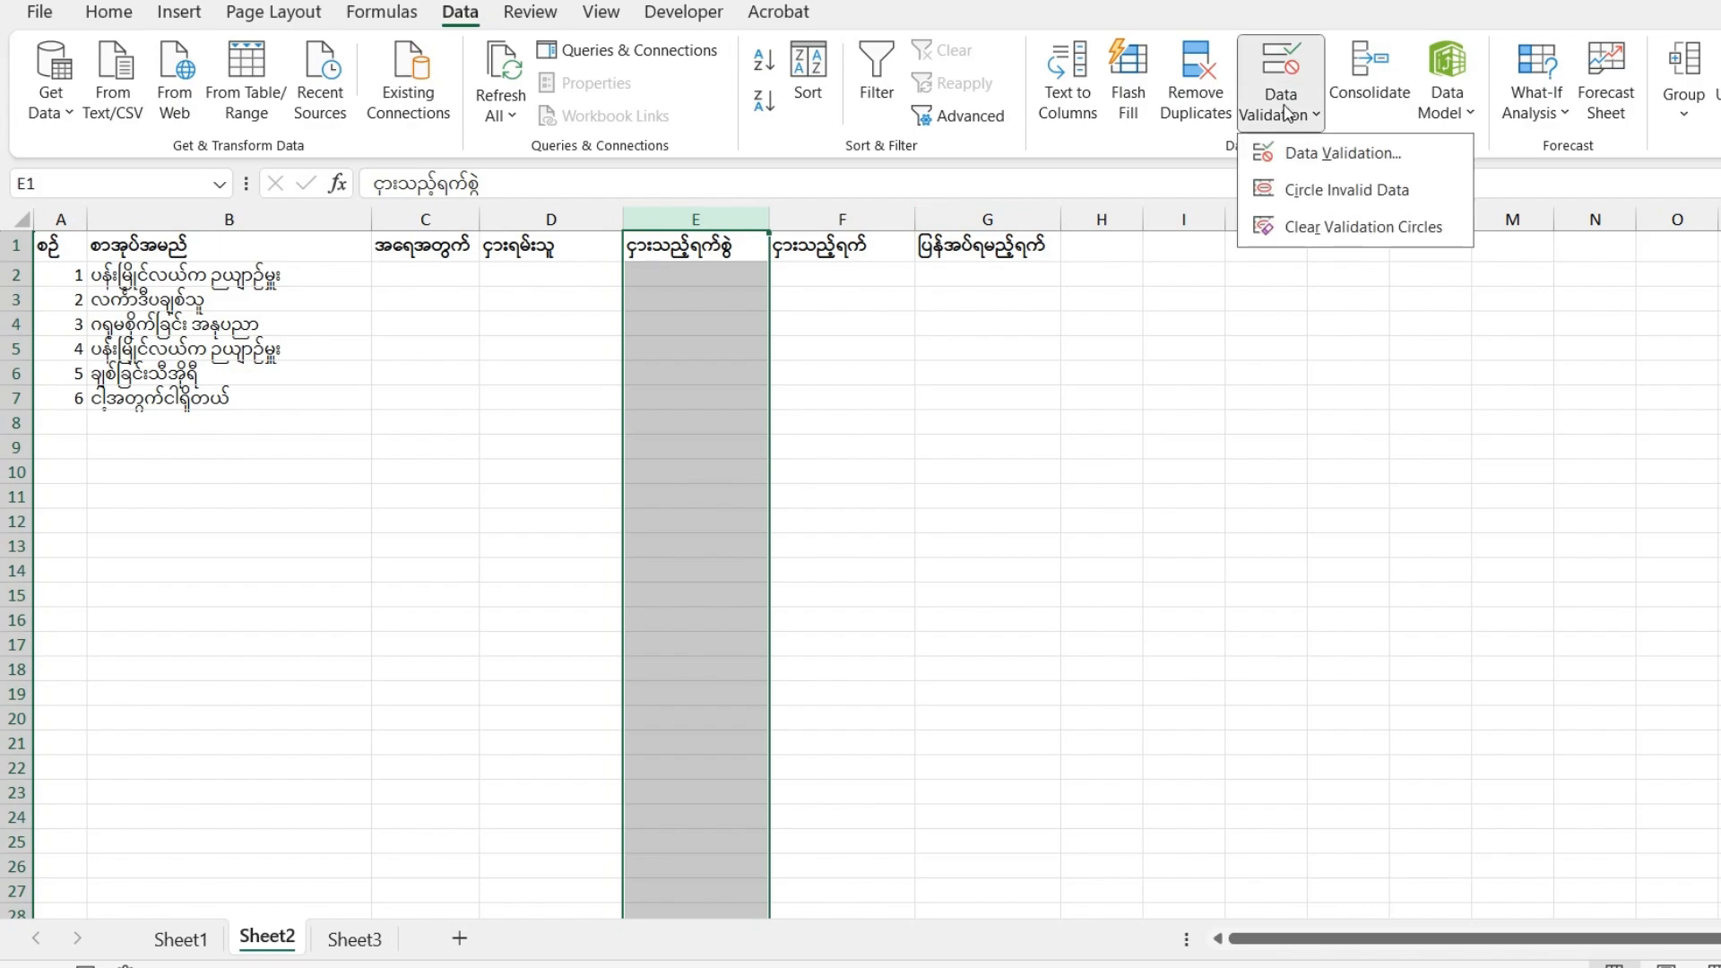
{"action": "left_click", "coordinate": [1318, 153]}
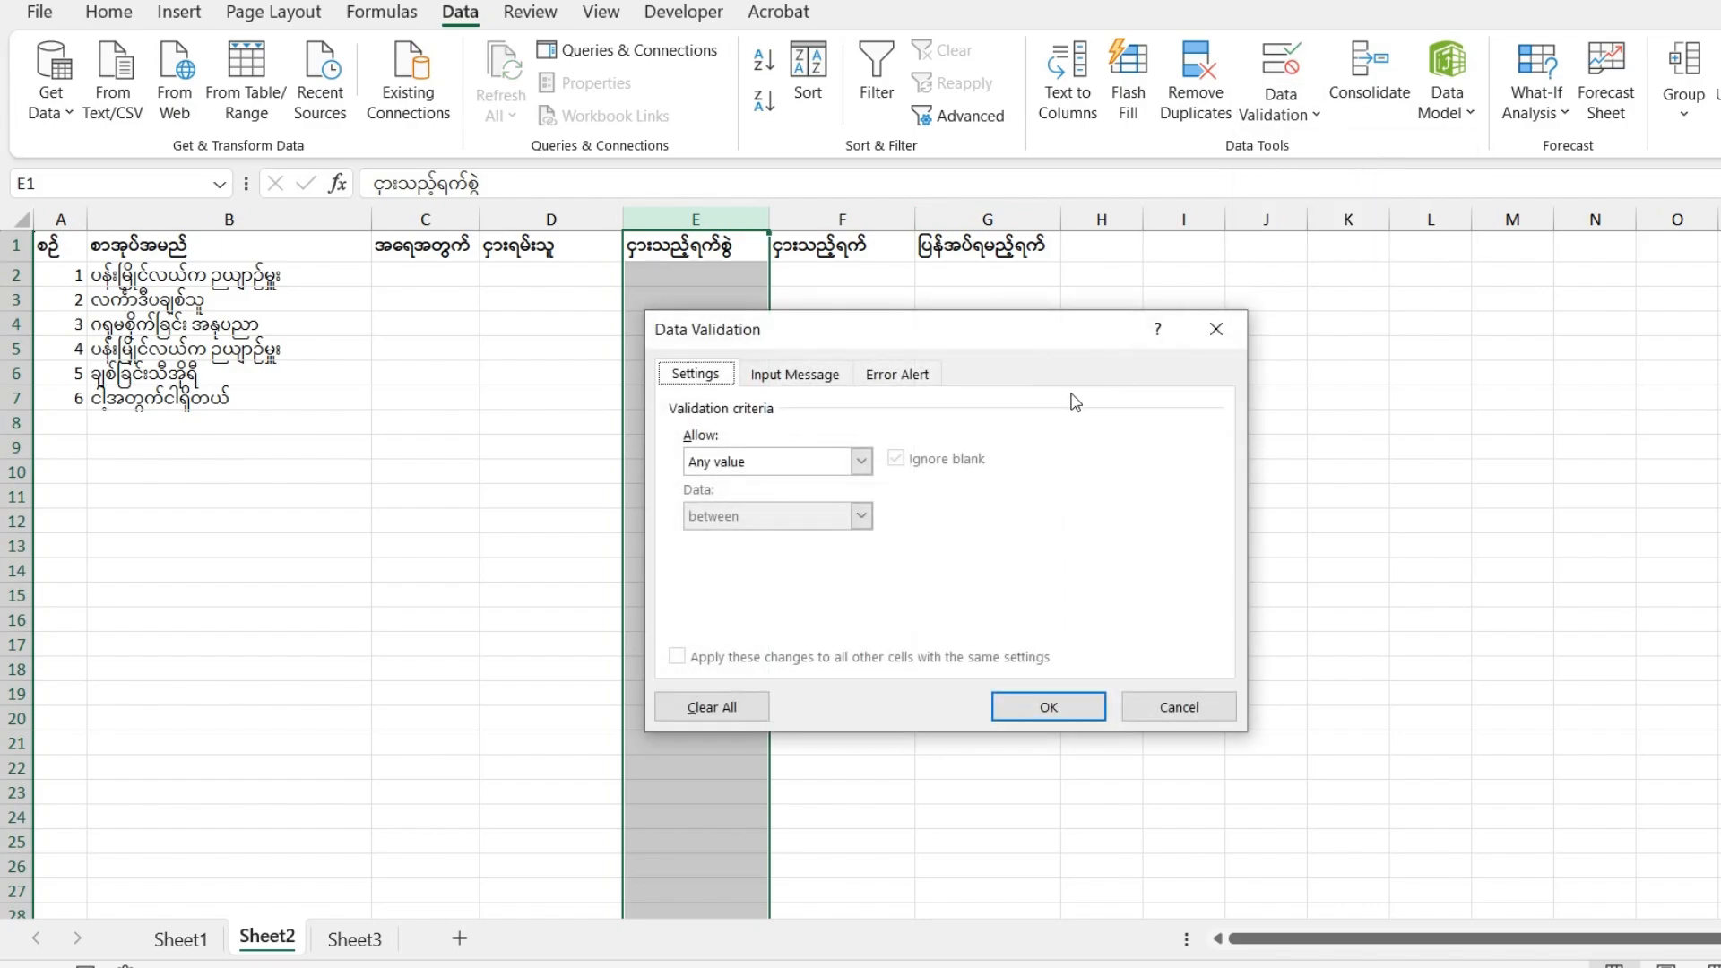
{"action": "left_click", "coordinate": [860, 461]}
{"action": "left_click", "coordinate": [742, 548]}
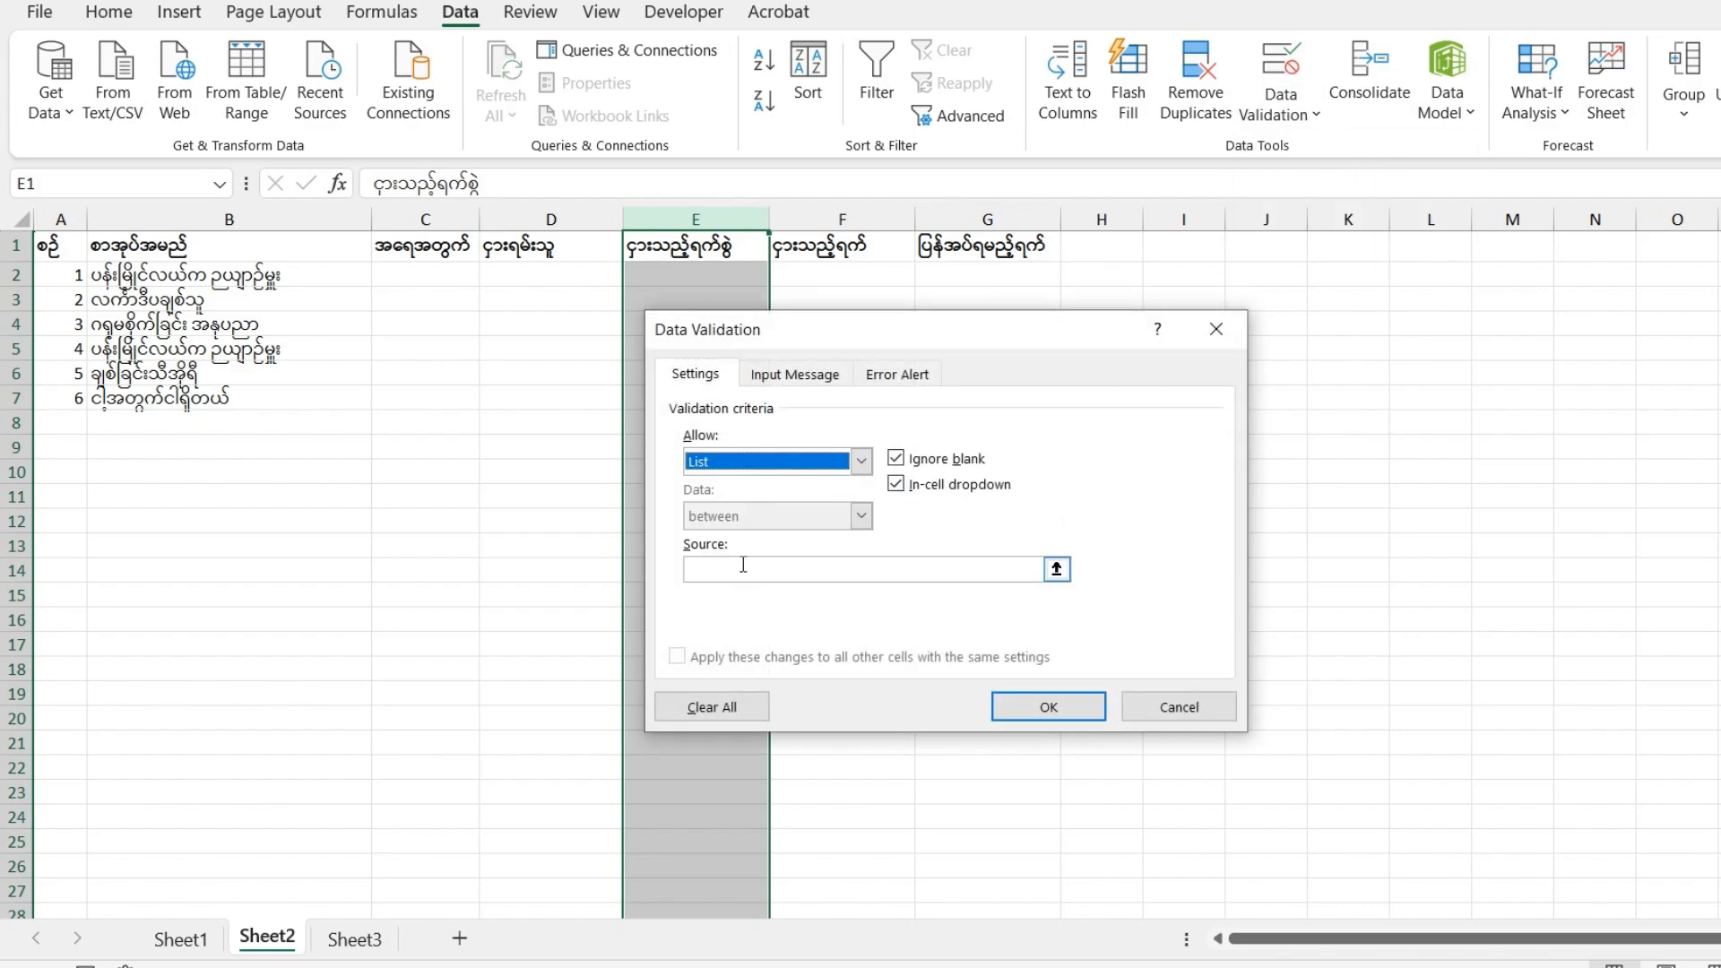
{"action": "left_click", "coordinate": [743, 565]}
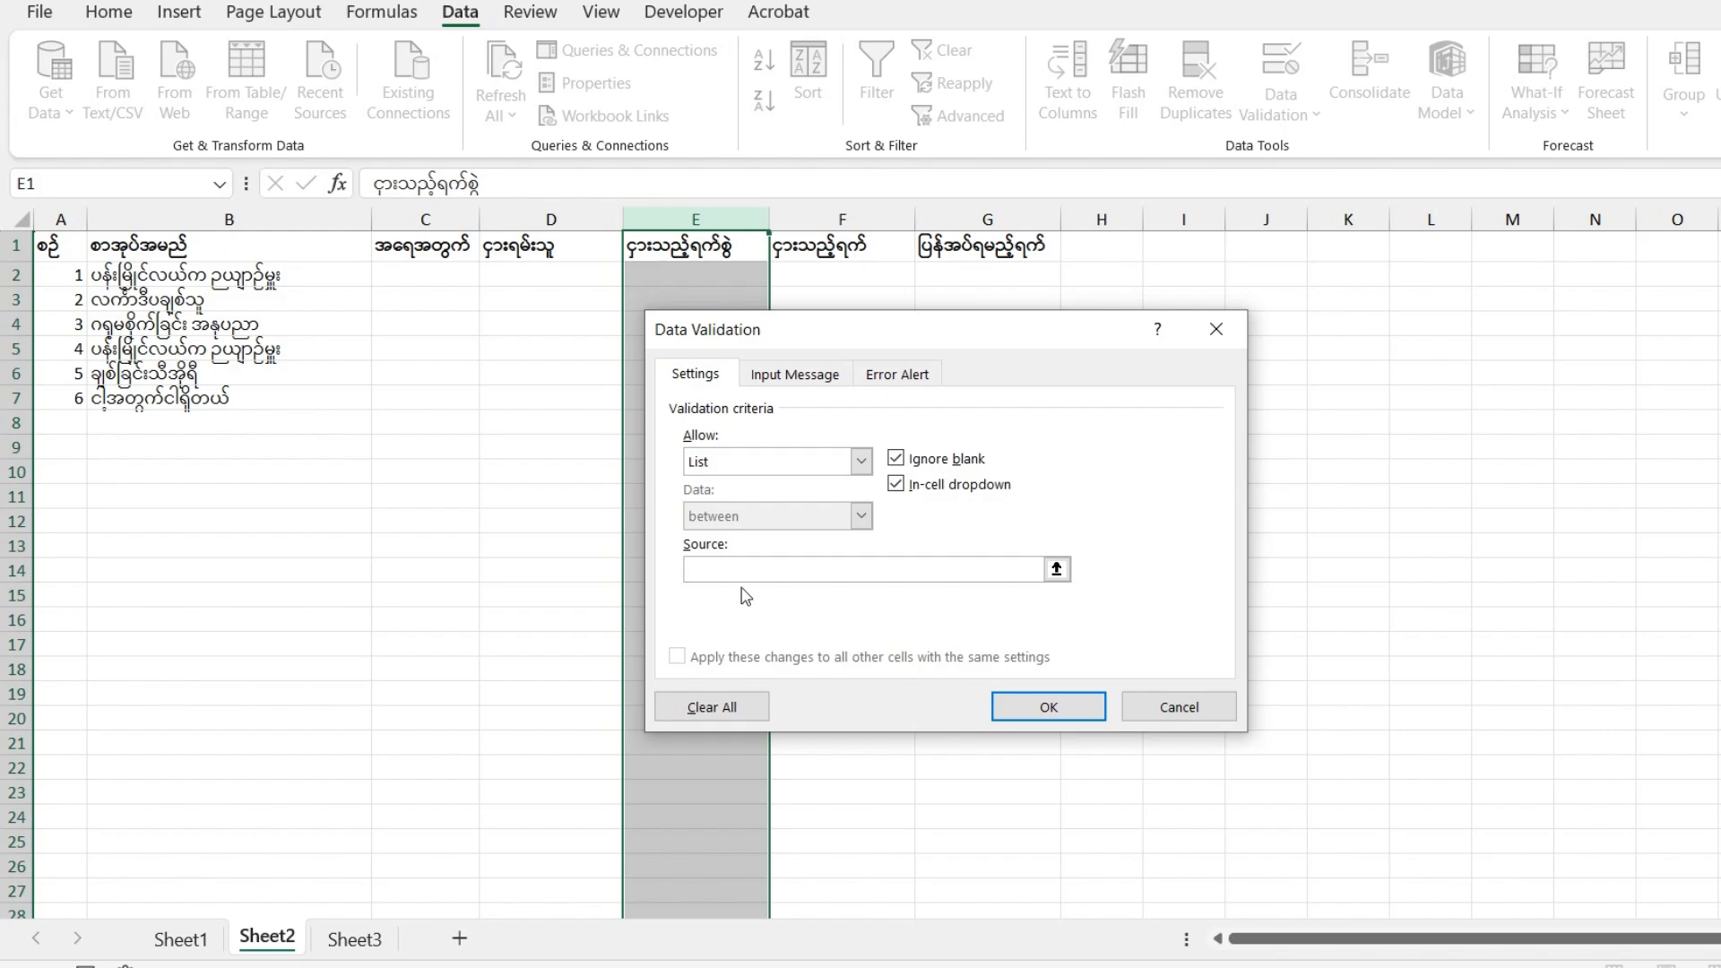
{"action": "left_click", "coordinate": [170, 939]}
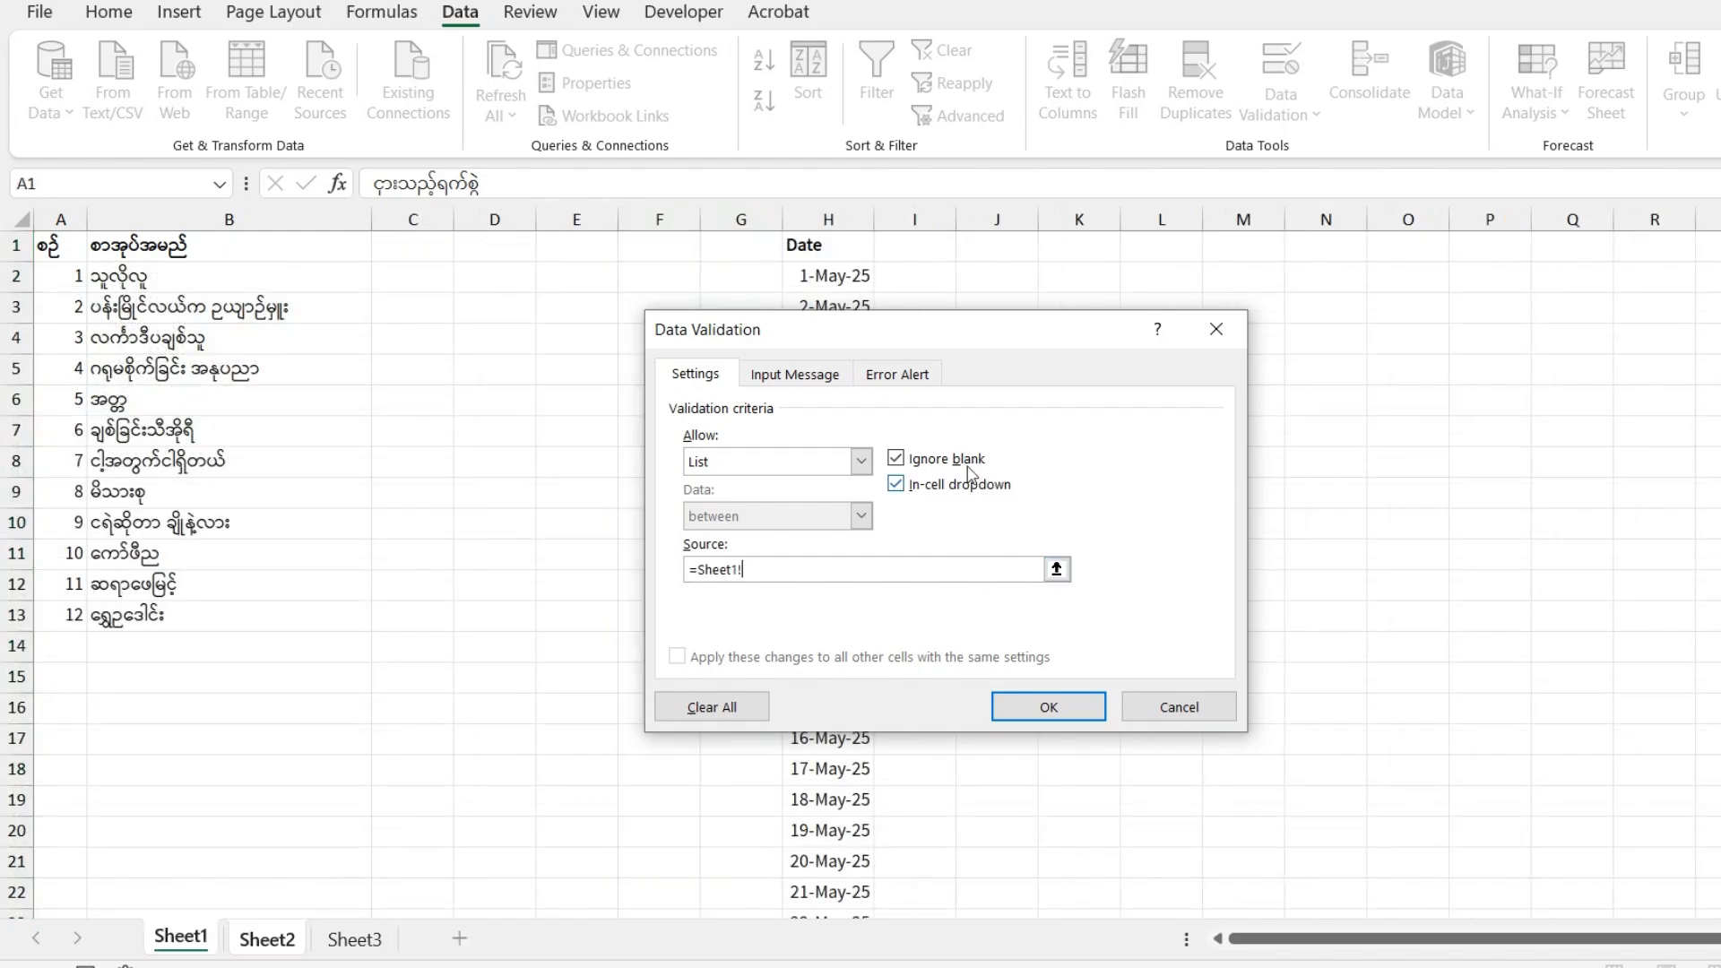
{"action": "left_click_drag", "start_coordinate": [1000, 340], "coordinate": [1429, 232]}
{"action": "left_click_drag", "start_coordinate": [836, 276], "coordinate": [833, 896]}
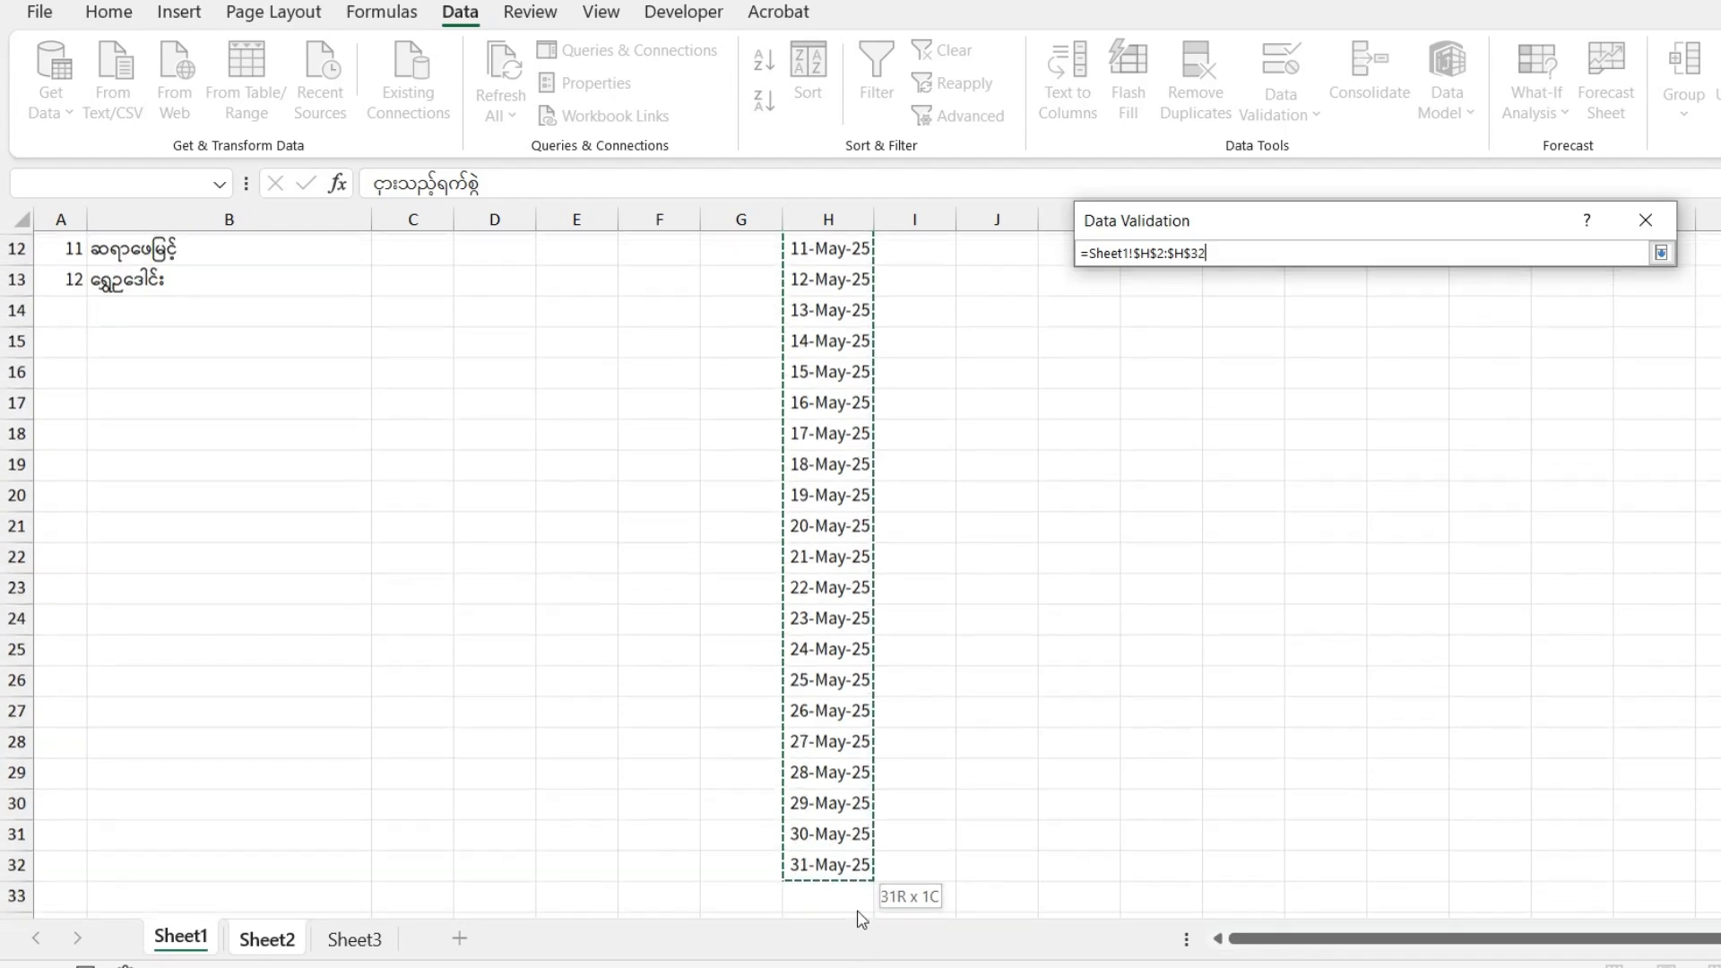
{"action": "left_click", "coordinate": [1661, 253]}
{"action": "left_click", "coordinate": [1479, 596]}
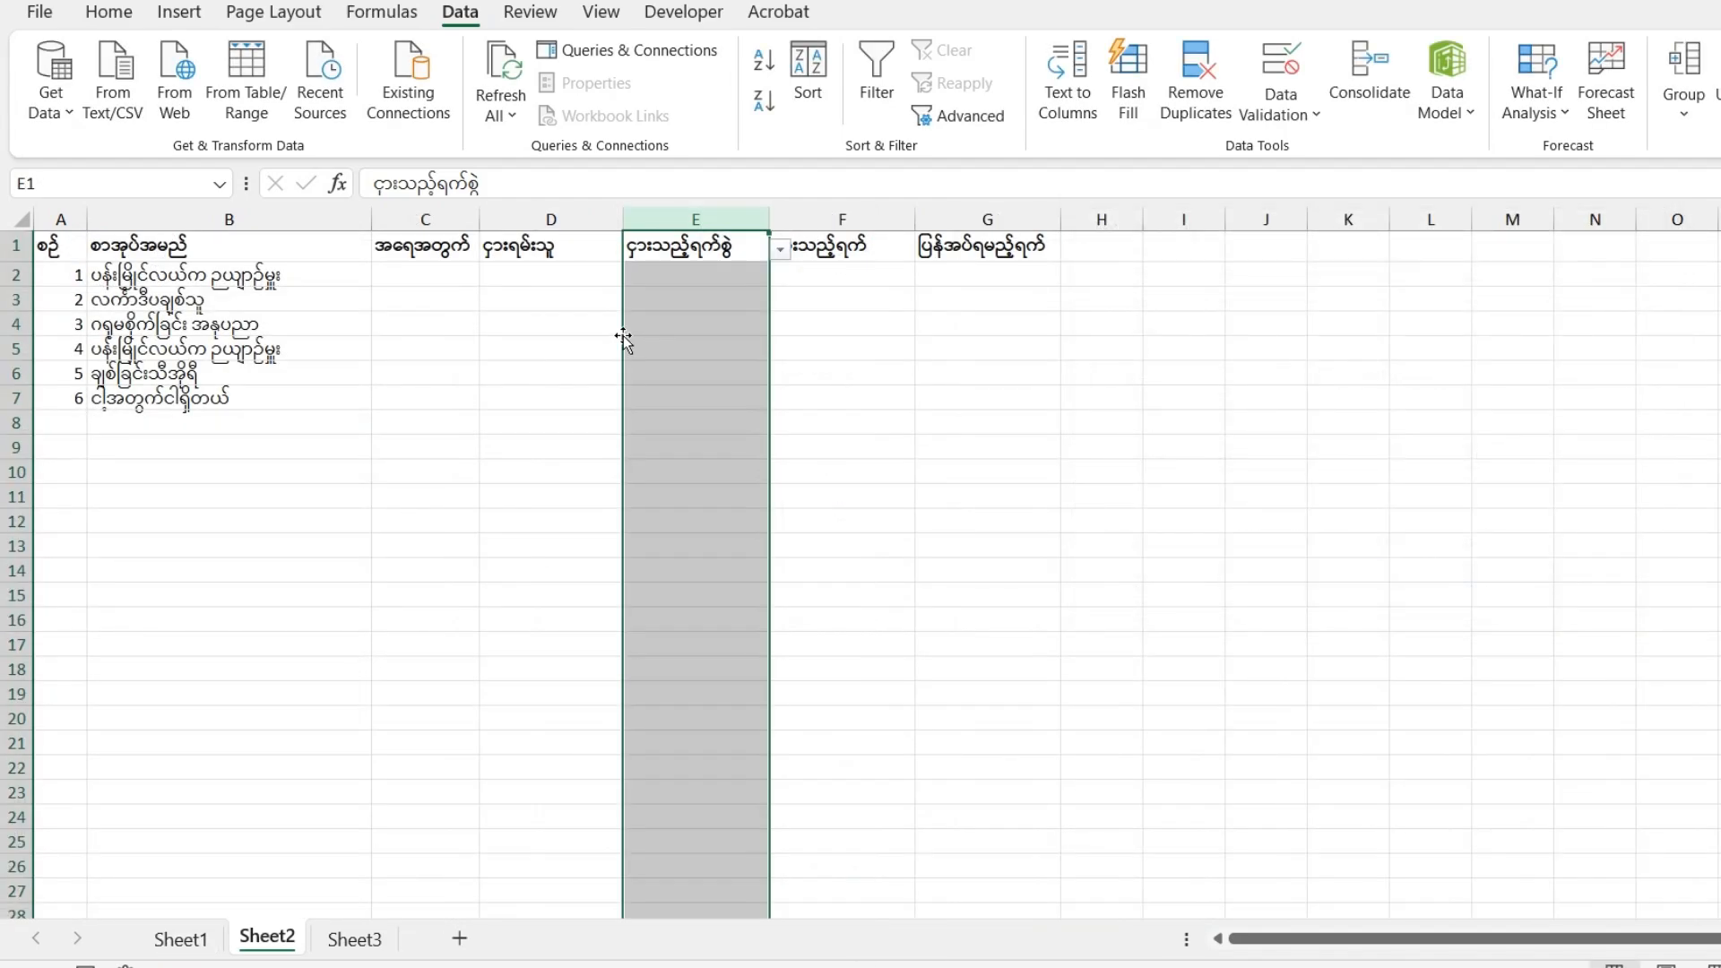
Choose the first date of the dropdown list for E2
{"action": "left_click", "coordinate": [714, 275]}
{"action": "left_click", "coordinate": [781, 275]}
{"action": "left_click", "coordinate": [729, 302]}
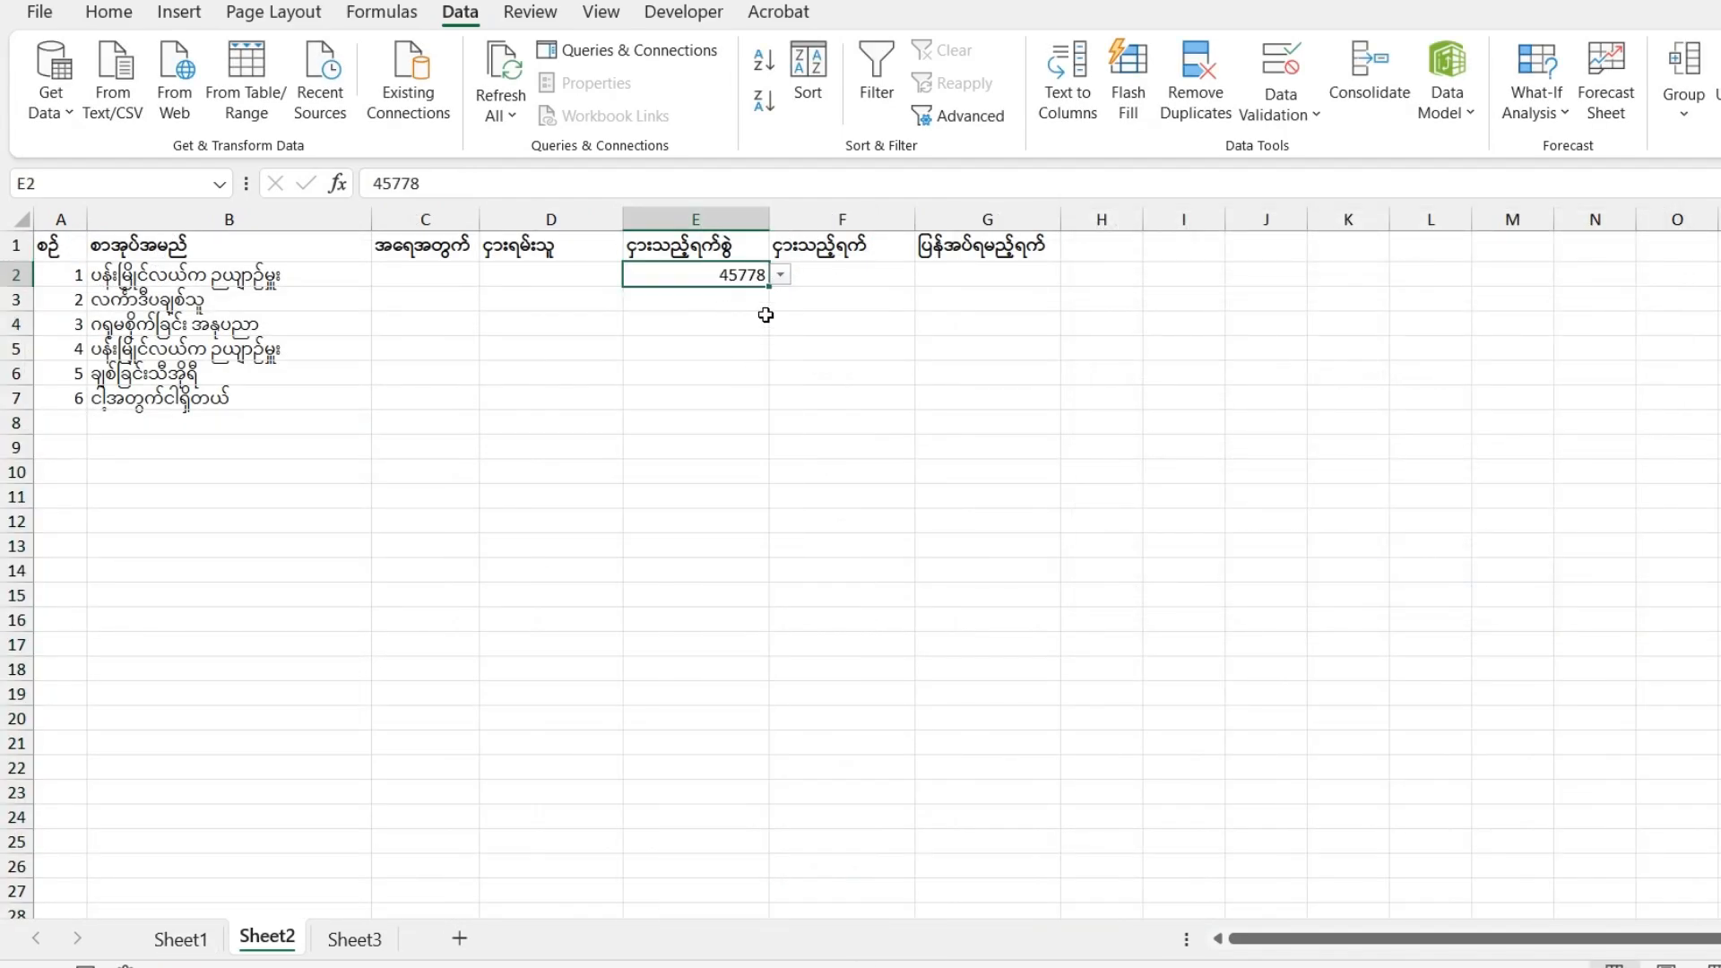
{"action": "left_click", "coordinate": [750, 298]}
Format column E as Date with the 14-Mar-12 type
{"action": "left_click", "coordinate": [731, 219]}
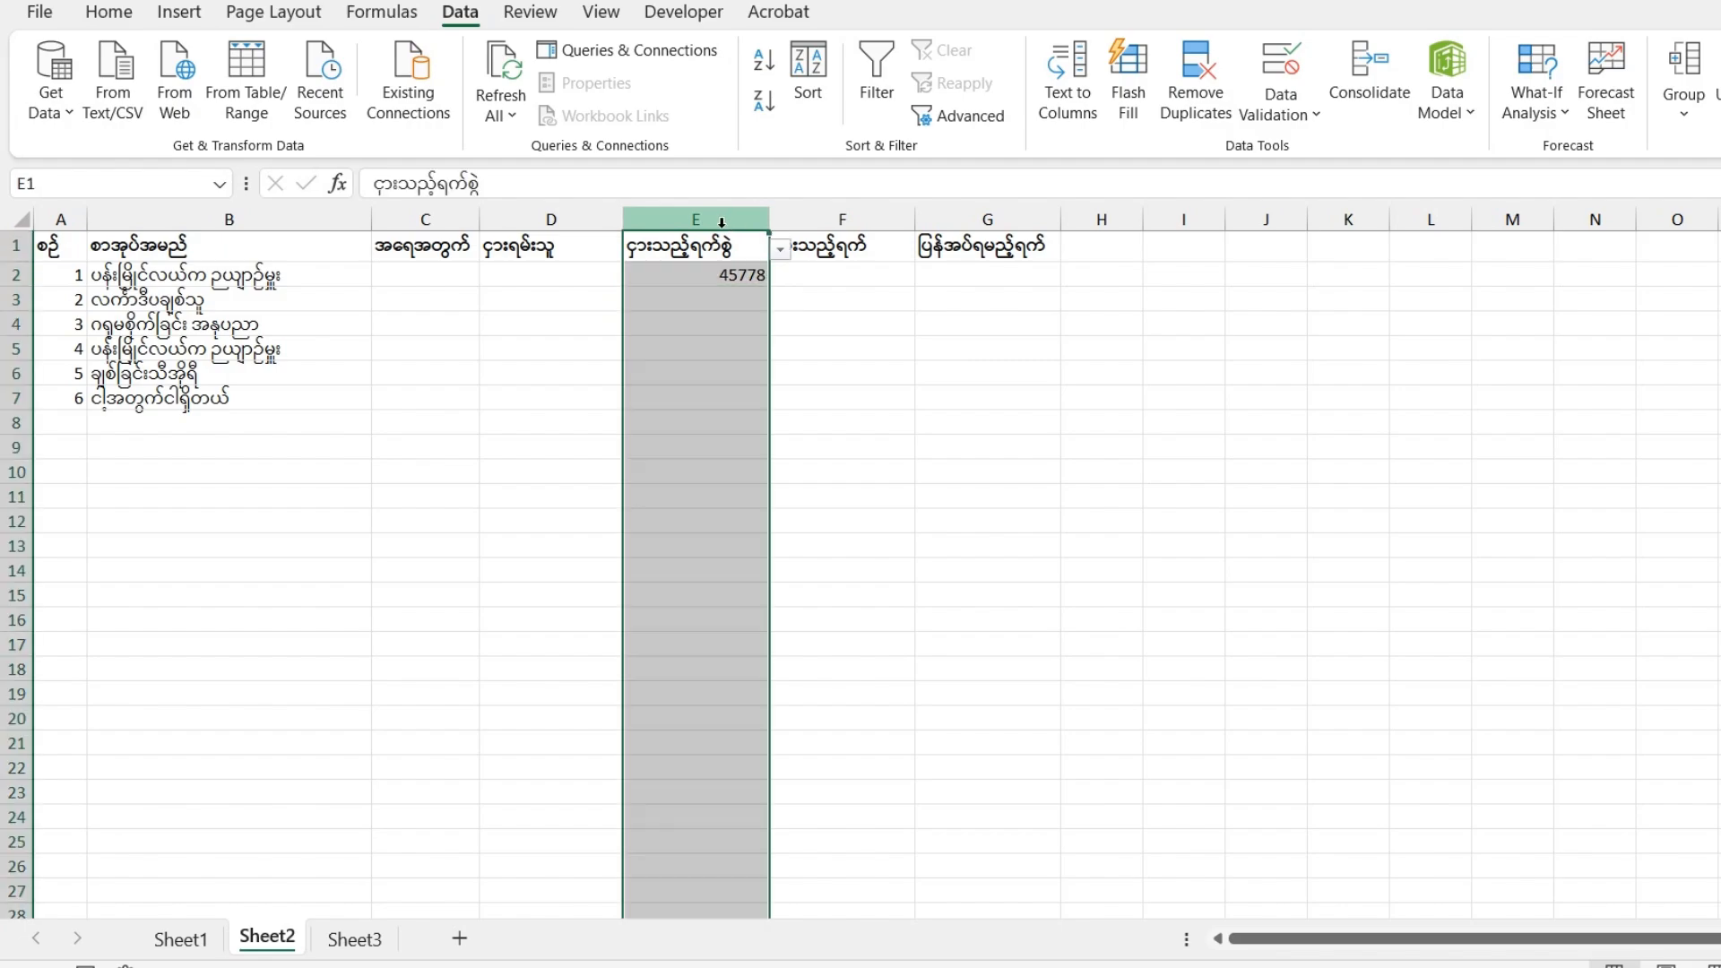
{"action": "left_click", "coordinate": [108, 14]}
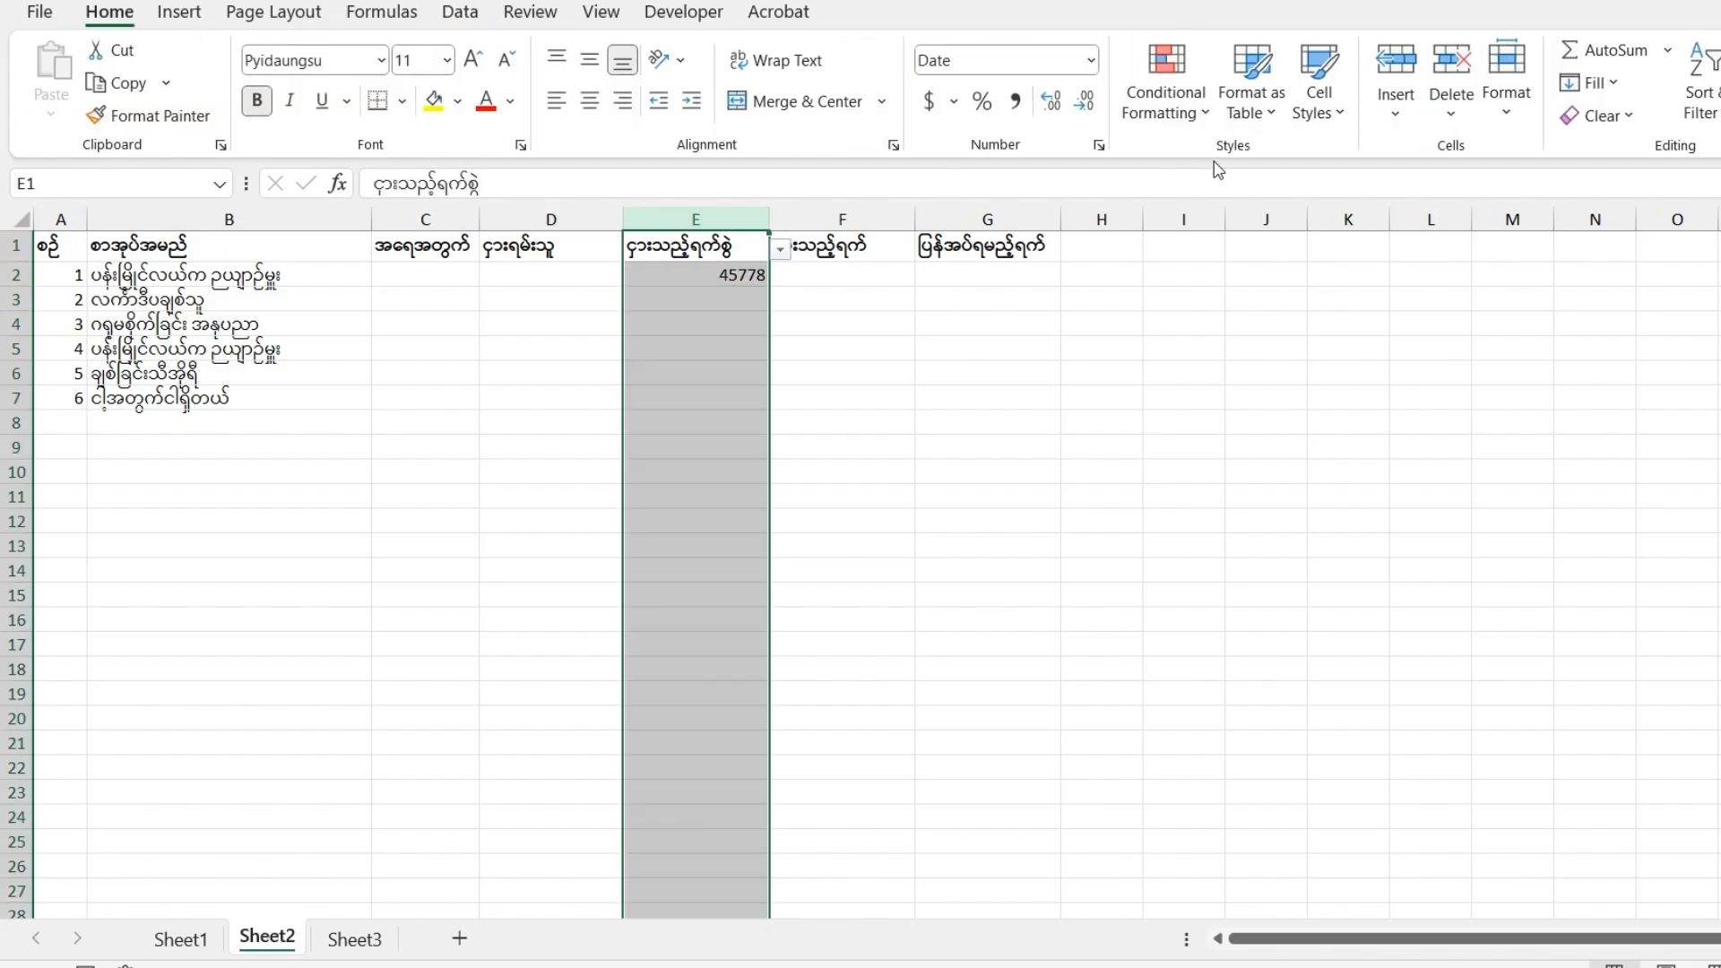
{"action": "left_click", "coordinate": [1108, 154]}
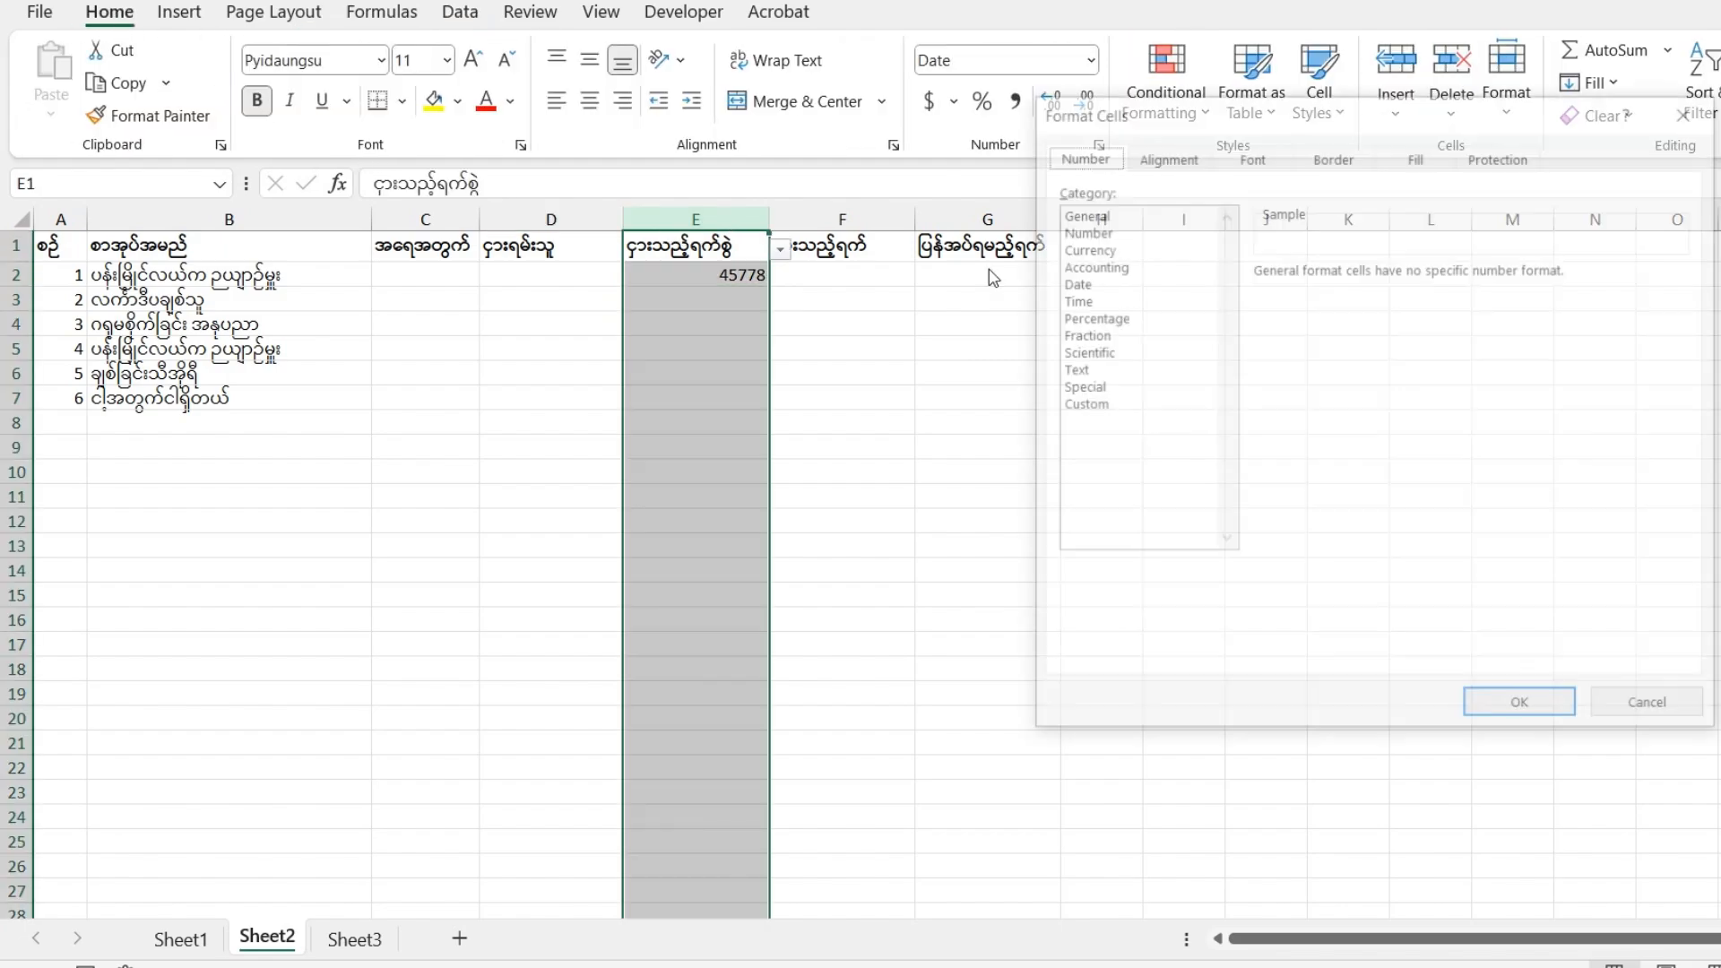
{"action": "left_click", "coordinate": [1073, 283]}
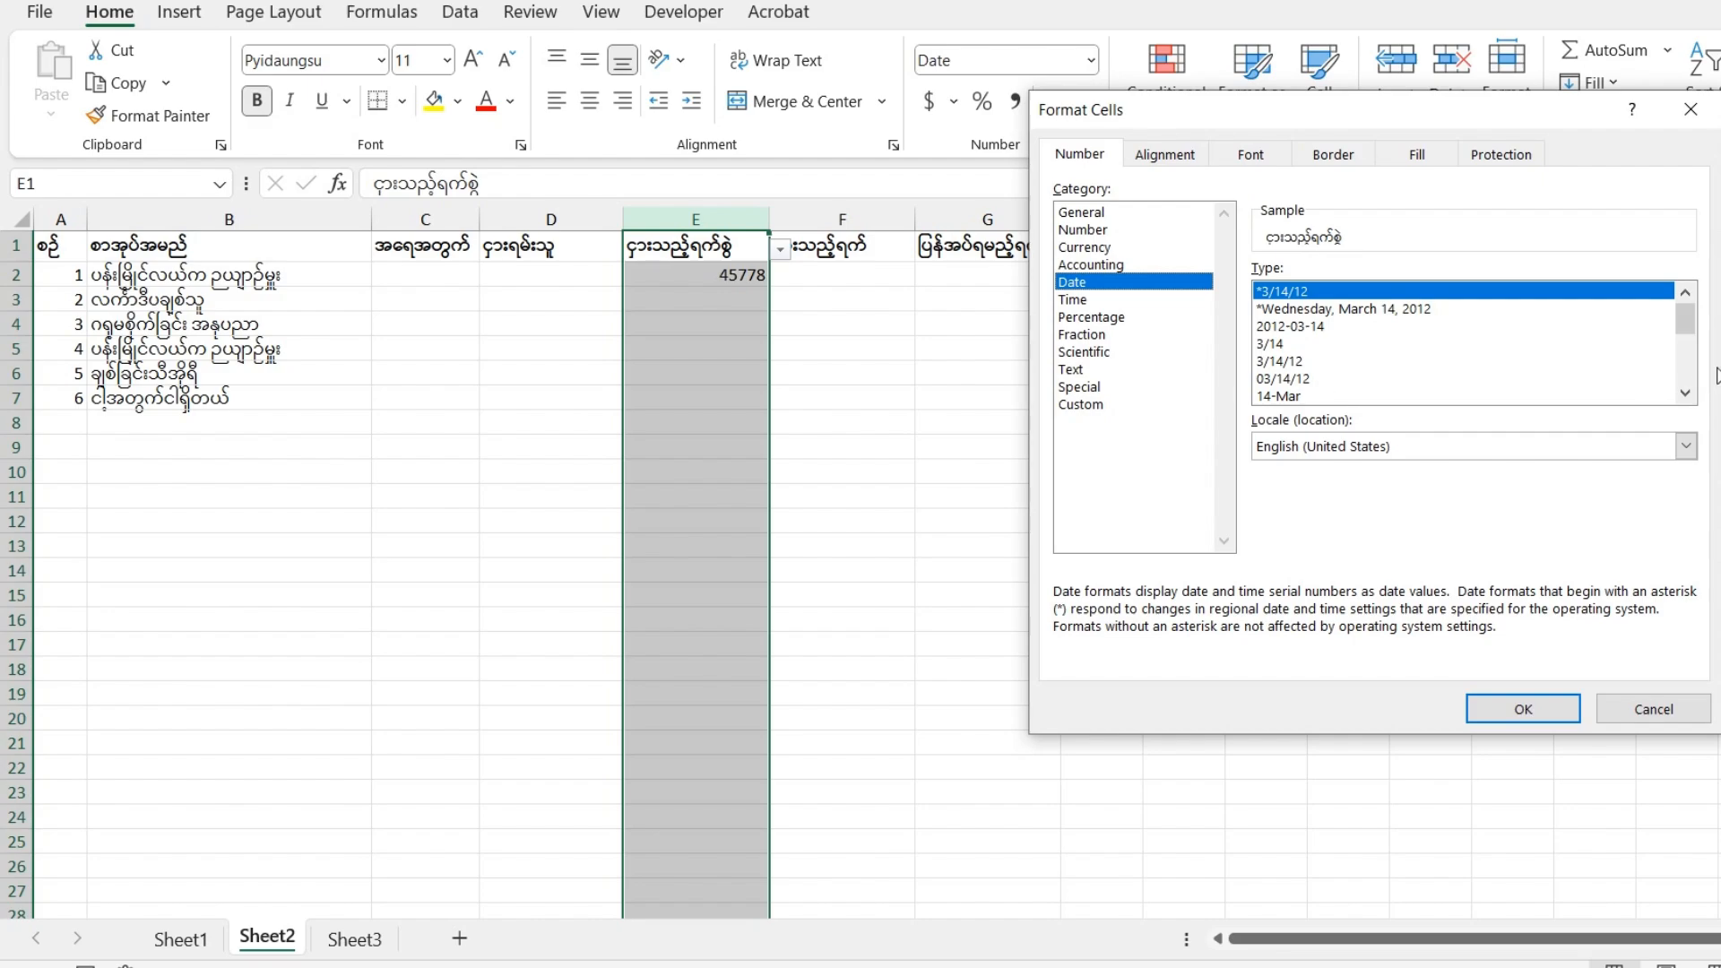
{"action": "left_click", "coordinate": [1687, 393]}
{"action": "left_click", "coordinate": [1687, 393]}
{"action": "left_click", "coordinate": [1316, 379]}
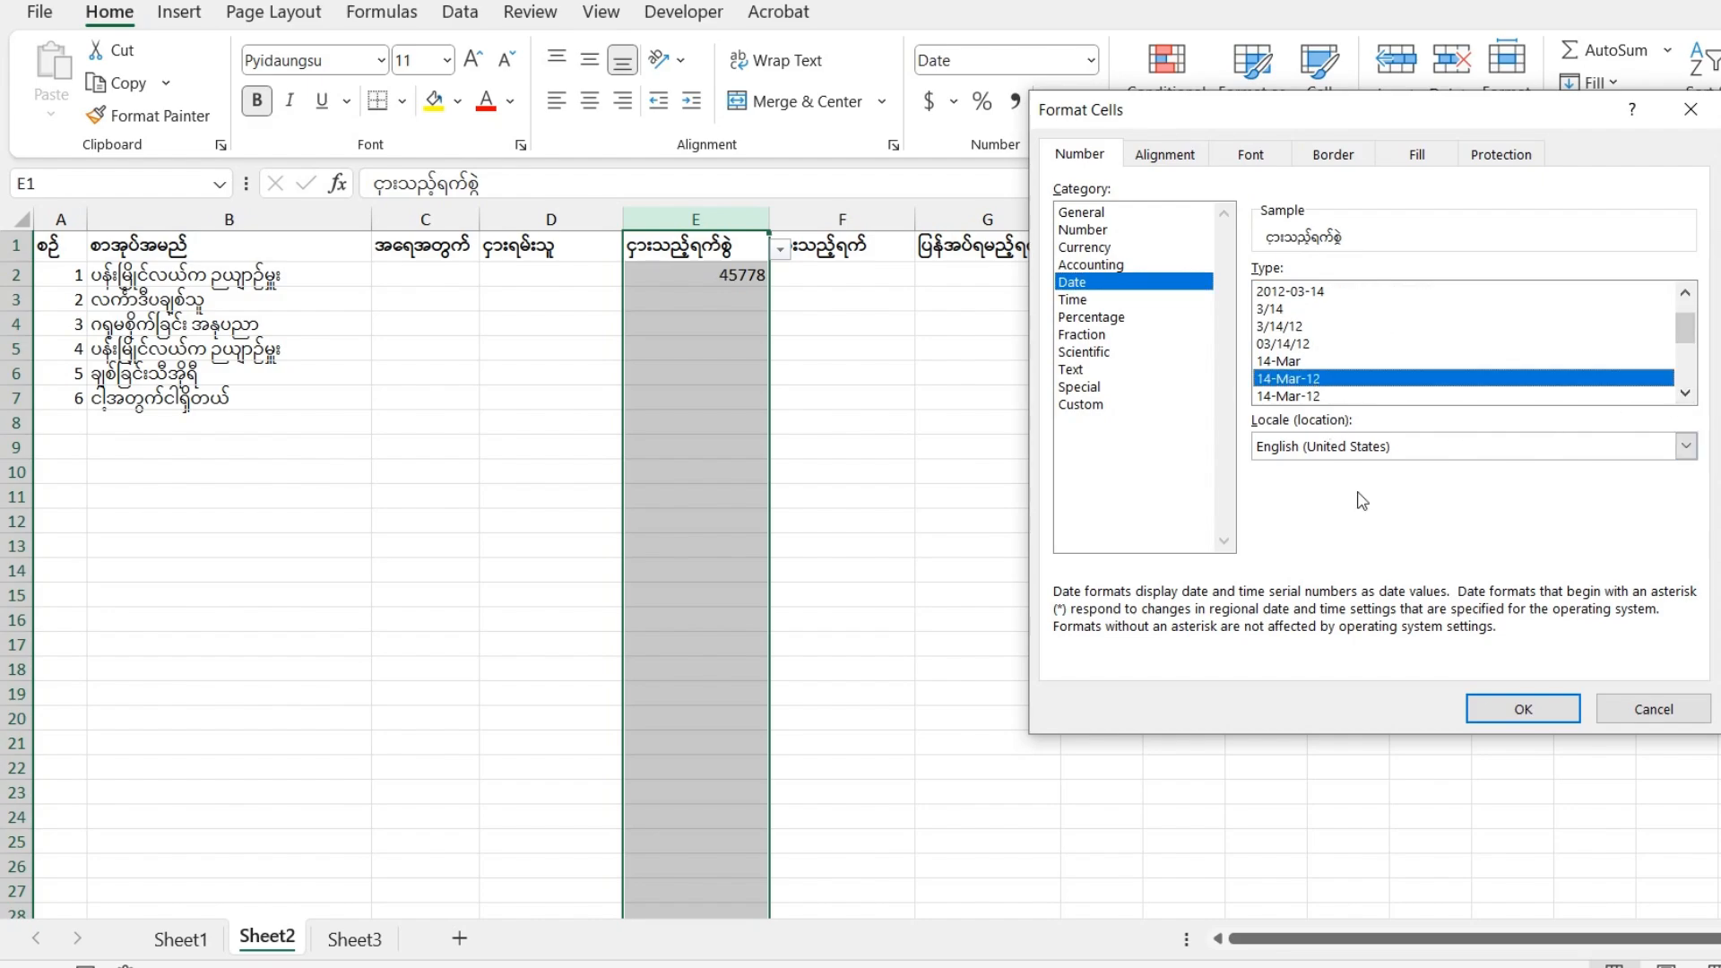
{"action": "left_click", "coordinate": [1550, 708]}
Choose 2-May-25 for E2 from the dropdown list and fill it down to E7
{"action": "left_click", "coordinate": [742, 276]}
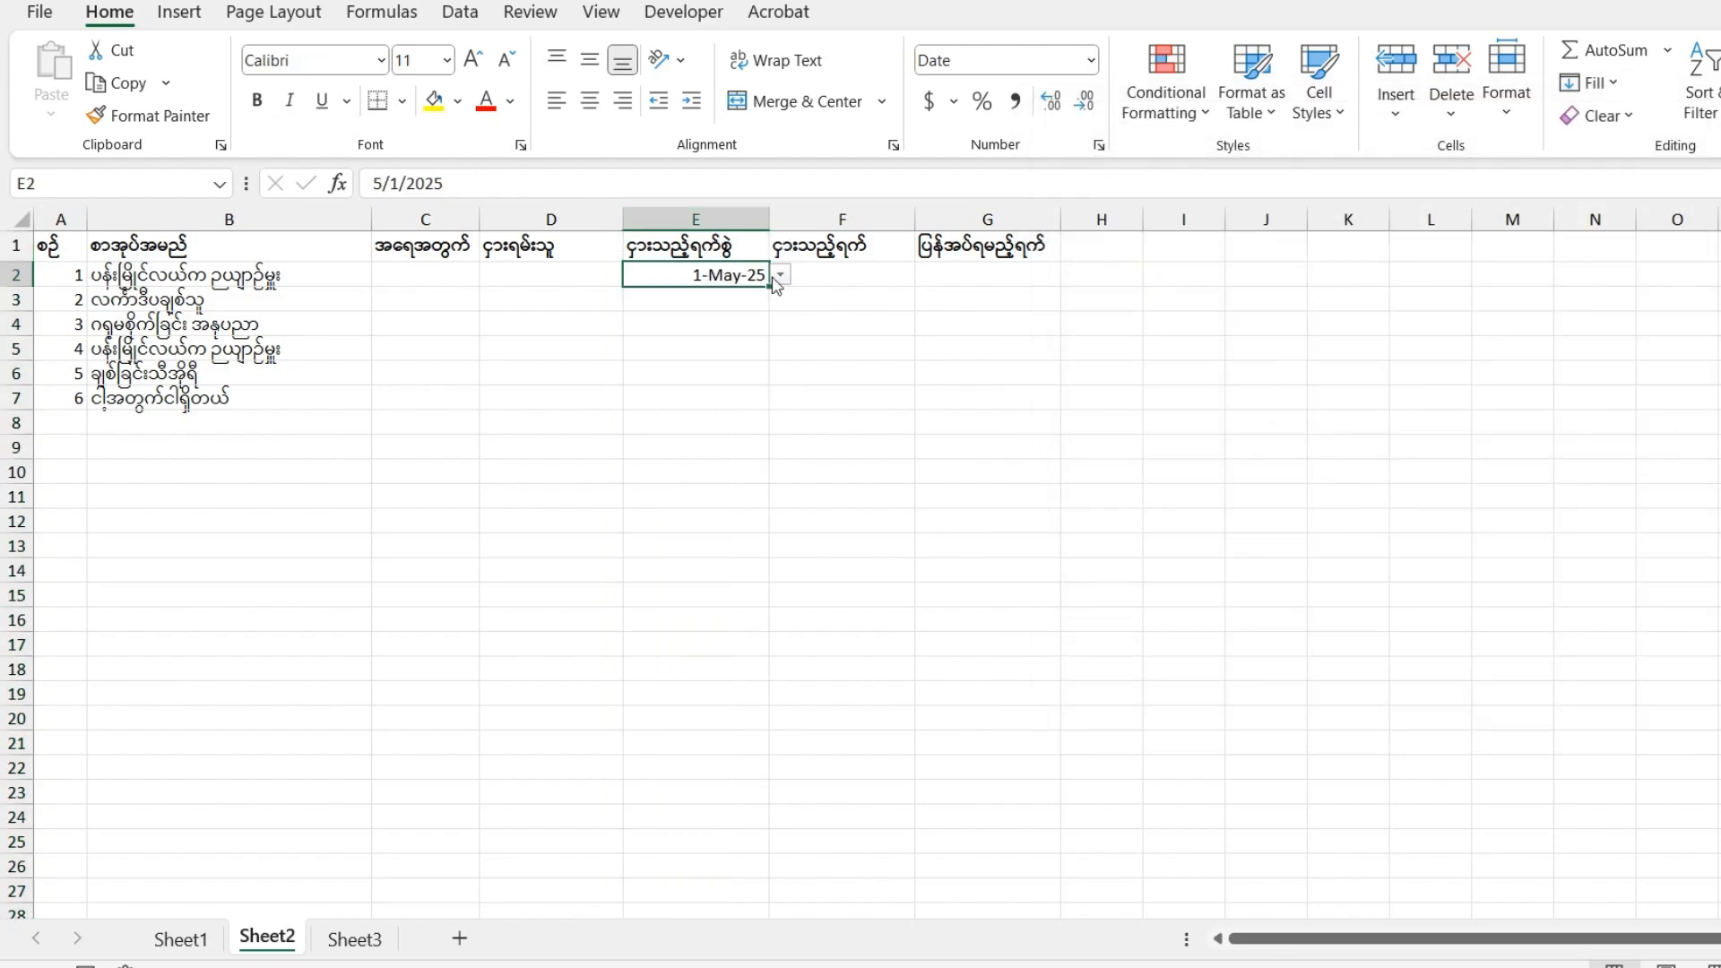
{"action": "left_click", "coordinate": [781, 276]}
{"action": "left_click", "coordinate": [744, 319]}
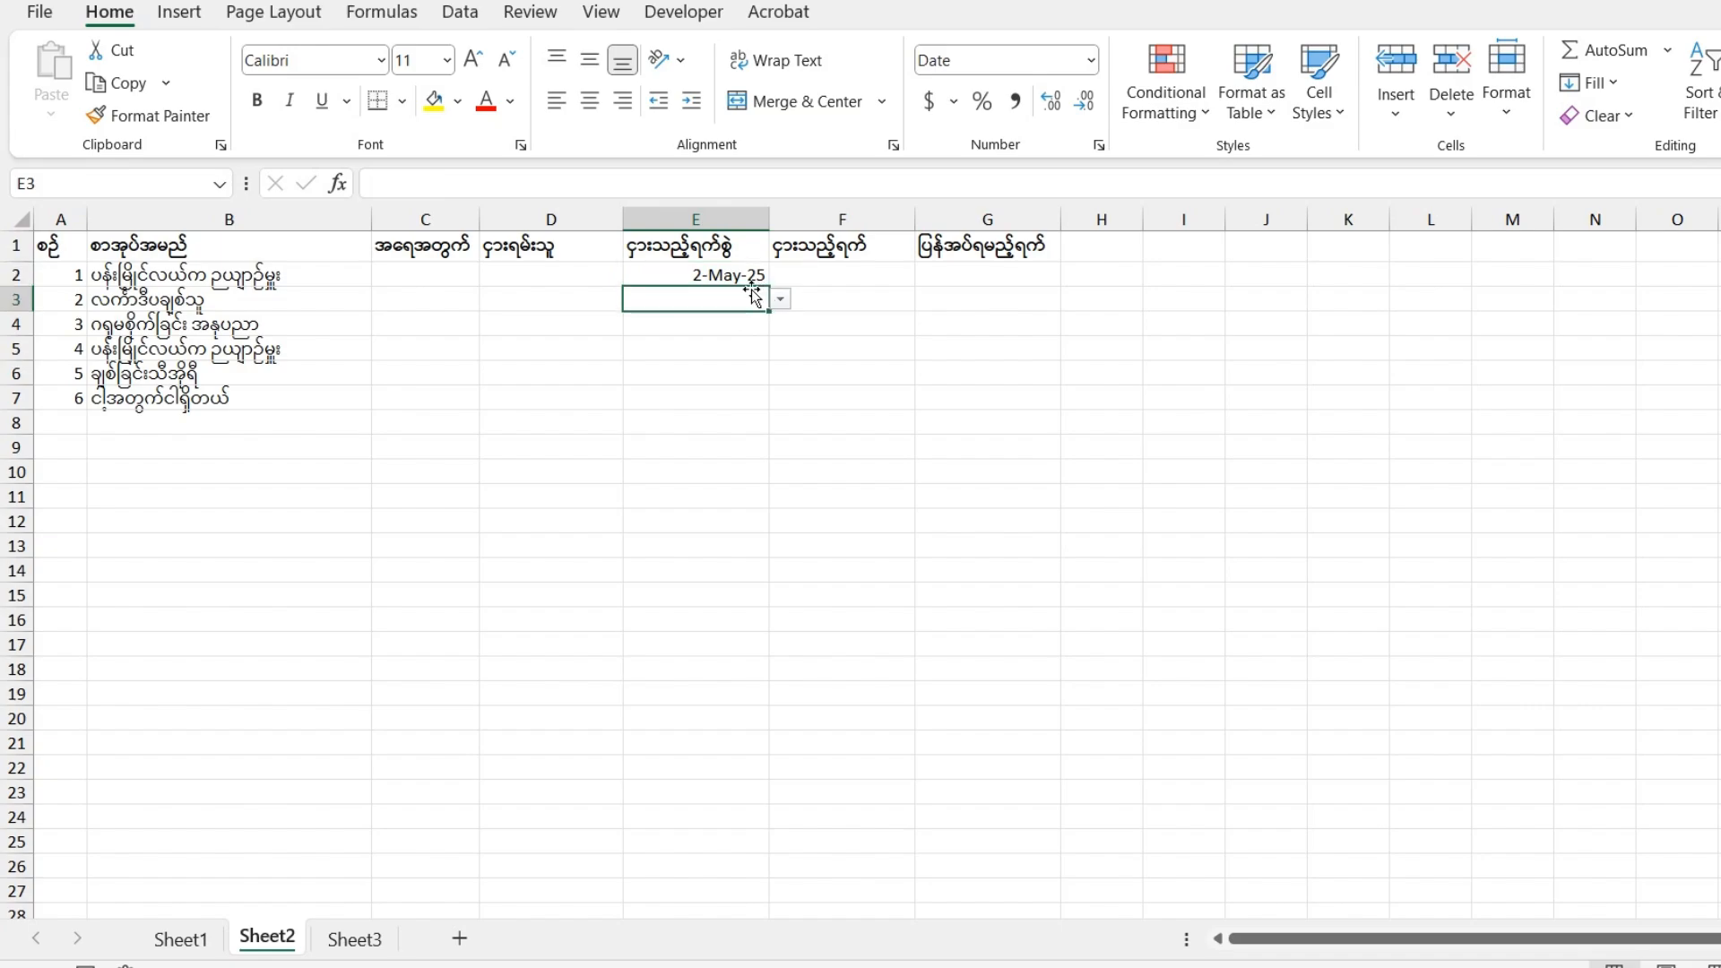
{"action": "left_click", "coordinate": [742, 399]}
{"action": "left_click_drag", "start_coordinate": [733, 280], "coordinate": [733, 410]}
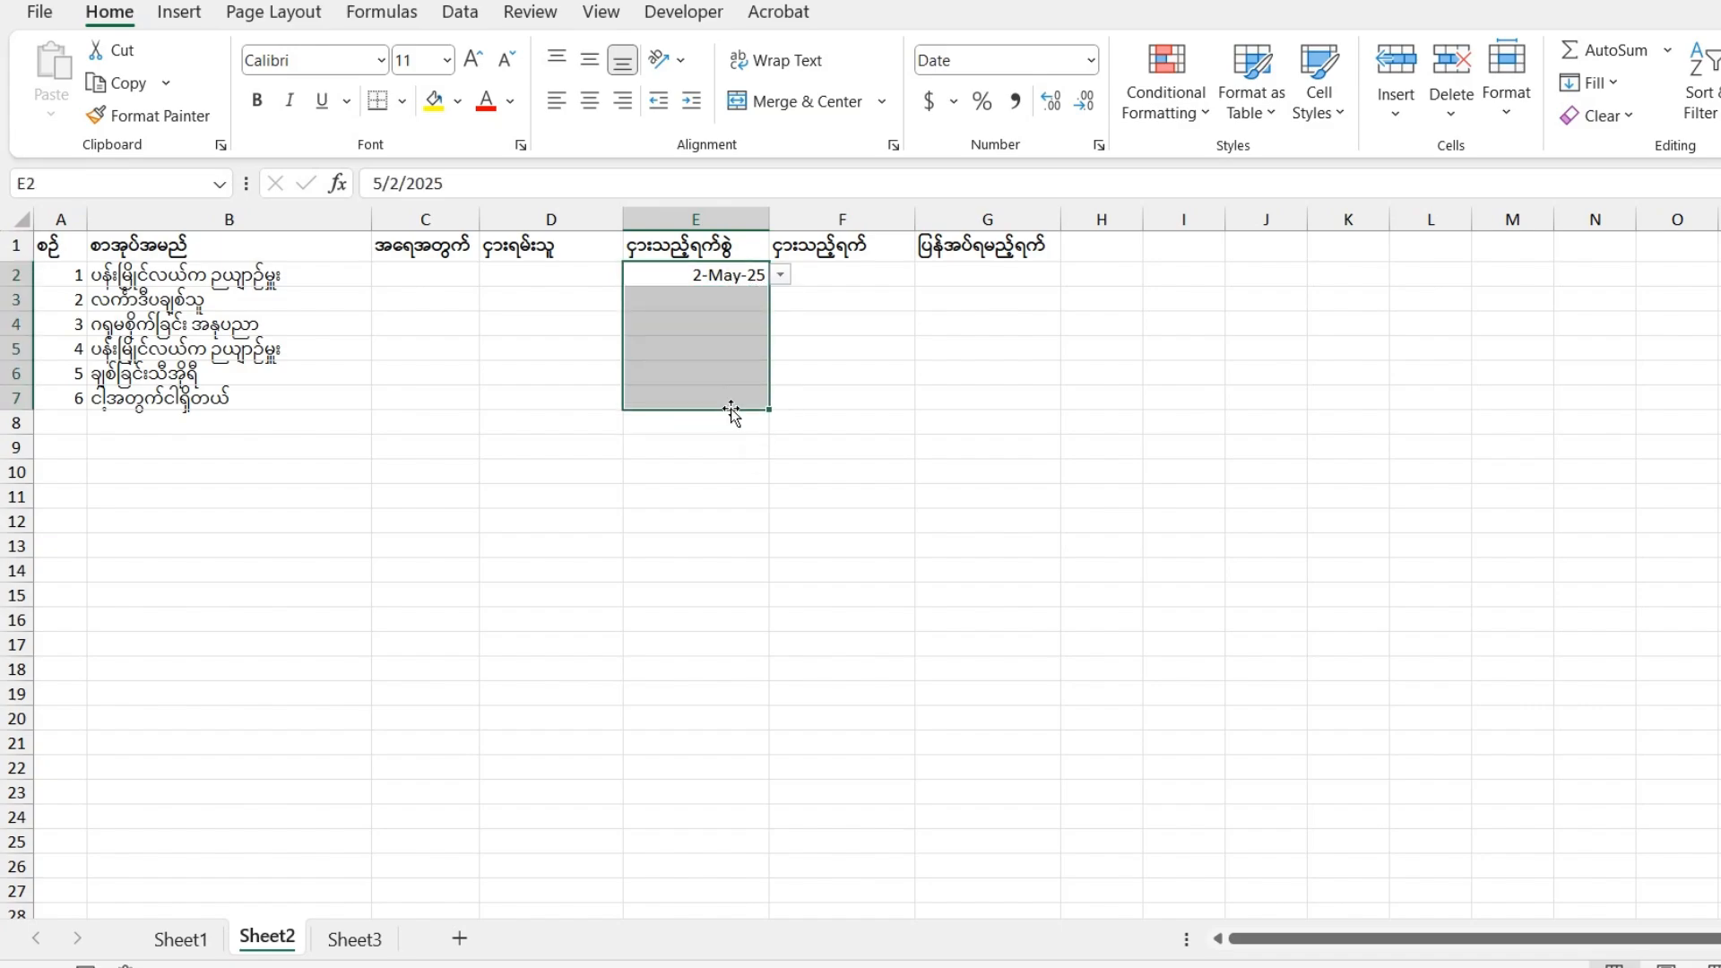
{"action": "key", "text": "ctrl+d"}
Enter 10 as the number of rental days in F2
{"action": "left_click", "coordinate": [852, 274]}
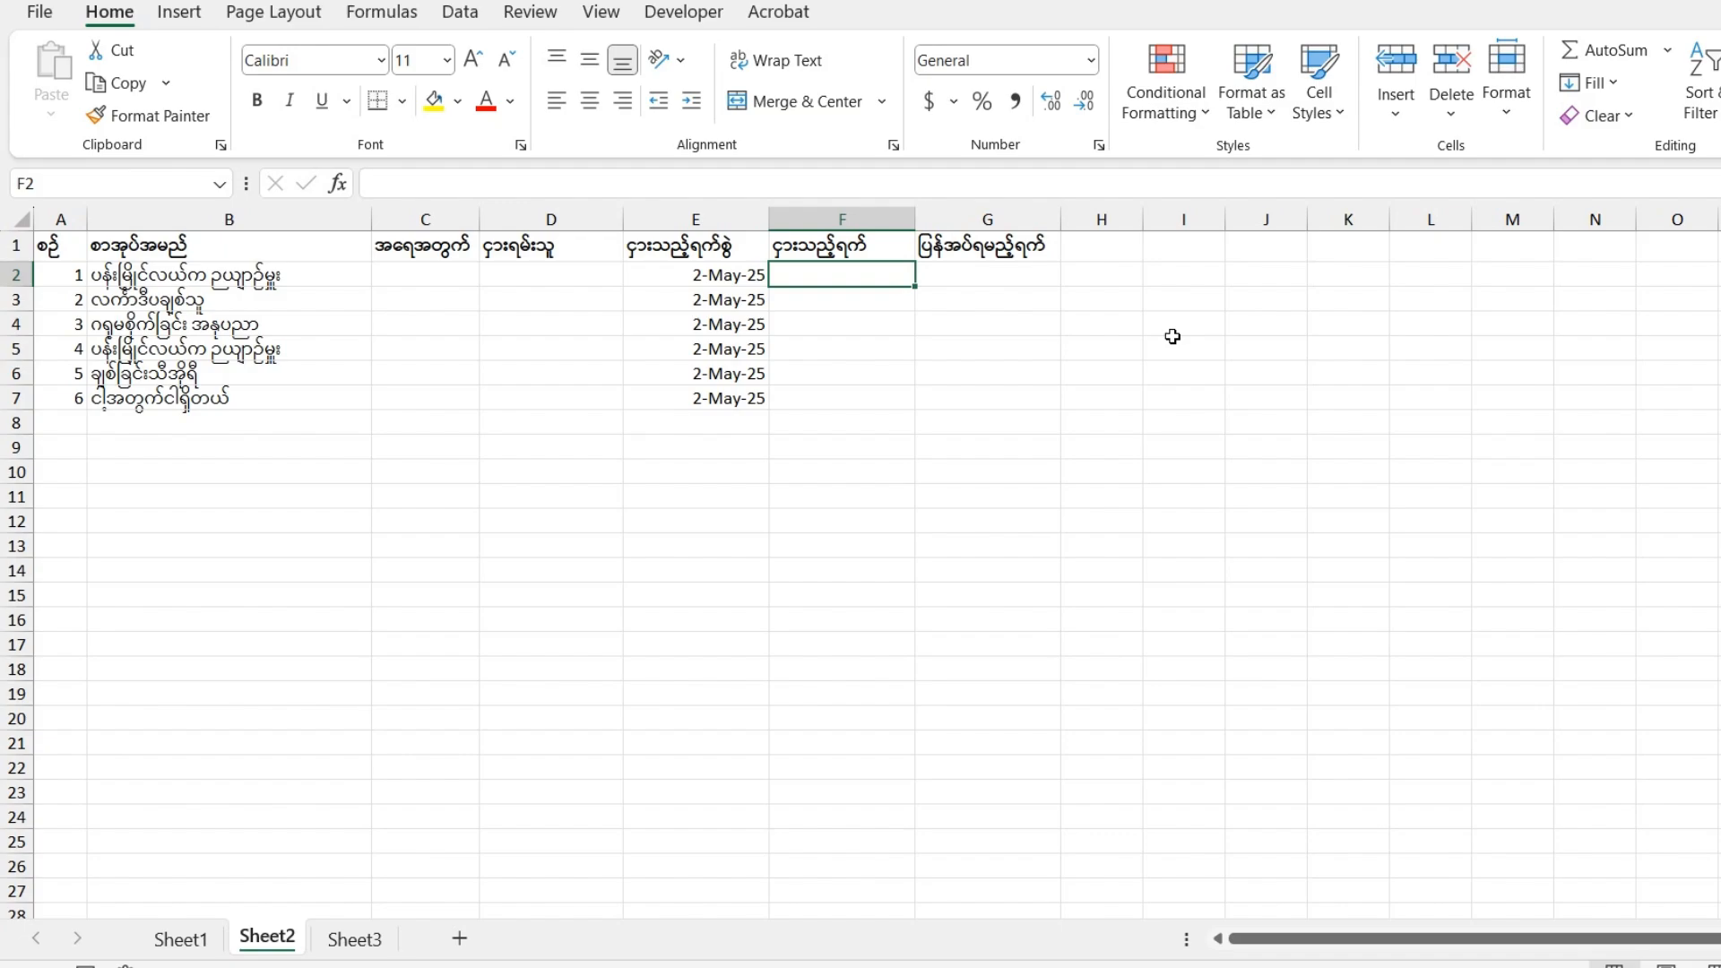
{"action": "type", "text": "10"}
{"action": "key", "text": "Return"}
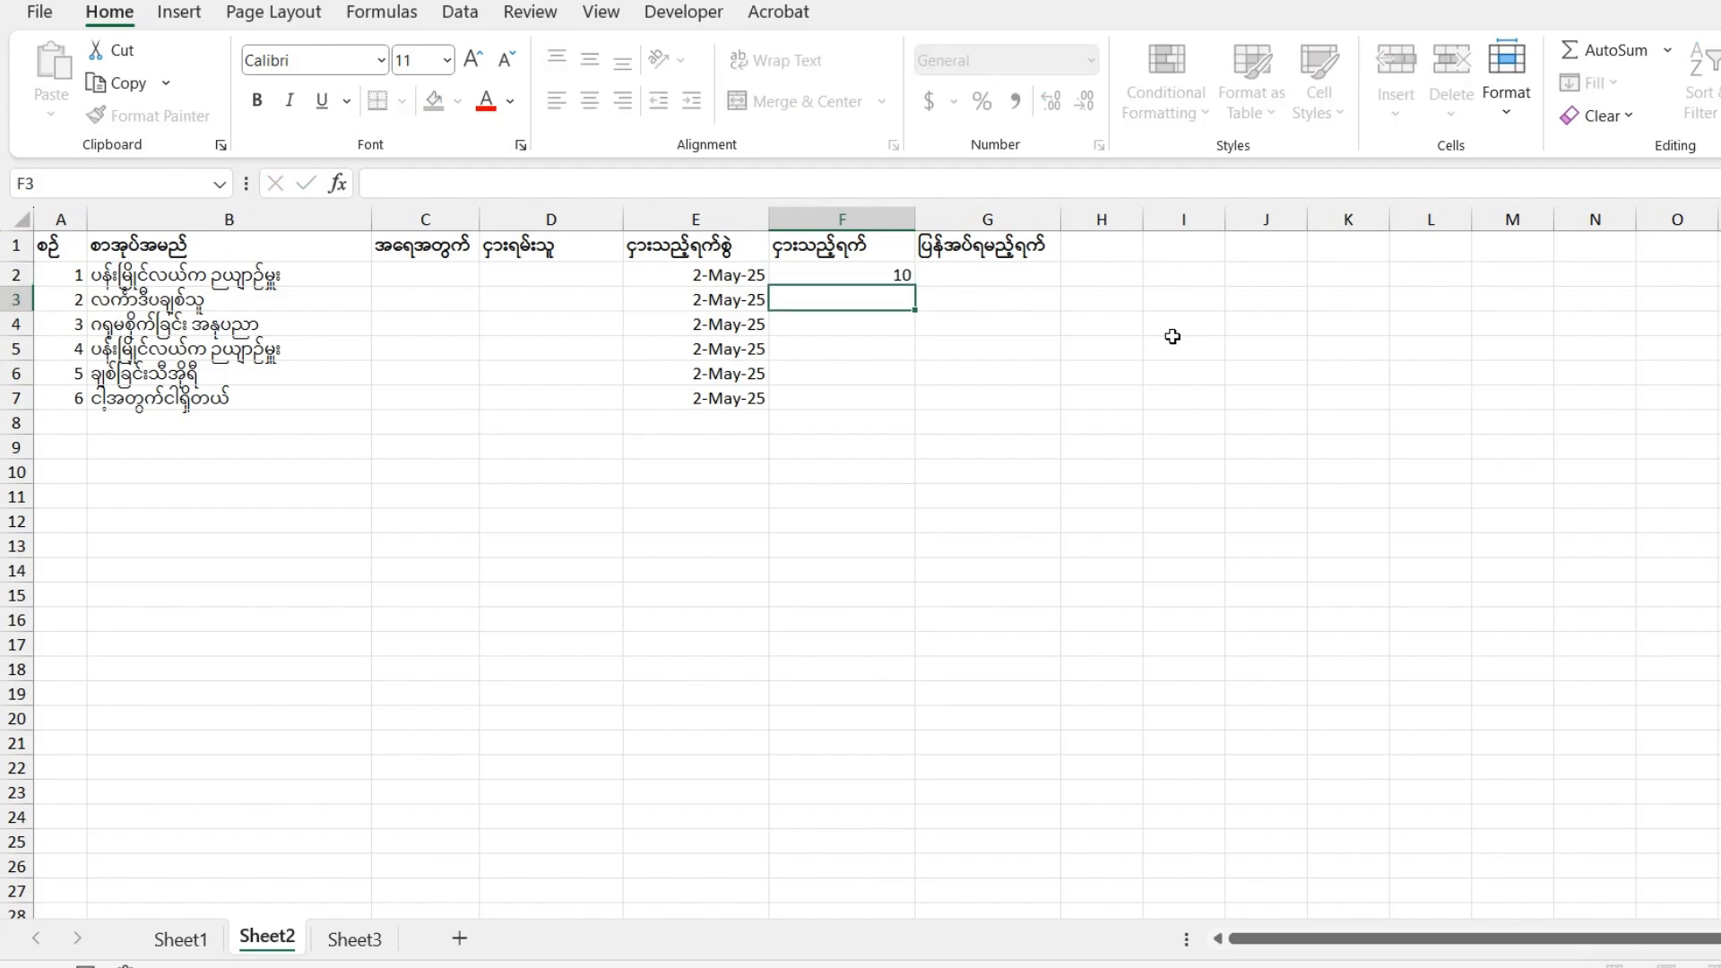
Enter =E2+F2 in G2 to calculate the return date and fill the formula down to G7
{"action": "left_click", "coordinate": [1015, 269]}
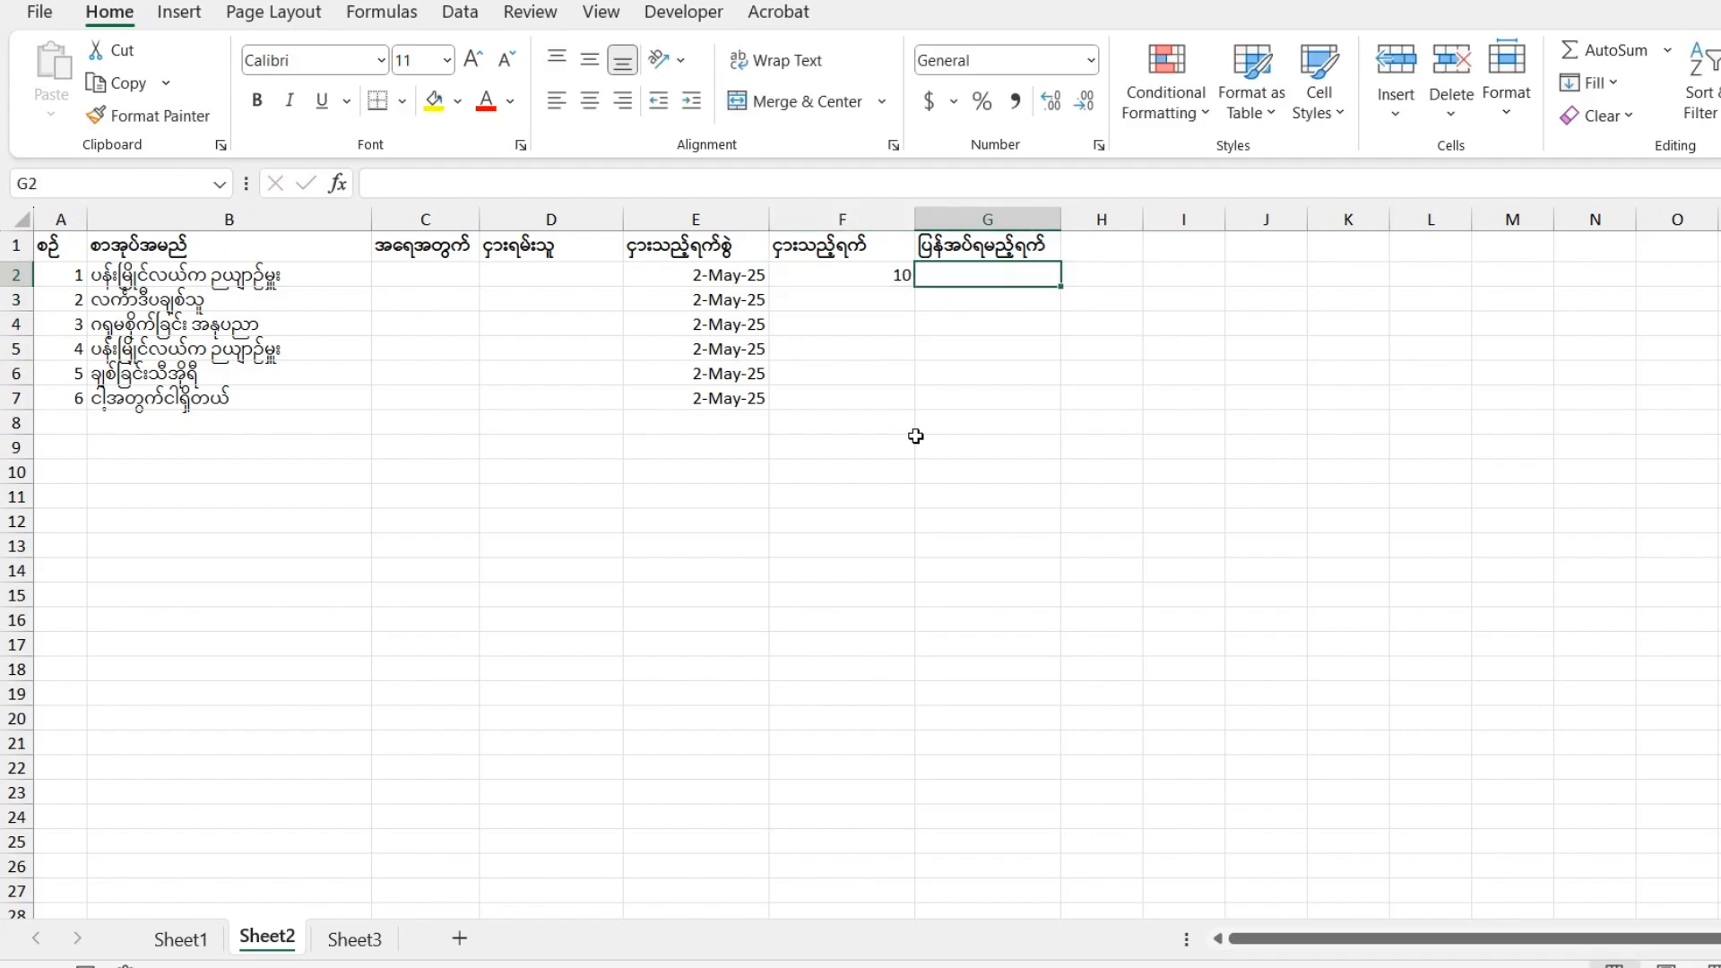
{"action": "type", "text": "="}
{"action": "left_click", "coordinate": [743, 280]}
{"action": "type", "text": "+"}
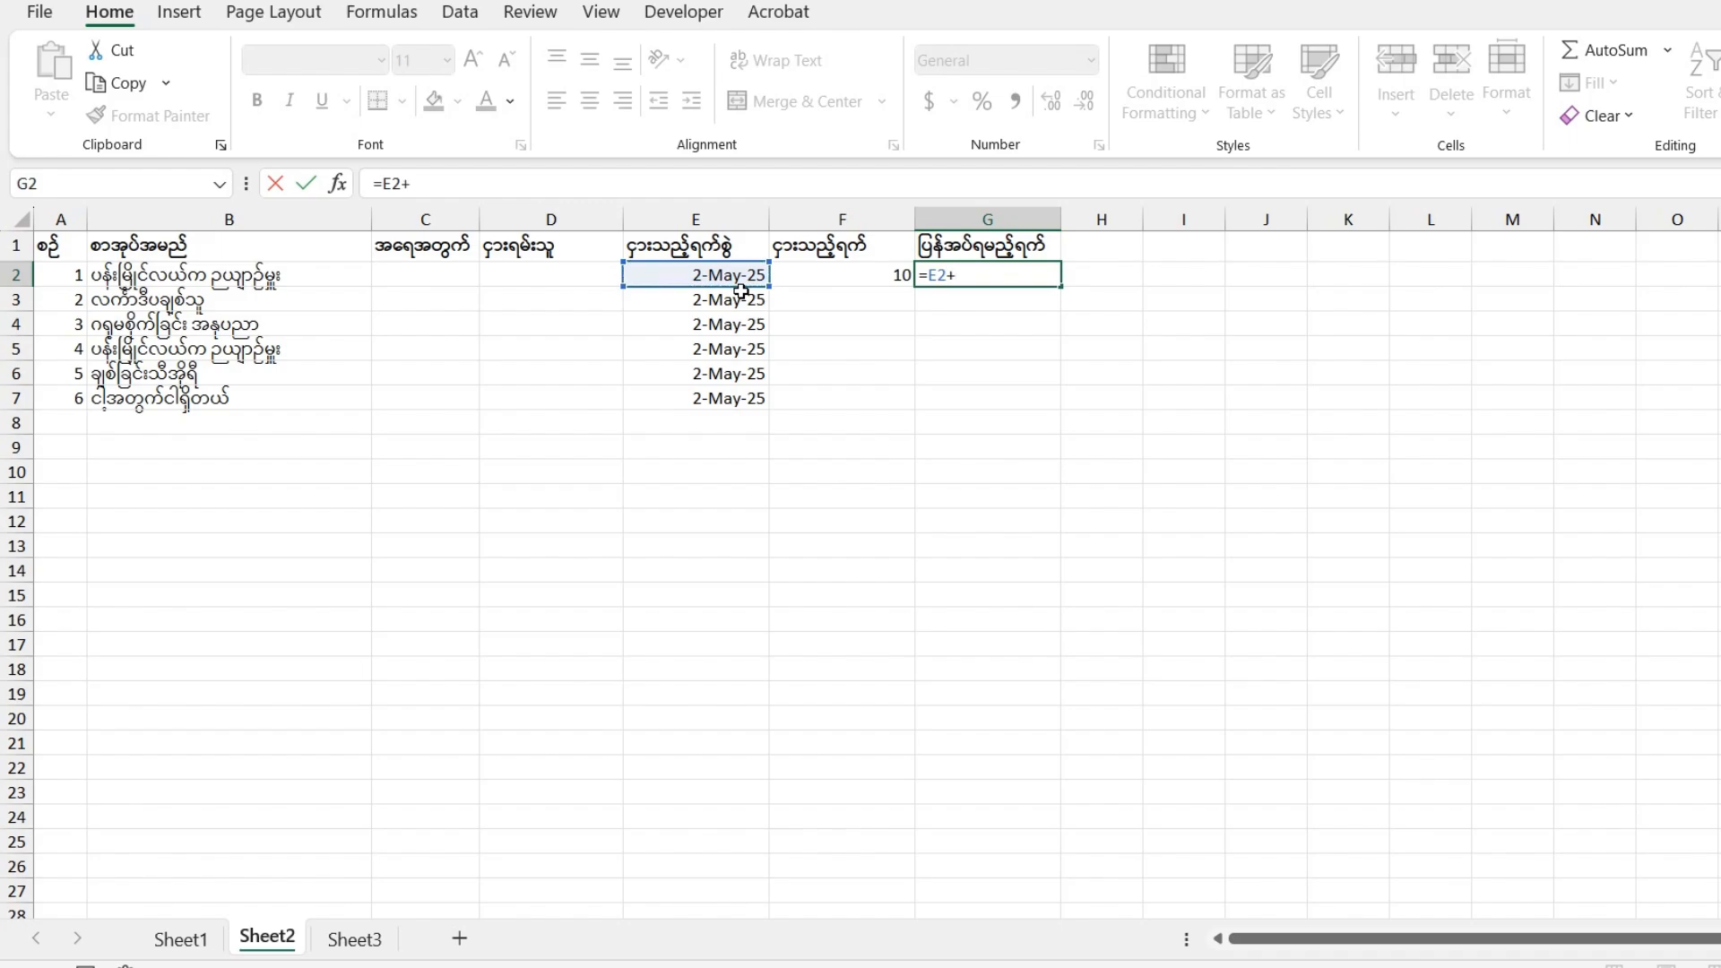
{"action": "left_click", "coordinate": [900, 275]}
{"action": "key", "text": "Return"}
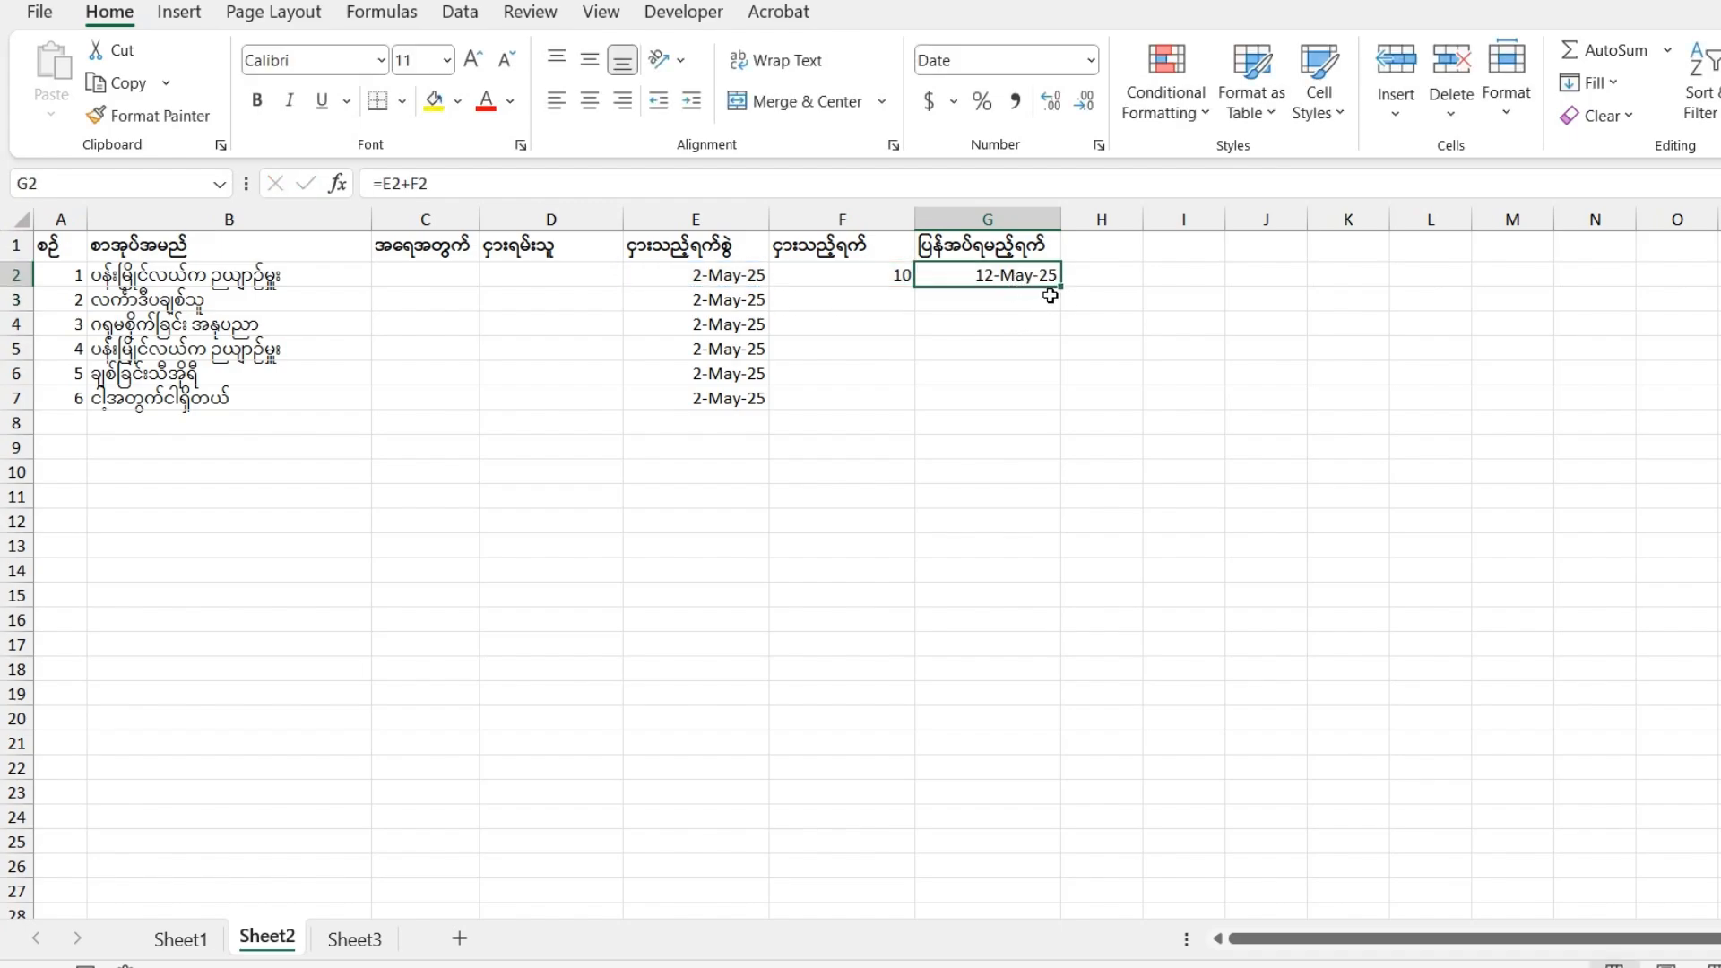
{"action": "left_click_drag", "start_coordinate": [1063, 288], "coordinate": [1061, 405]}
{"action": "left_click", "coordinate": [1027, 349]}
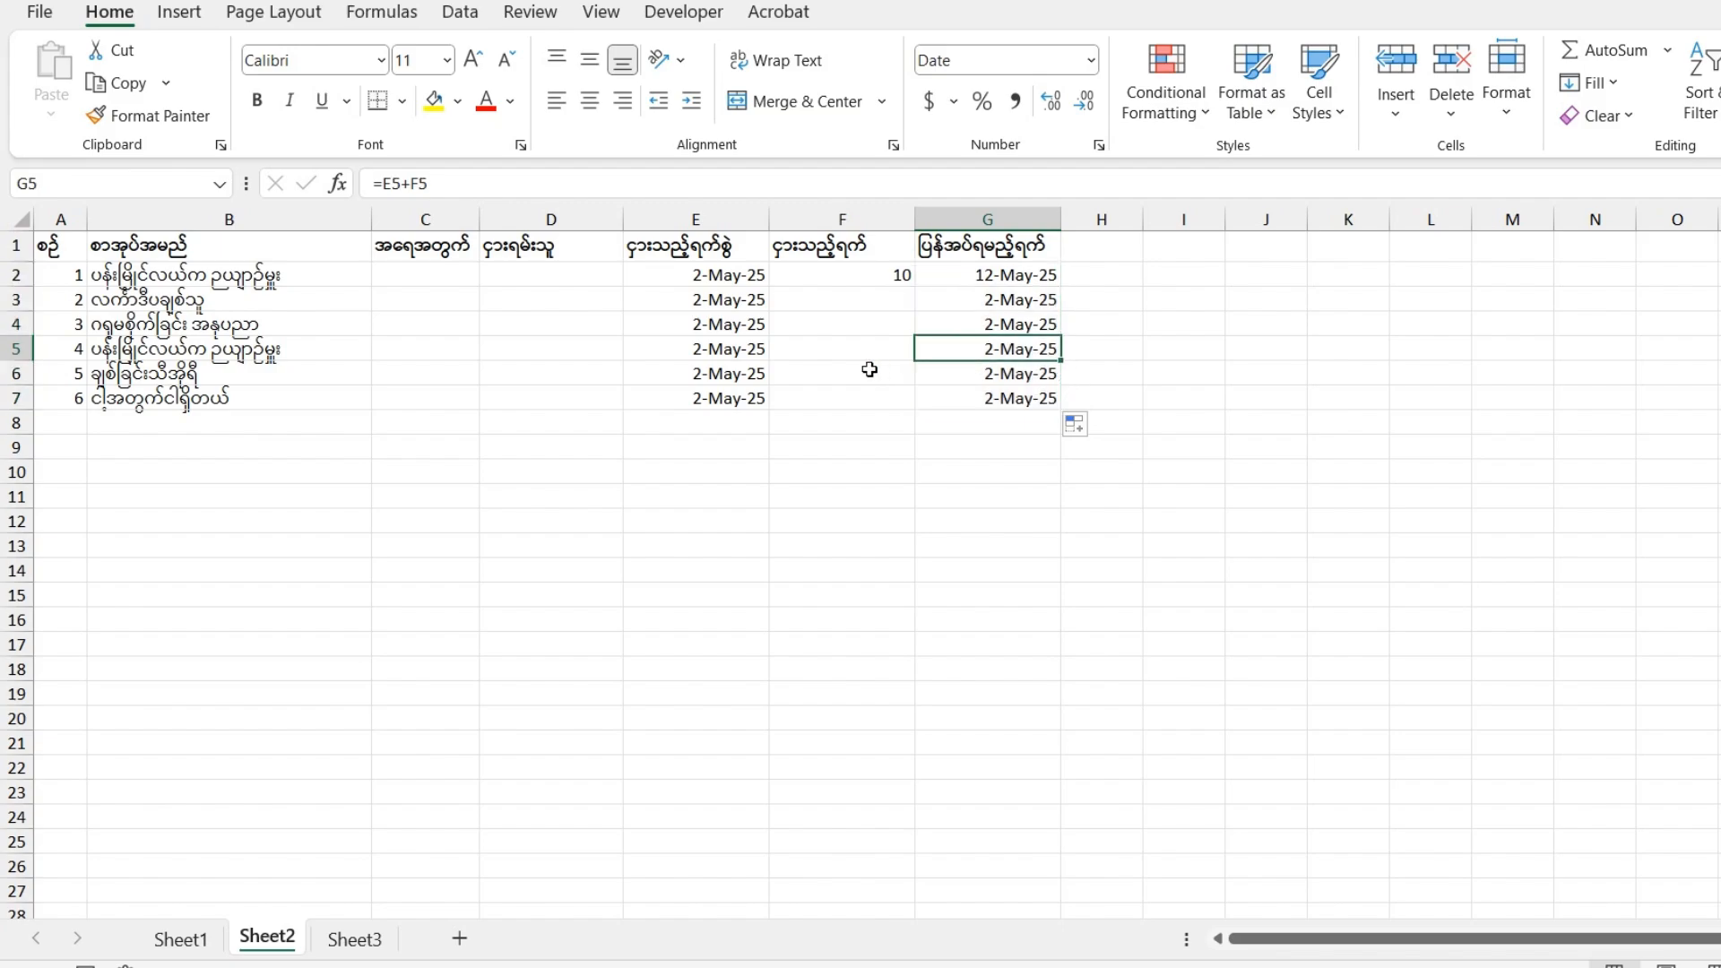
Fill the 10 rental days from F2 down to F7
{"action": "left_click_drag", "start_coordinate": [886, 275], "coordinate": [869, 400]}
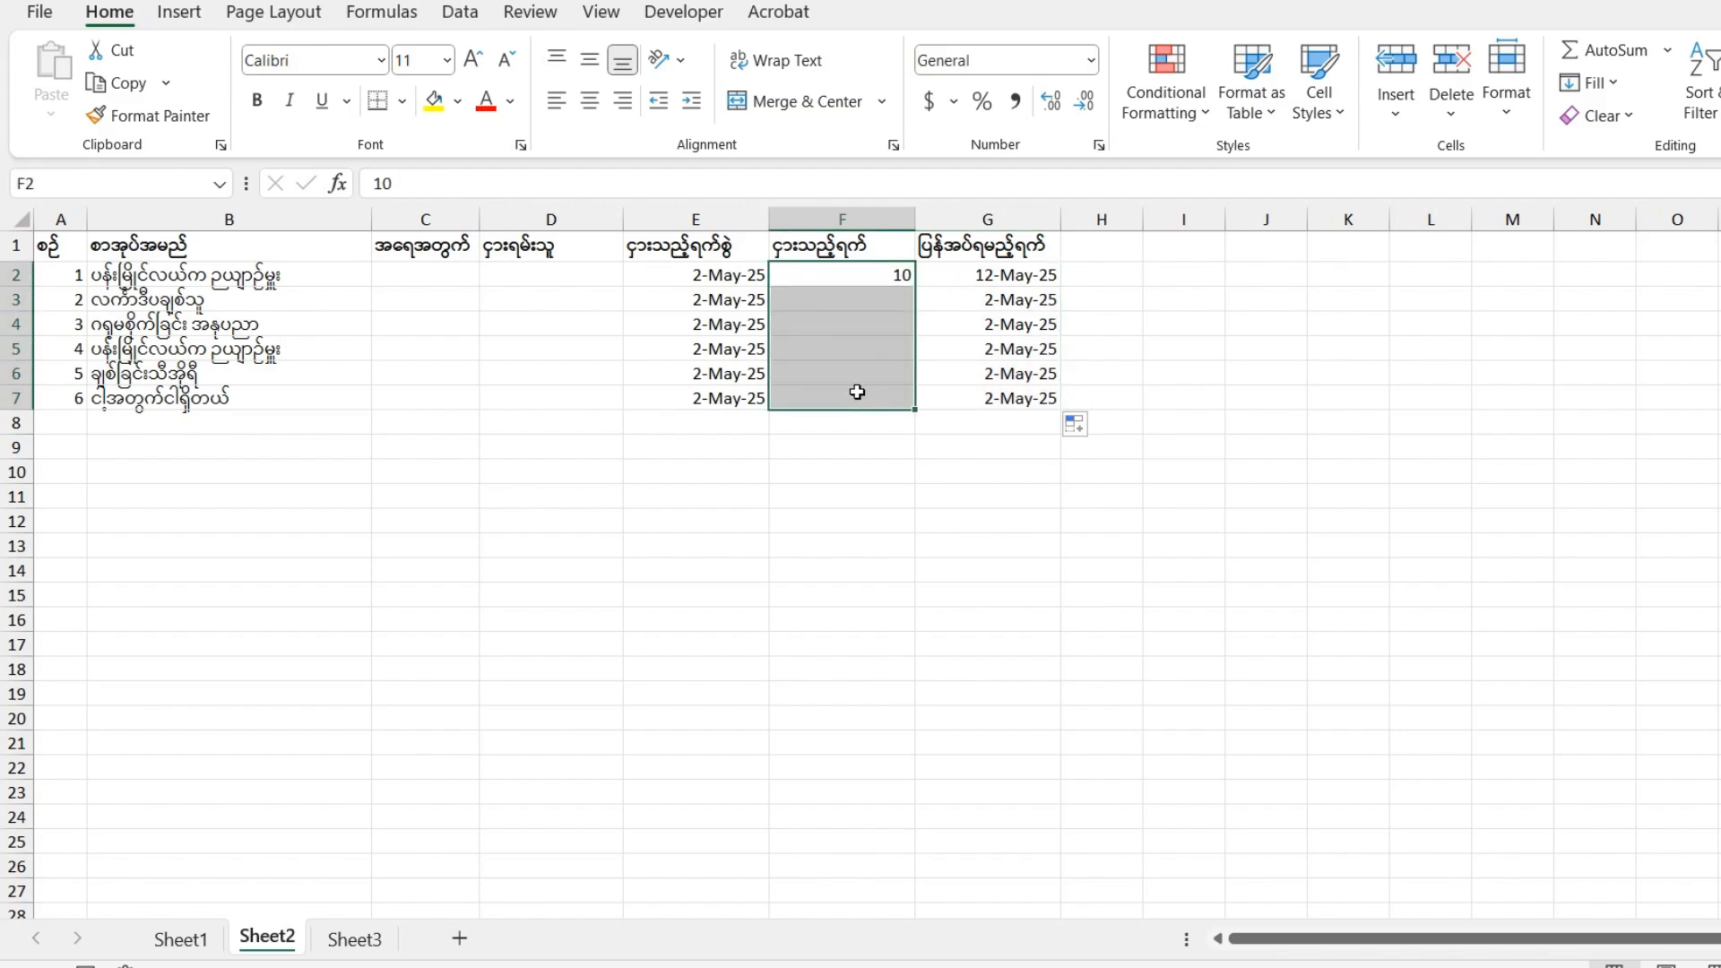
{"action": "key", "text": "ctrl+d"}
{"action": "left_click", "coordinate": [1023, 341]}
Choose 8-May-25 as the rental date in E3 and check the return dates in column G
{"action": "left_click", "coordinate": [752, 299]}
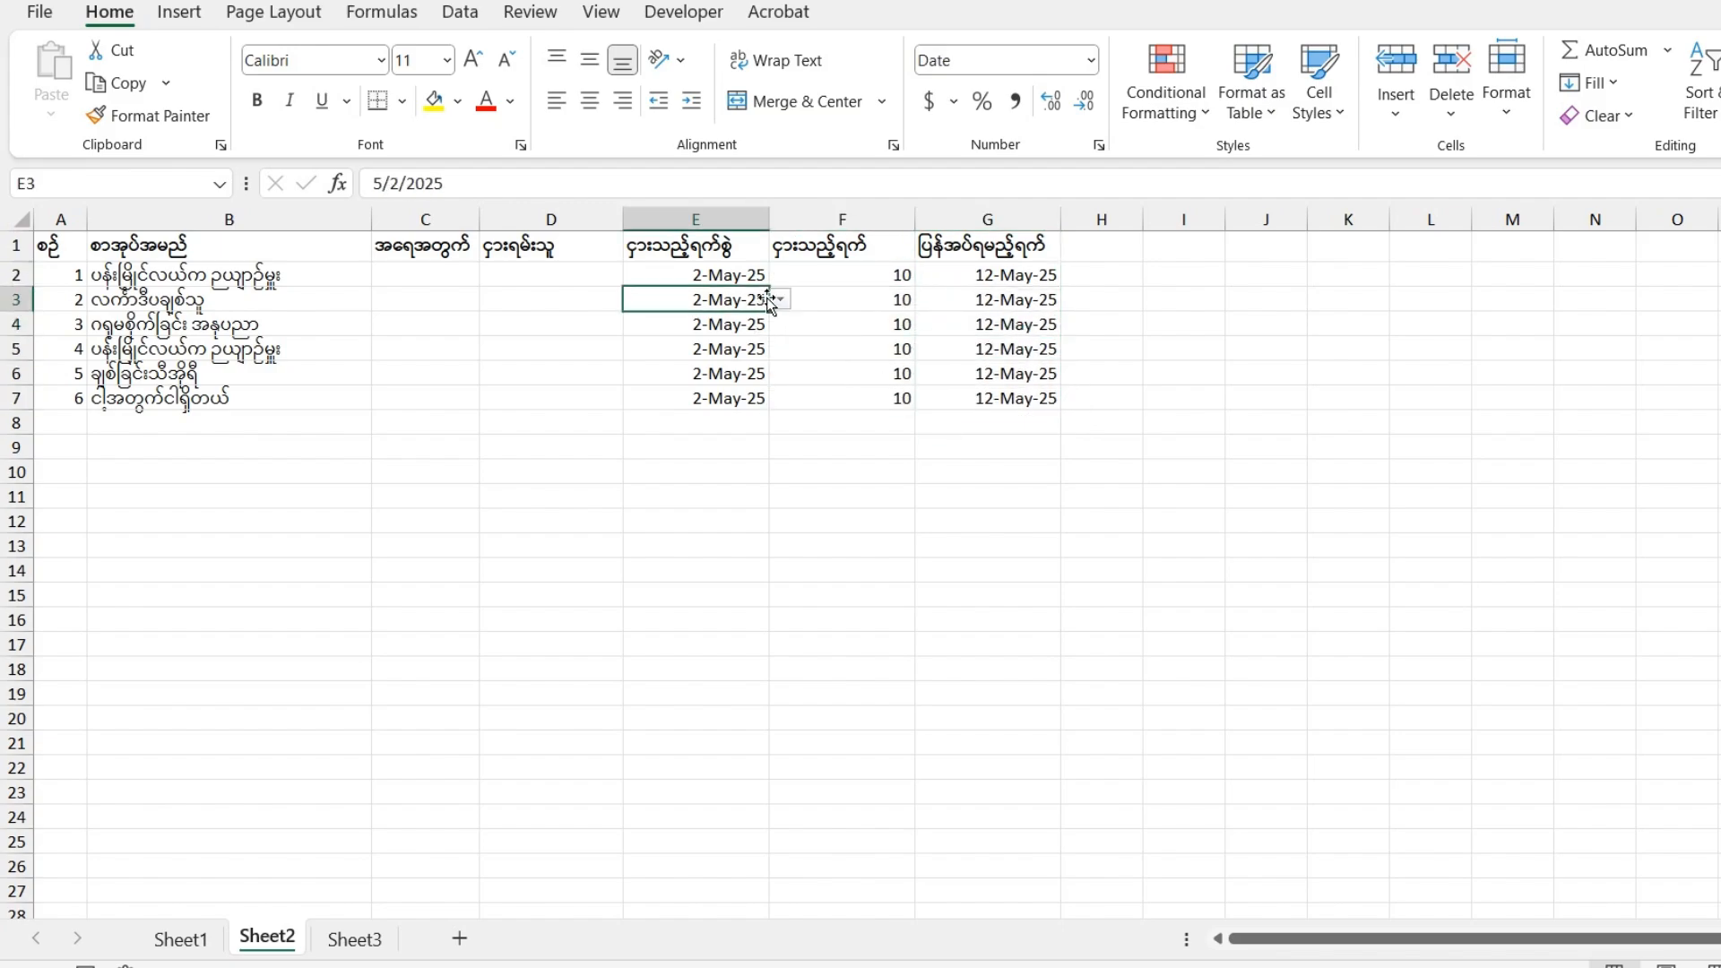
{"action": "left_click", "coordinate": [782, 299]}
{"action": "left_click", "coordinate": [756, 436]}
{"action": "left_click", "coordinate": [907, 304]}
{"action": "left_click", "coordinate": [993, 304]}
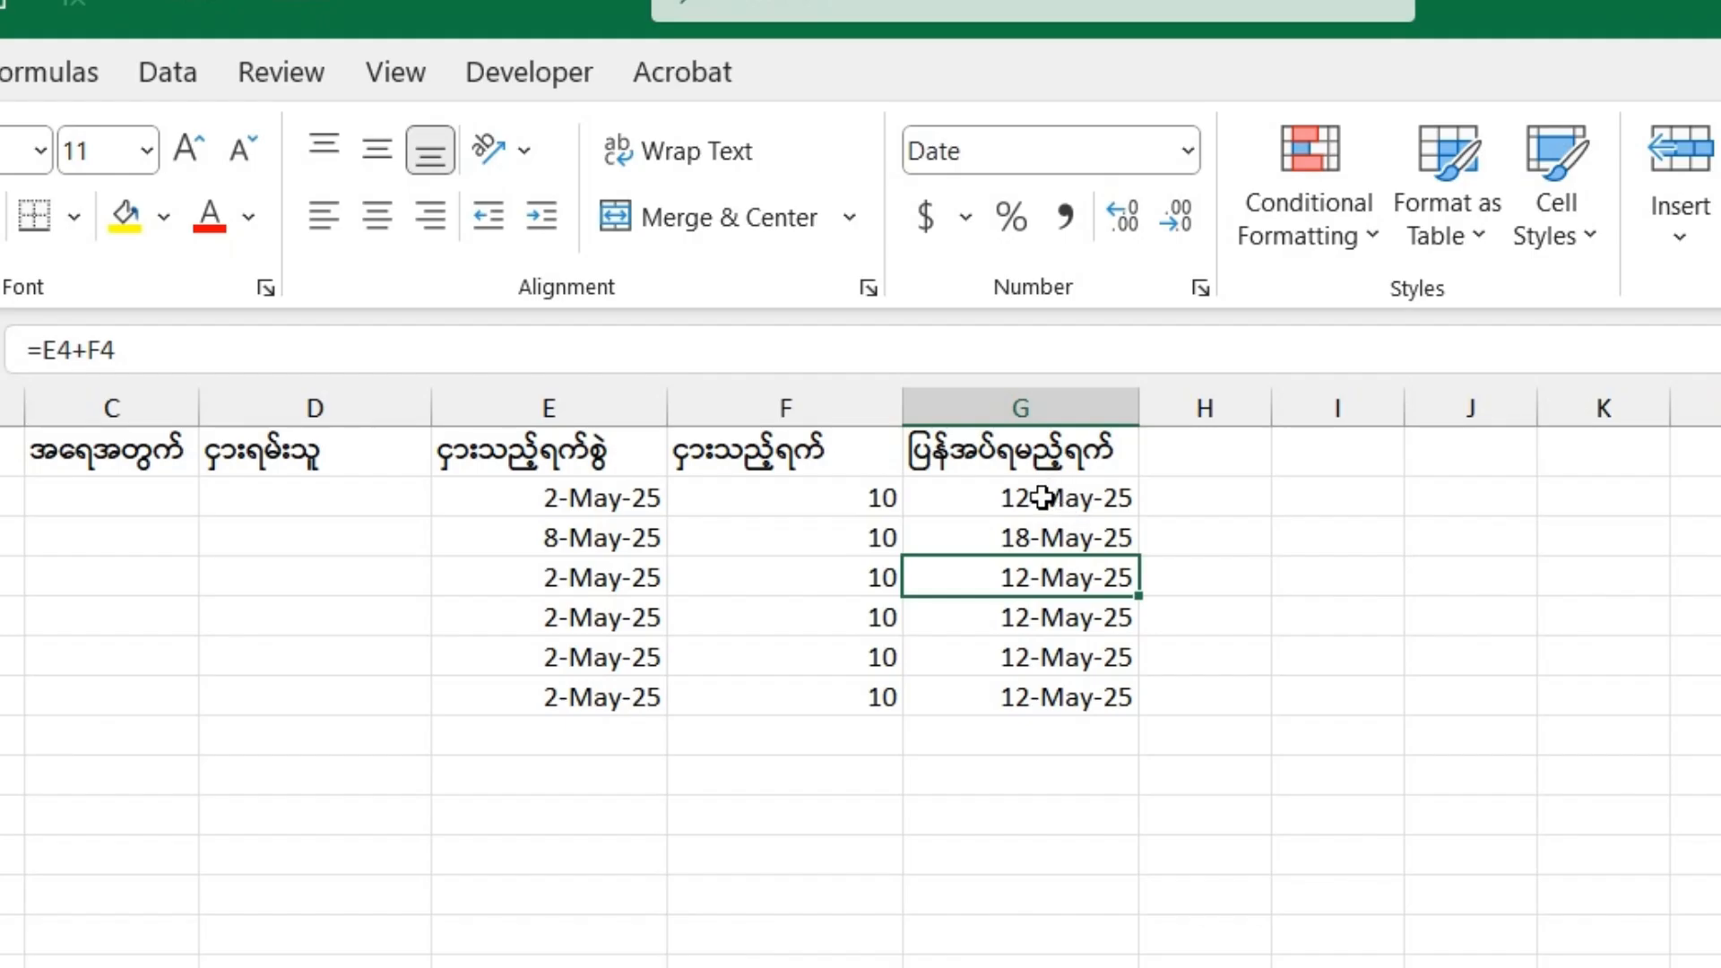
{"action": "left_click_drag", "start_coordinate": [1042, 498], "coordinate": [1037, 581]}
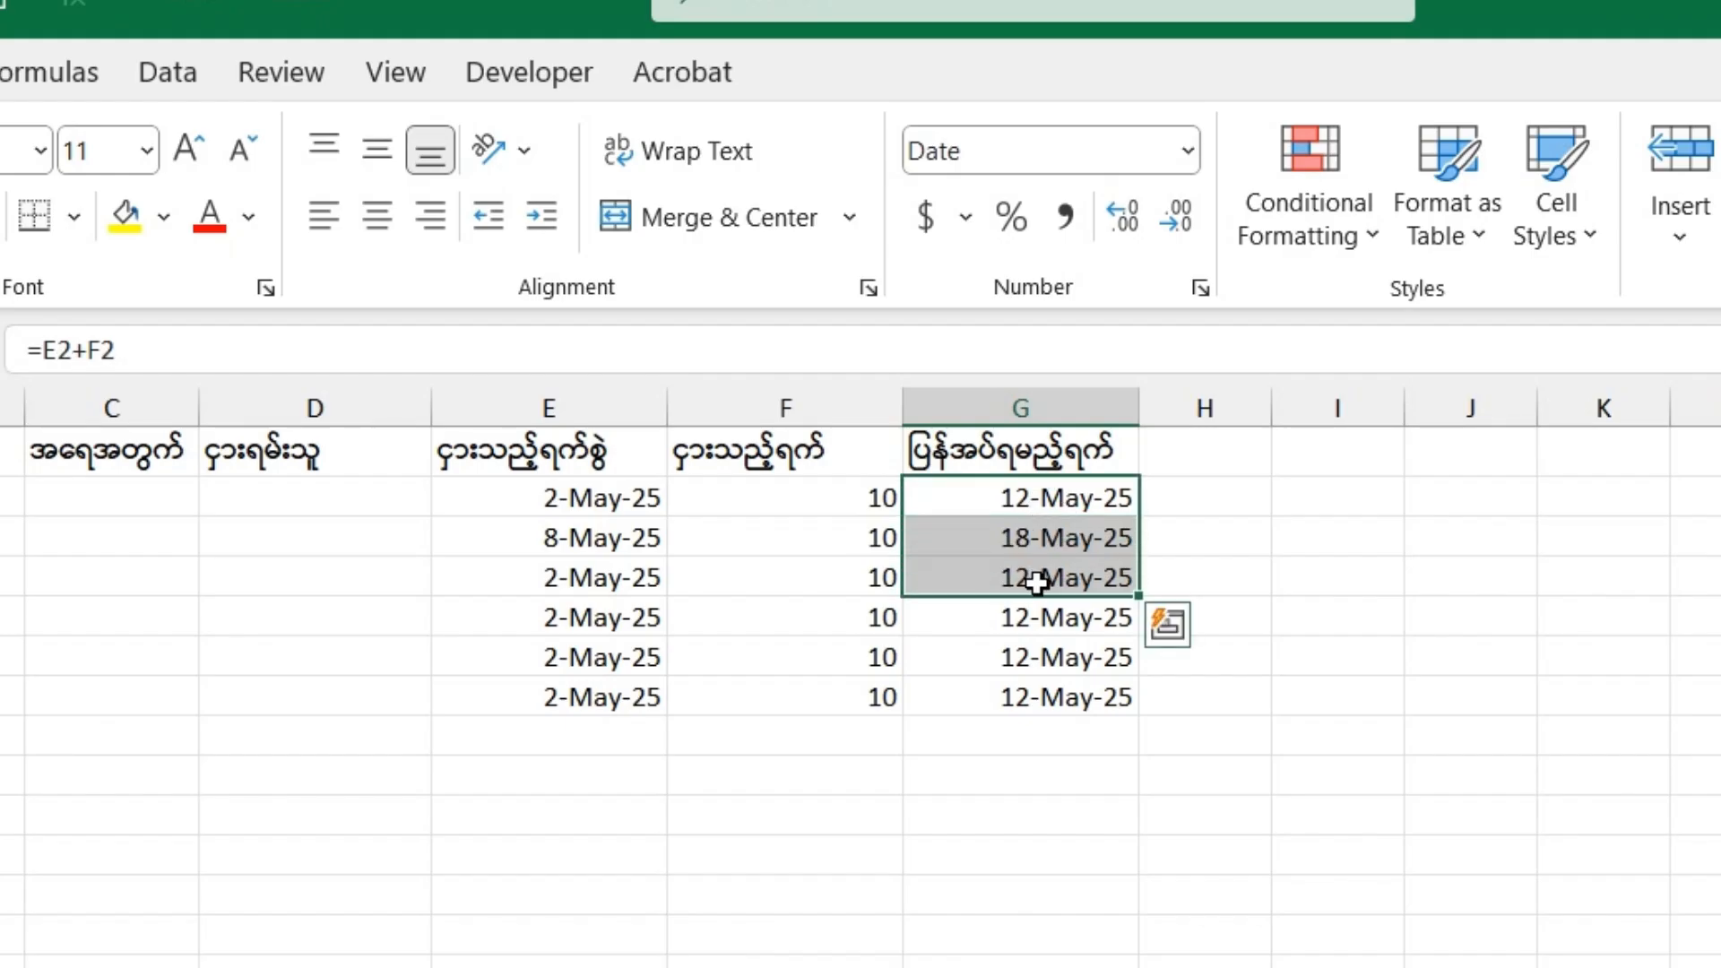
{"action": "left_click", "coordinate": [1061, 555]}
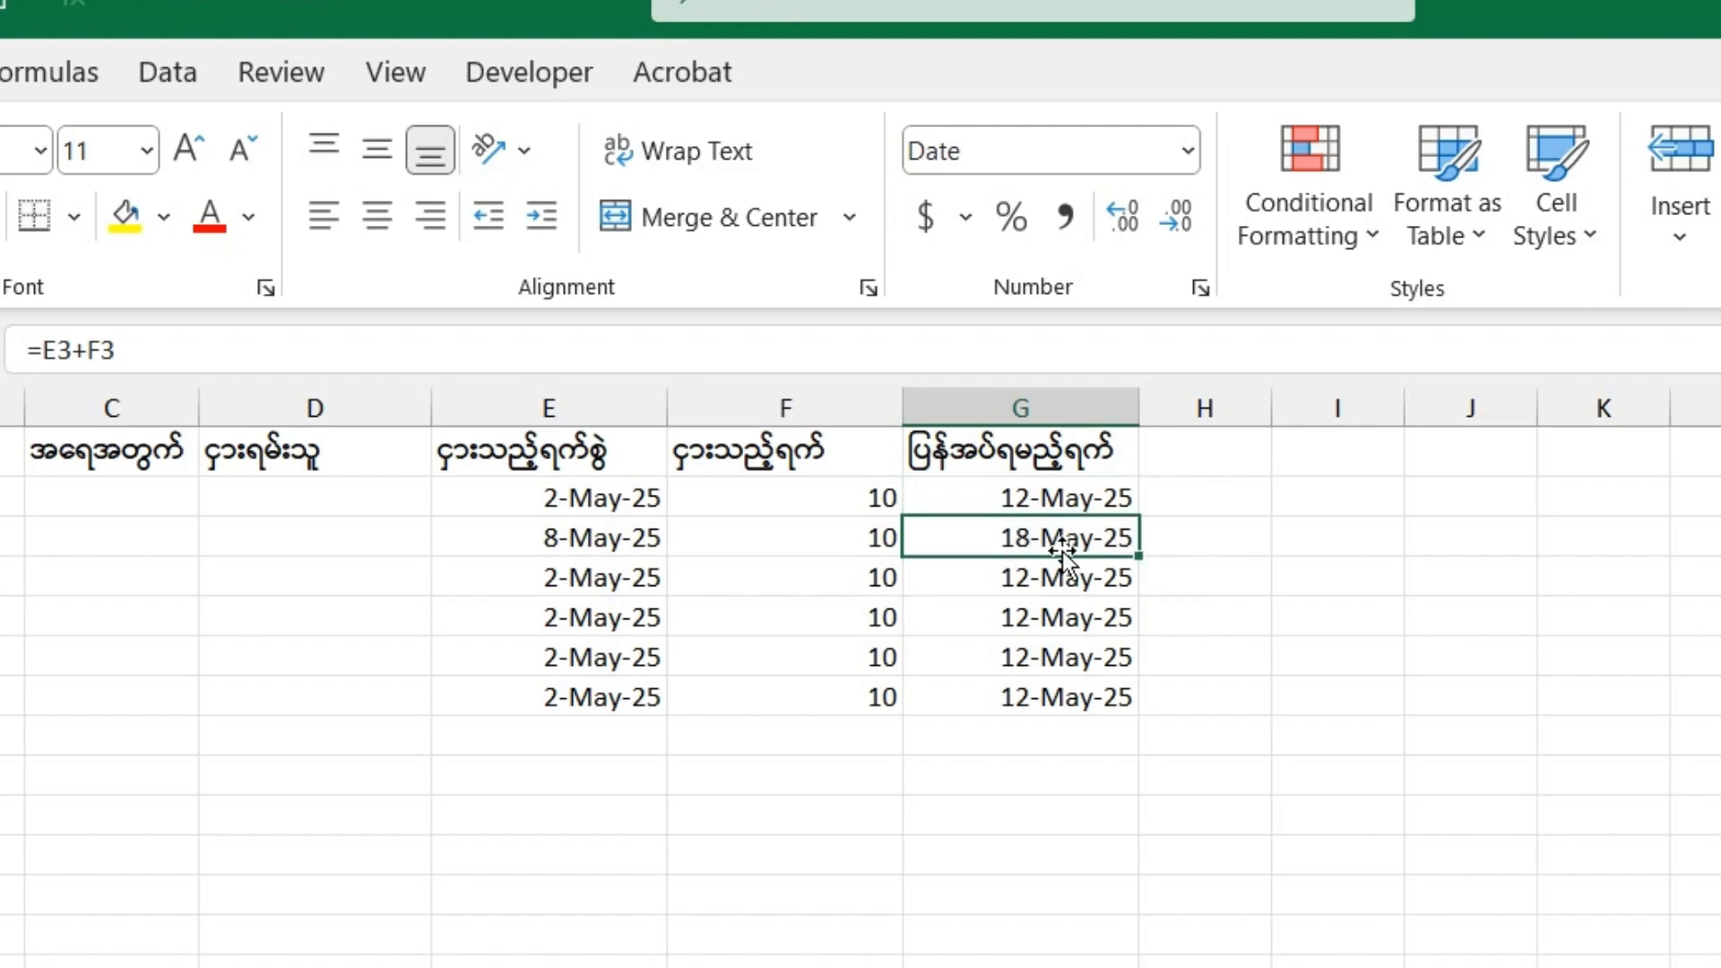
Set the rental days in F4 to 3 and check the return date in G4
{"action": "left_click", "coordinate": [1059, 581]}
{"action": "left_click", "coordinate": [881, 586]}
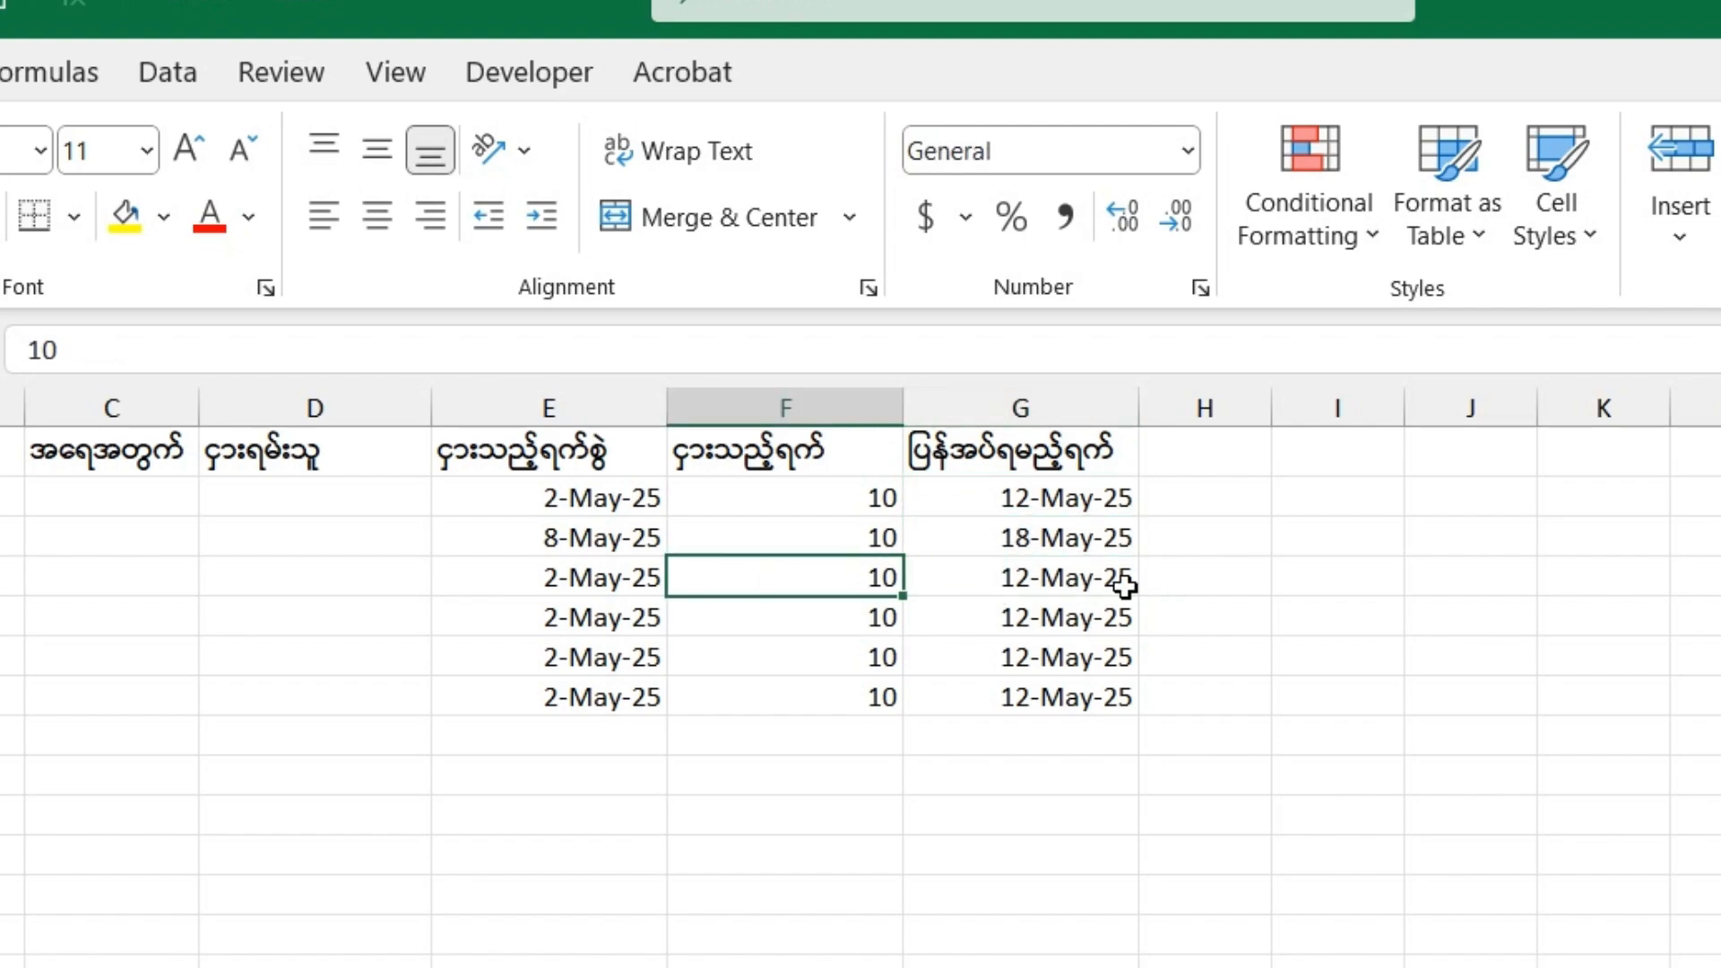
{"action": "type", "text": "3"}
{"action": "key", "text": "Return"}
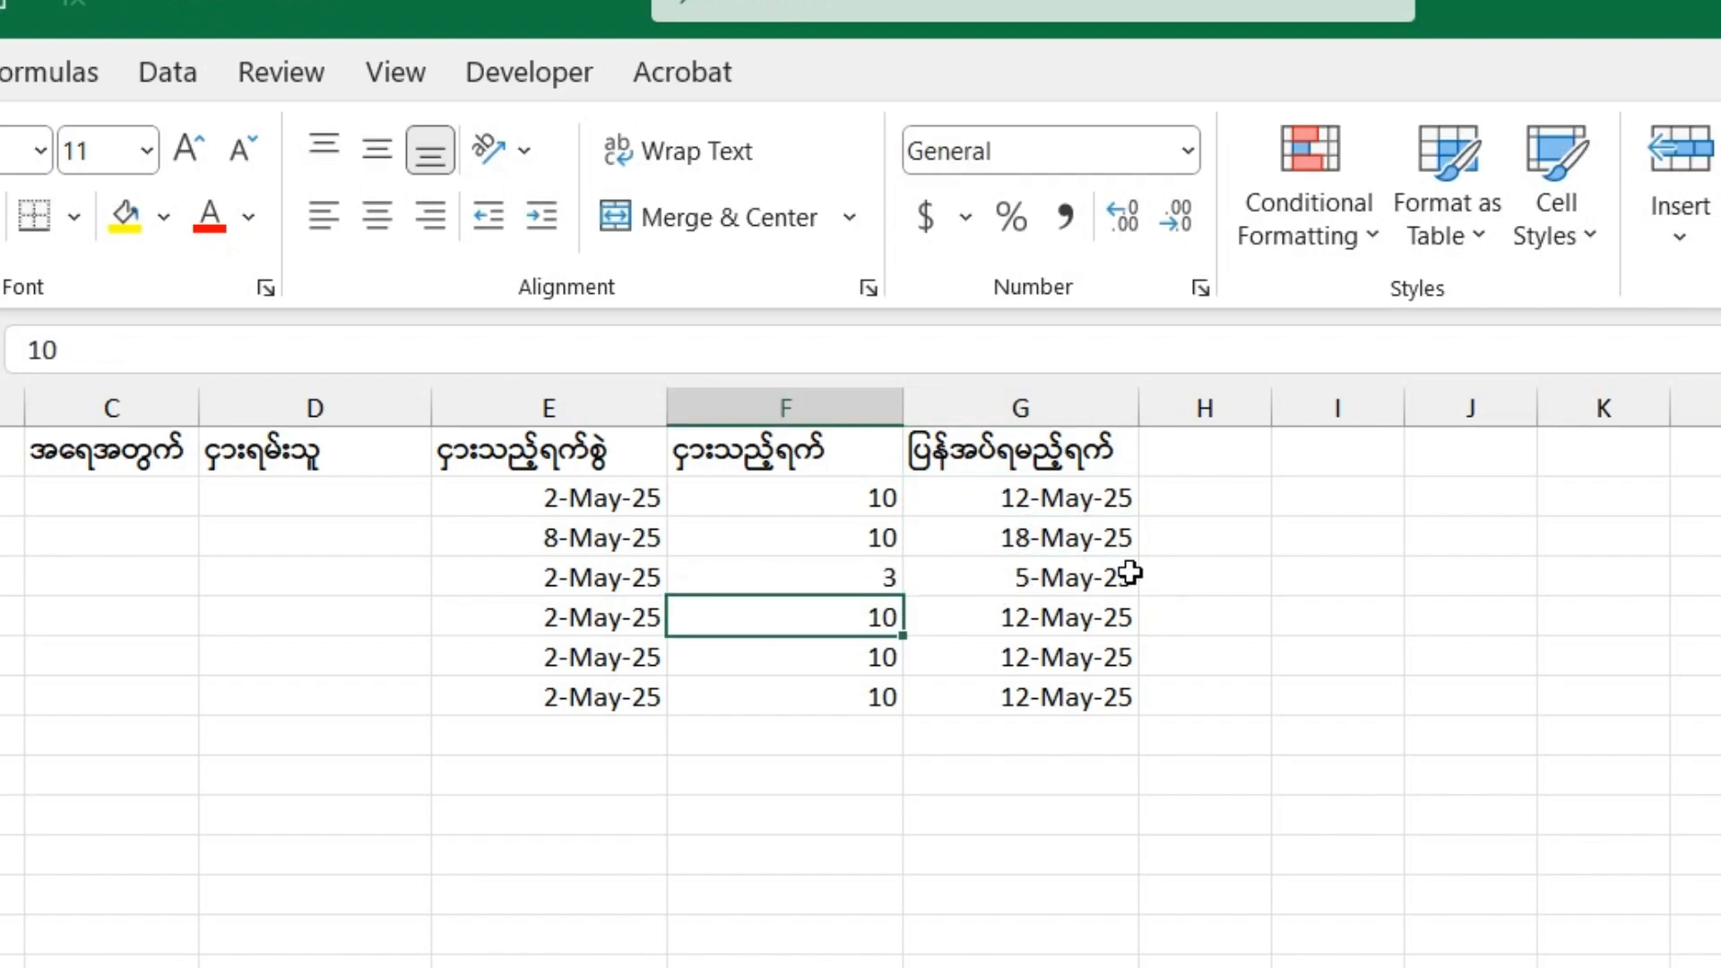
{"action": "left_click", "coordinate": [1061, 594]}
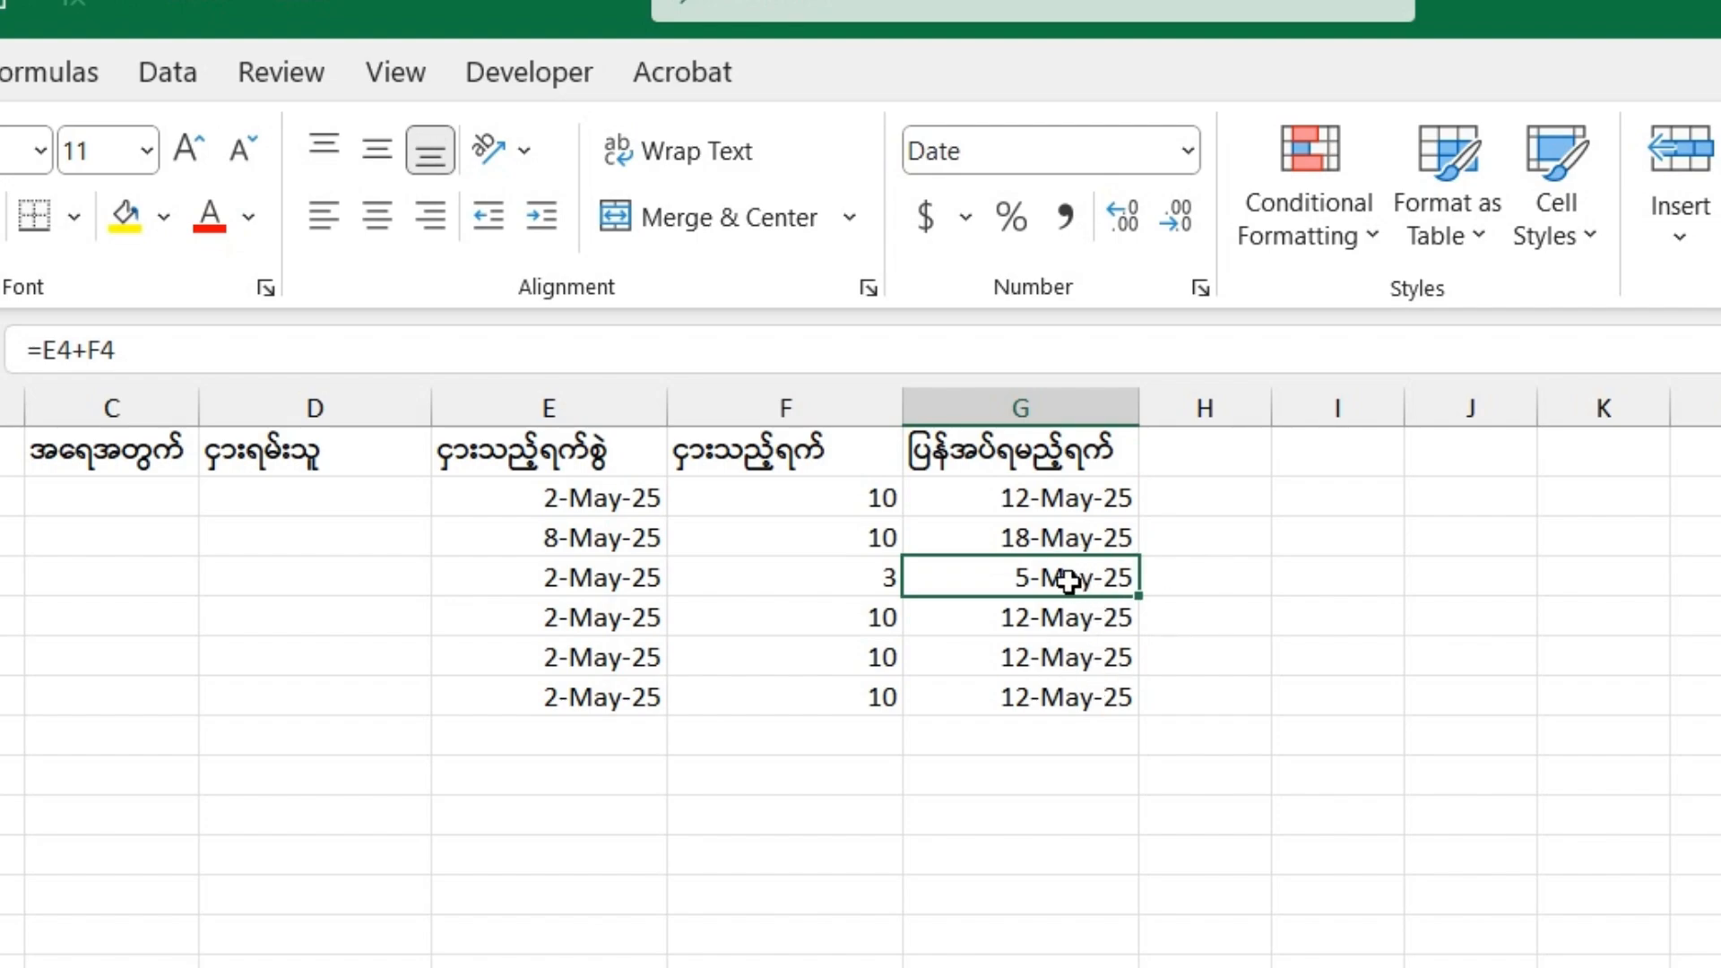
Start a new conditional formatting rule for the return dates G2:G7 that uses a formula to determine which cells to format
{"action": "left_click", "coordinate": [1051, 498]}
{"action": "left_click_drag", "start_coordinate": [1050, 498], "coordinate": [1102, 695]}
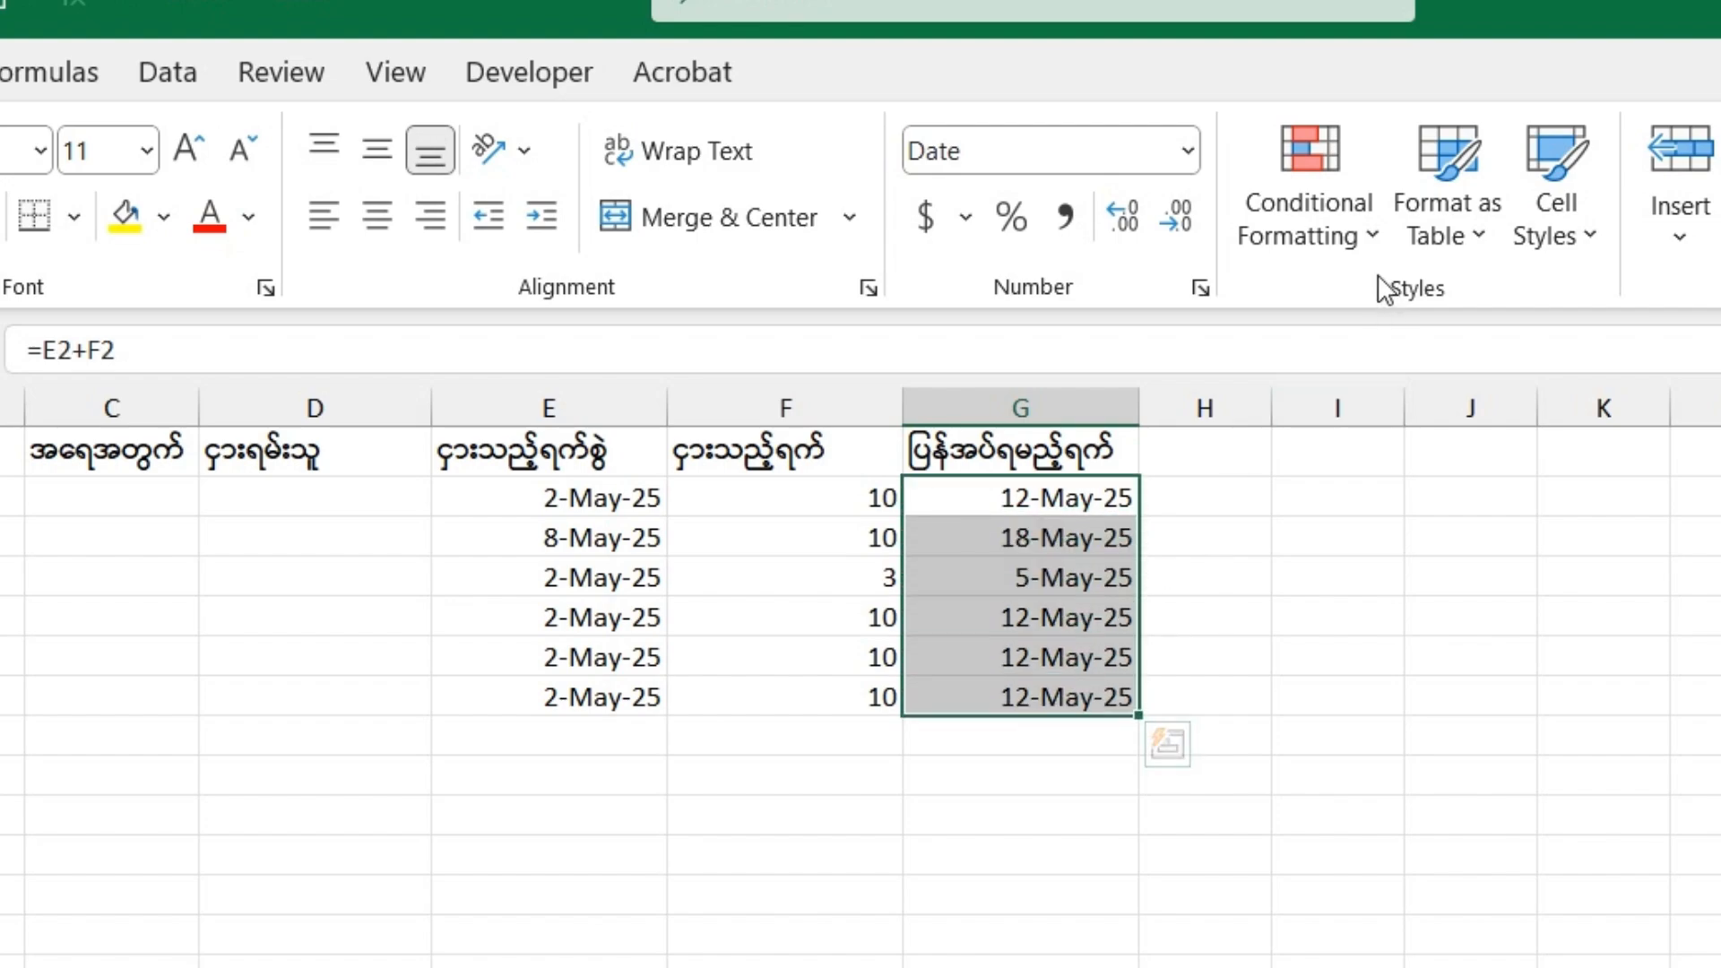
{"action": "left_click", "coordinate": [1328, 240]}
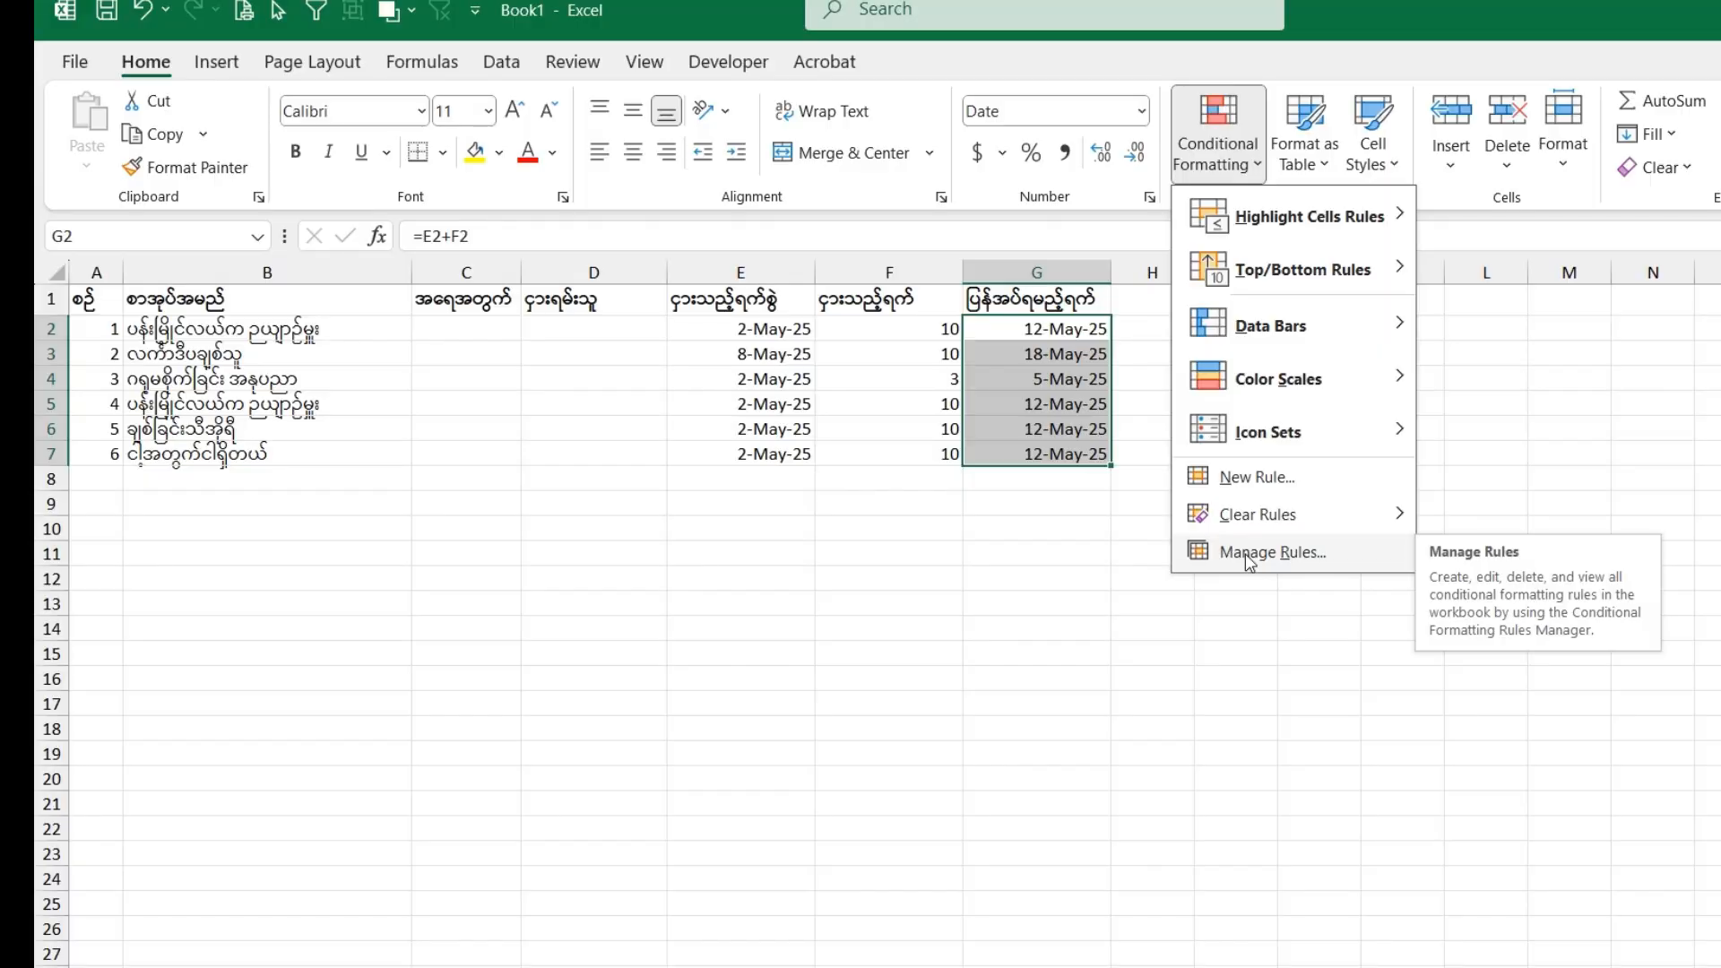
{"action": "left_click", "coordinate": [1245, 552]}
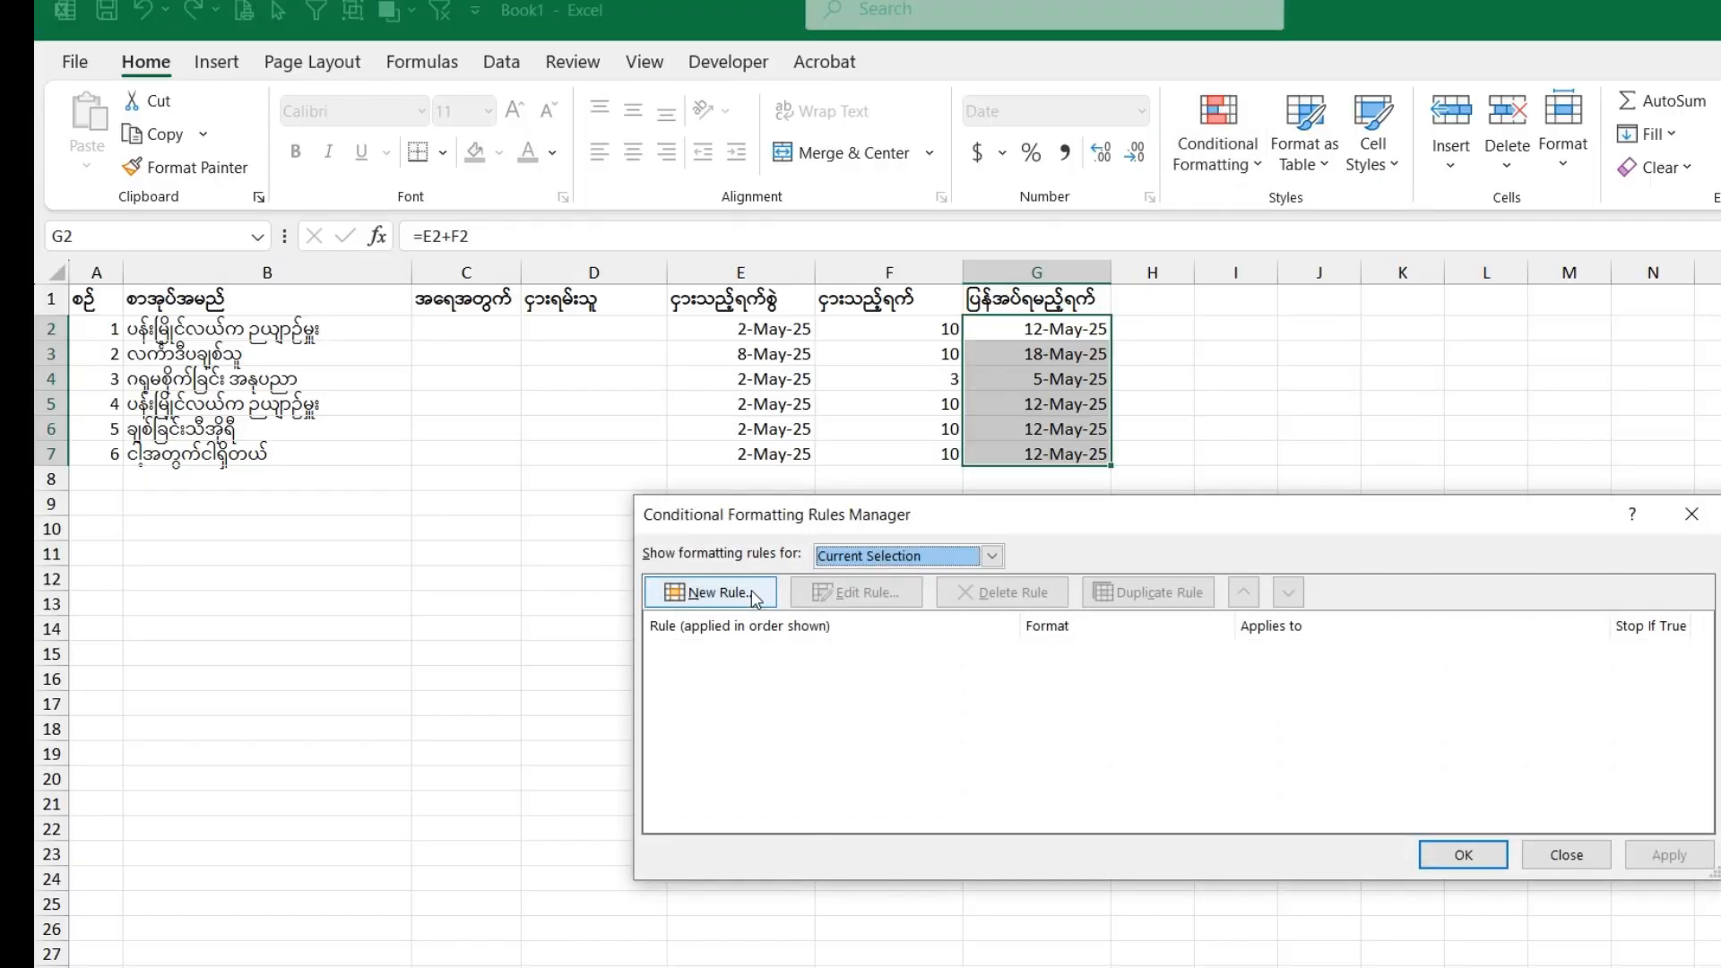
{"action": "left_click", "coordinate": [751, 589]}
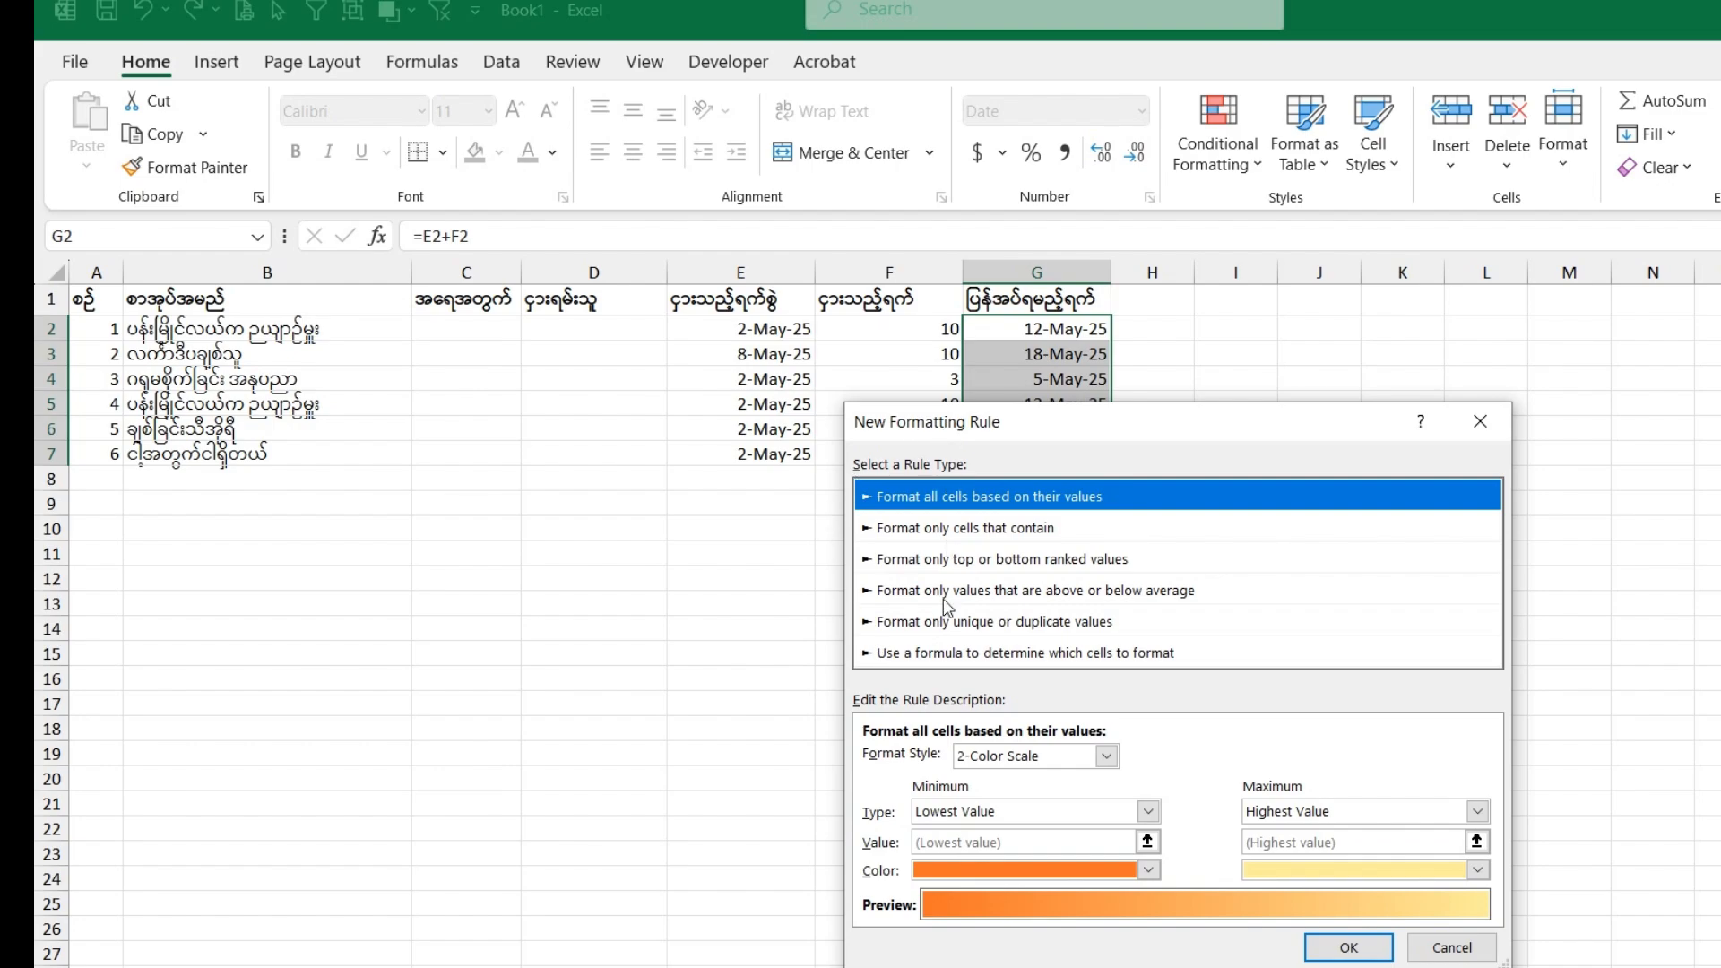
{"action": "left_click", "coordinate": [944, 655]}
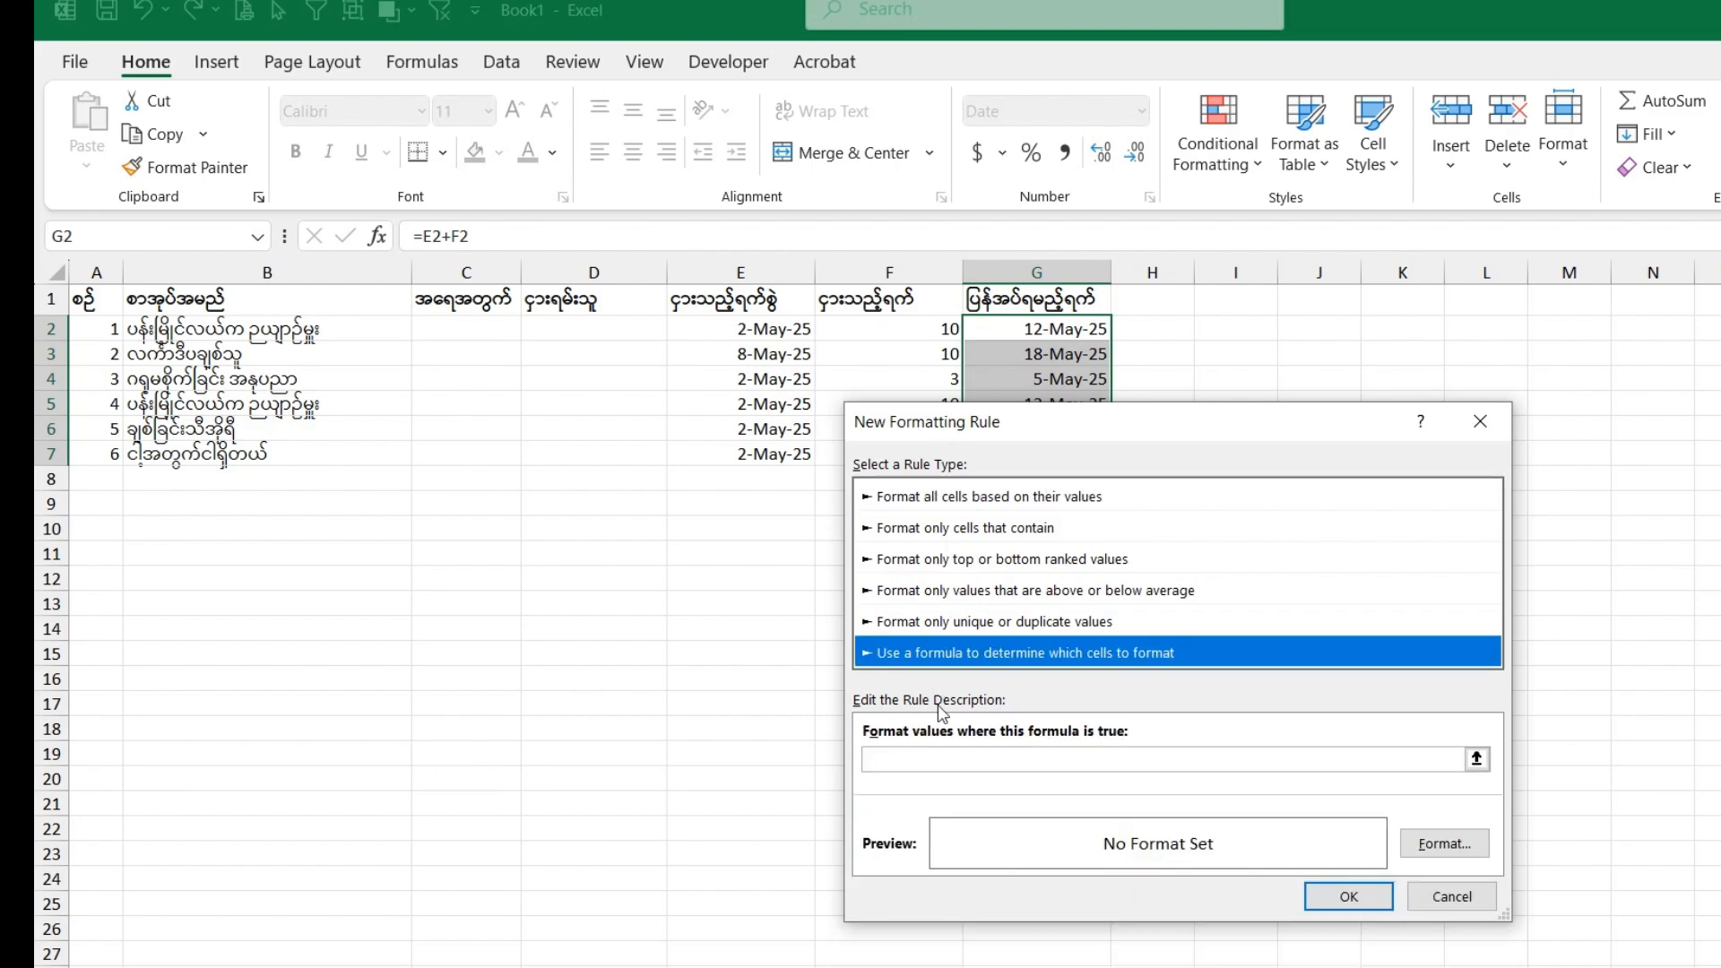
Enter =G2<TODAY() as the rule's formula, with a relative reference to G2
{"action": "left_click", "coordinate": [930, 757]}
{"action": "left_click_drag", "start_coordinate": [1314, 422], "coordinate": [511, 374]}
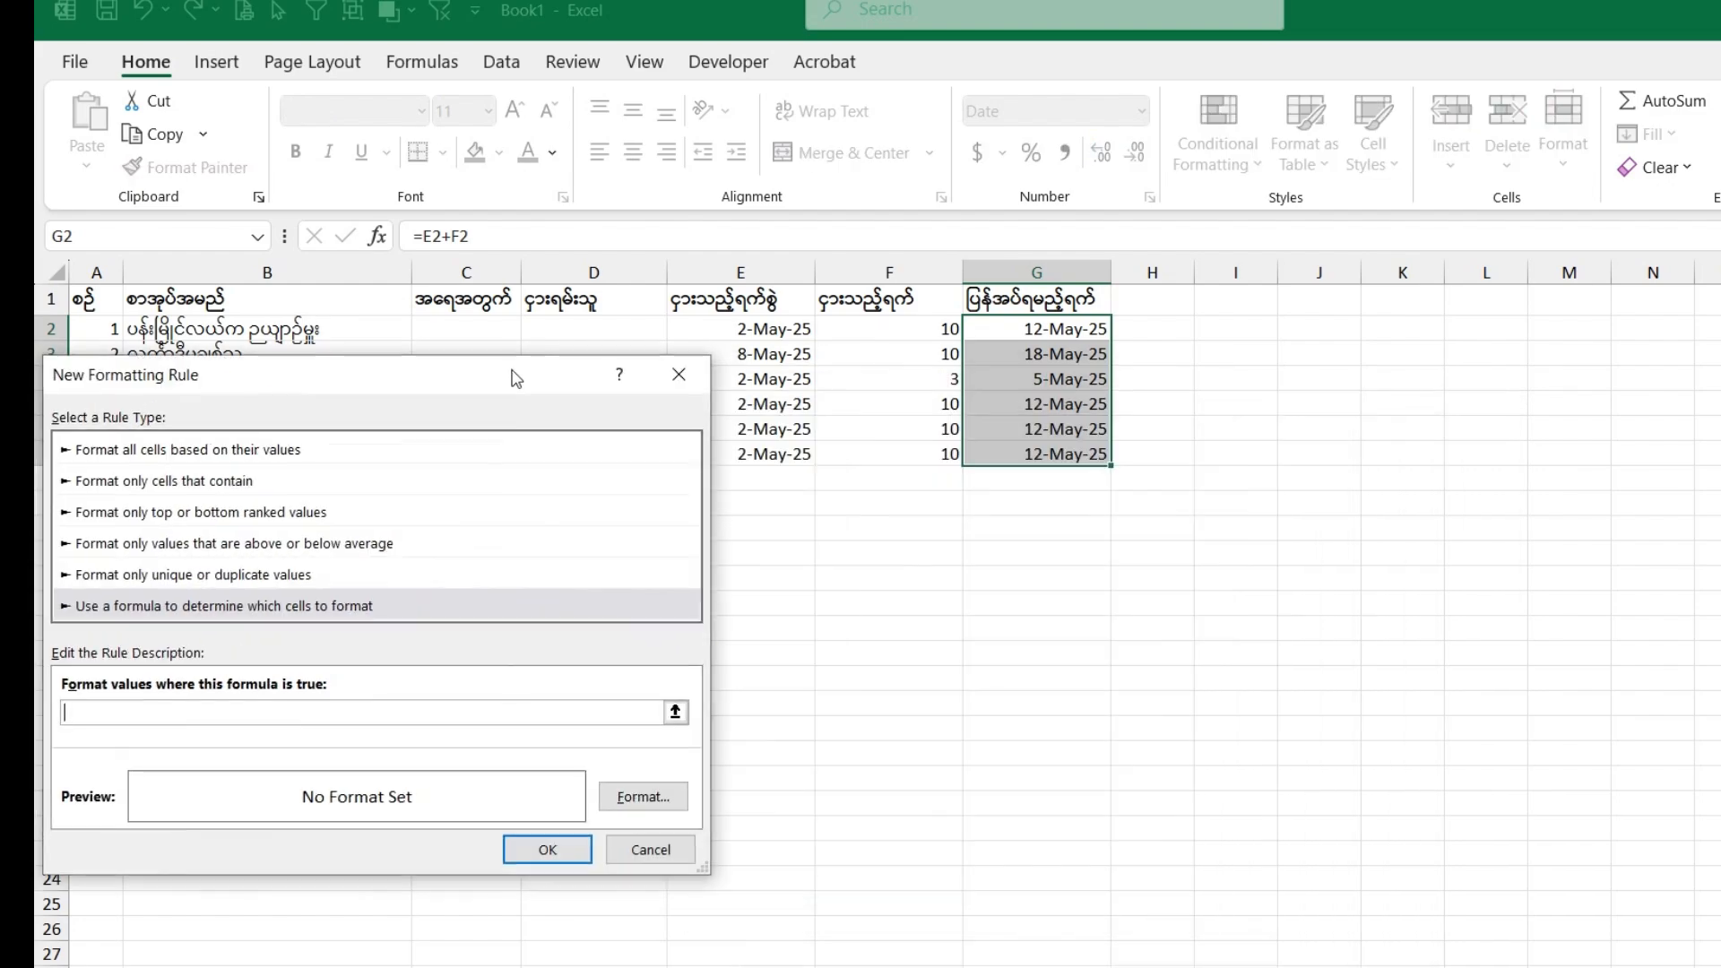
{"action": "left_click", "coordinate": [1037, 334]}
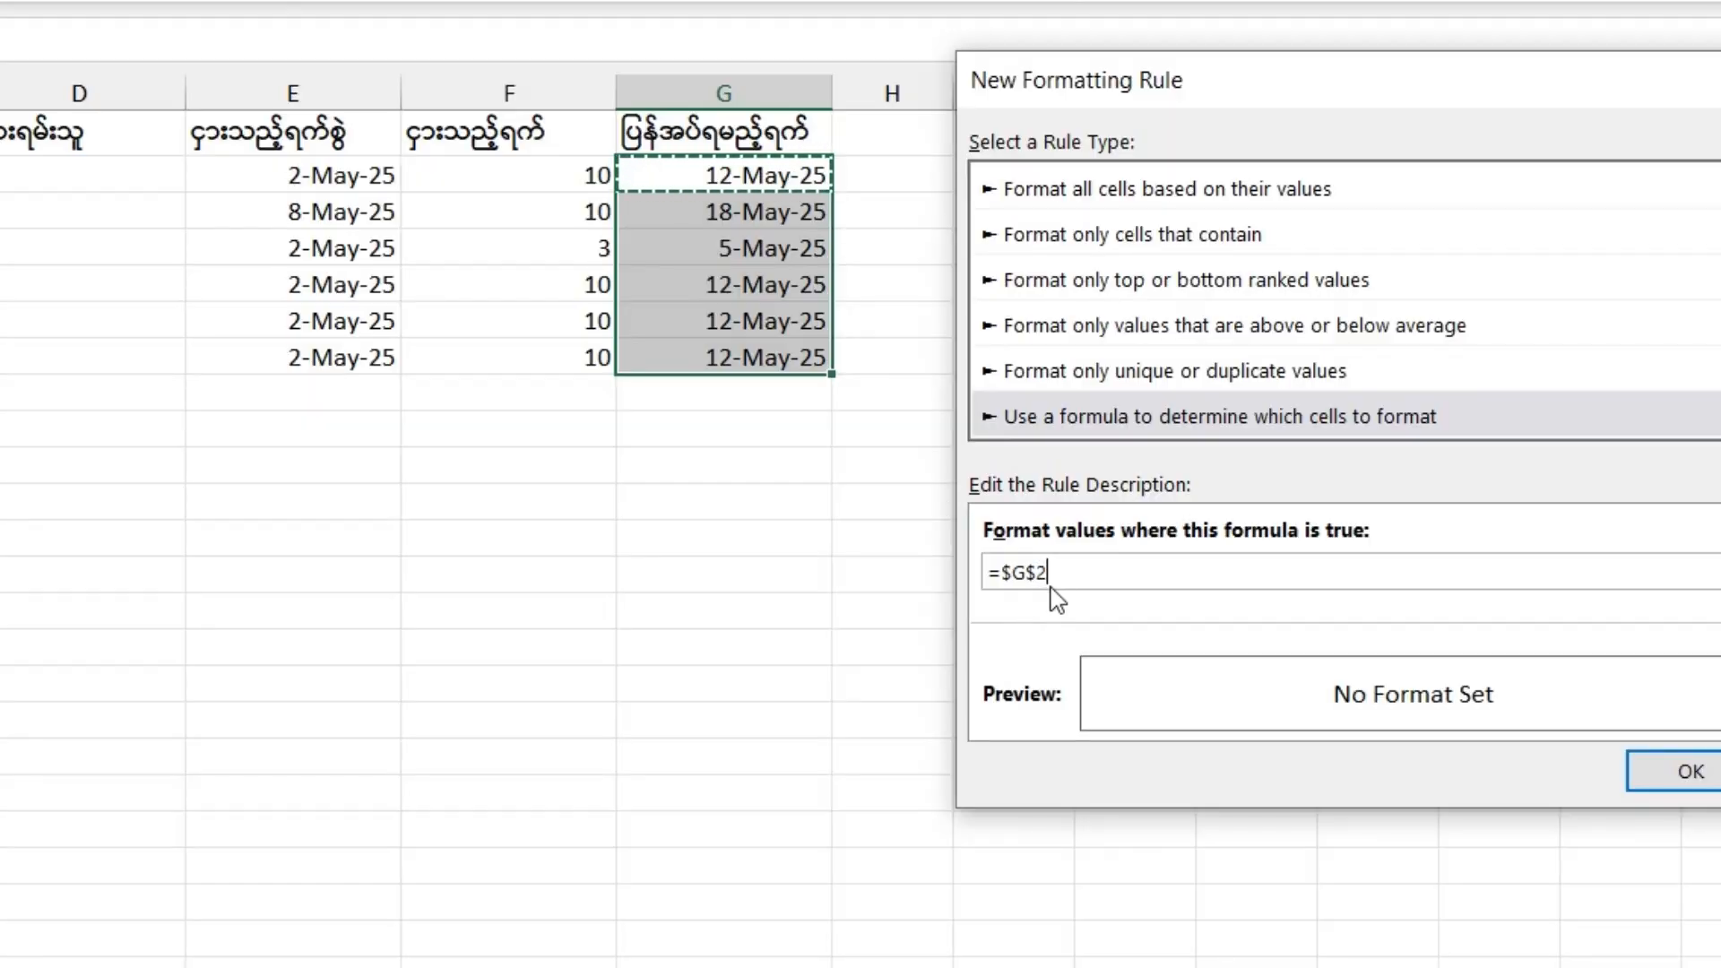
{"action": "key", "text": "F4"}
{"action": "key", "text": "F4"}
{"action": "type", "text": "<Today("}
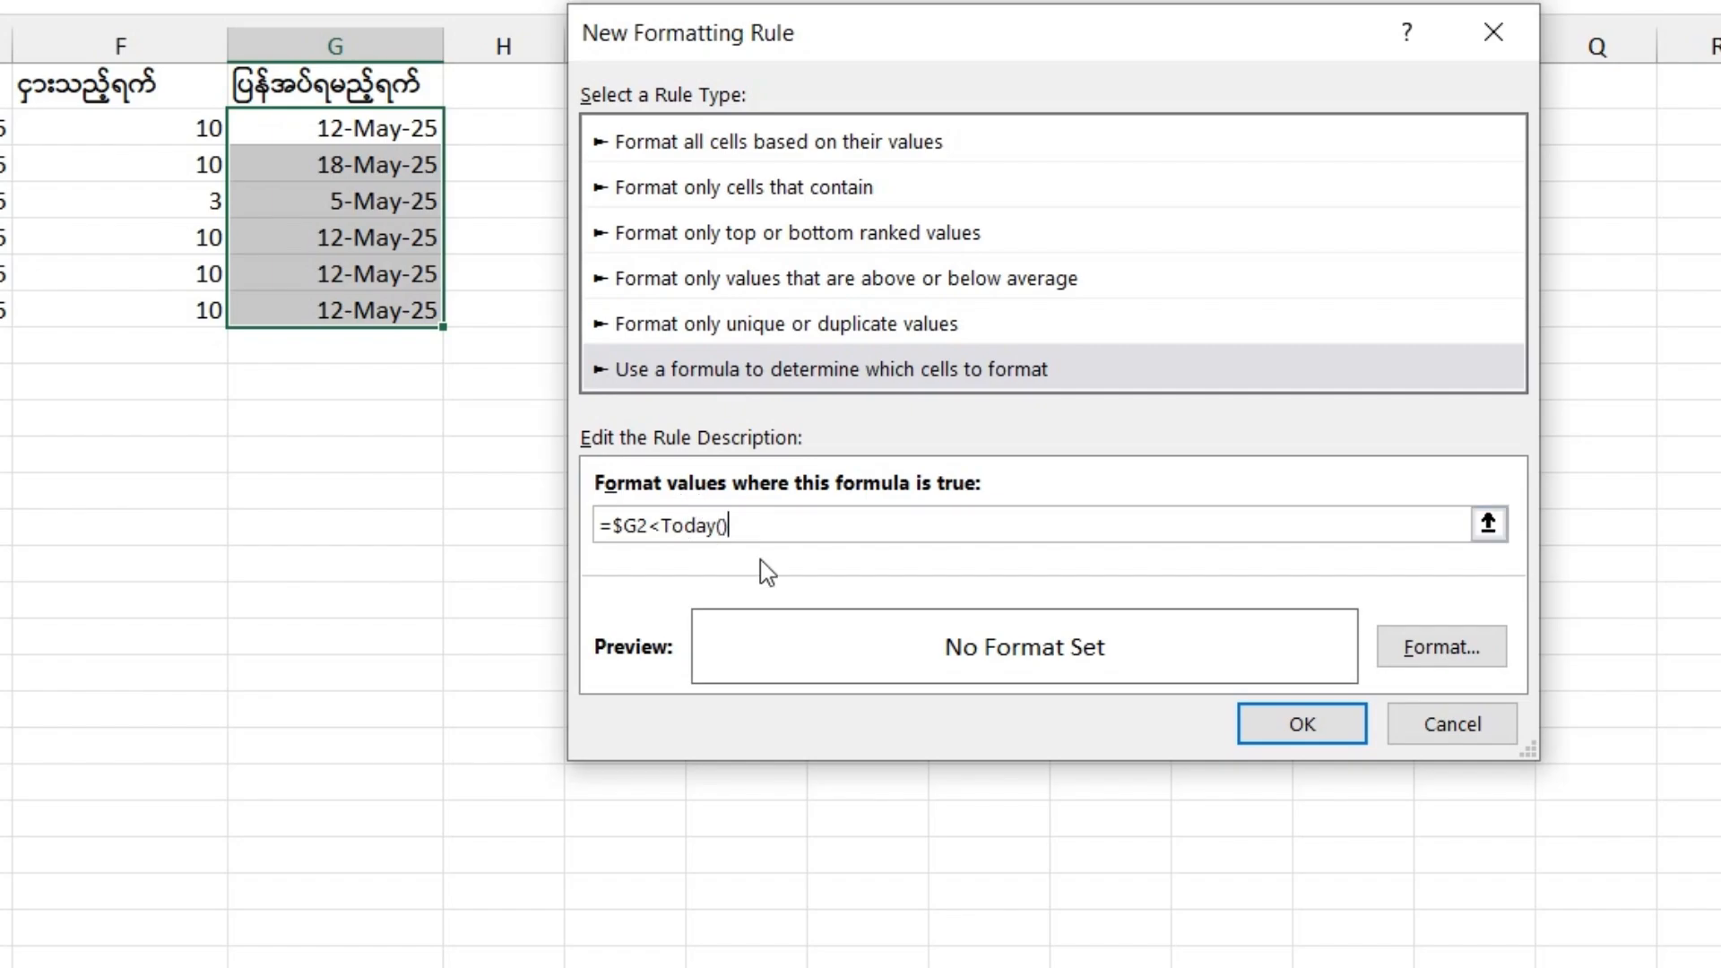
Give the overdue-date rule a light green background fill and save the new rule
{"action": "left_click", "coordinate": [1480, 662]}
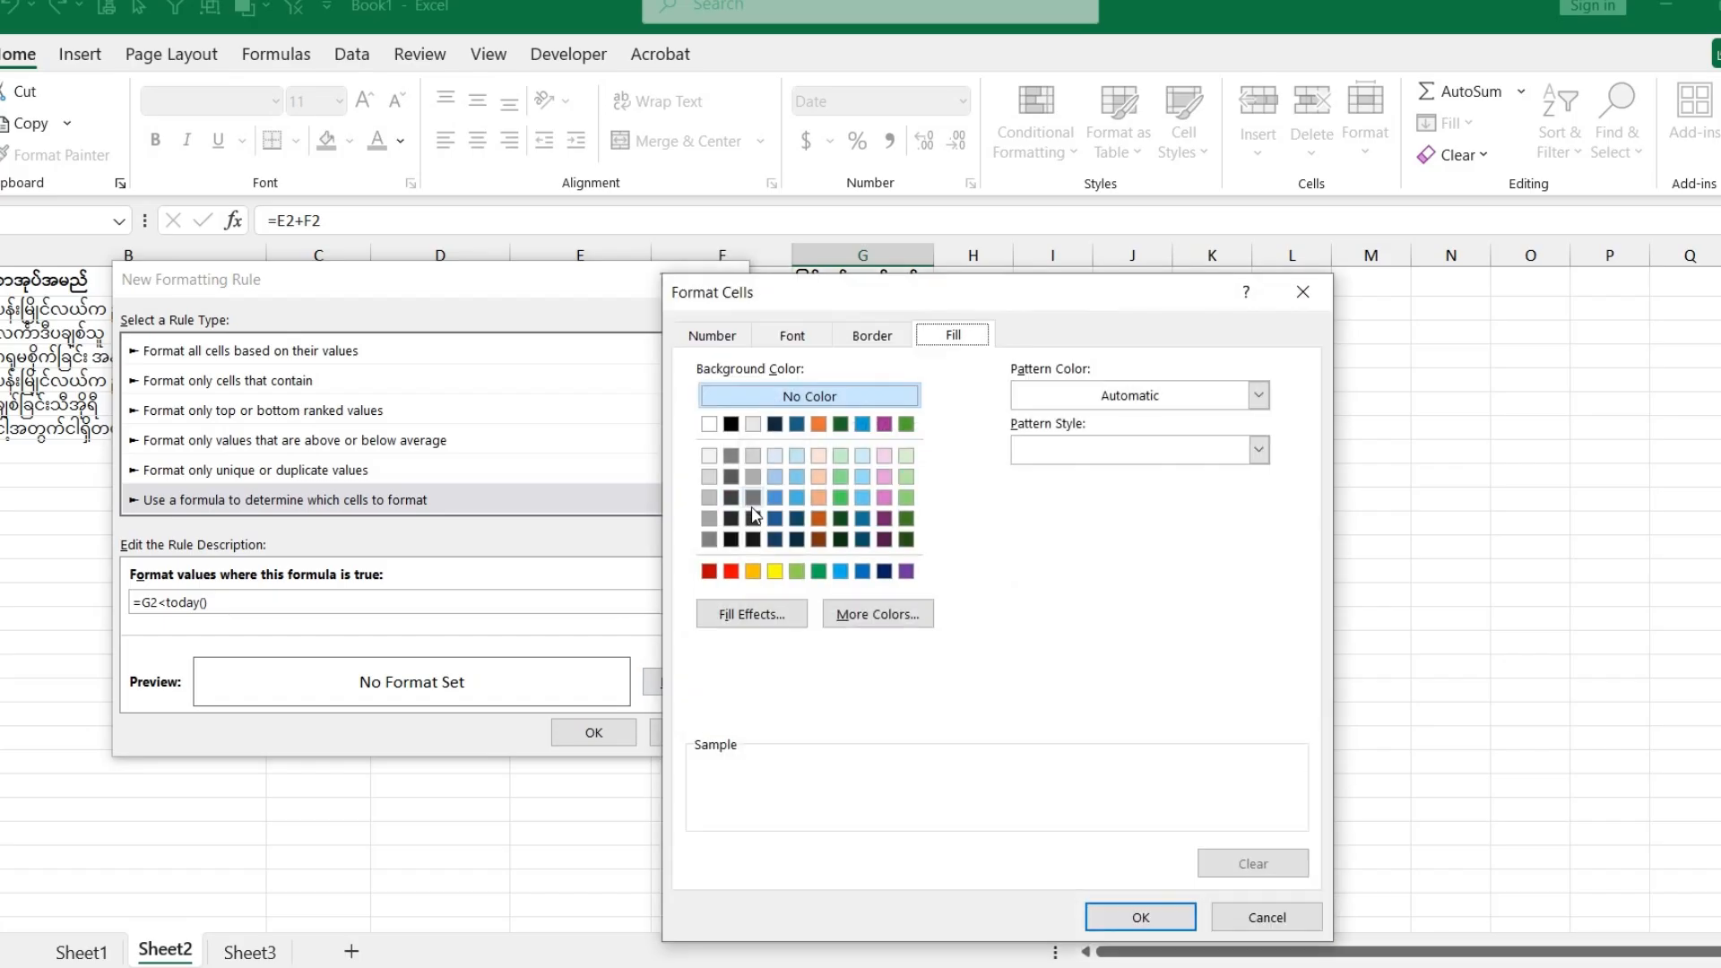
{"action": "left_click", "coordinate": [709, 572]}
{"action": "left_click", "coordinate": [905, 497]}
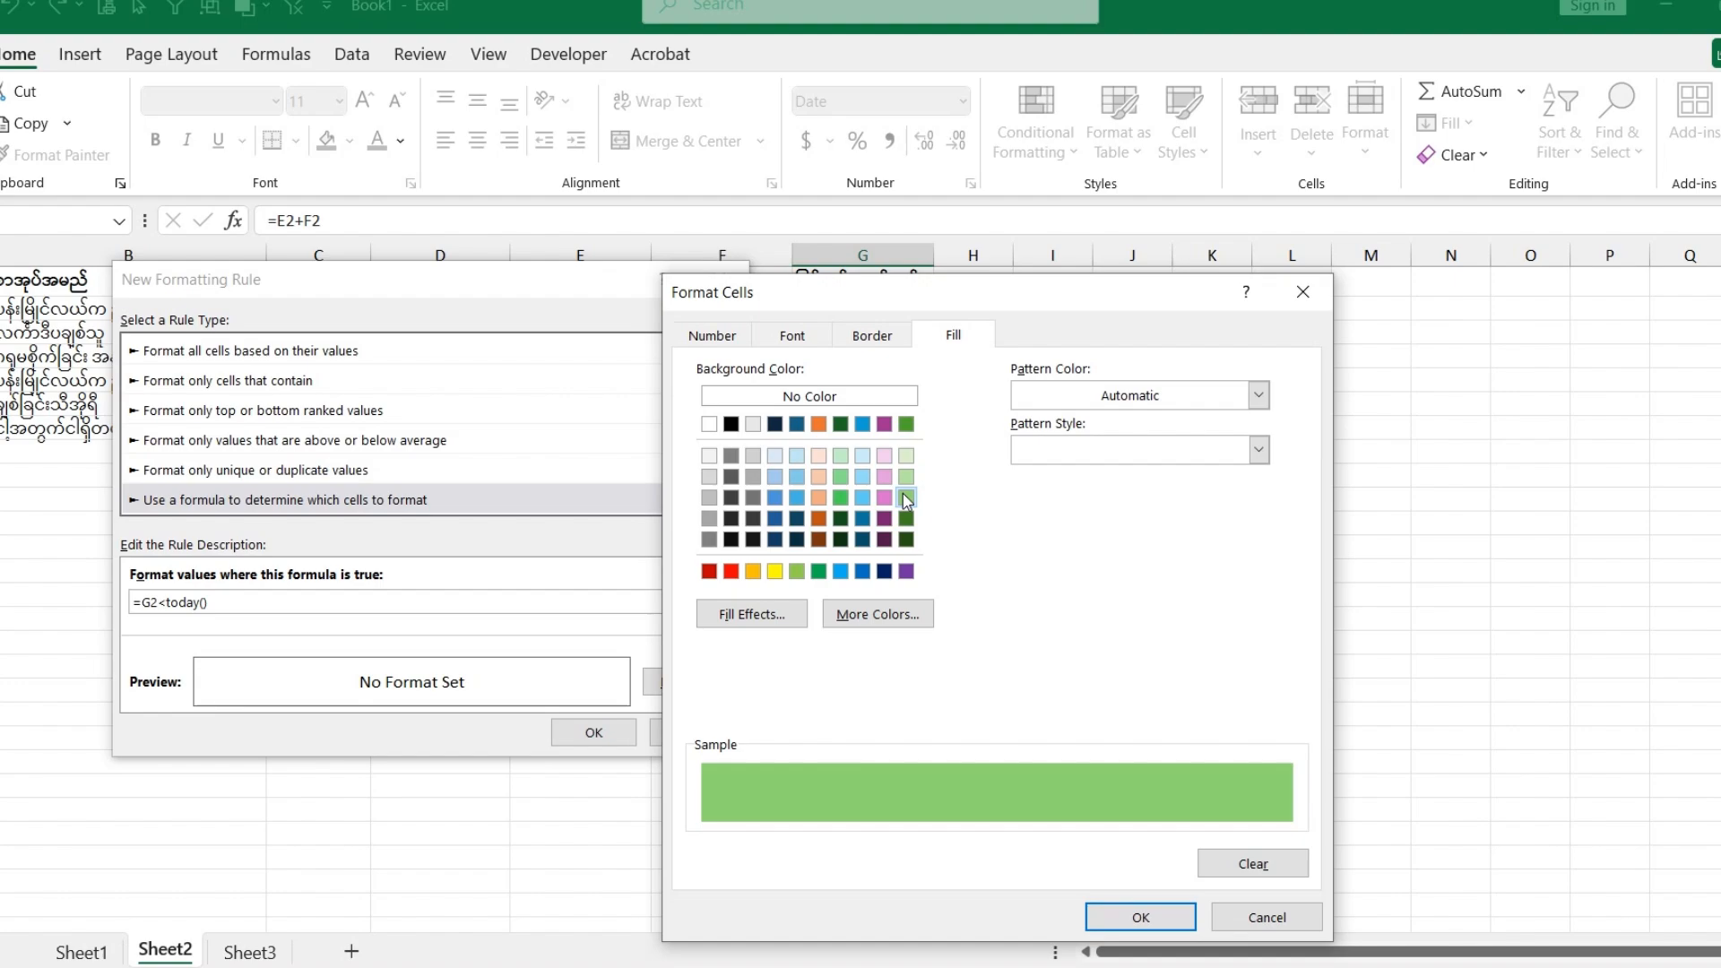
{"action": "left_click", "coordinate": [1141, 919]}
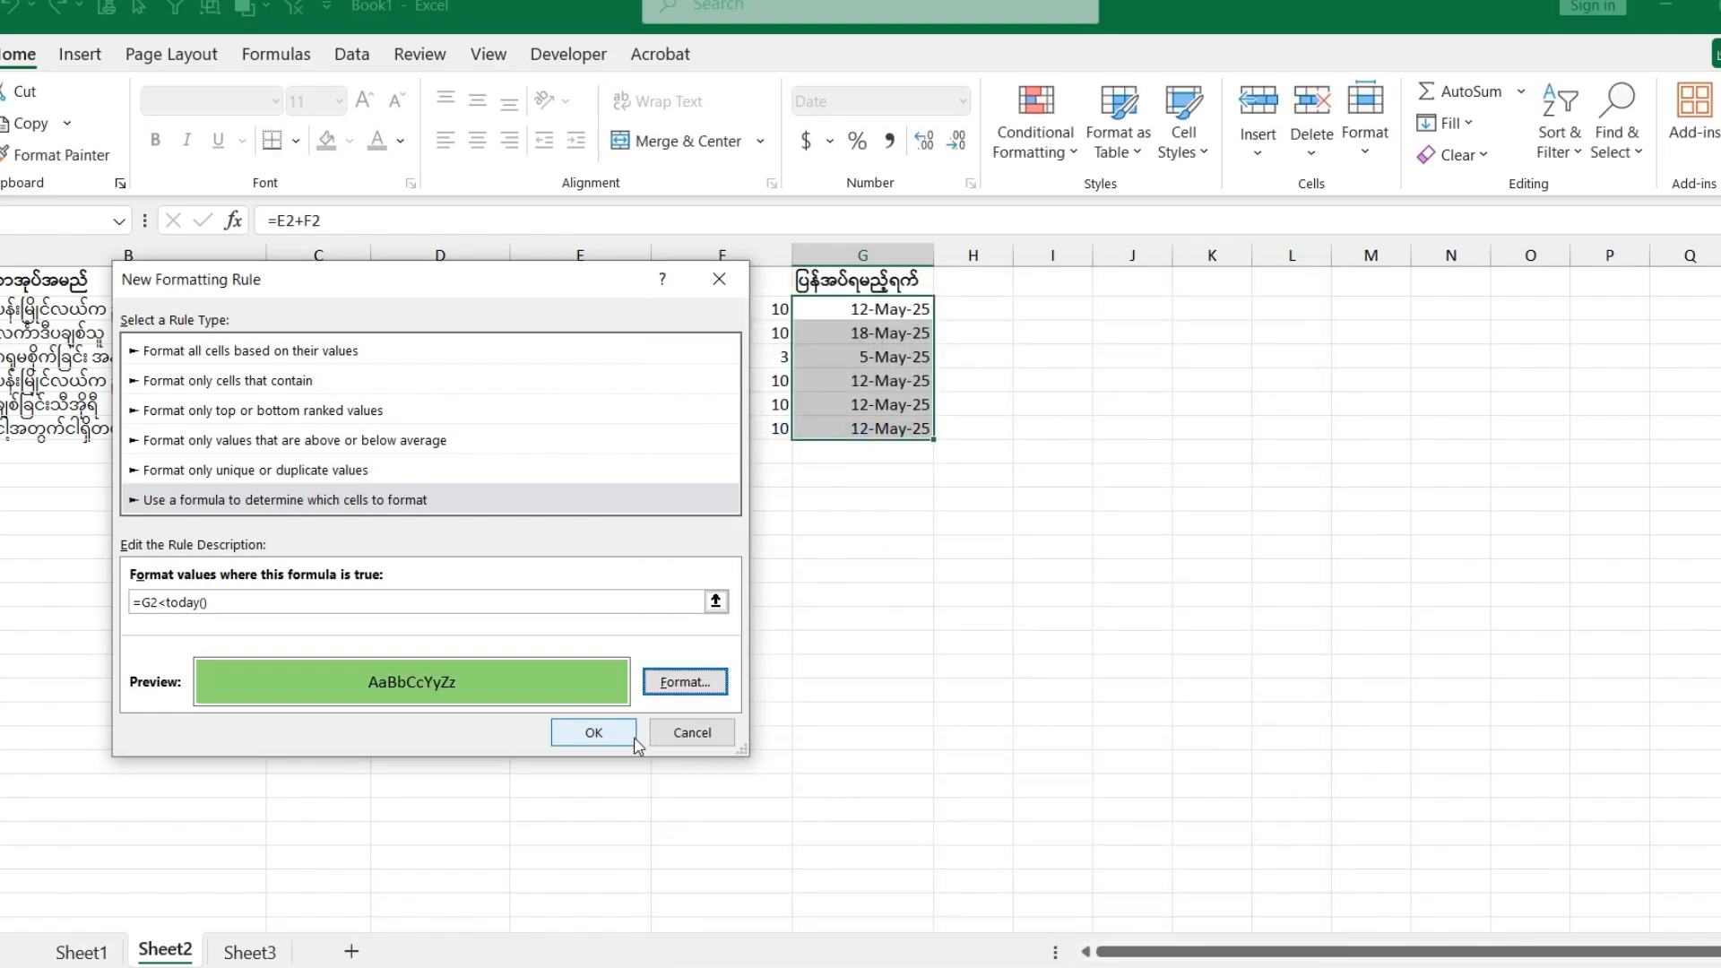
{"action": "left_click", "coordinate": [631, 739]}
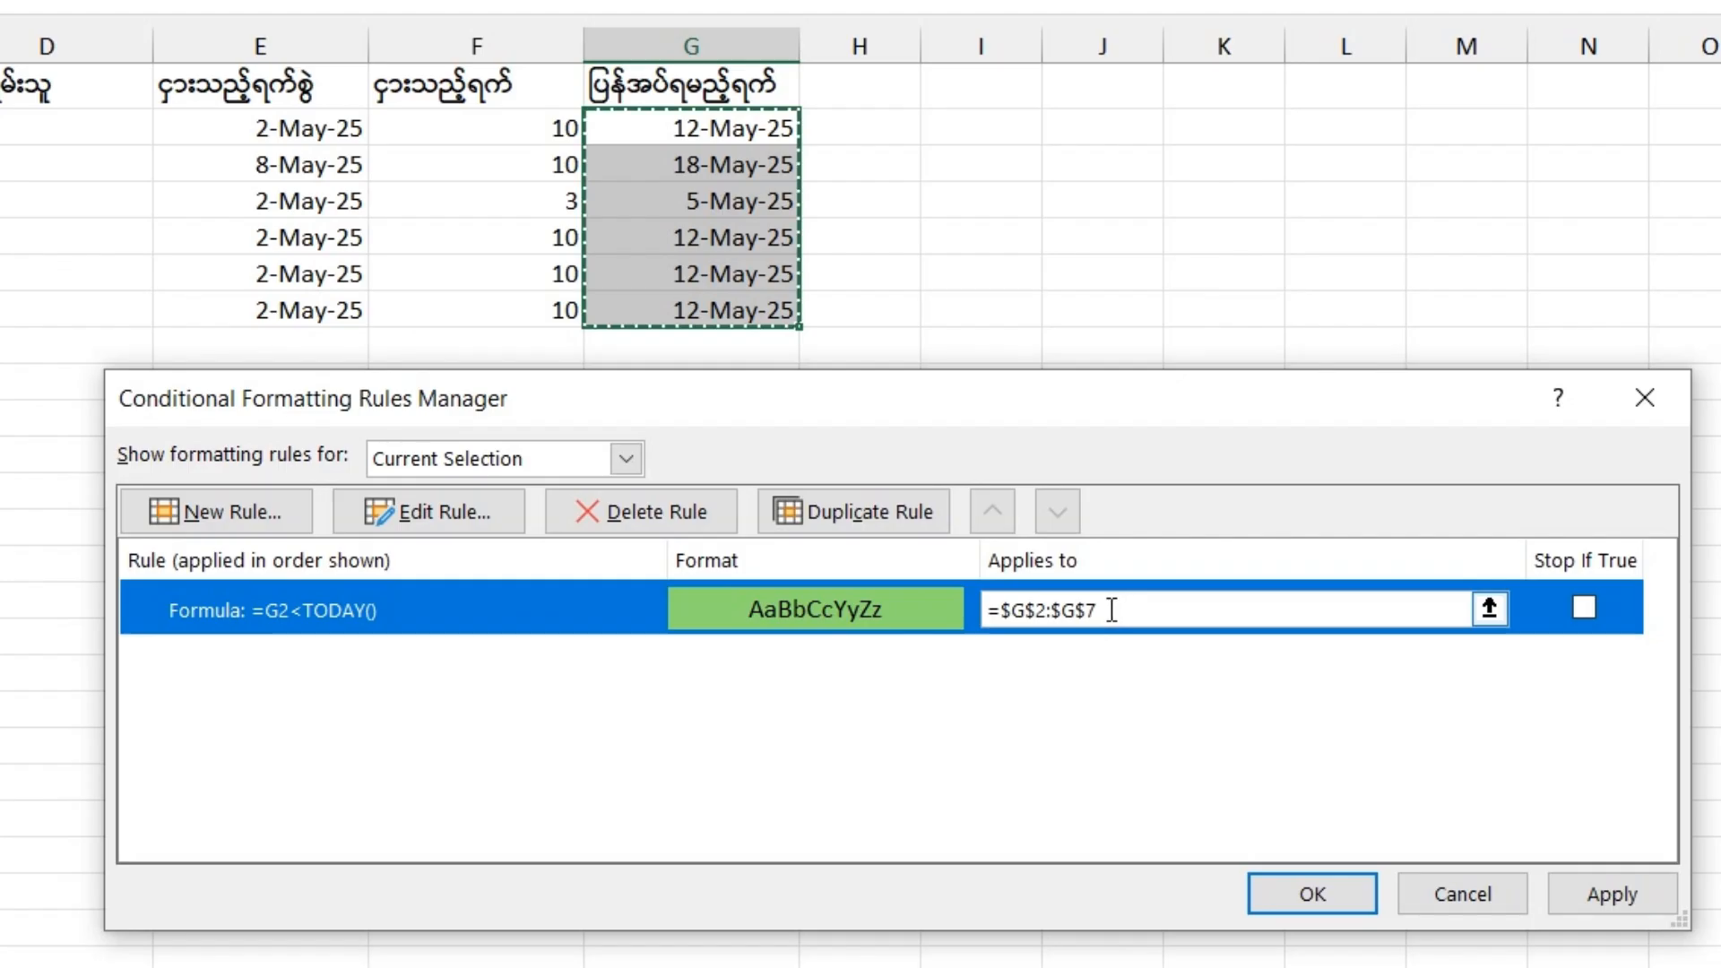
Review the rule's range =$G$2:$G$7, apply the rule and check the highlighting of the return dates in column G
{"action": "left_click", "coordinate": [1139, 625]}
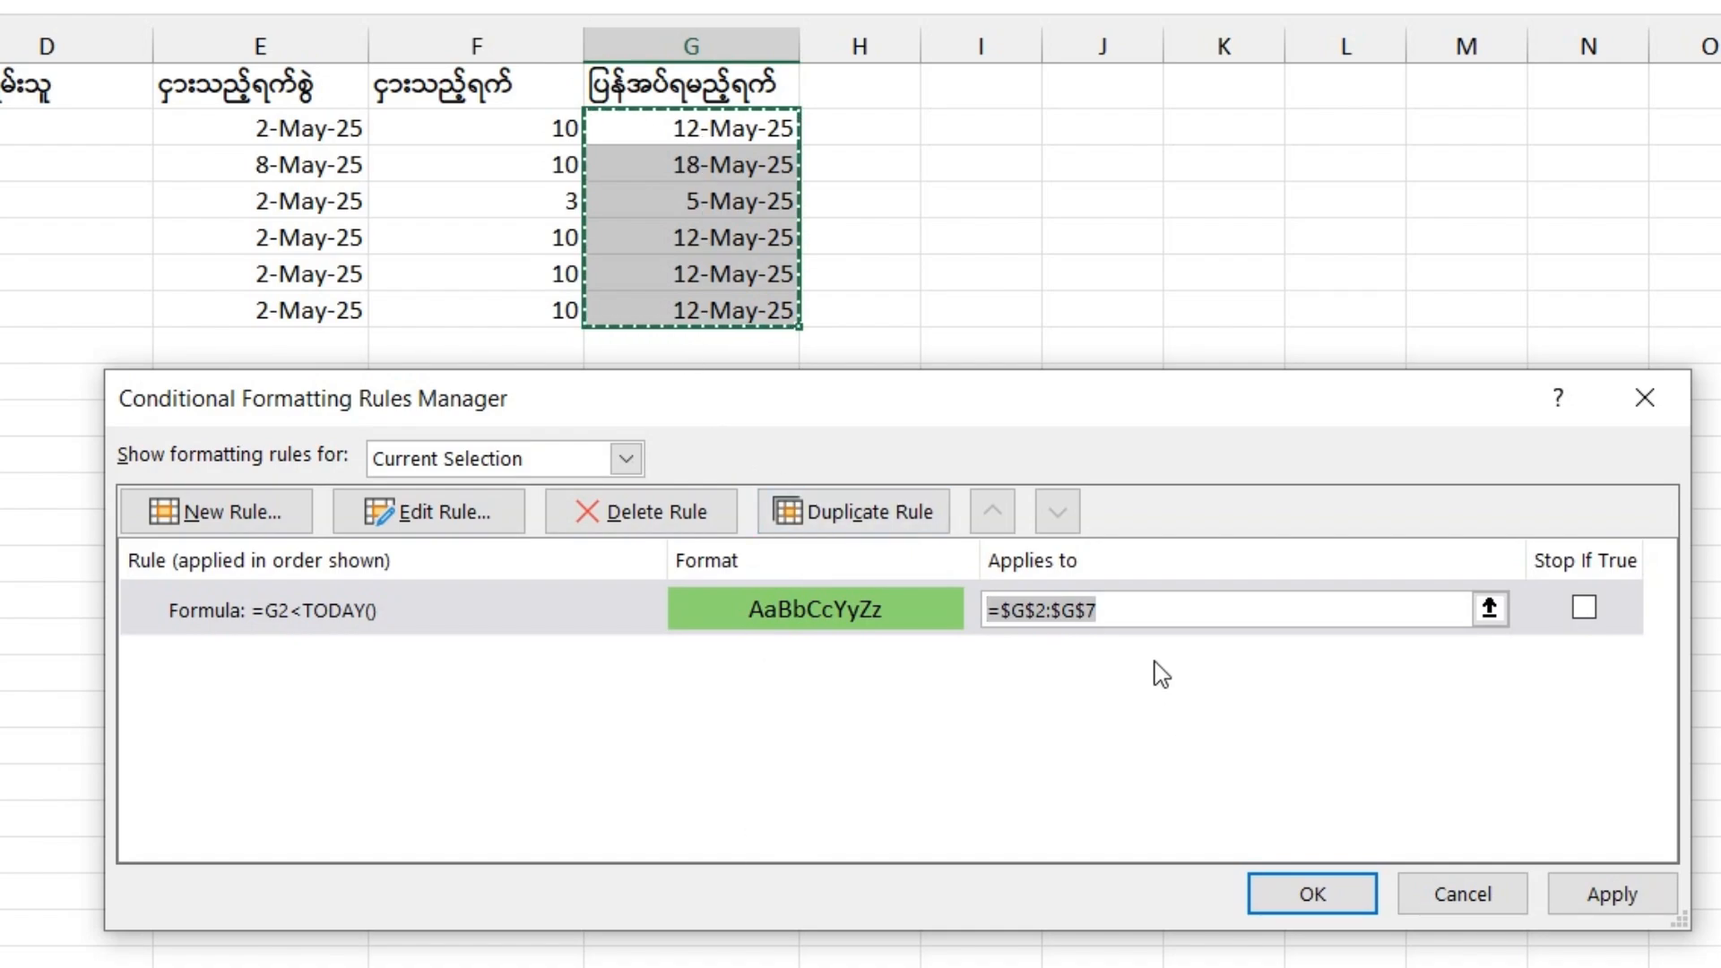
{"action": "left_click", "coordinate": [1120, 615]}
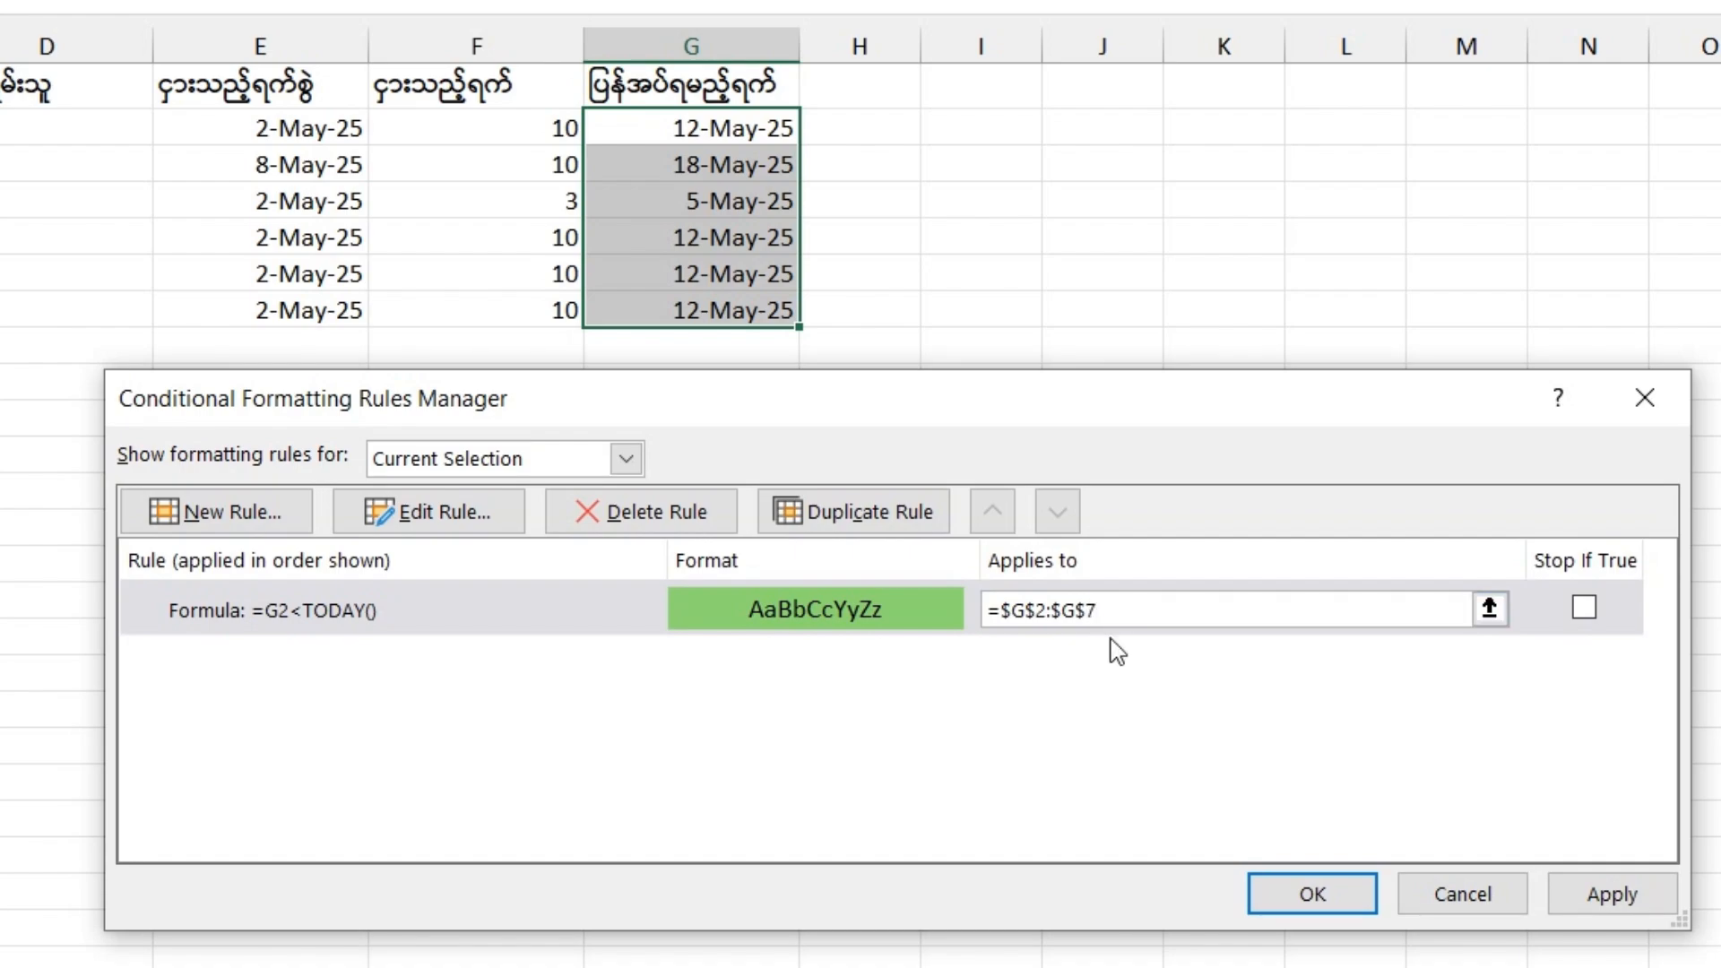
{"action": "left_click", "coordinate": [1341, 898]}
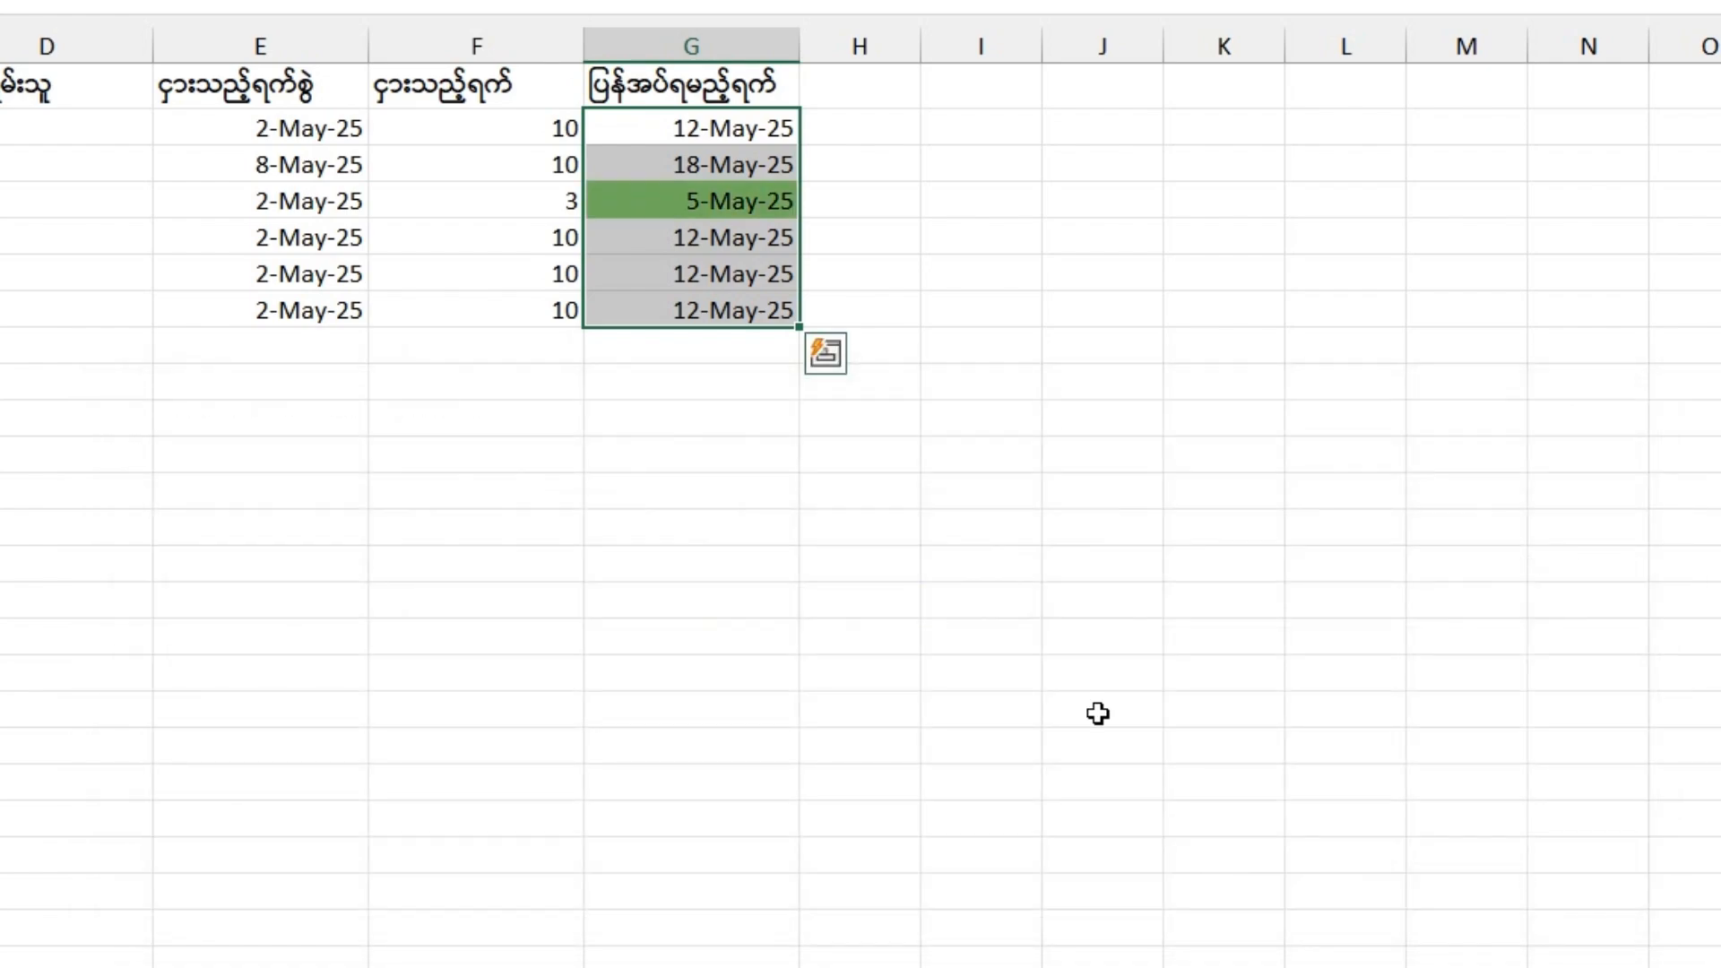
{"action": "left_click", "coordinate": [730, 211]}
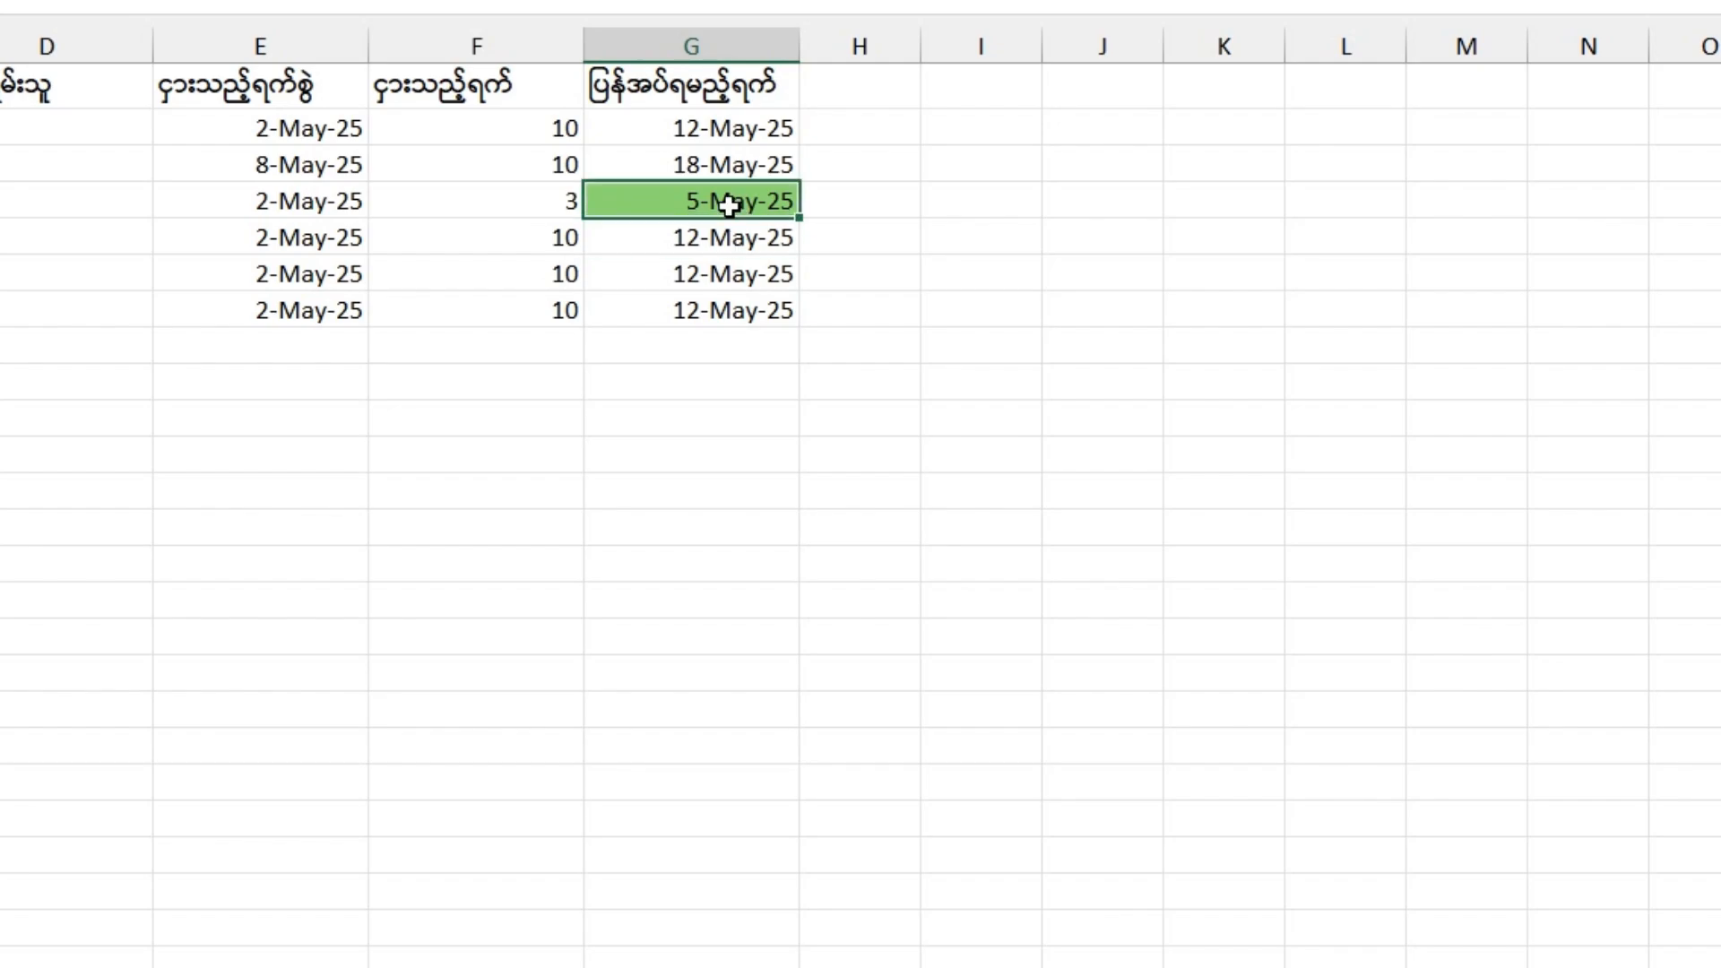
{"action": "left_click_drag", "start_coordinate": [690, 126], "coordinate": [708, 334]}
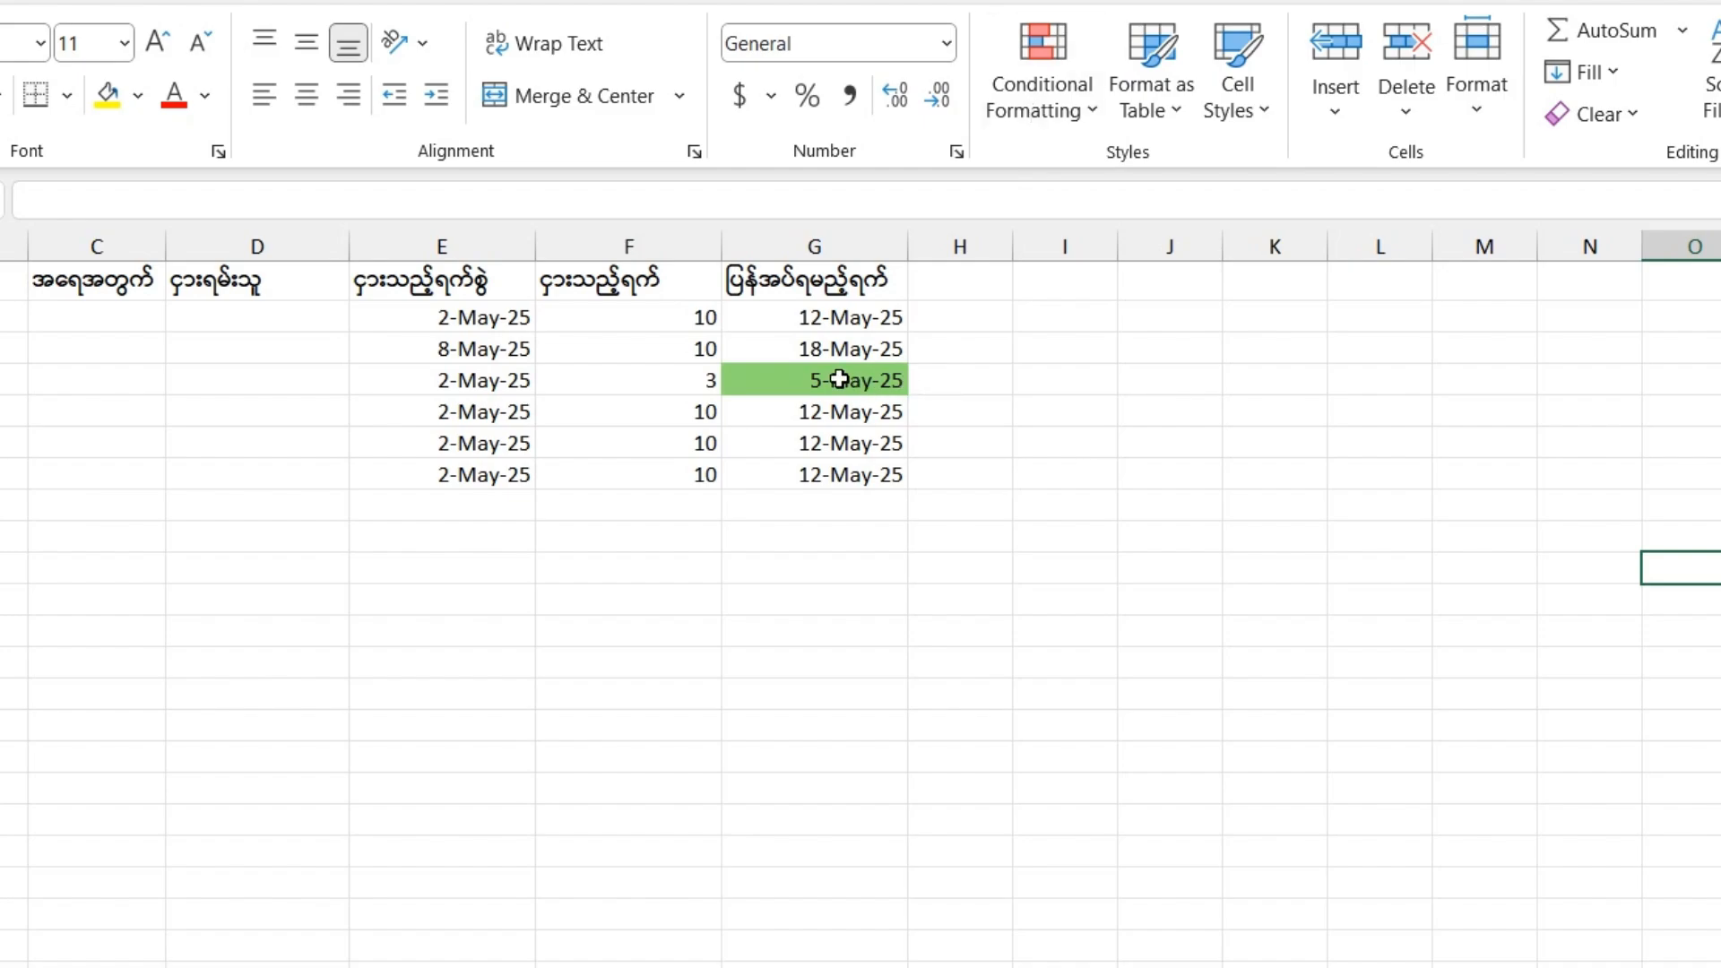
Extend the range of the column G formatting rule to =$G$2:$G$100
{"action": "left_click", "coordinate": [838, 351]}
{"action": "left_click", "coordinate": [1021, 99]}
{"action": "left_click", "coordinate": [1141, 598]}
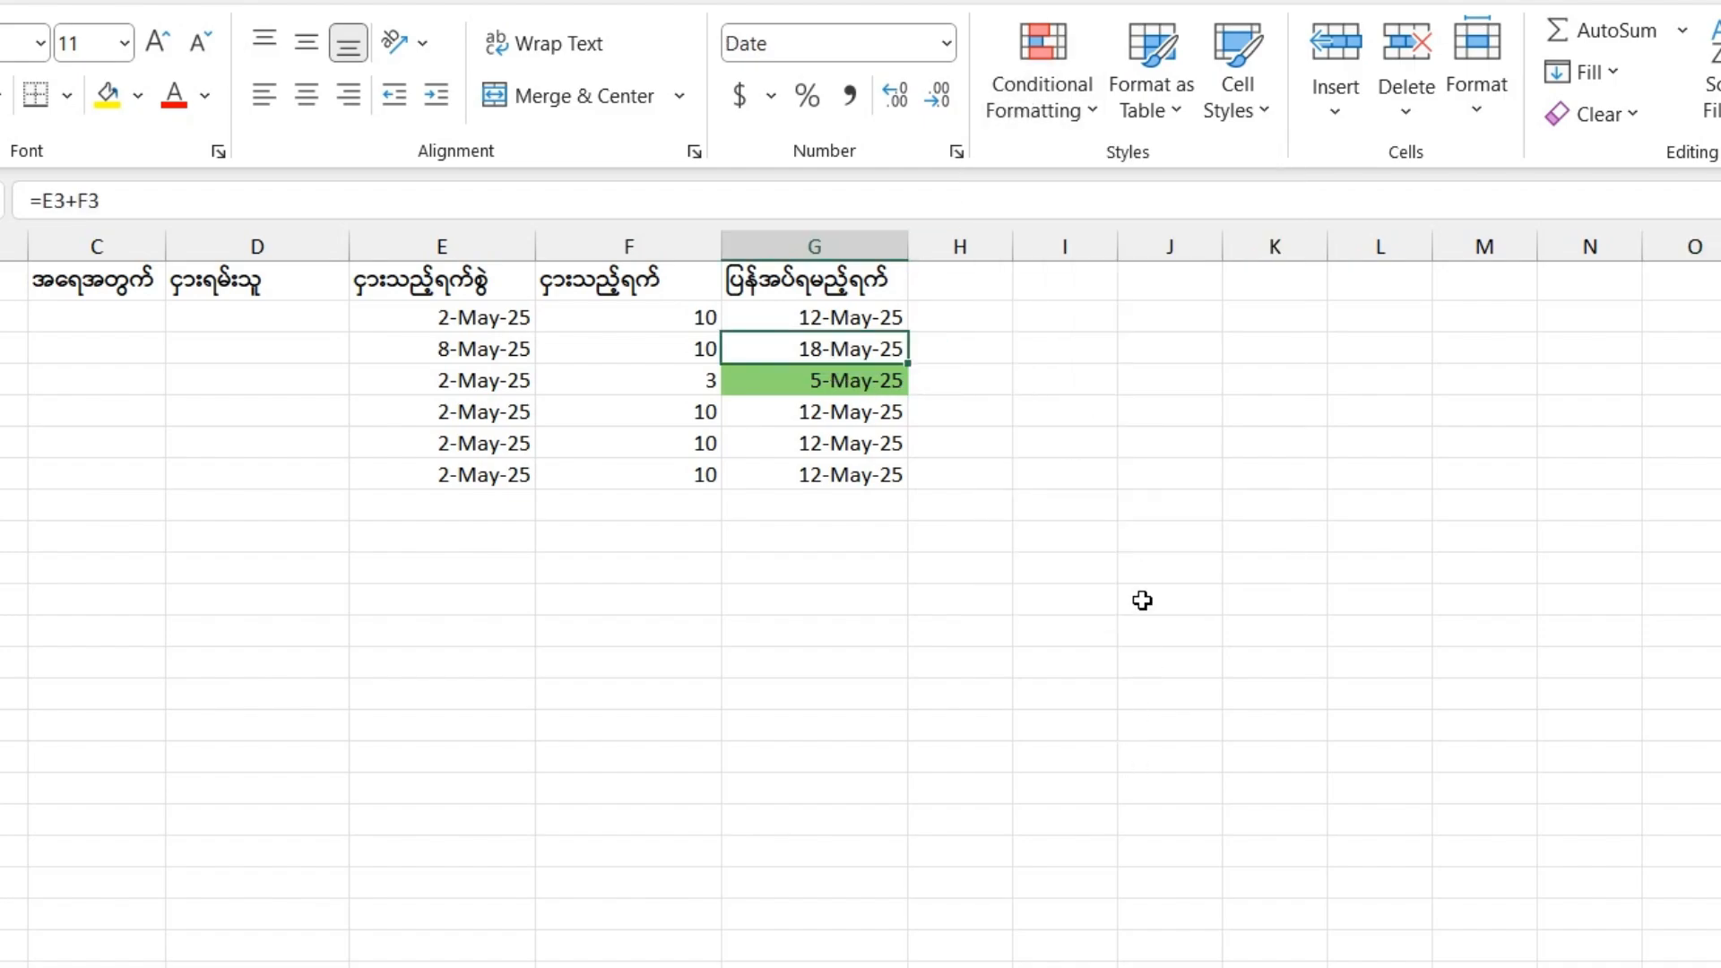
{"action": "left_click", "coordinate": [1197, 727]}
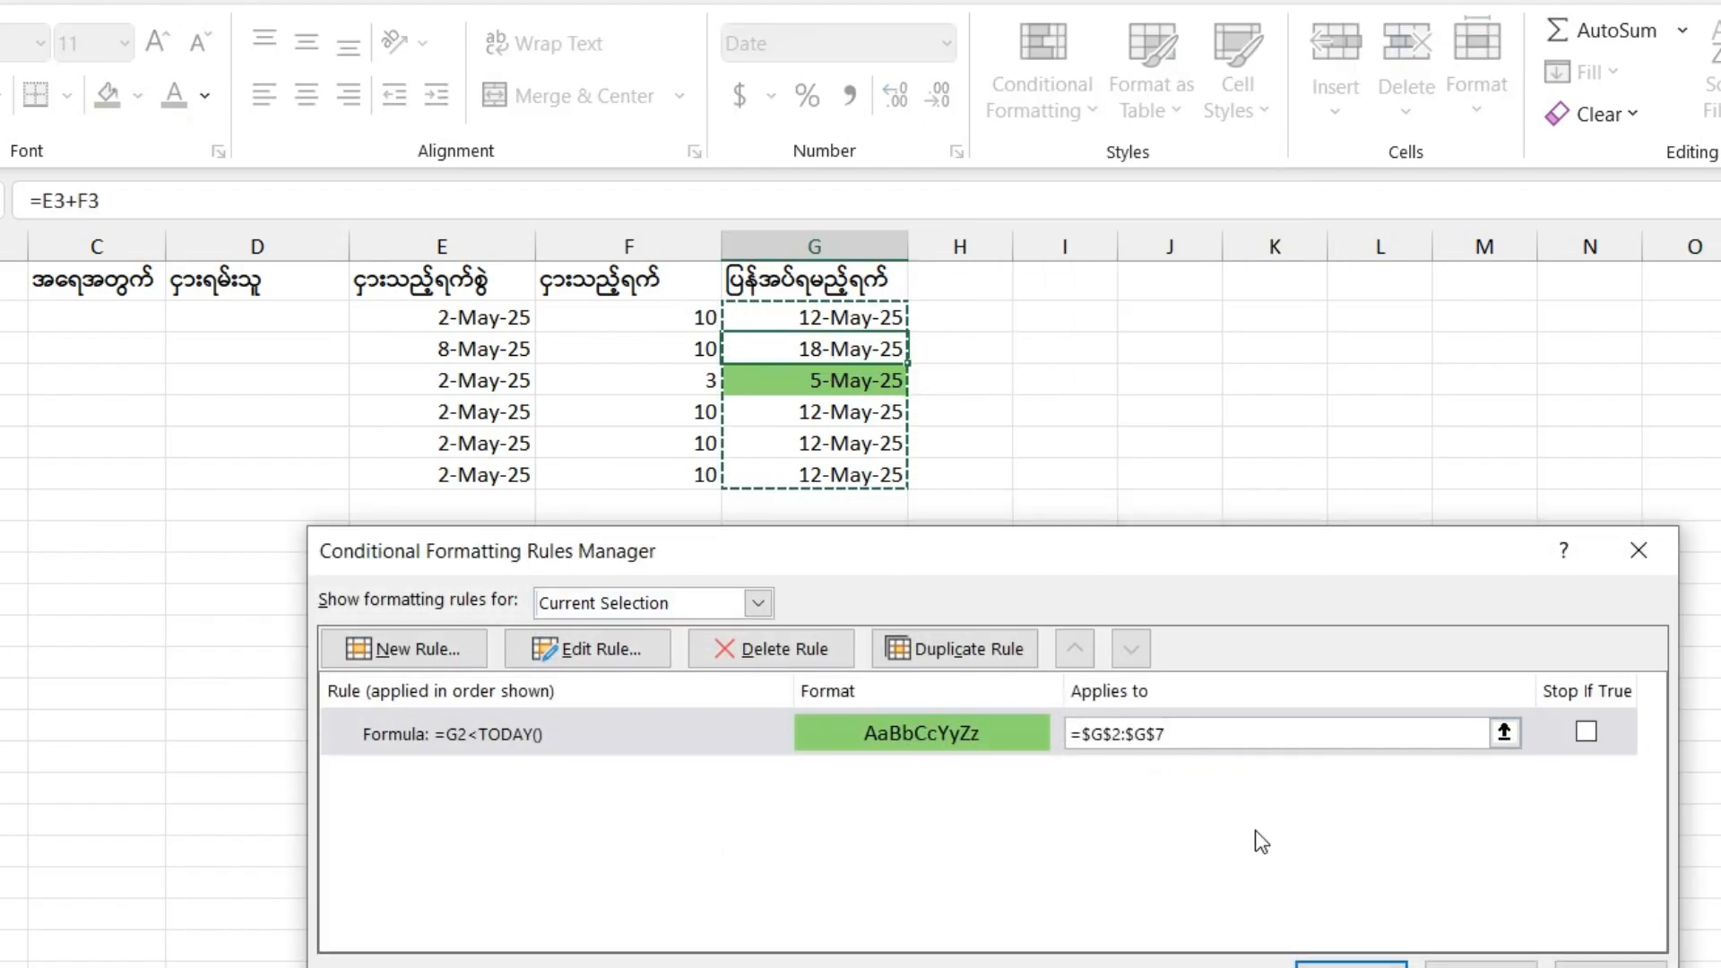
{"action": "key", "text": "BackSpace"}
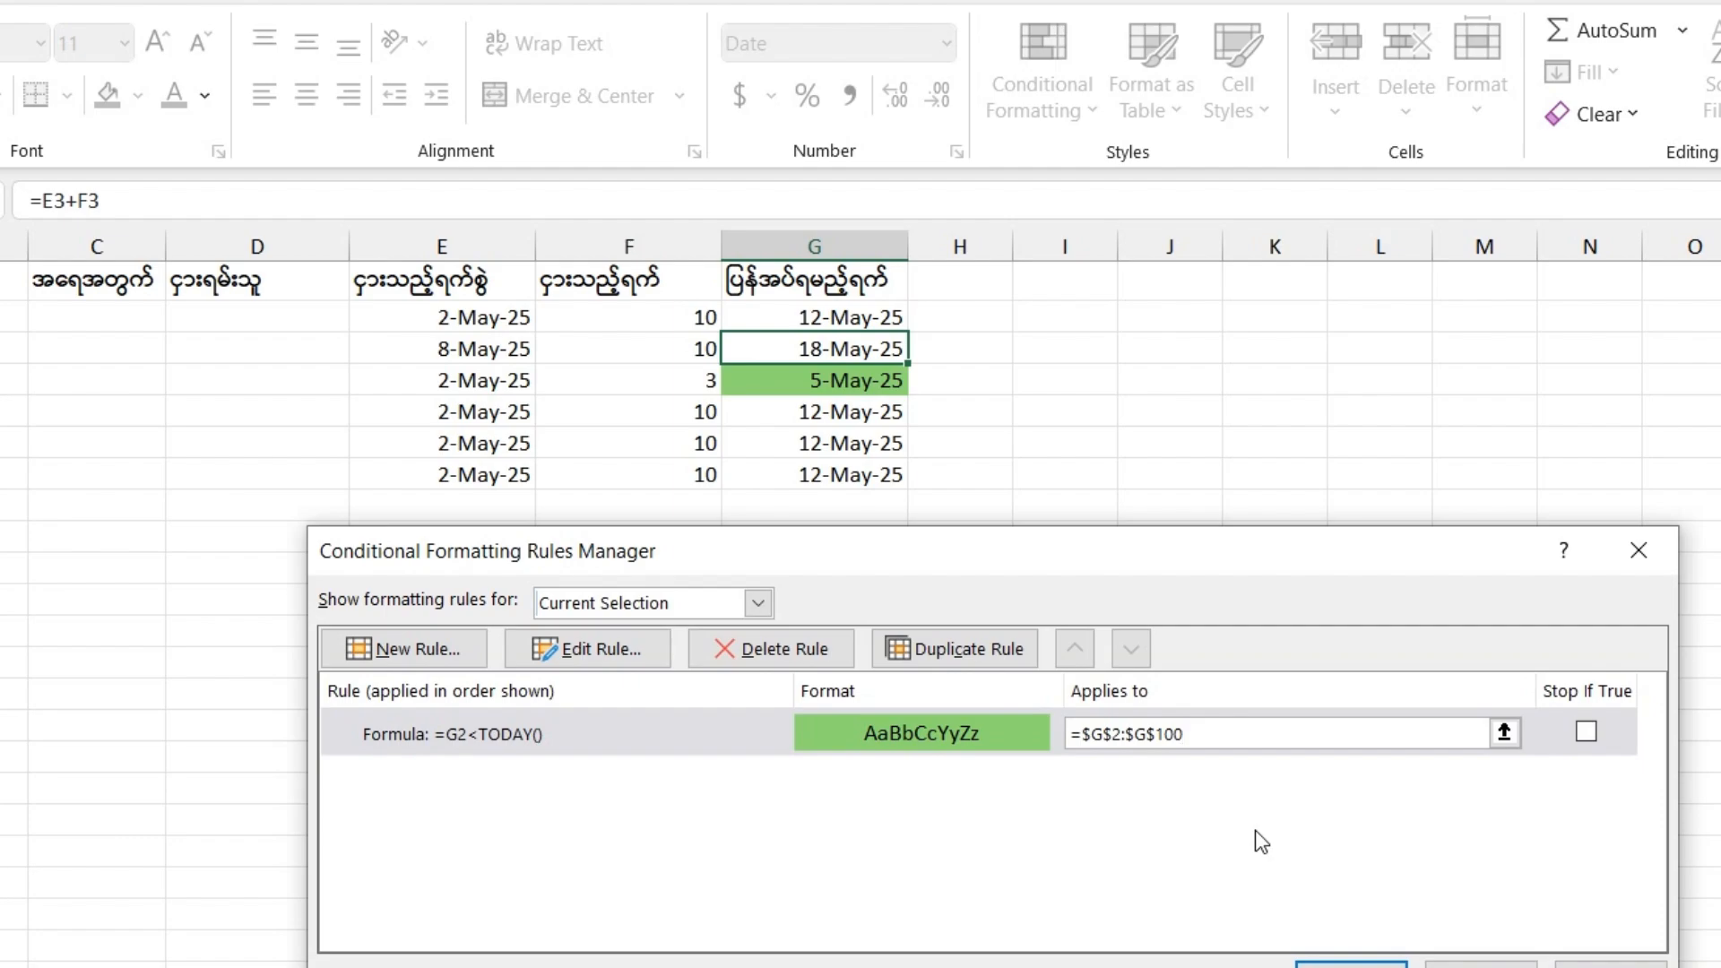
{"action": "type", "text": "100"}
{"action": "left_click", "coordinate": [1351, 964]}
Check the formatting of the empty cells below the return dates in column G
{"action": "left_click", "coordinate": [814, 504]}
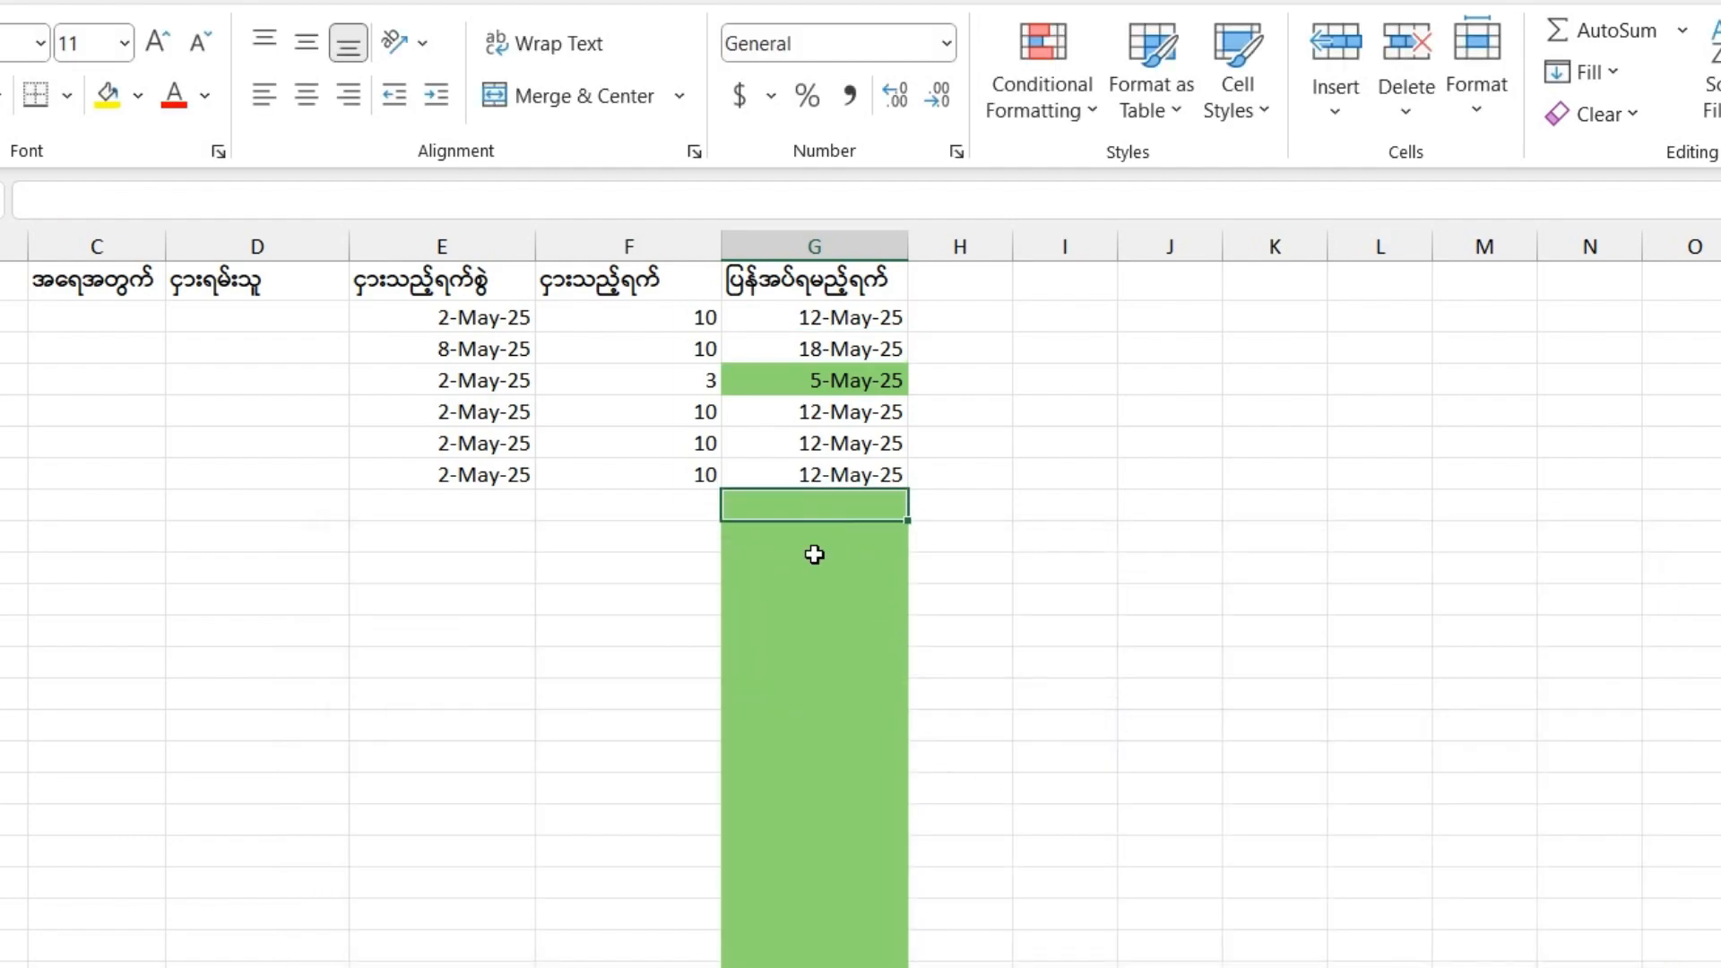
{"action": "scroll", "coordinate": [832, 696], "scroll_direction": "down", "scroll_amount": 3}
{"action": "scroll", "coordinate": [832, 697], "scroll_direction": "up", "scroll_amount": 3}
{"action": "left_click", "coordinate": [866, 448]}
Open the =G2<TODAY() conditional formatting rule of column G for editing
{"action": "left_click", "coordinate": [811, 319]}
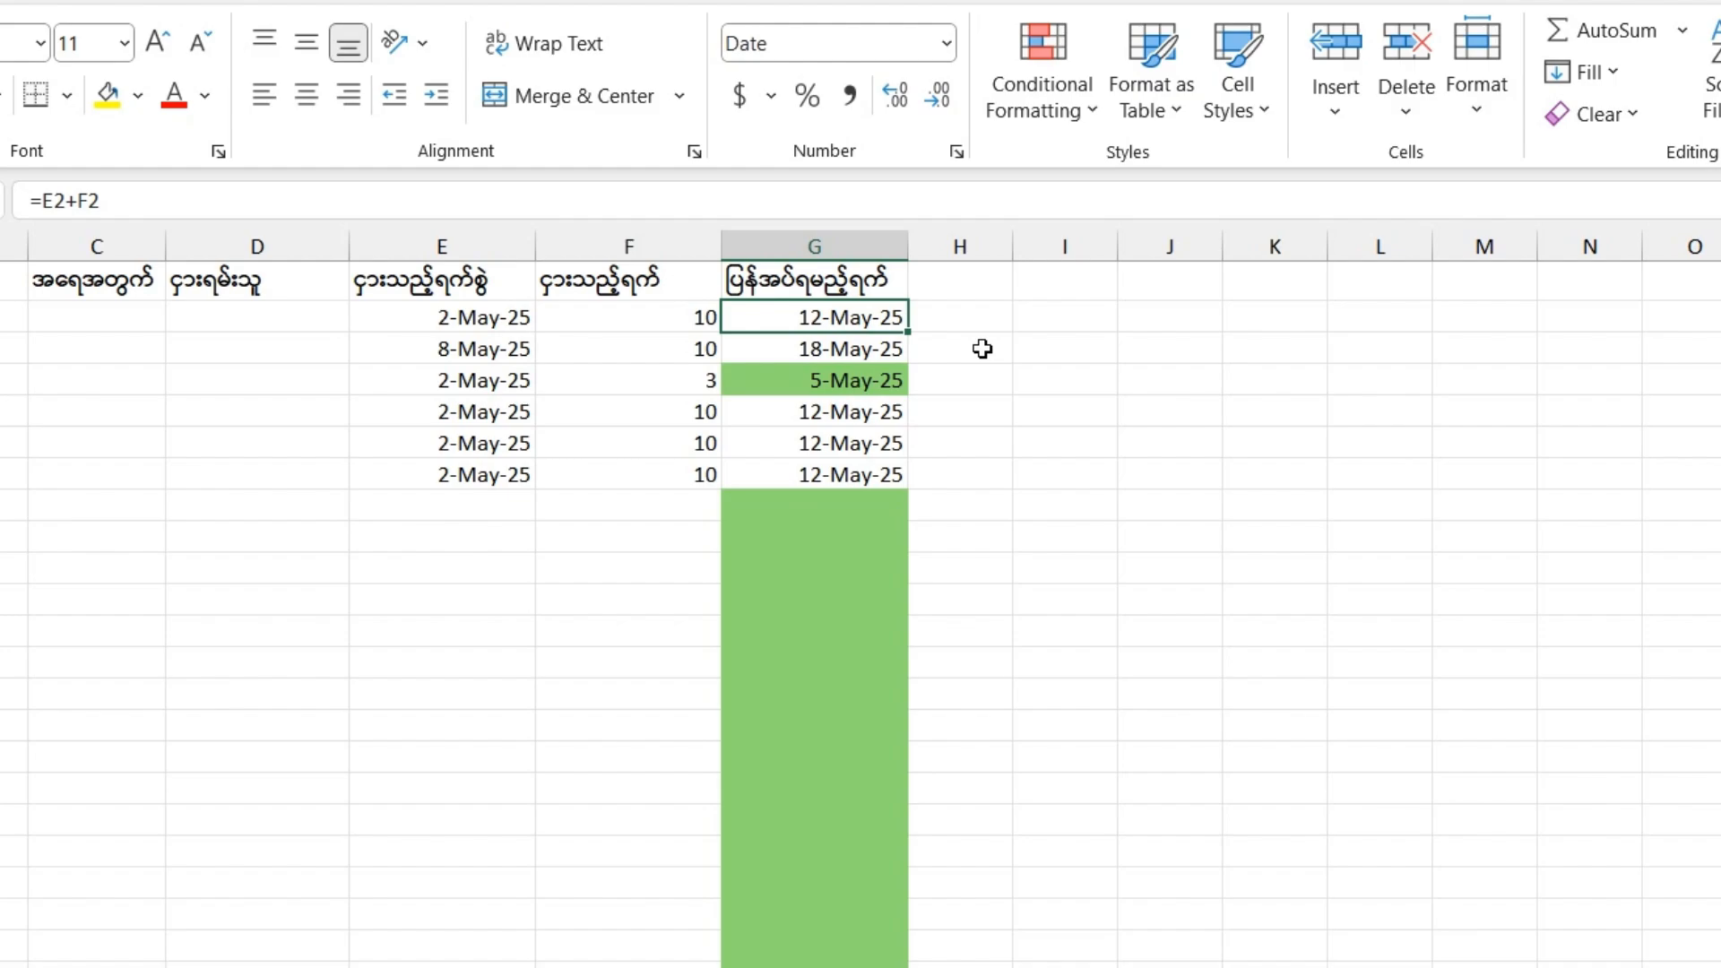
{"action": "left_click", "coordinate": [1024, 87]}
{"action": "left_click", "coordinate": [1111, 597]}
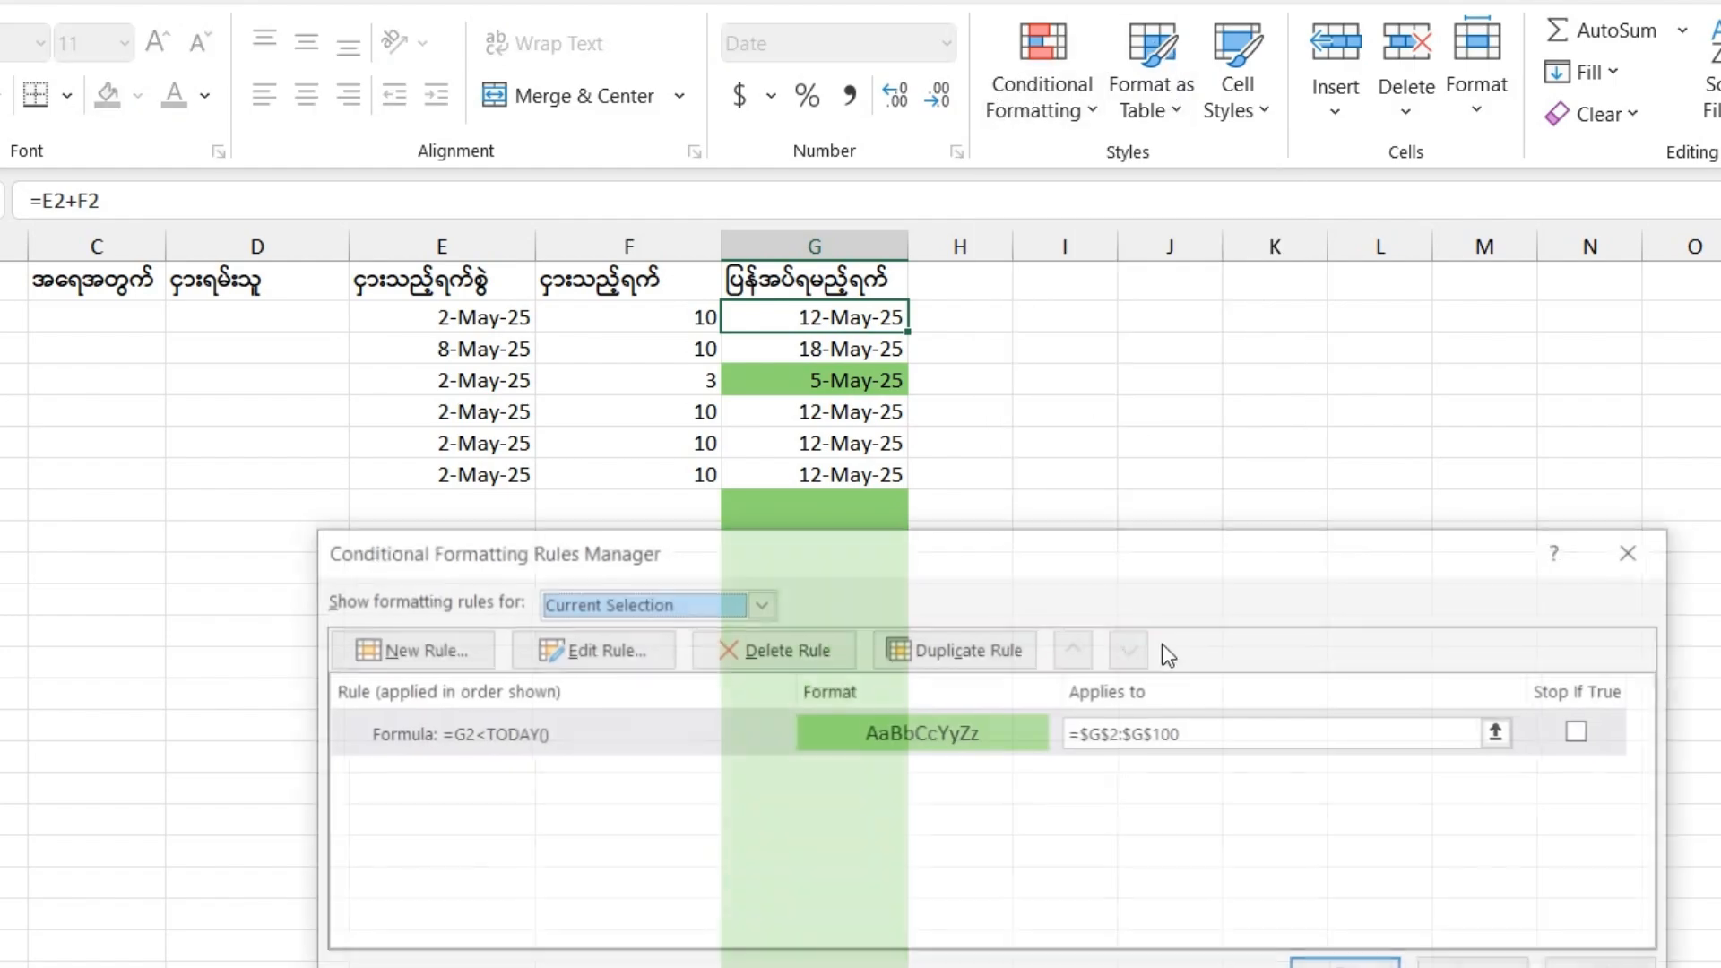
{"action": "left_click", "coordinate": [653, 737]}
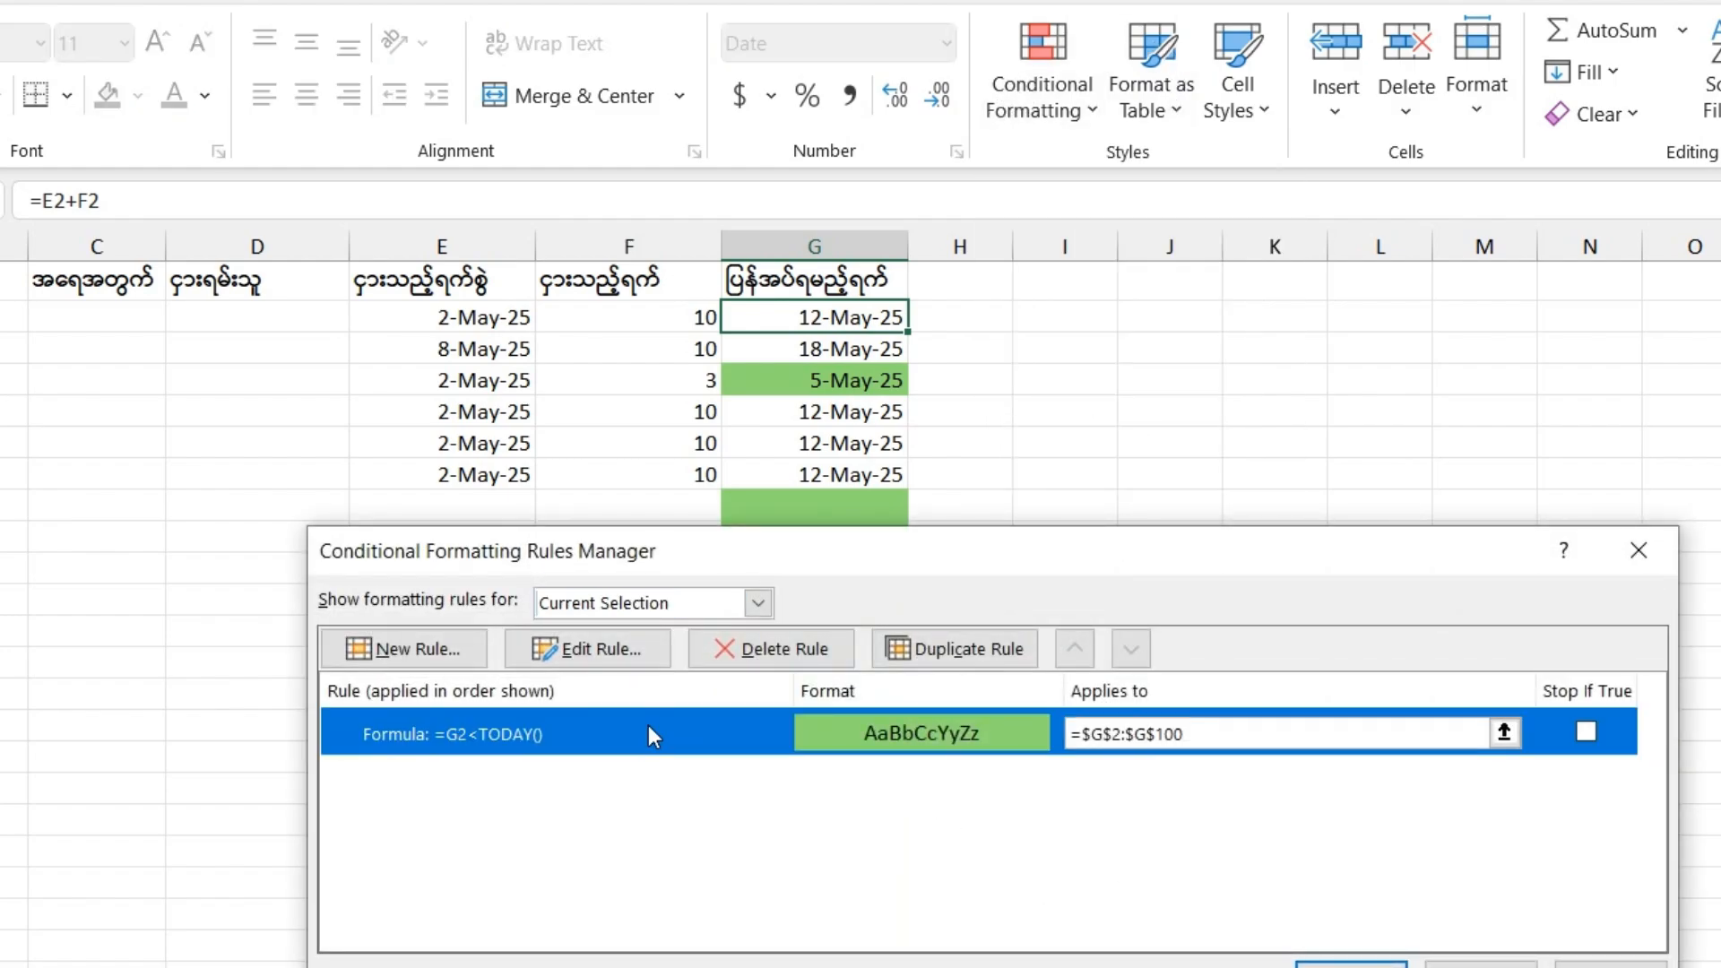
{"action": "left_click", "coordinate": [592, 649]}
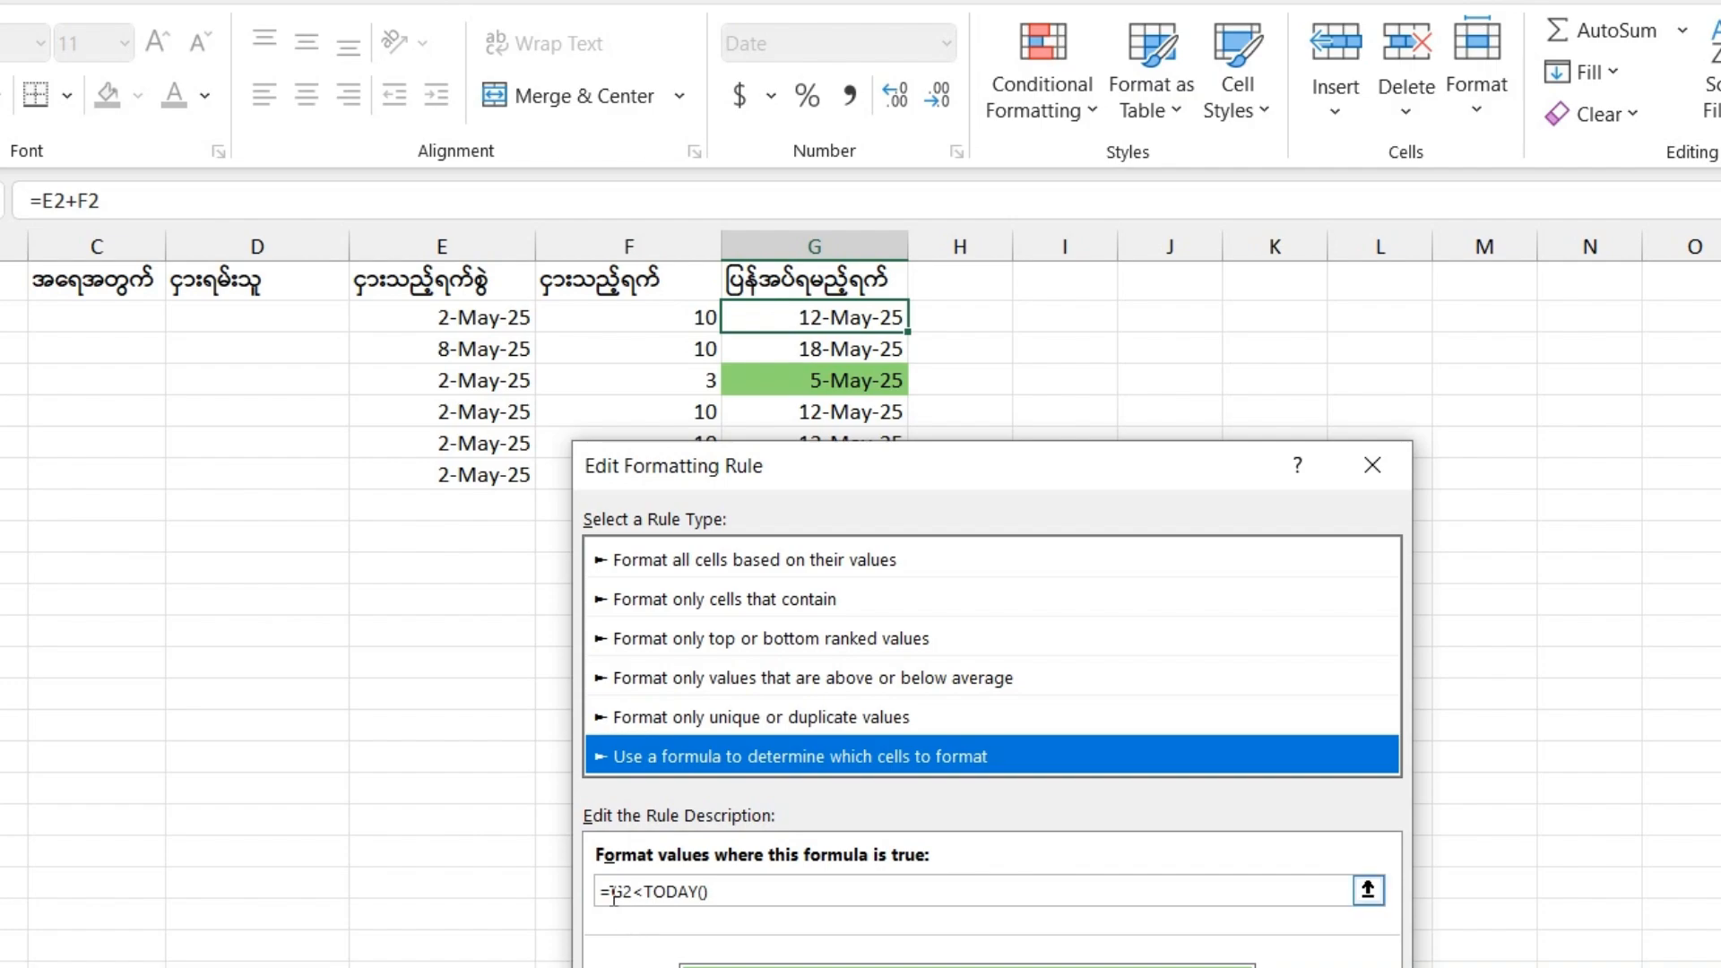
Change the rule's formula to =IF(G2<>"",G2<TODAY()) so empty cells are skipped, and apply it
{"action": "left_click", "coordinate": [613, 893]}
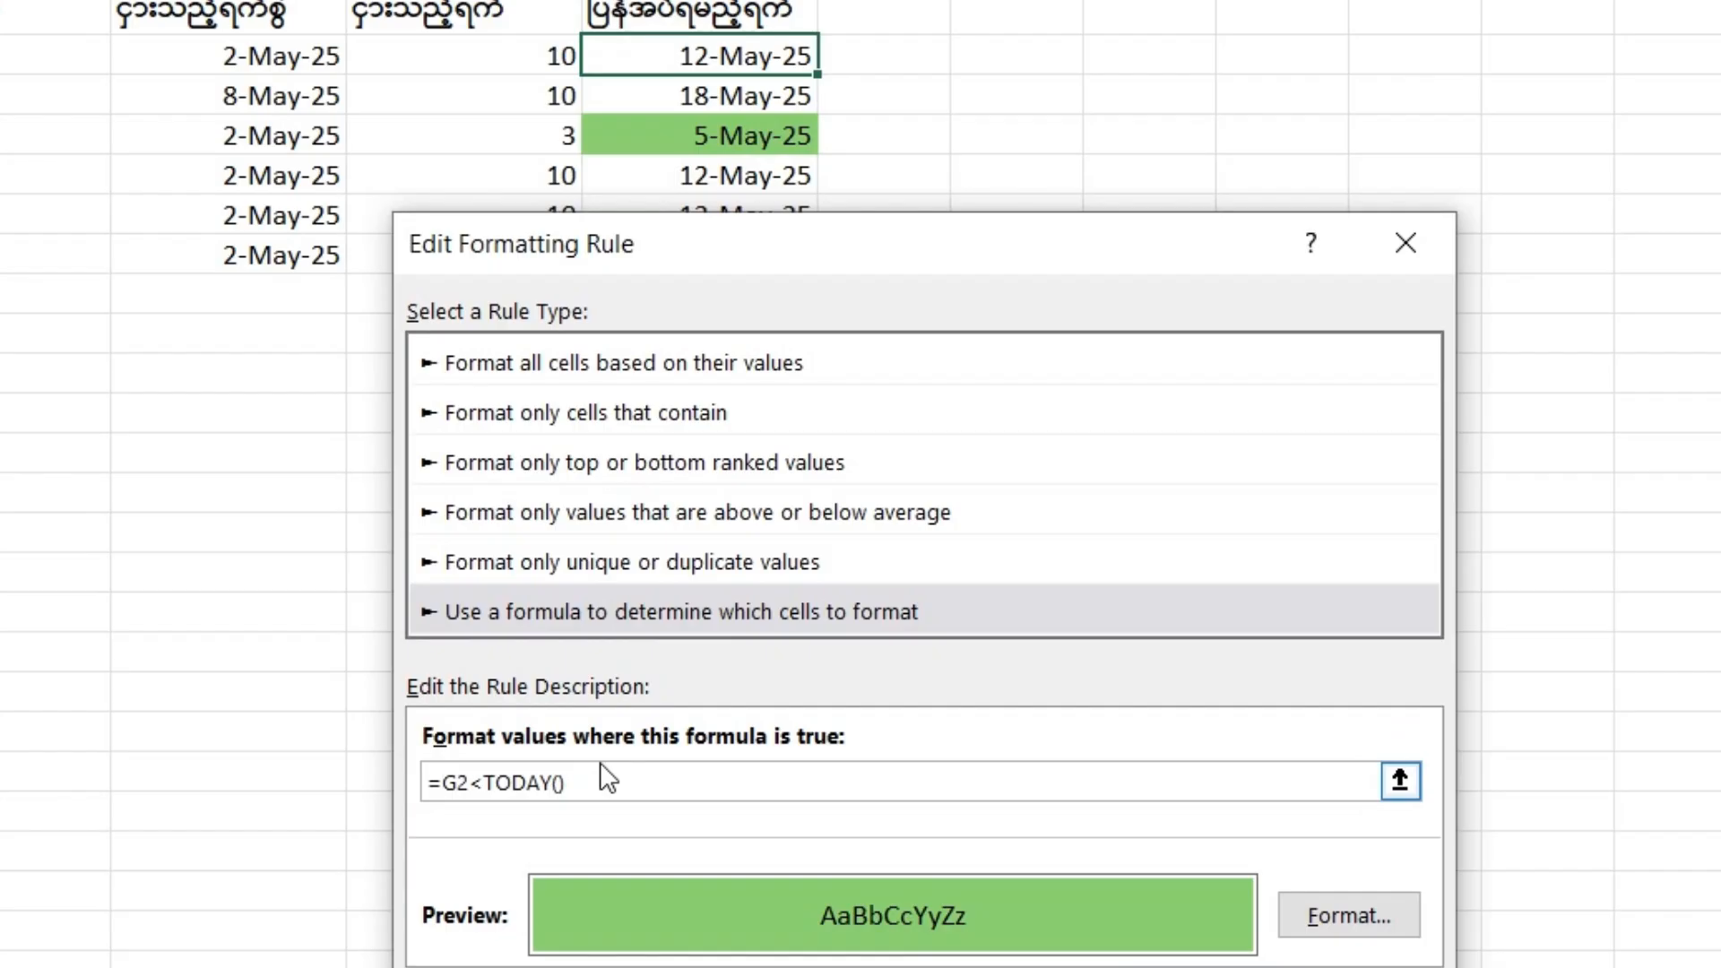
{"action": "type", "text": "if"}
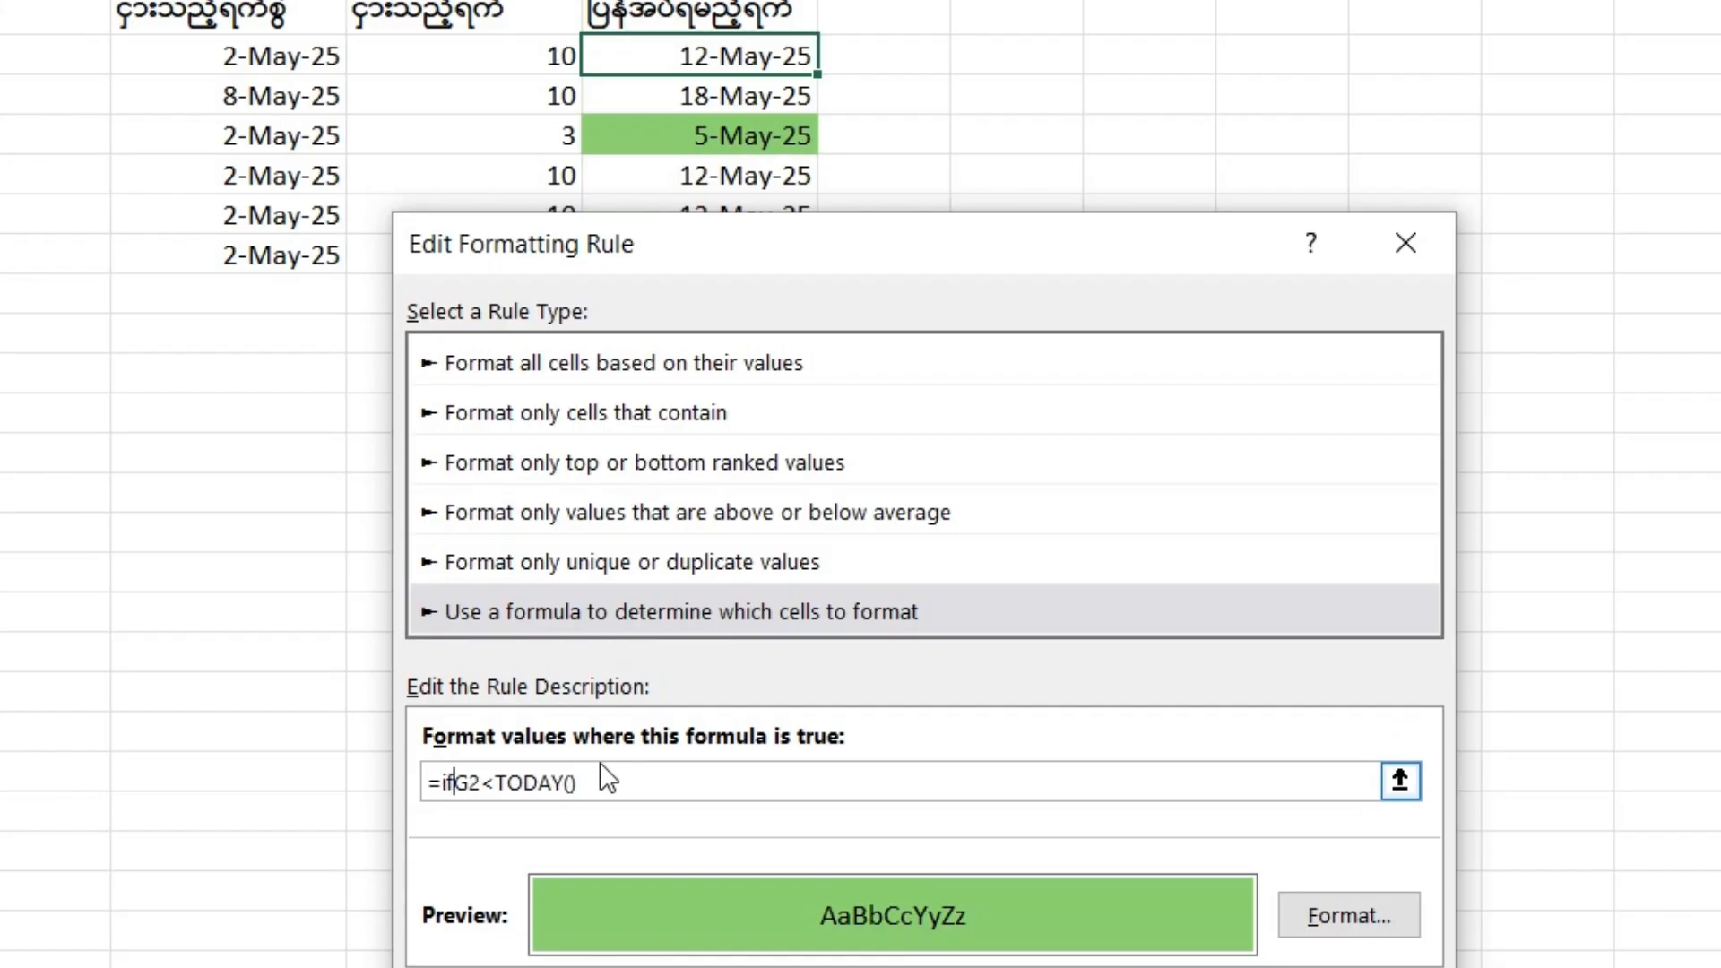
{"action": "type", "text": "("}
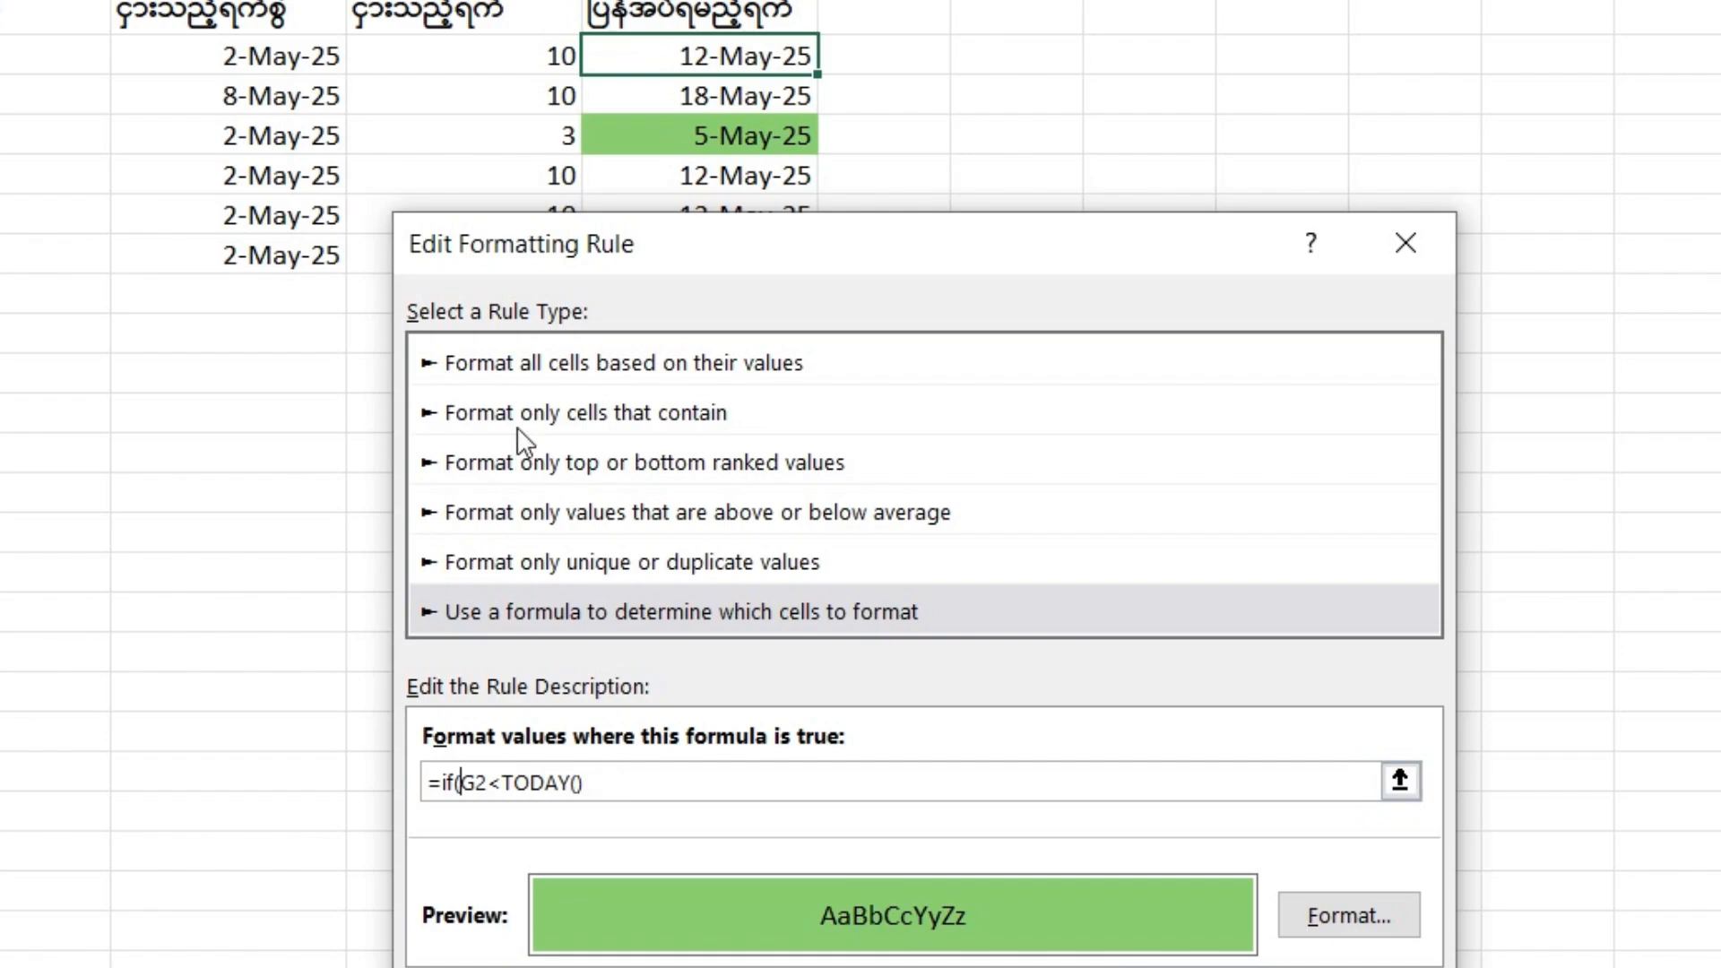
{"action": "left_click", "coordinate": [741, 57]}
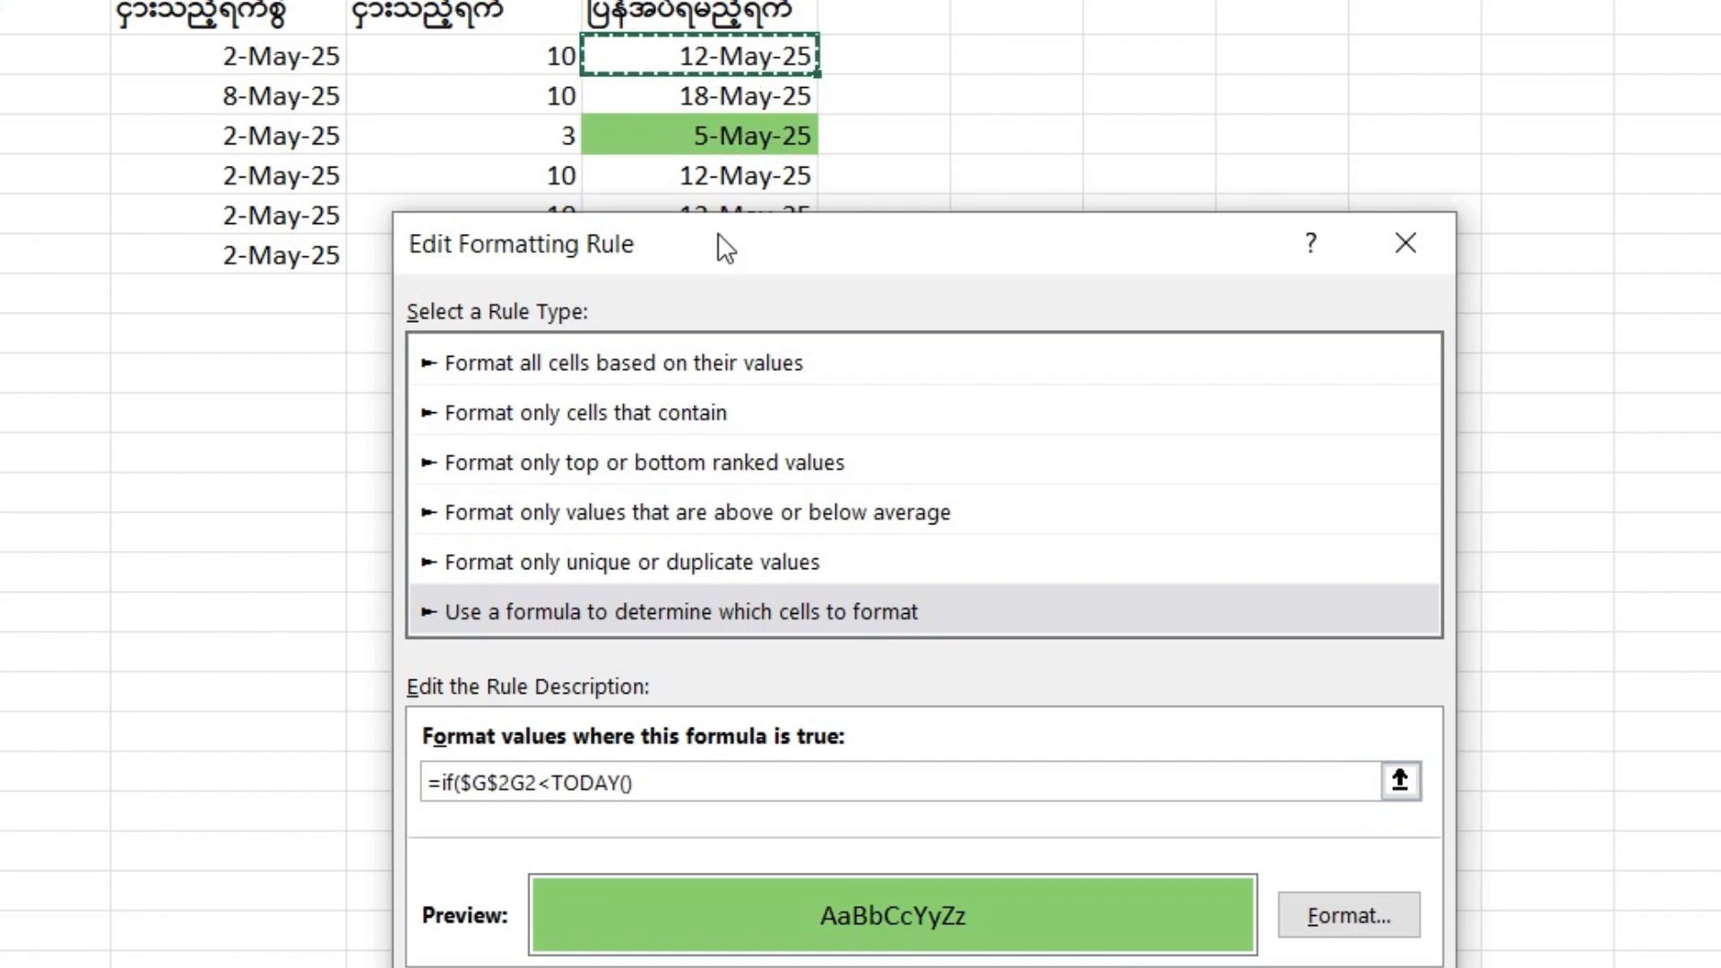
{"action": "key", "text": "F4"}
{"action": "key", "text": "F4"}
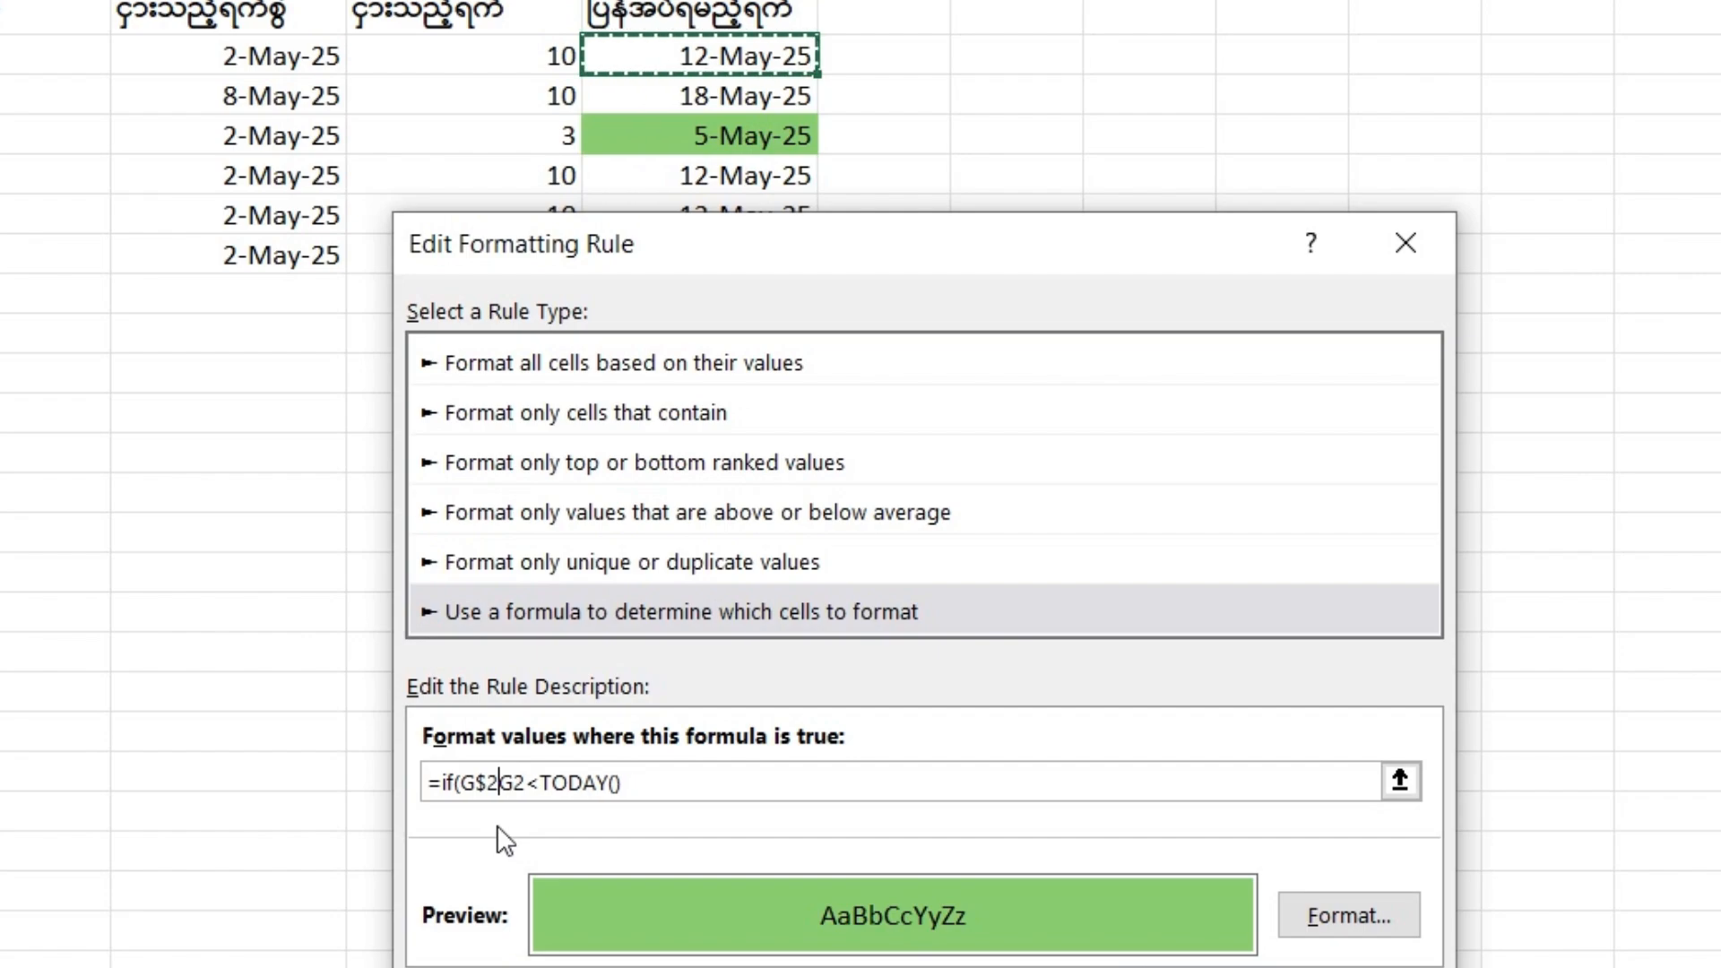
{"action": "key", "text": "F4"}
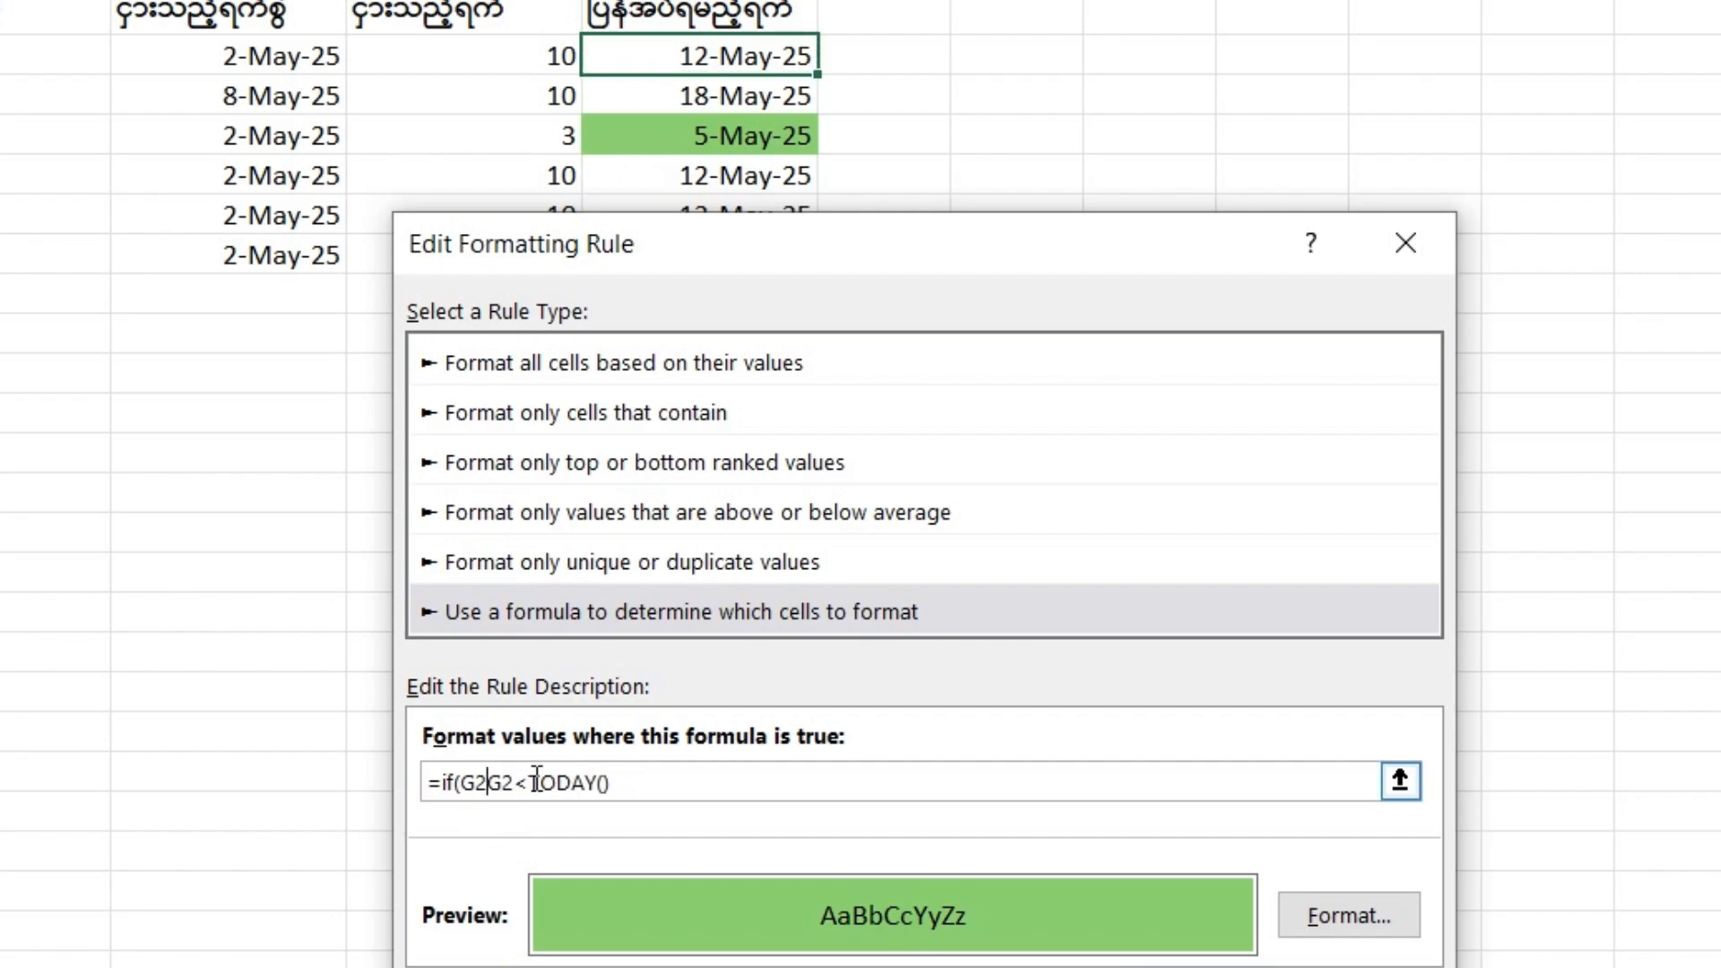
{"action": "type", "text": "<>\"\""}
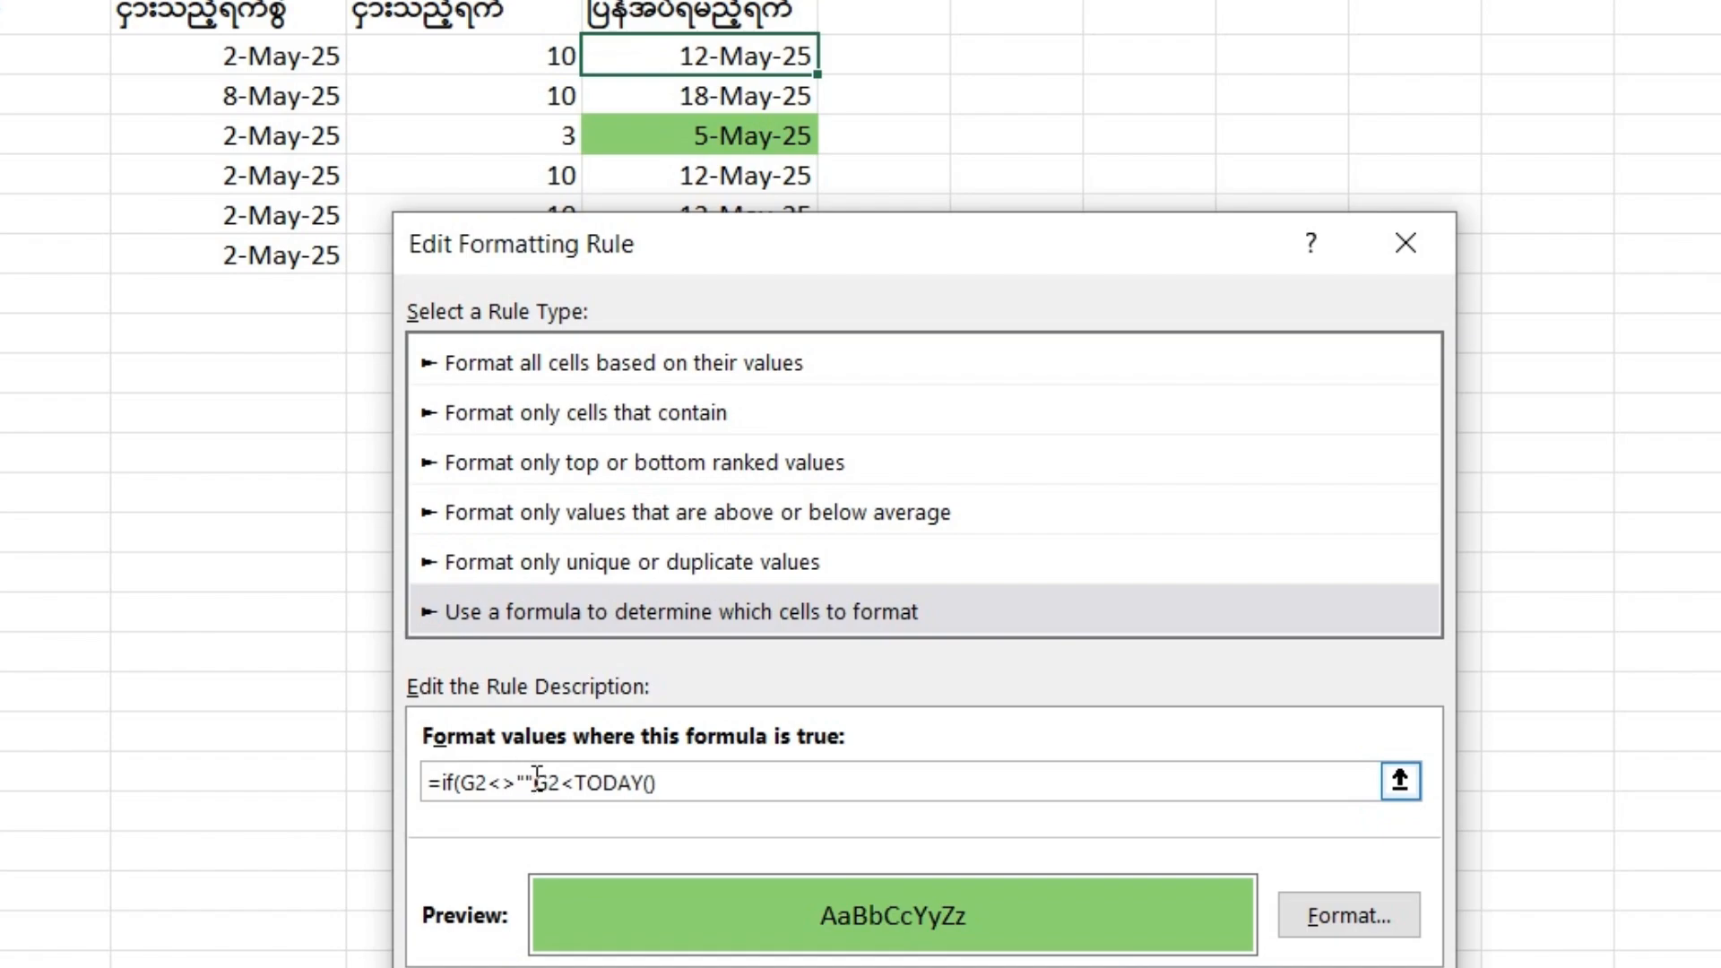
{"action": "type", "text": ","}
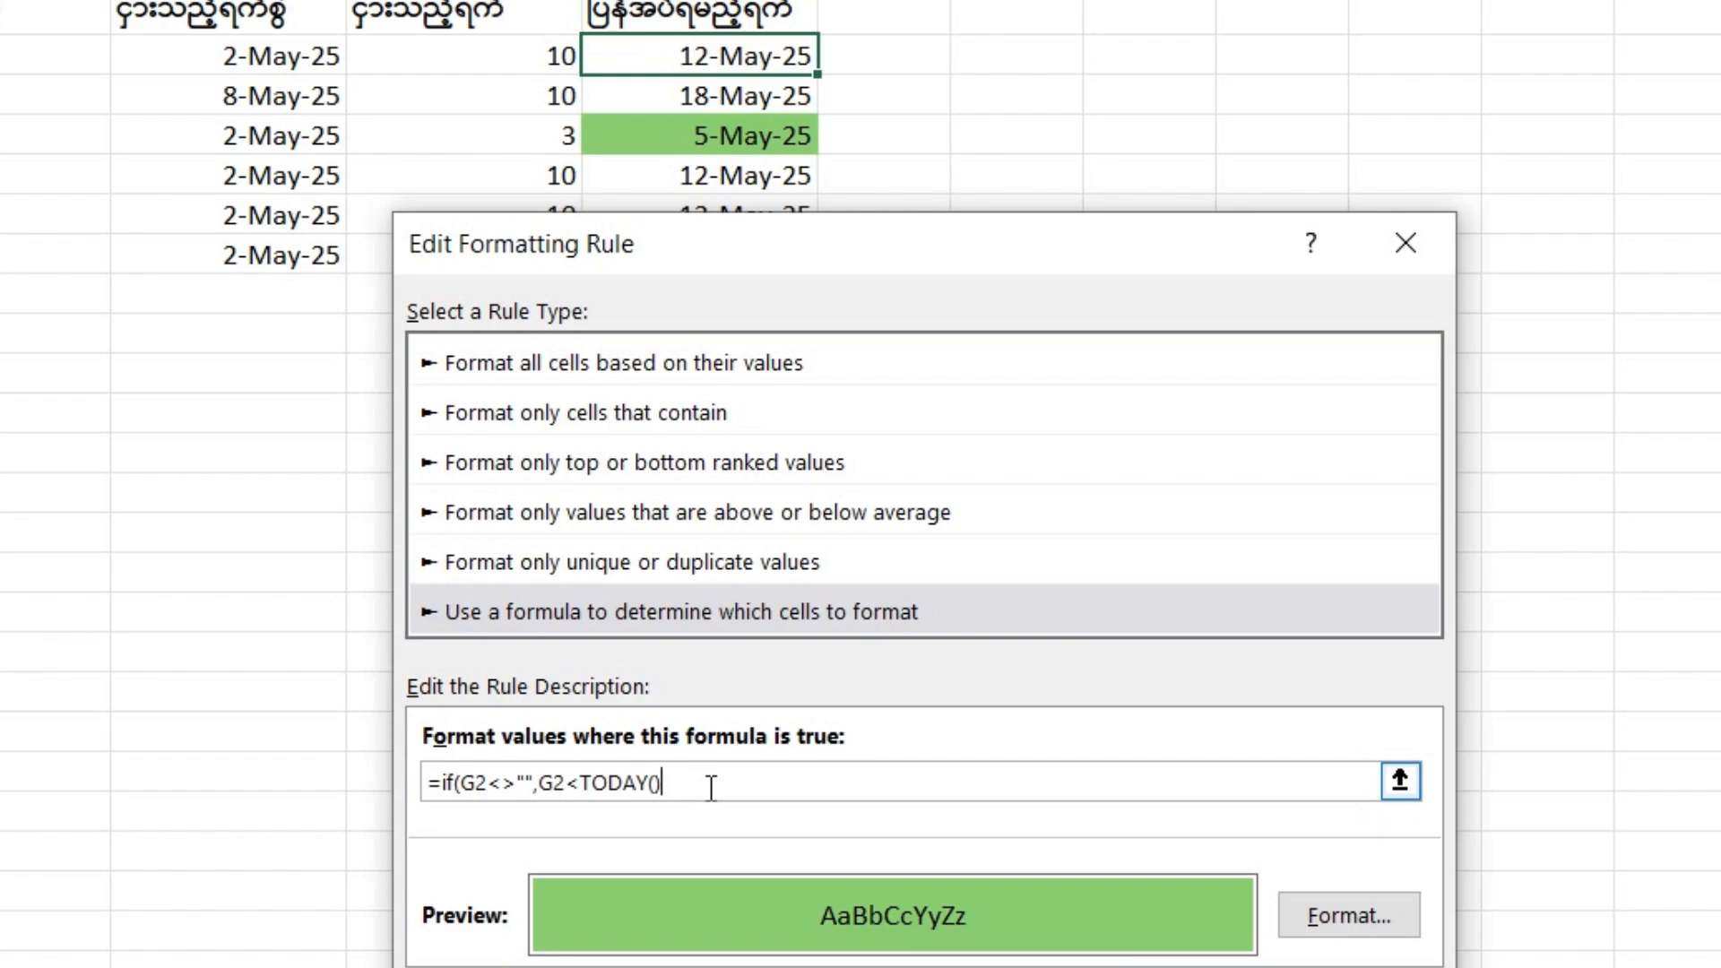
{"action": "key", "text": "Return"}
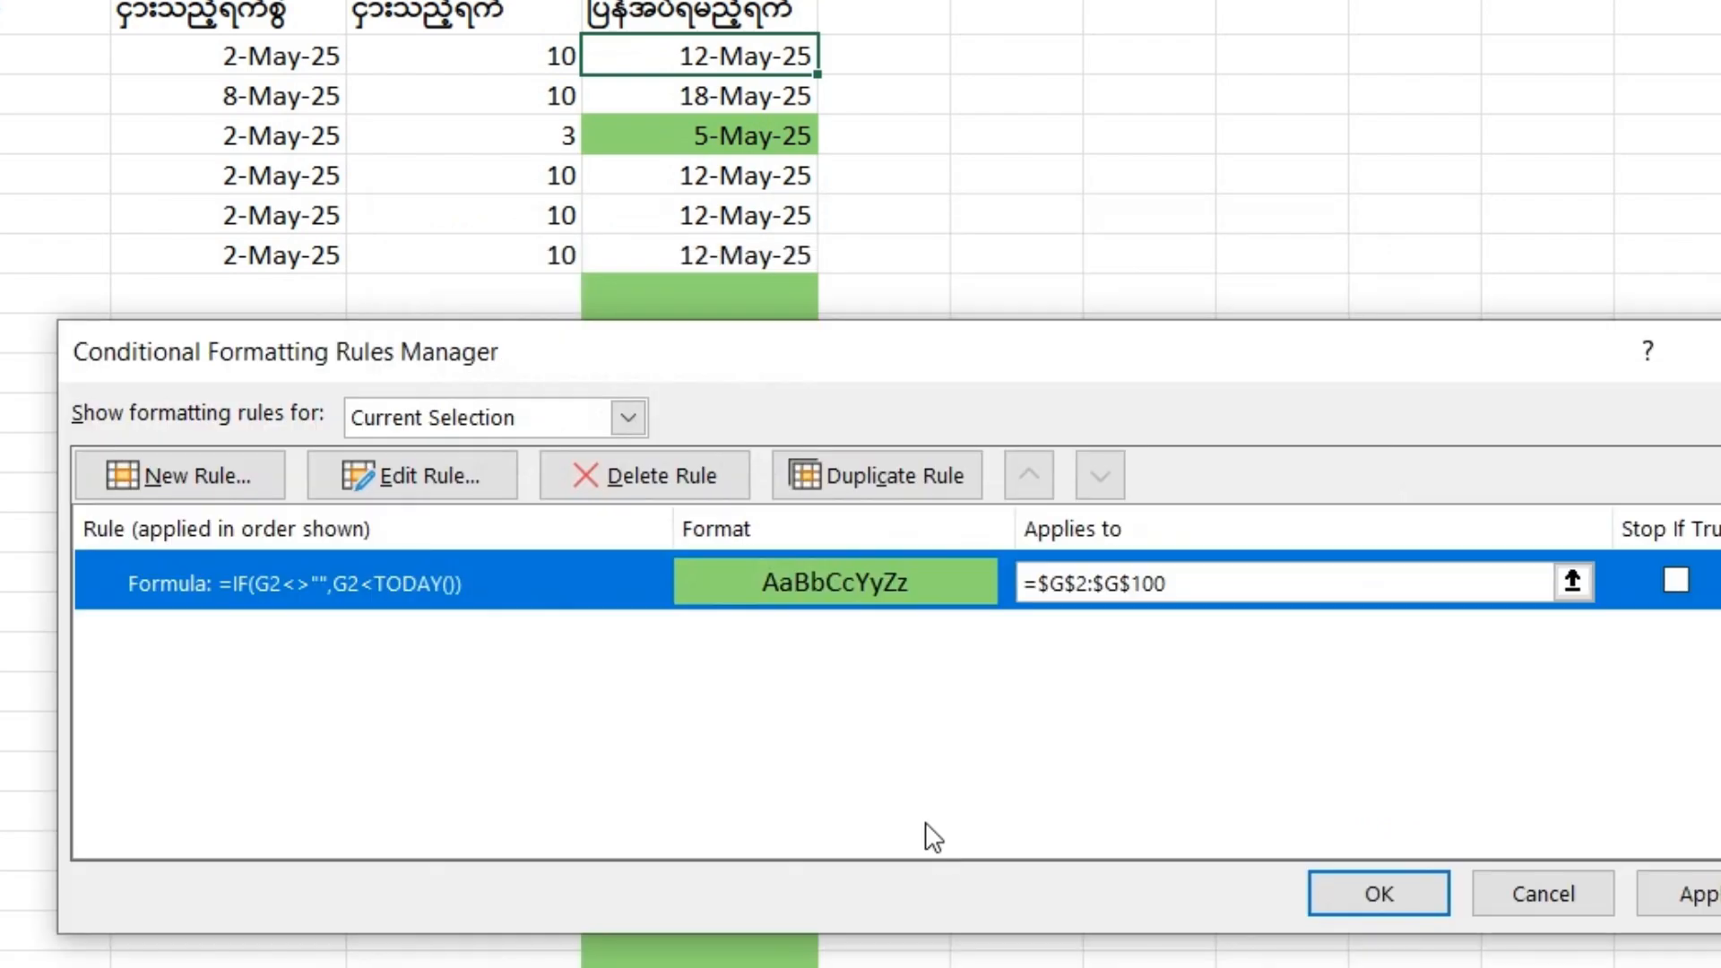
{"action": "left_click", "coordinate": [1403, 900]}
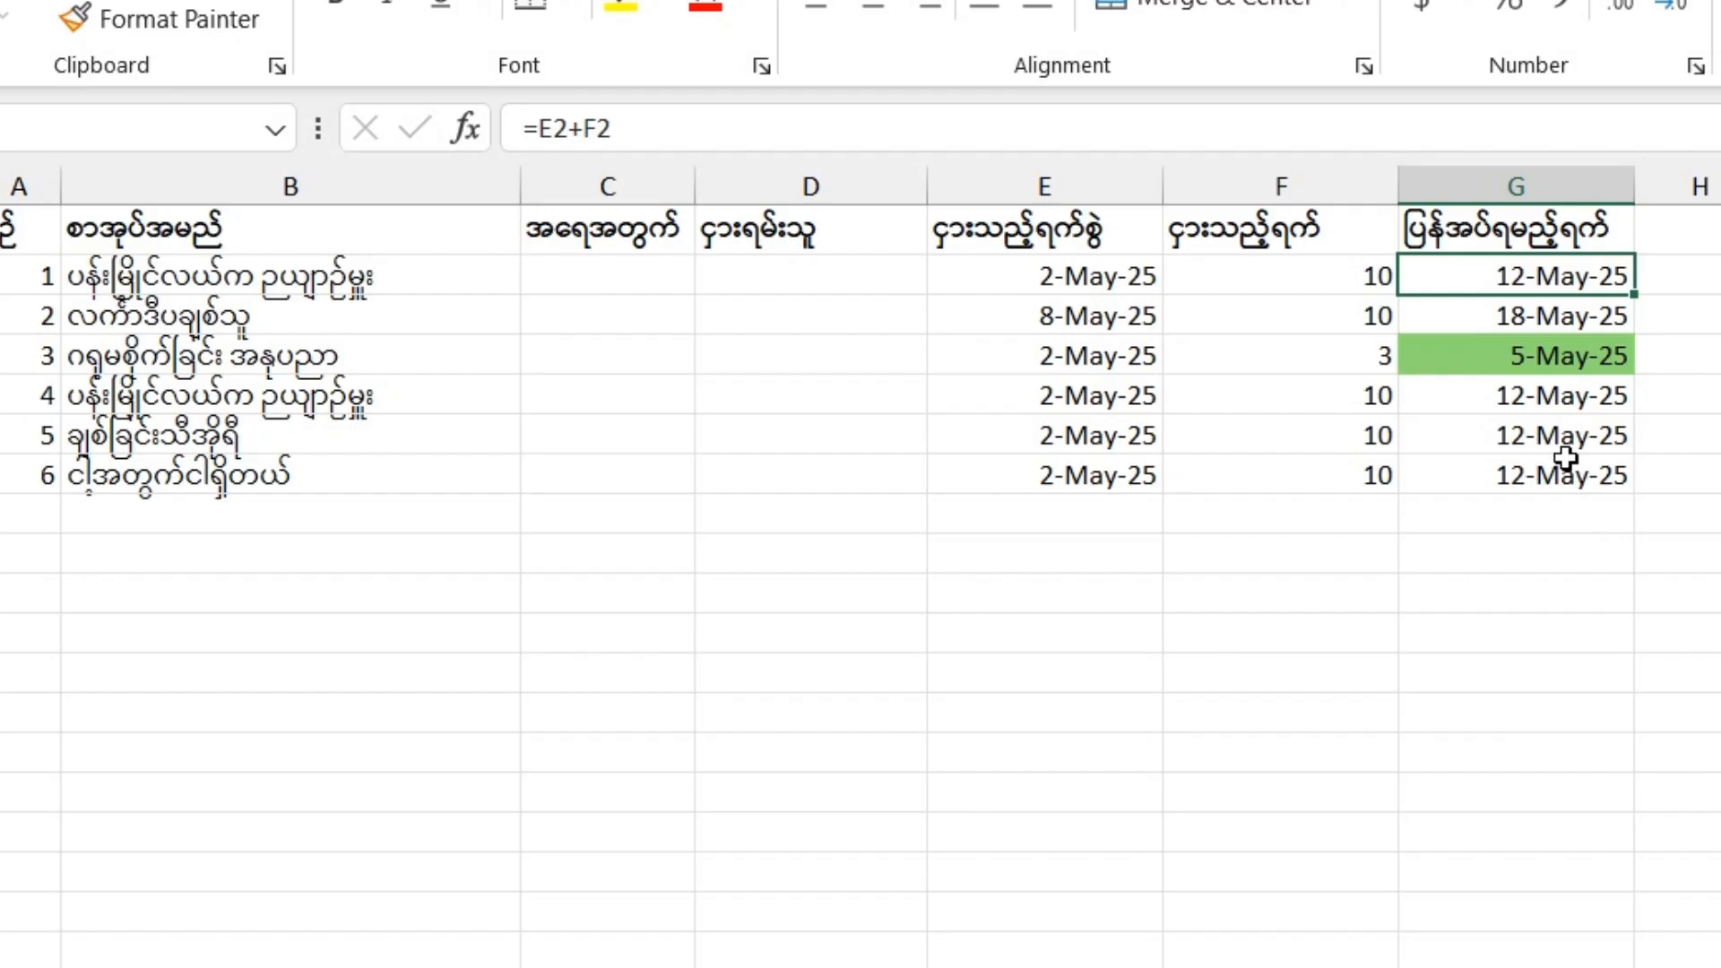
{"action": "left_click", "coordinate": [747, 255]}
{"action": "left_click", "coordinate": [757, 345]}
{"action": "left_click", "coordinate": [763, 170]}
{"action": "left_click", "coordinate": [741, 363]}
{"action": "left_click", "coordinate": [1546, 761]}
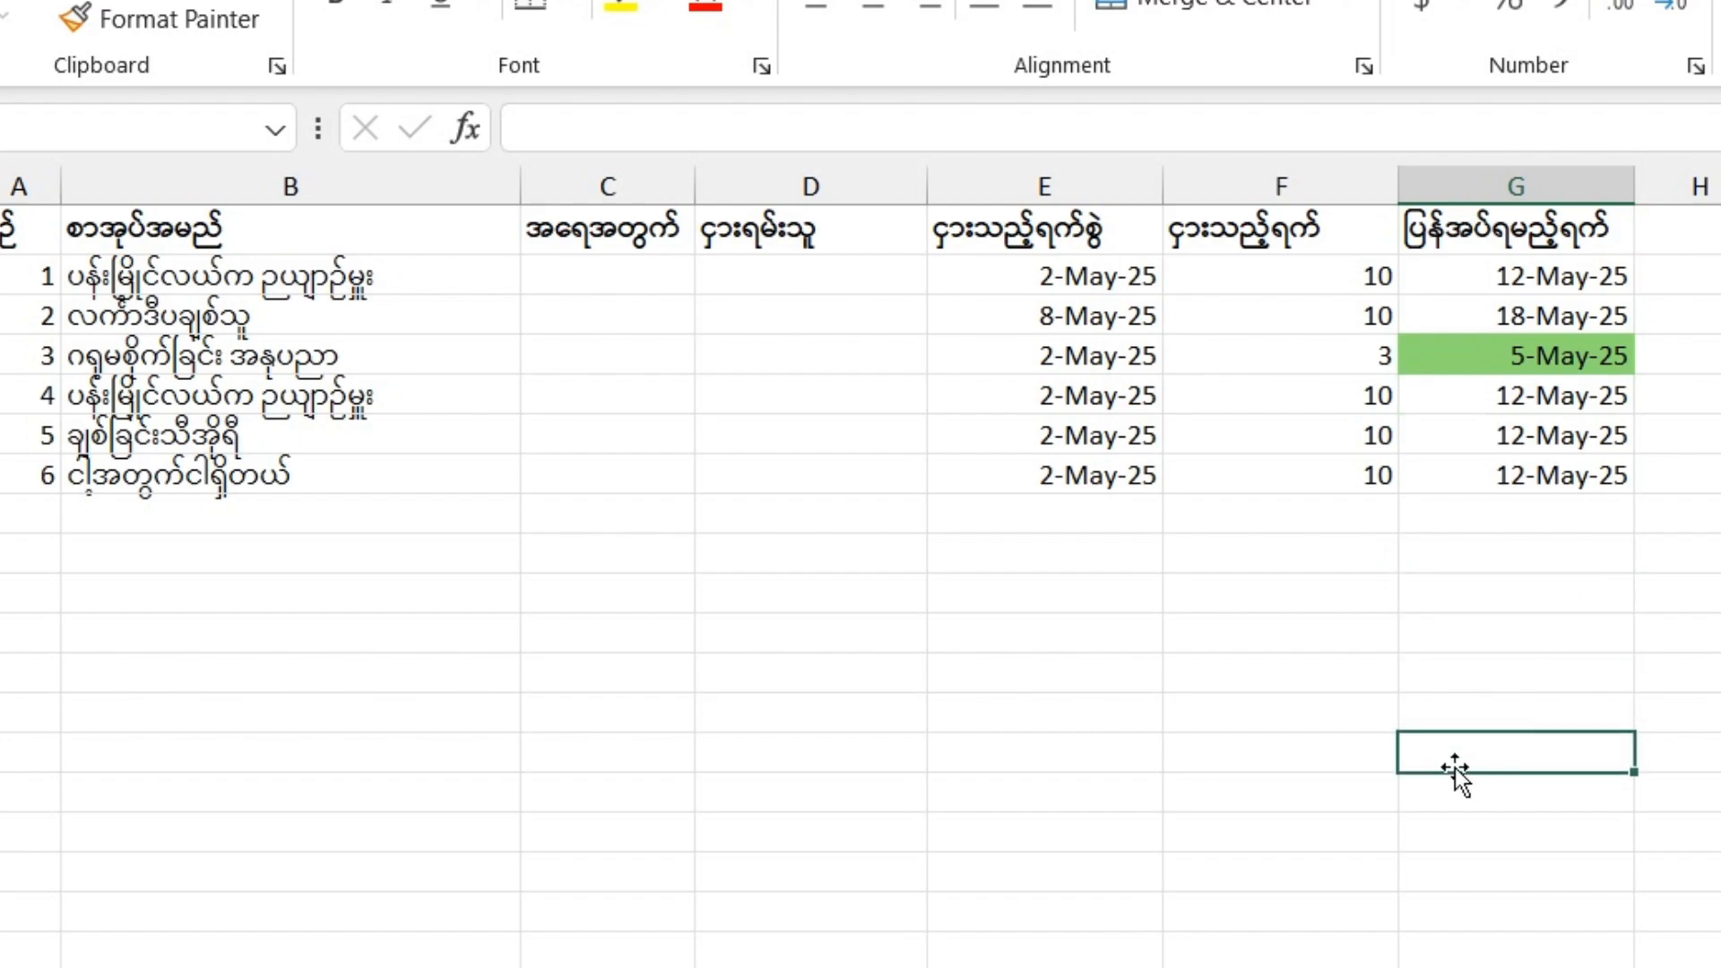
Add a test entry in row 8 by copying the rental date from above, entering 2 rental days and copying down the return-date formula
{"action": "left_click", "coordinate": [1107, 525]}
{"action": "key", "text": "ctrl+d"}
{"action": "left_click", "coordinate": [1275, 520]}
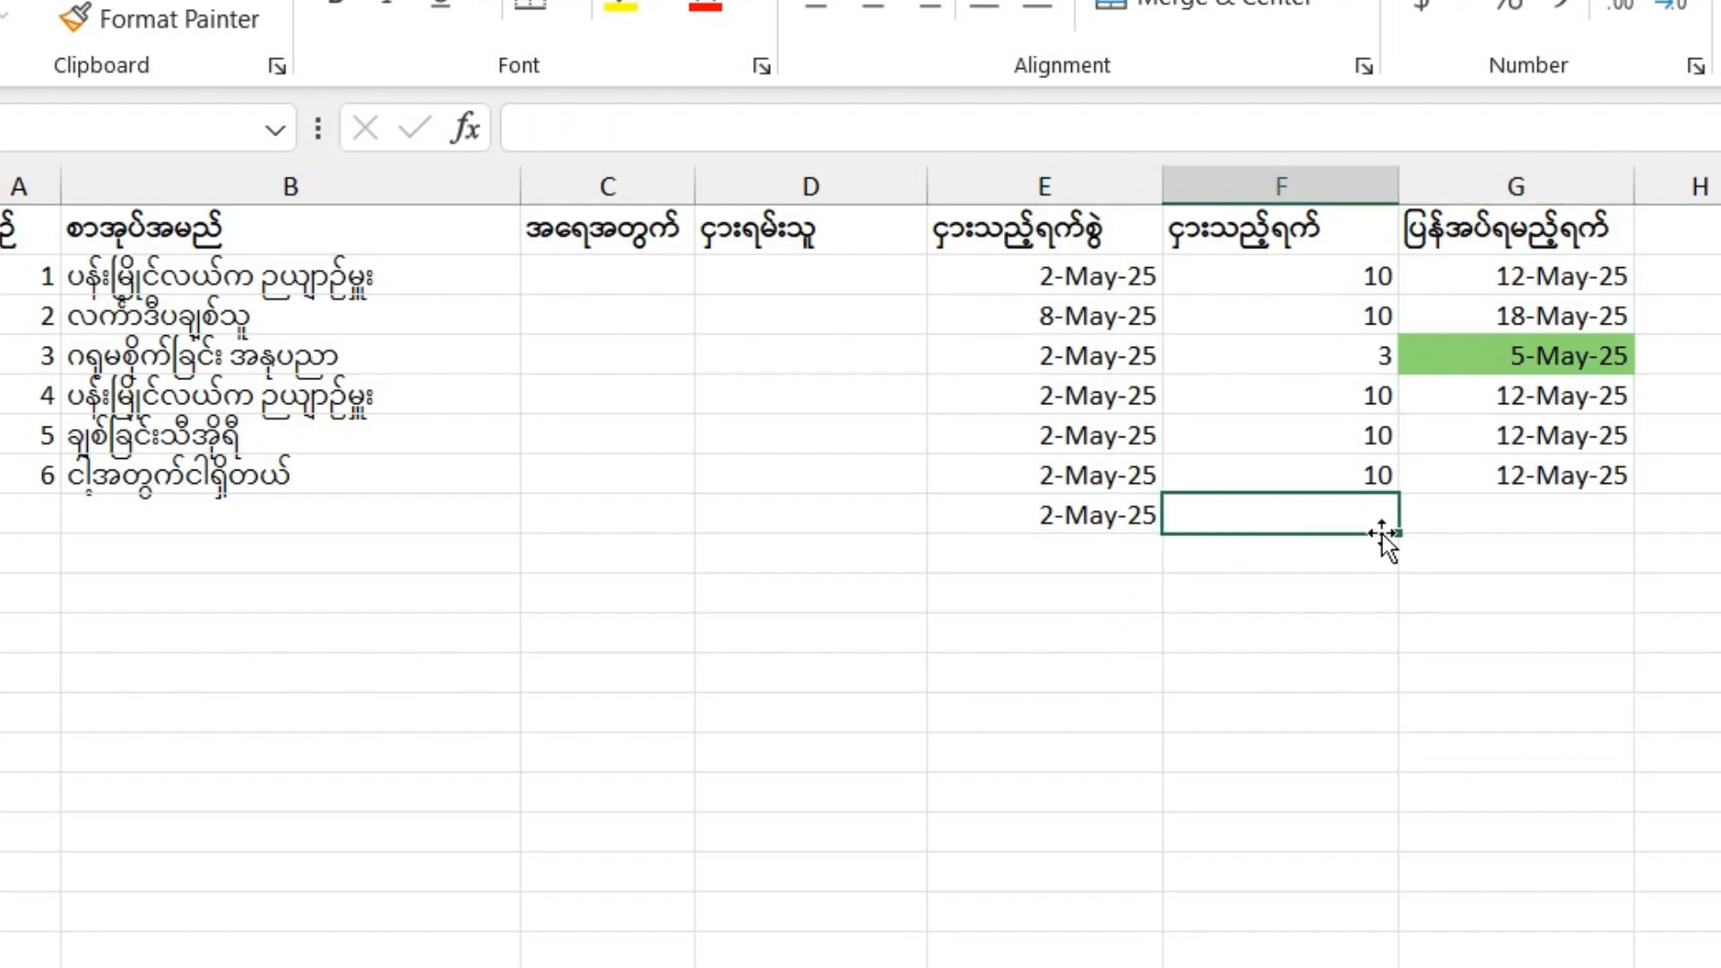
{"action": "type", "text": "2"}
{"action": "key", "text": "Return"}
{"action": "key", "text": "Up"}
{"action": "key", "text": "Right"}
{"action": "key", "text": "ctrl+d"}
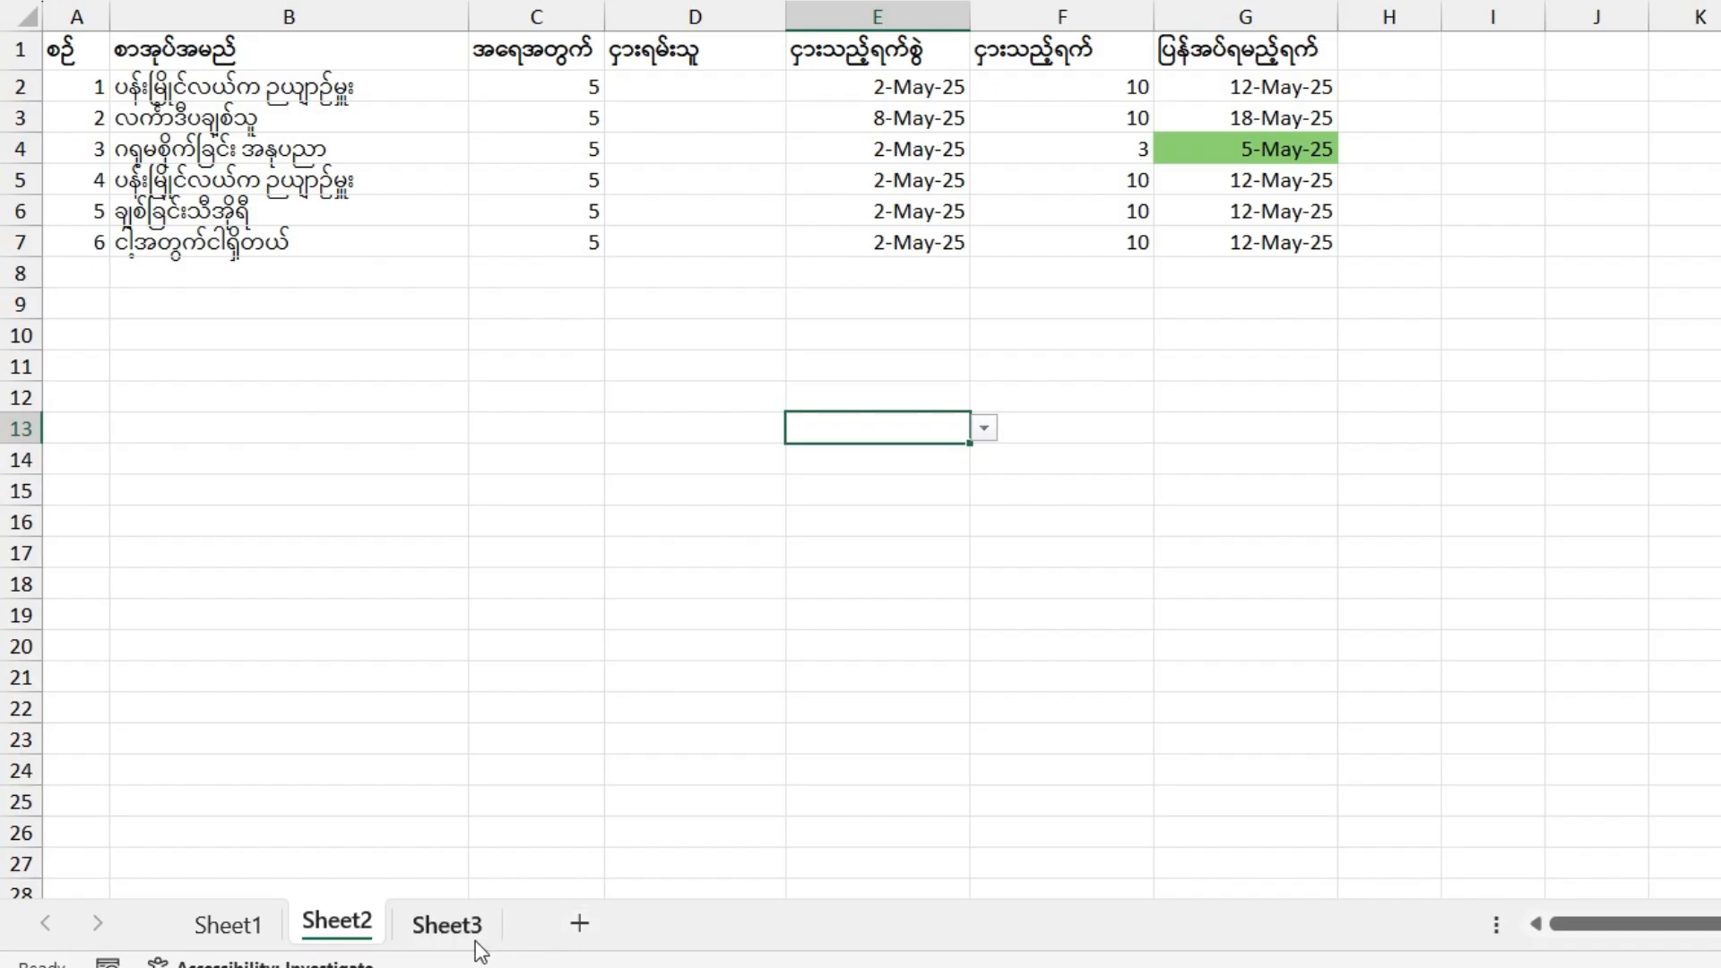
On Sheet3, enter a stock quantity of 5 for the first book in C2
{"action": "left_click", "coordinate": [466, 934]}
{"action": "left_click", "coordinate": [519, 140]}
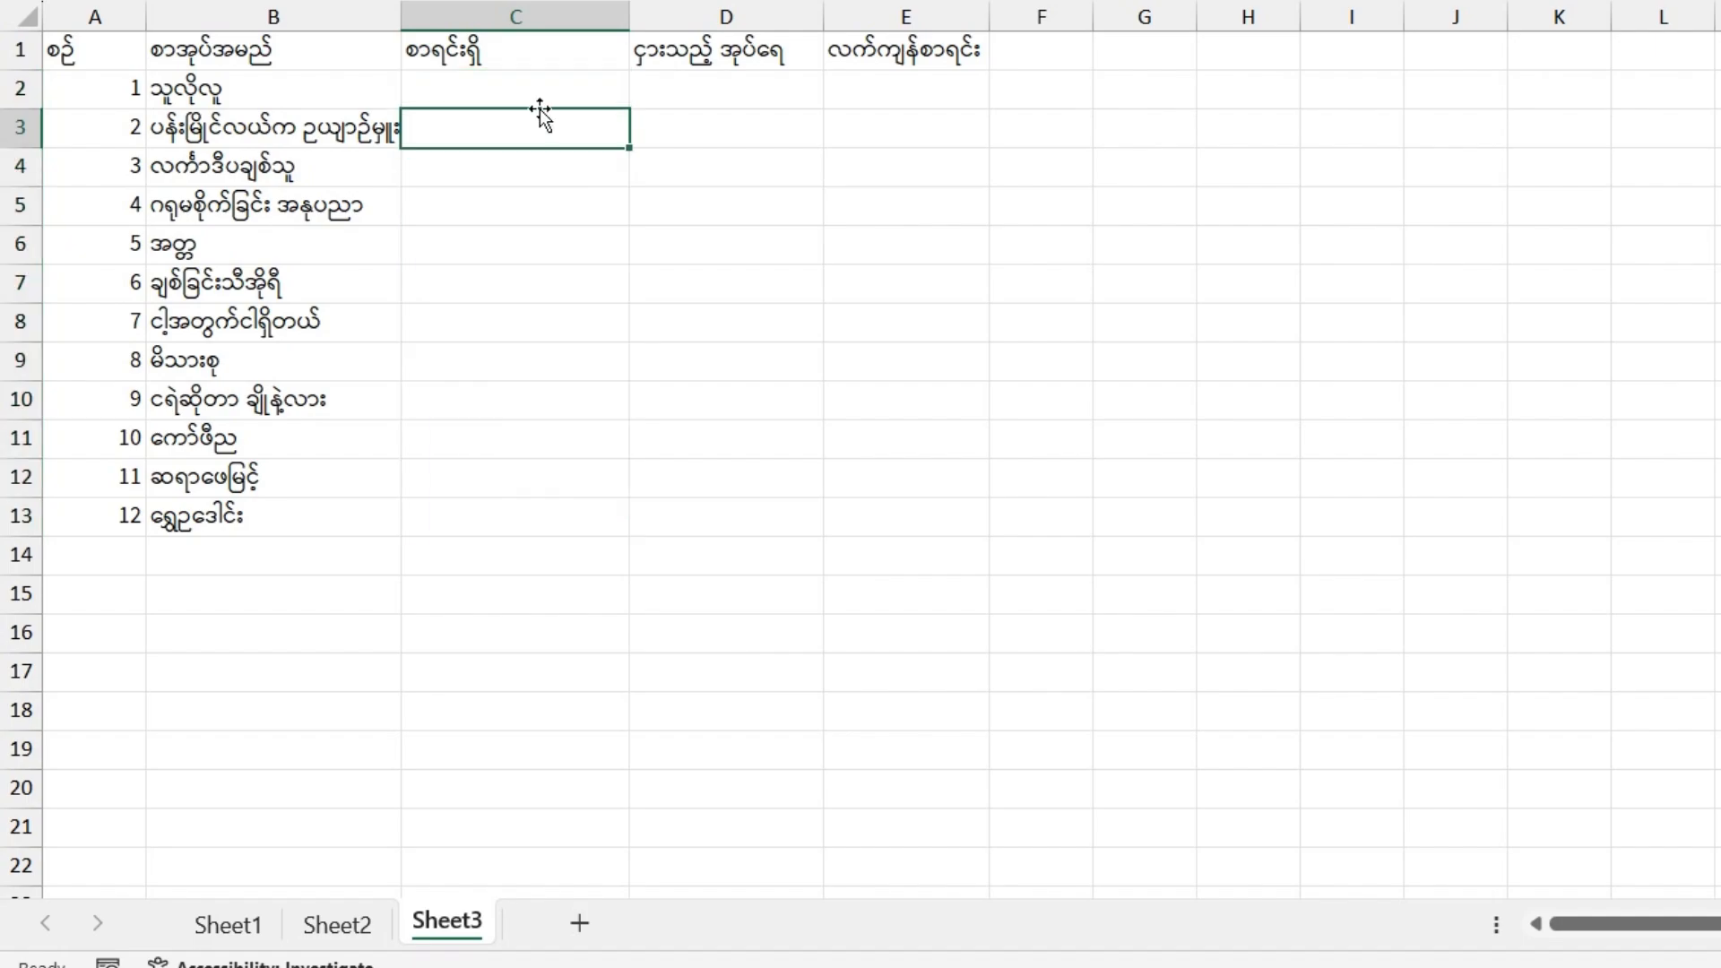
{"action": "left_click", "coordinate": [548, 89]}
{"action": "left_click", "coordinate": [732, 98]}
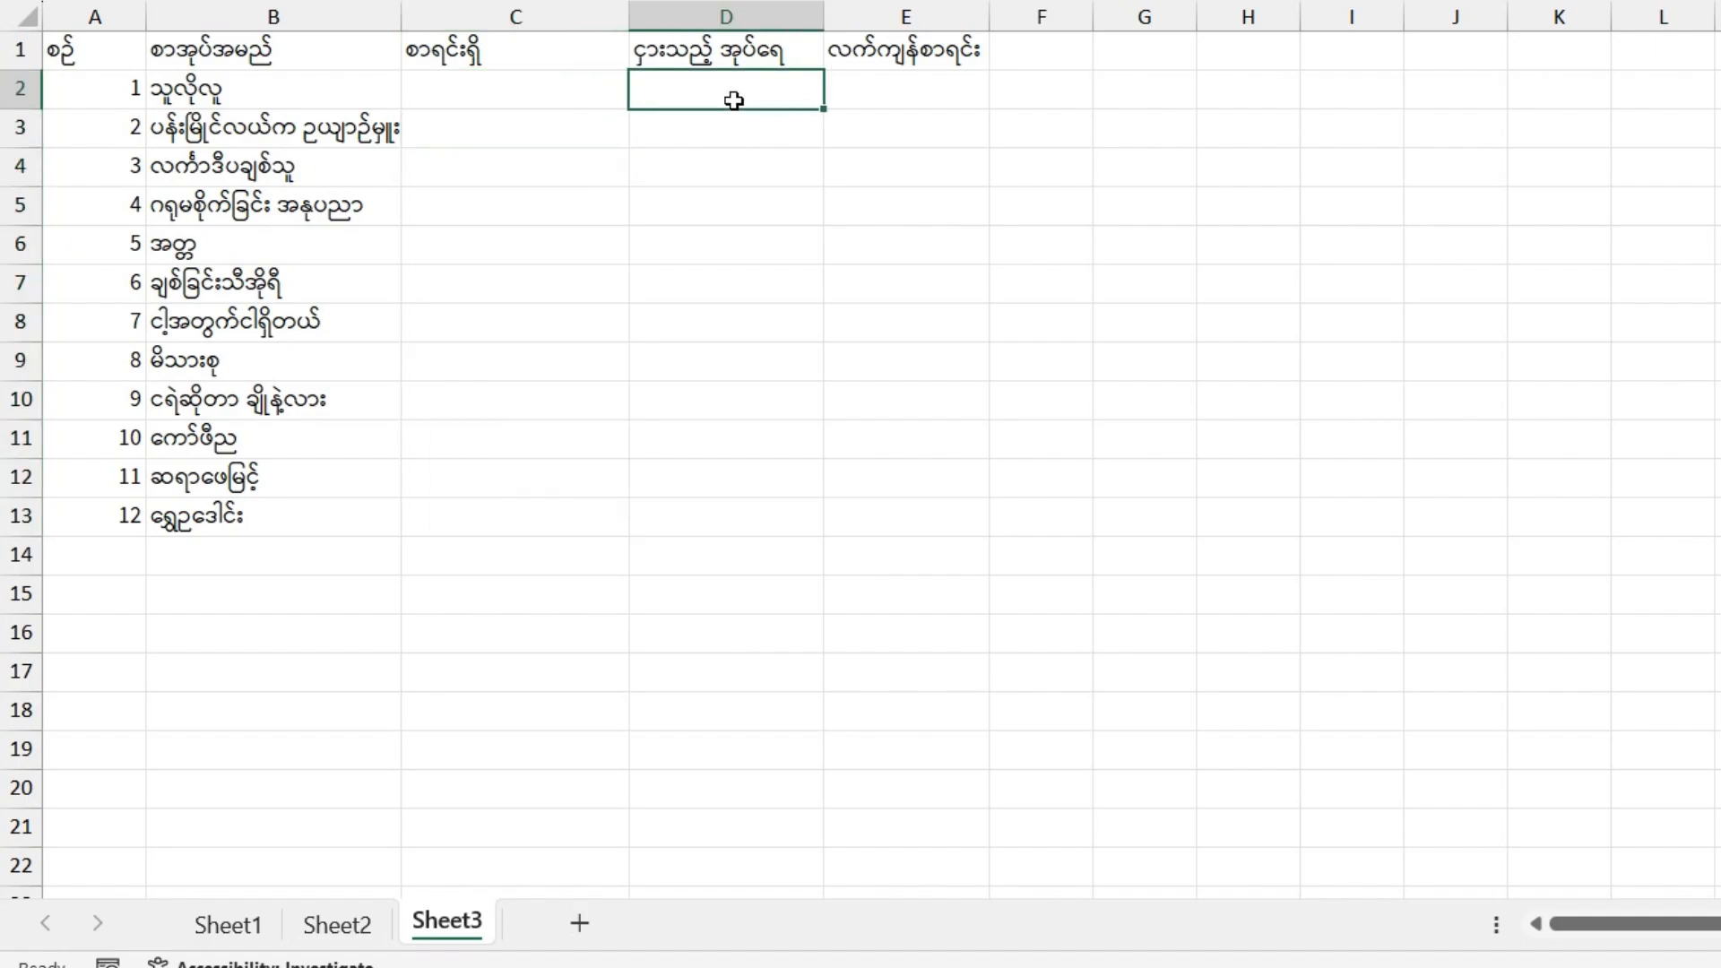
{"action": "left_click", "coordinate": [914, 96]}
{"action": "left_click", "coordinate": [753, 93]}
{"action": "left_click", "coordinate": [243, 101]}
{"action": "left_click", "coordinate": [526, 88]}
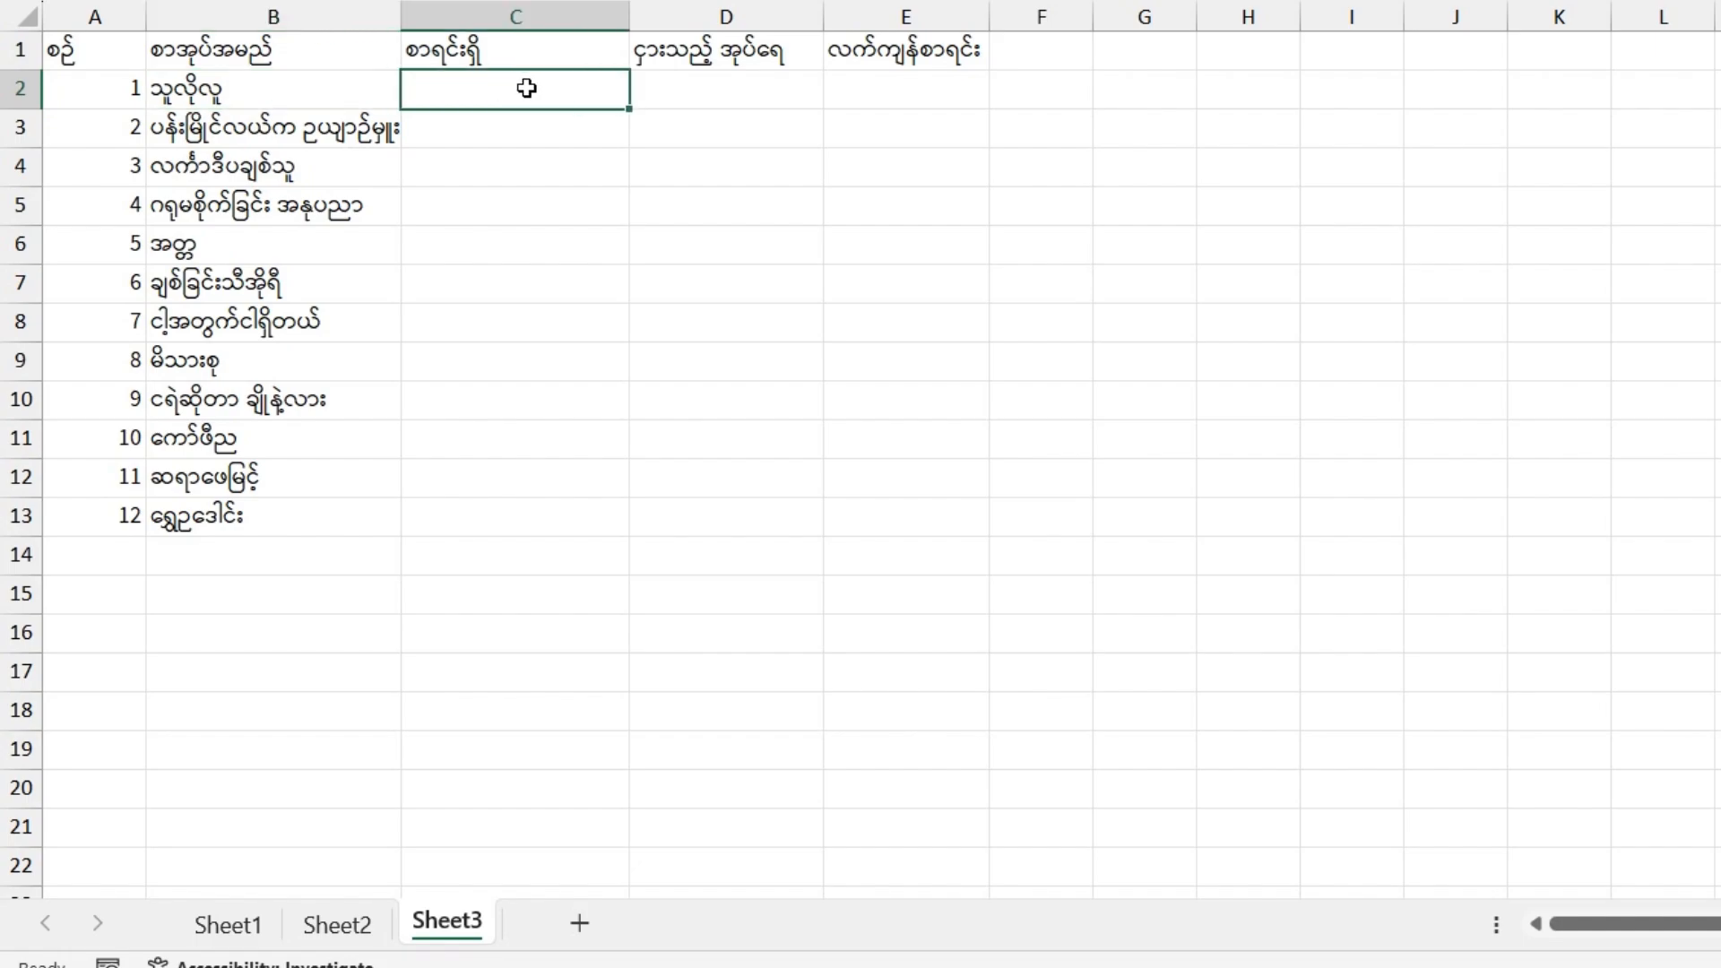
{"action": "key", "text": "ctrl+Return"}
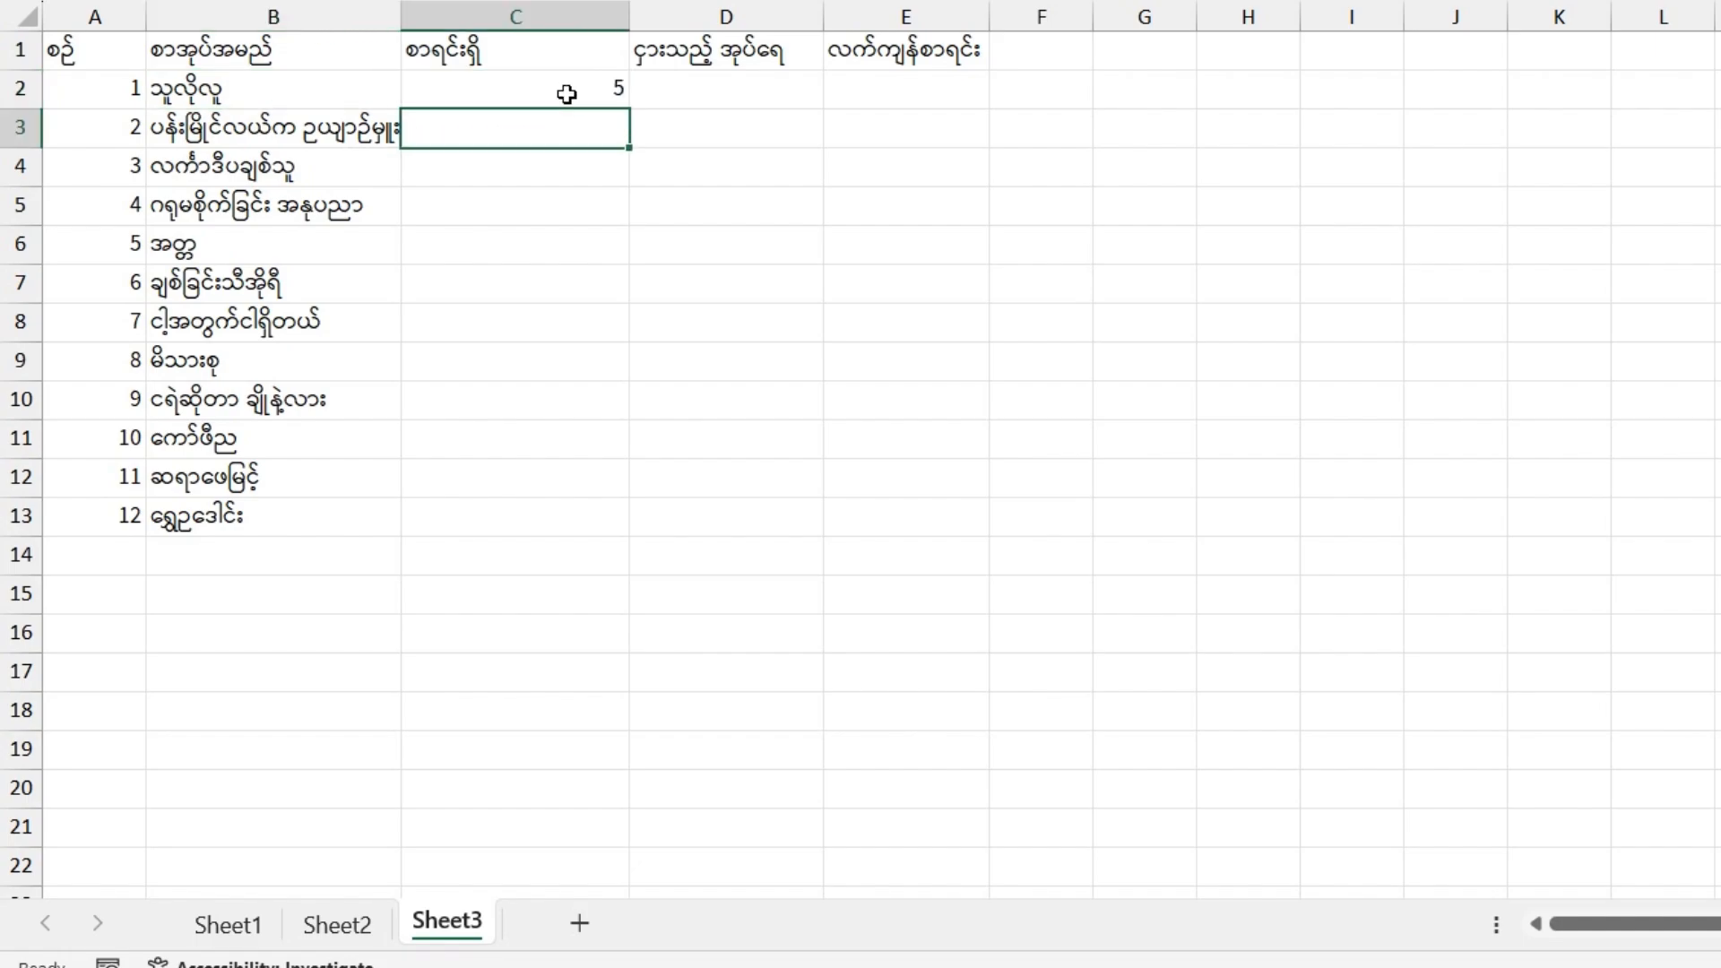
In Sheet3 cell D2, begin a SUMIF formula with the Sheet2 title column, Sheet2!B:B, as its range
{"action": "left_click", "coordinate": [363, 927]}
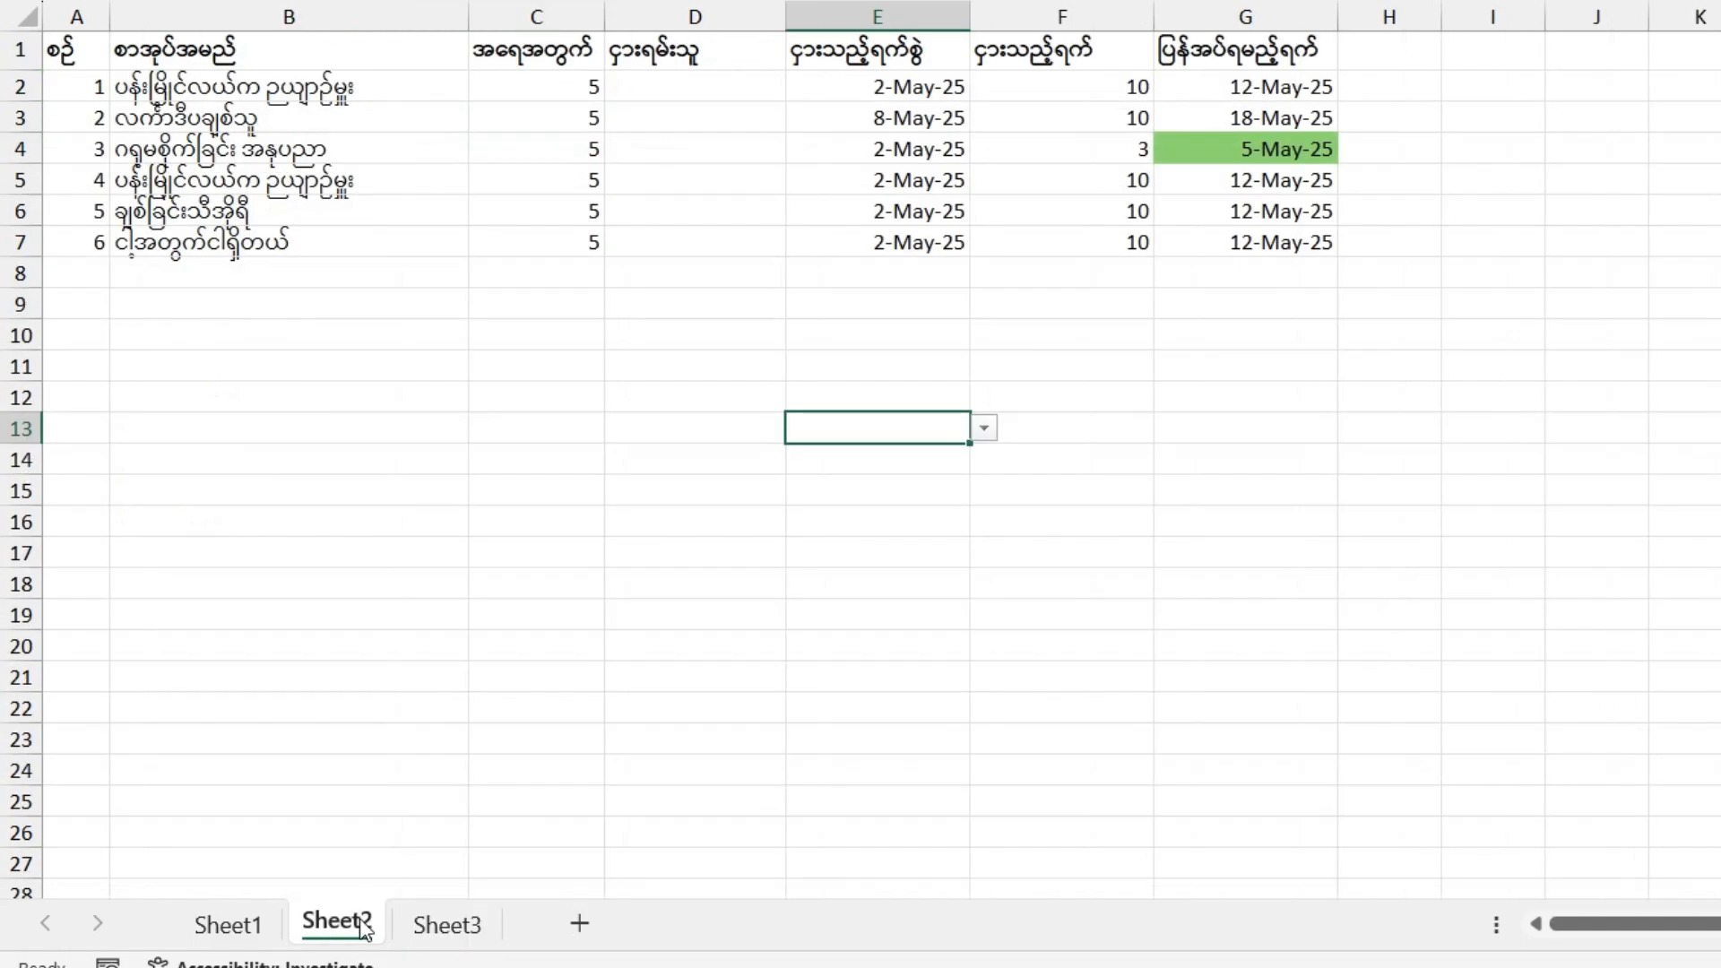
{"action": "left_click", "coordinate": [446, 923]}
{"action": "left_click", "coordinate": [705, 101]}
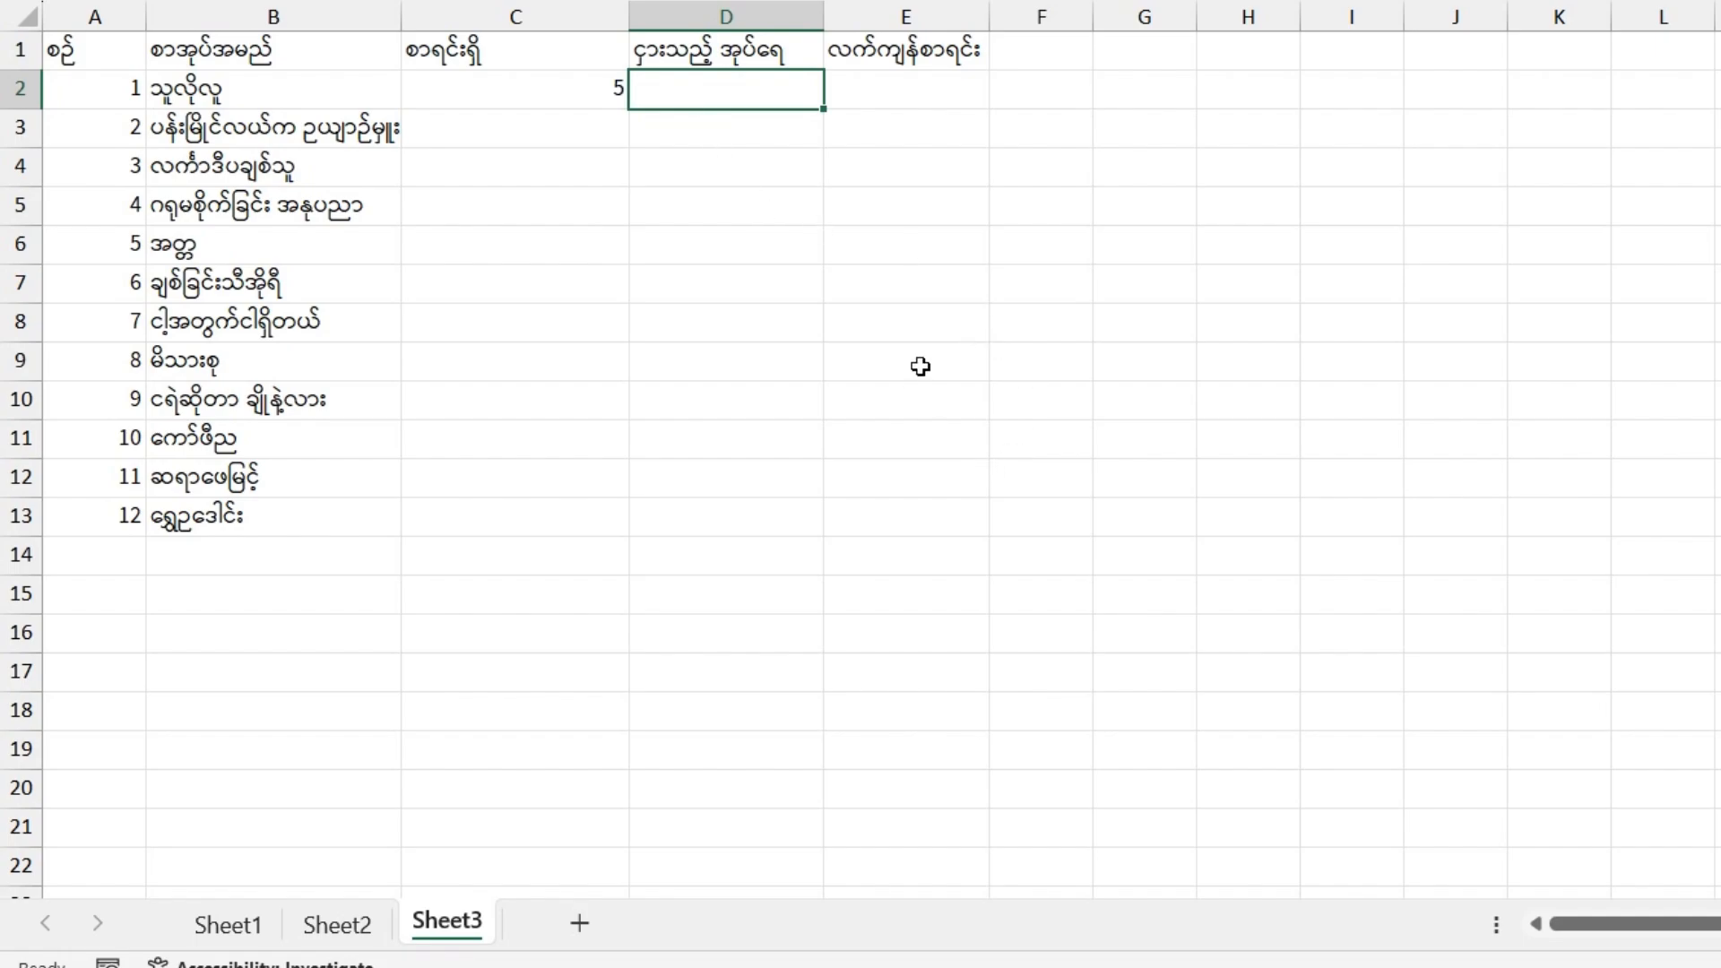
{"action": "type", "text": "=sumif"}
{"action": "key", "text": "Tab"}
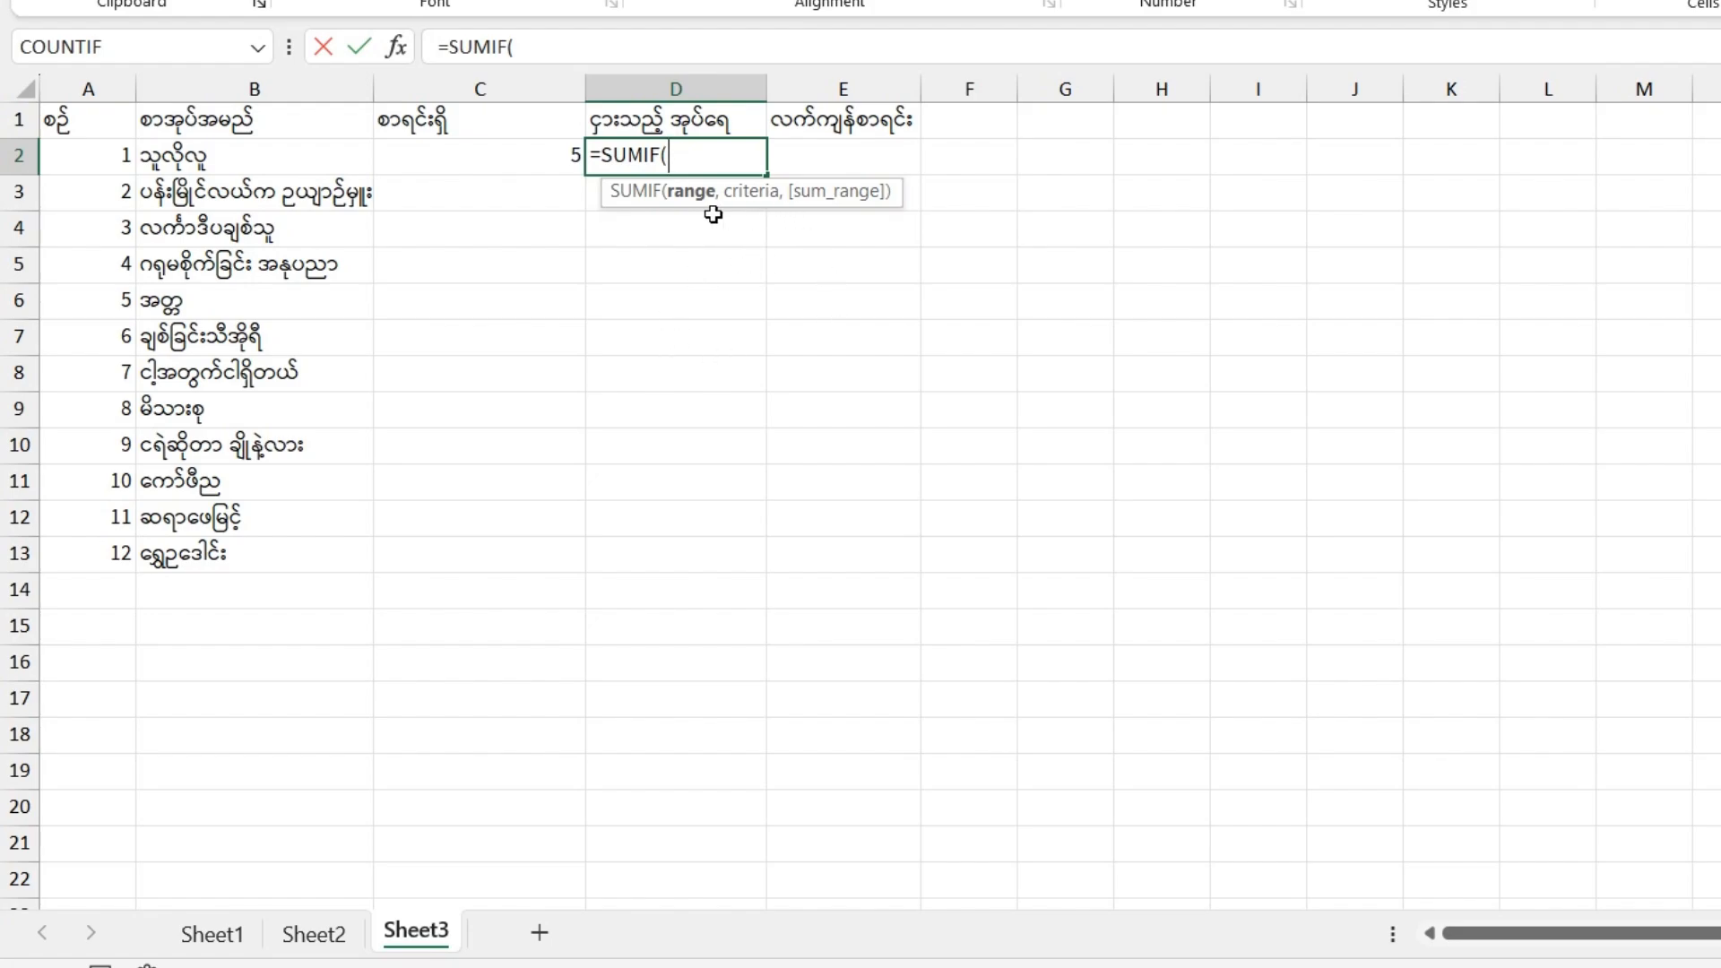
{"action": "left_click", "coordinate": [326, 941]}
{"action": "left_click", "coordinate": [391, 937]}
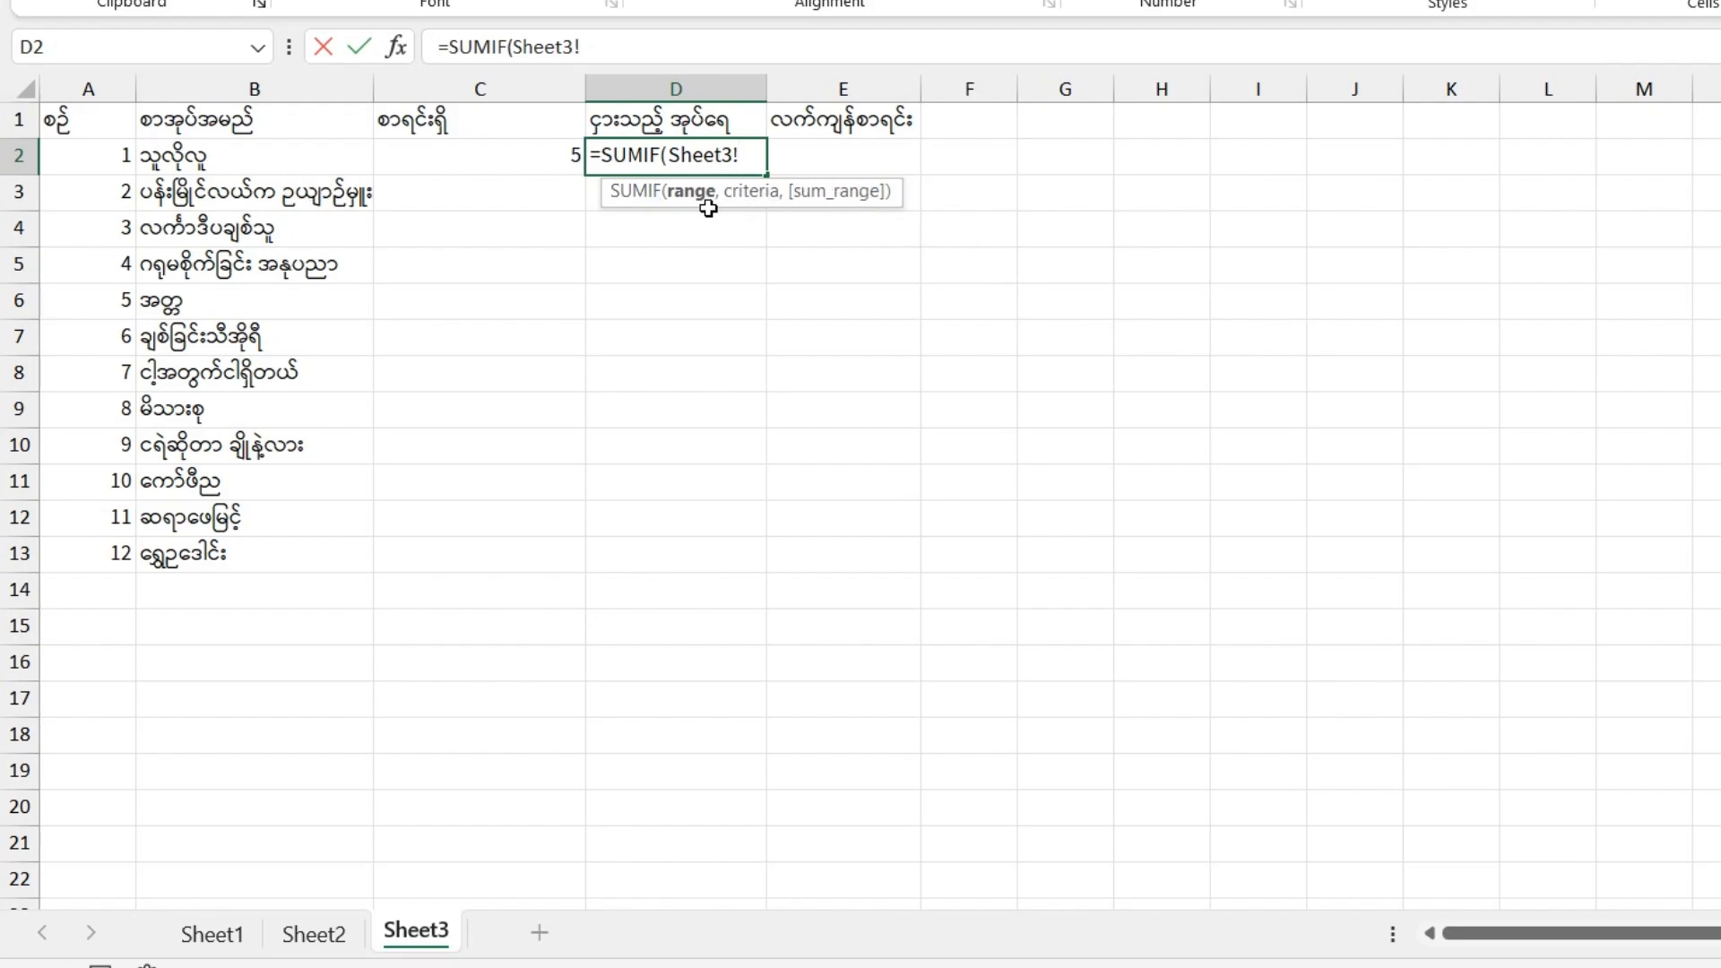
{"action": "left_click", "coordinate": [313, 934]}
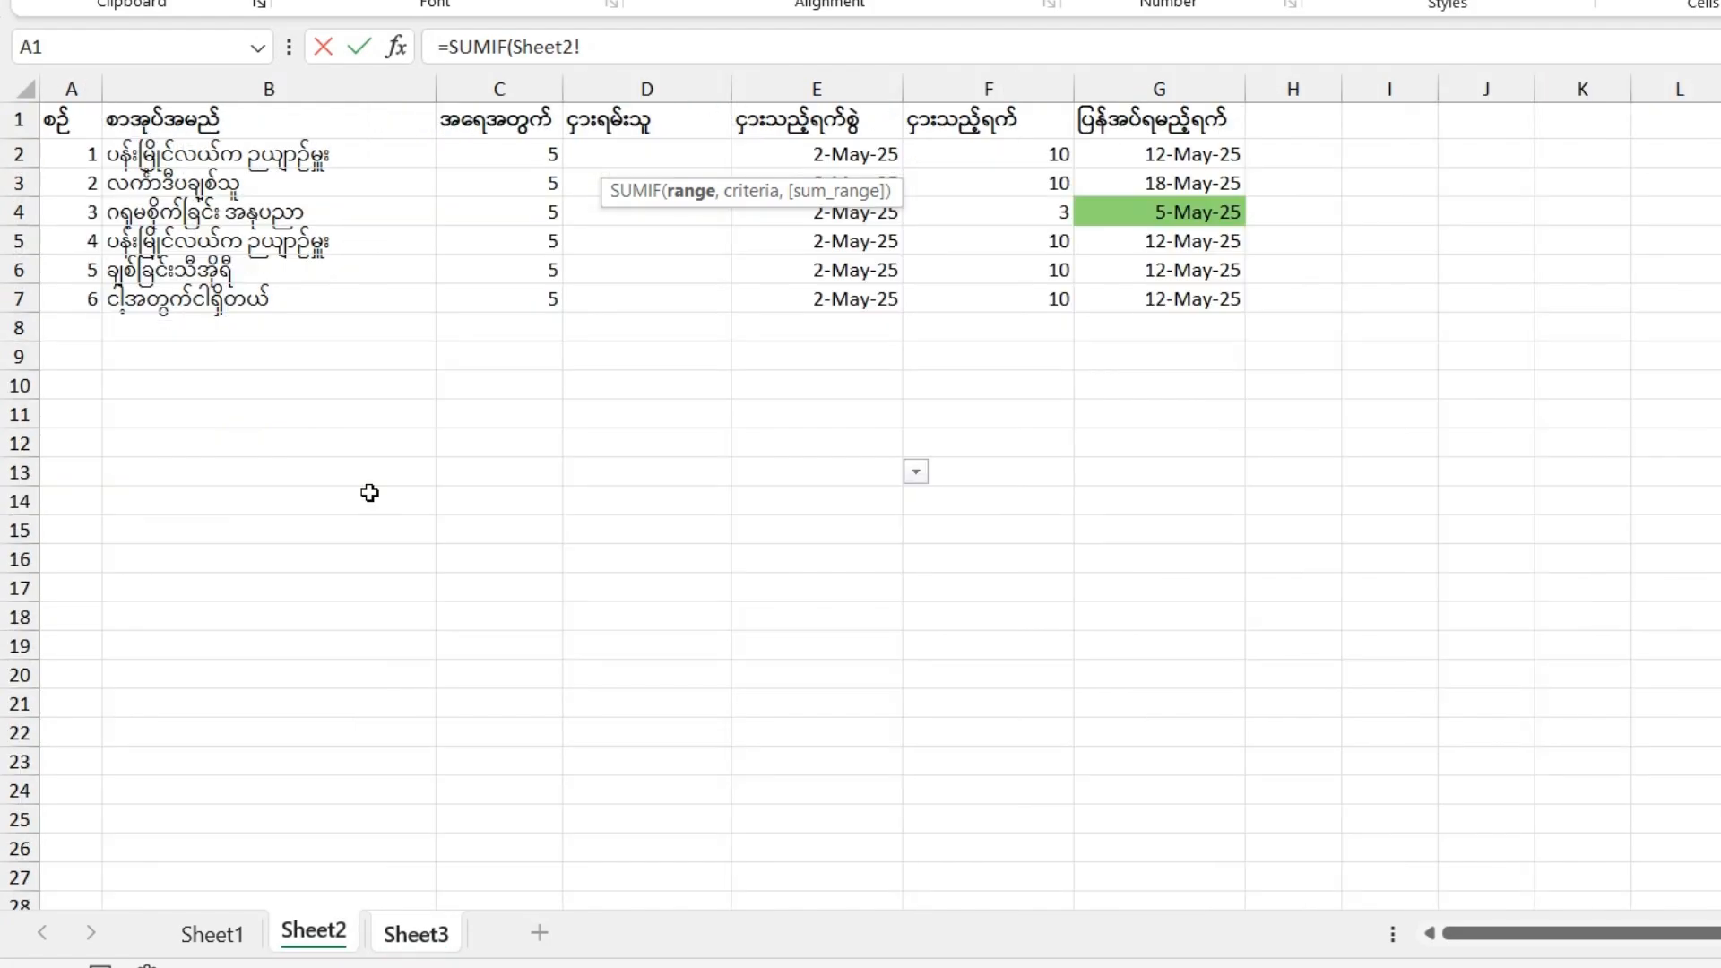
{"action": "left_click", "coordinate": [299, 87]}
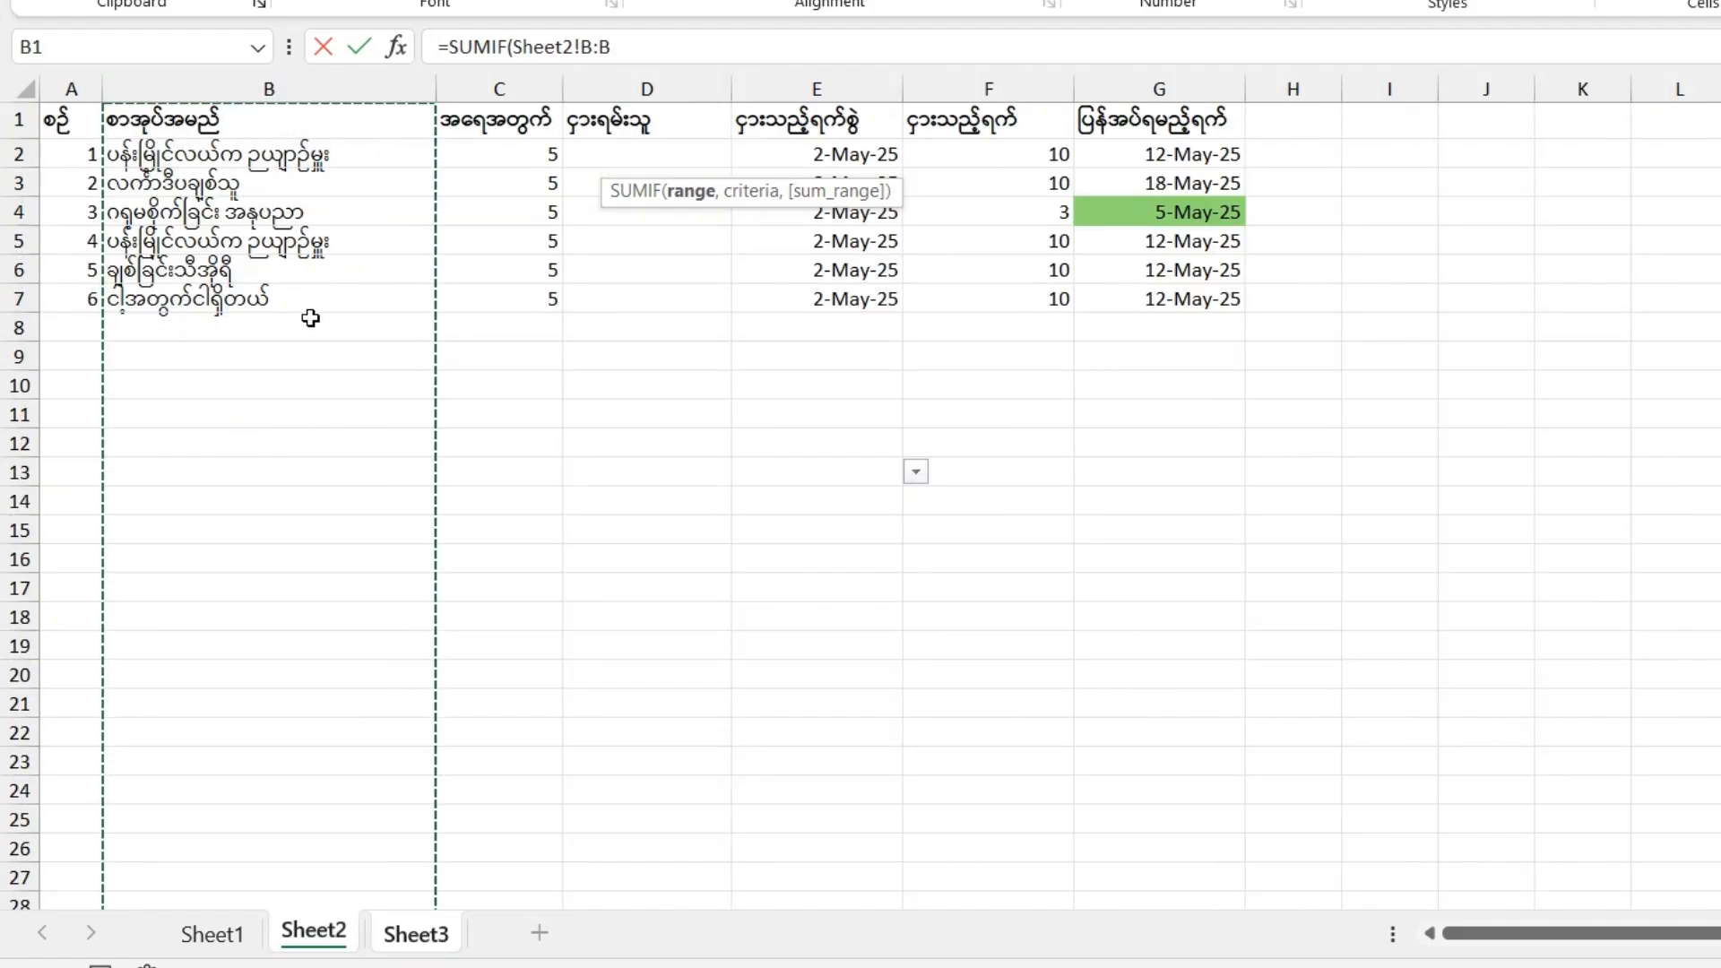
{"action": "type", "text": ","}
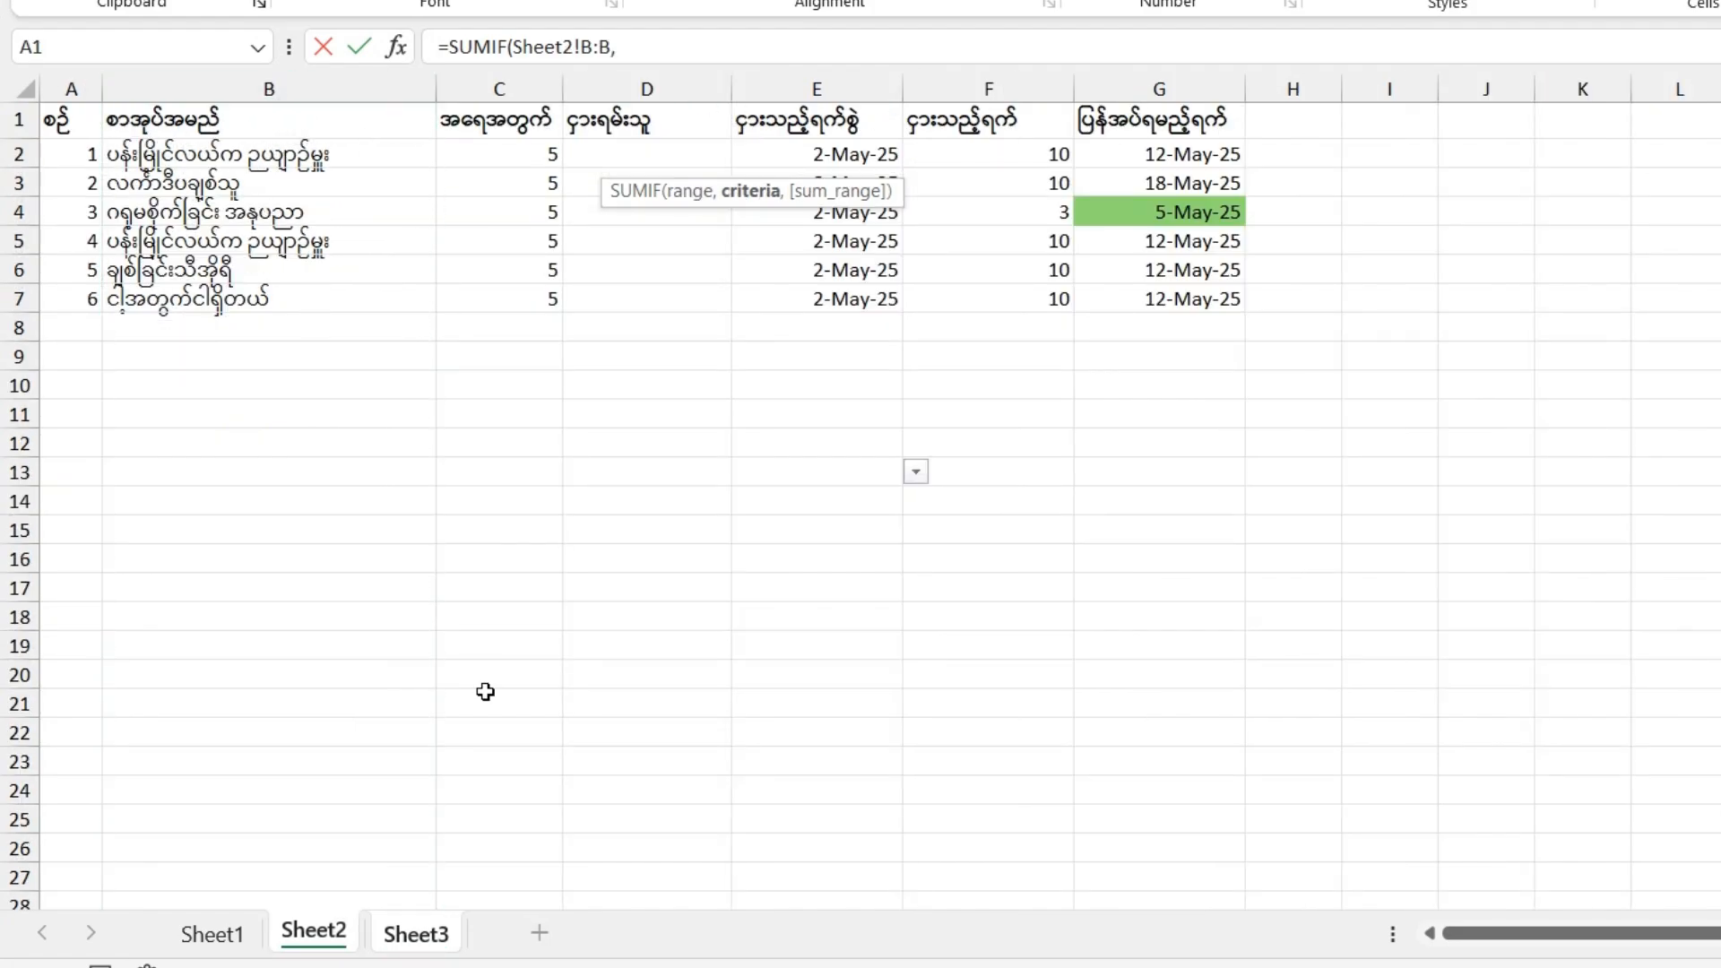
Complete the SUMIF formula with Sheet3!B2 as the criterion and Sheet2!C:C as the sum range
{"action": "left_click", "coordinate": [429, 944]}
{"action": "left_click", "coordinate": [255, 161]}
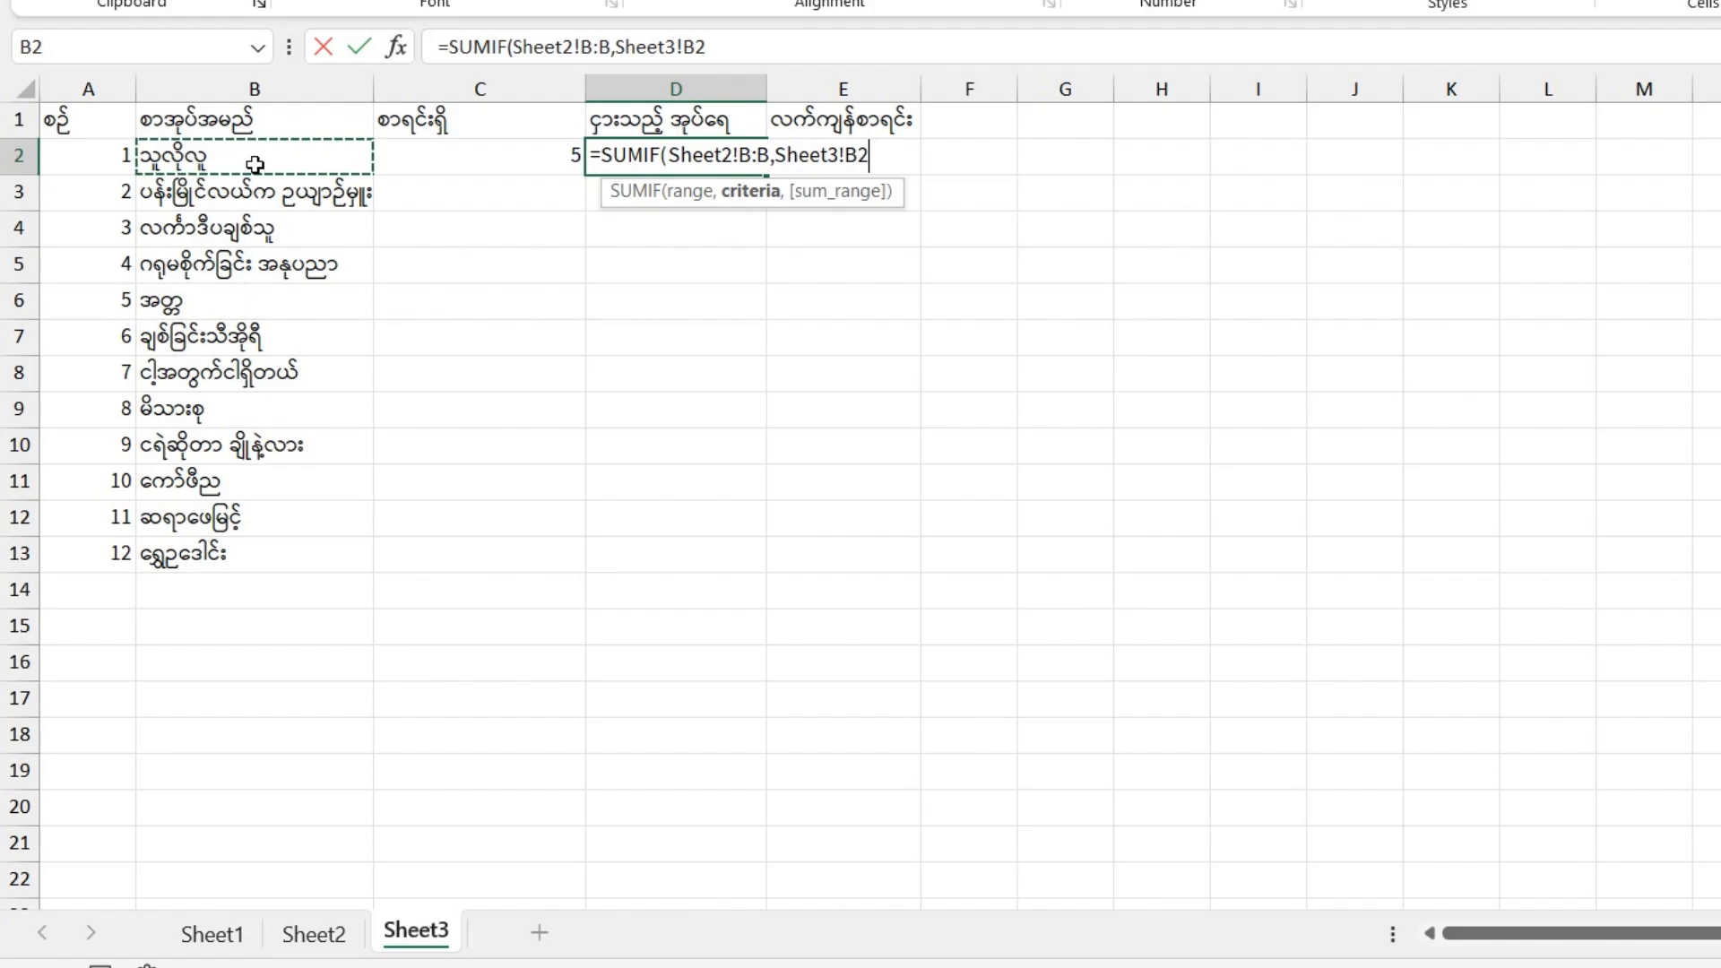
{"action": "type", "text": ","}
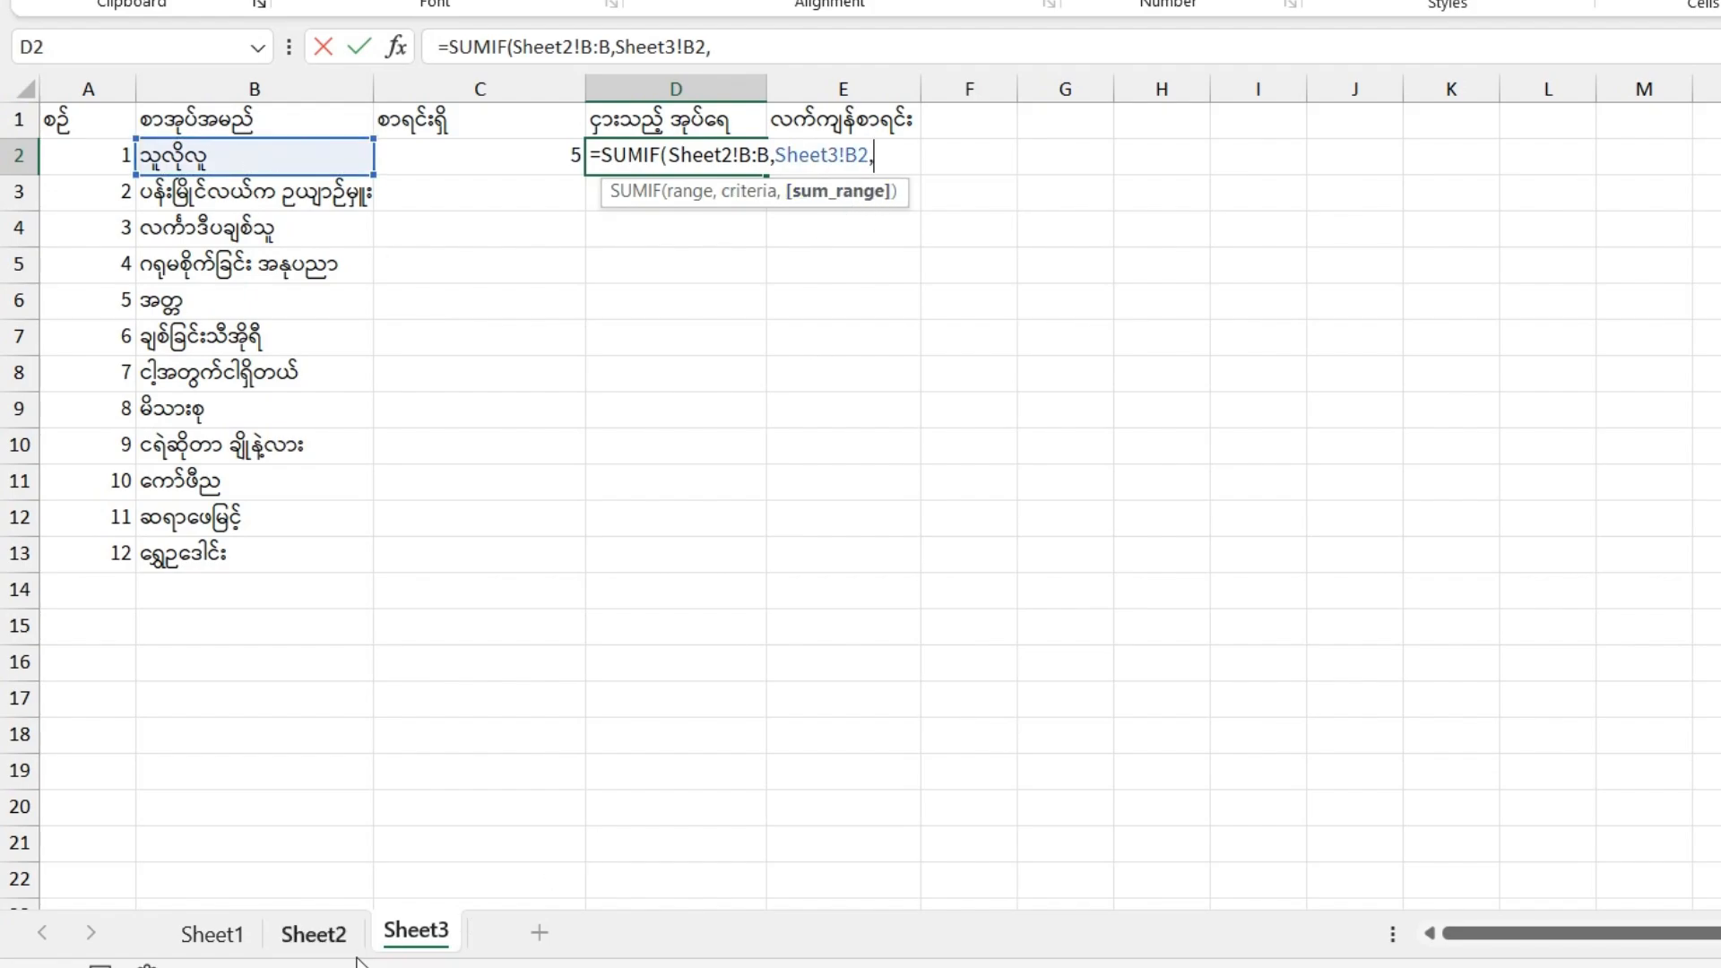
{"action": "left_click", "coordinate": [316, 936]}
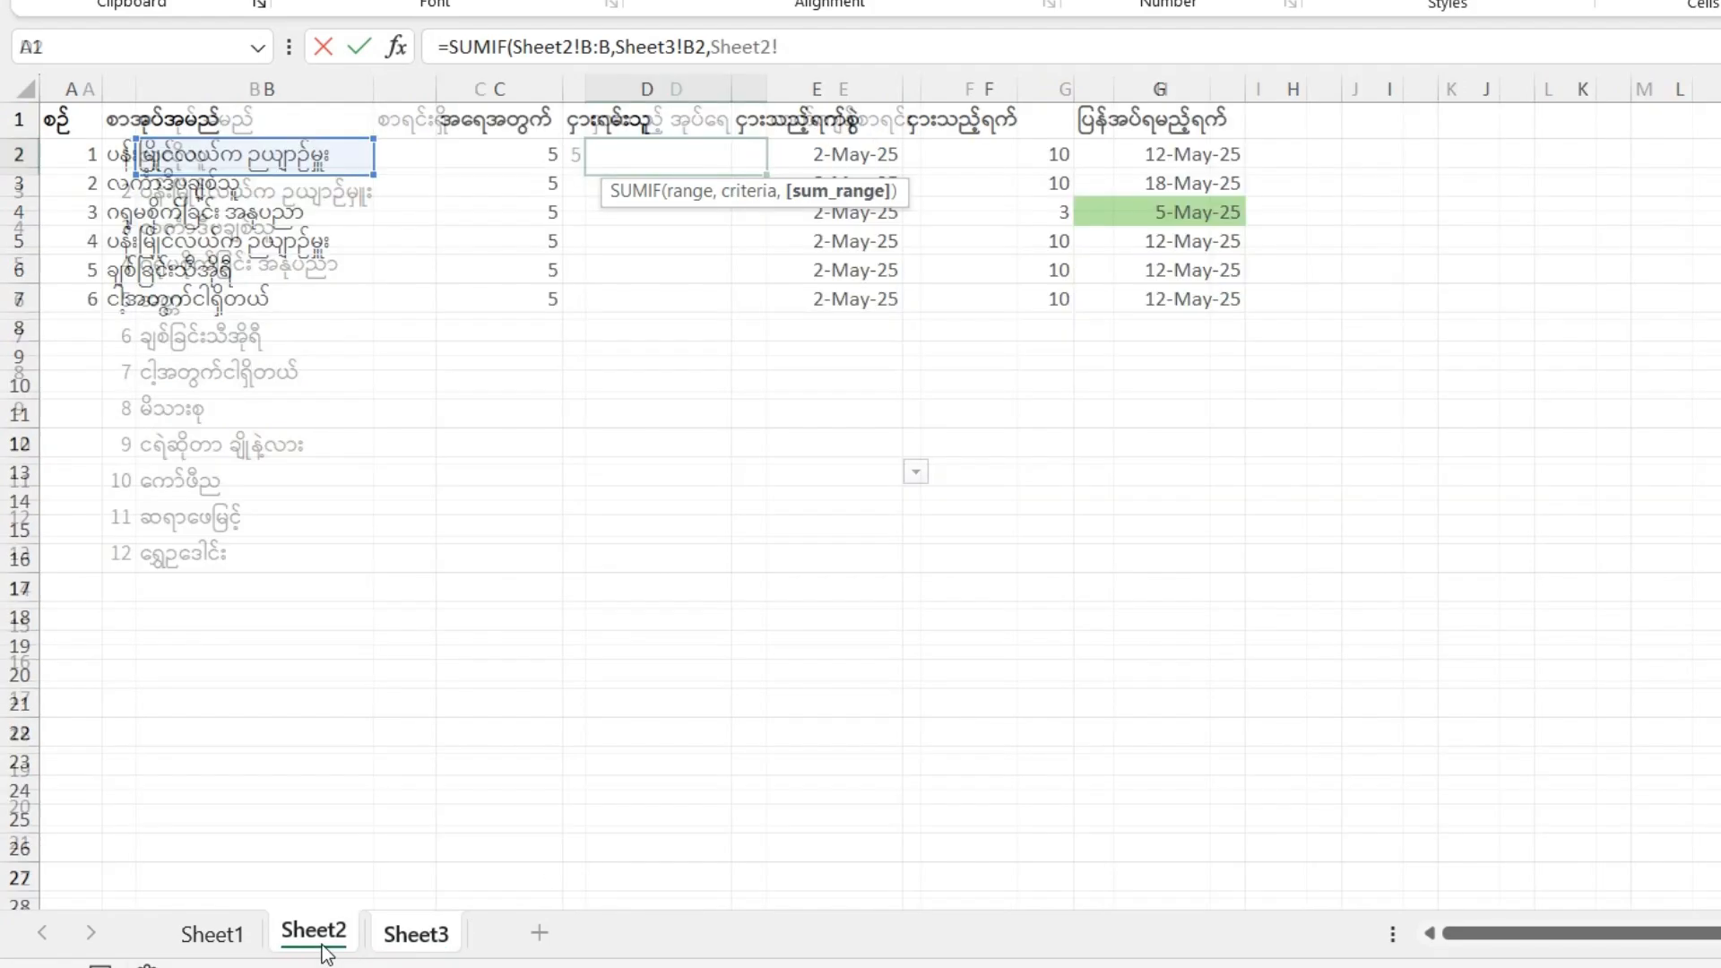
{"action": "left_click", "coordinate": [540, 84]}
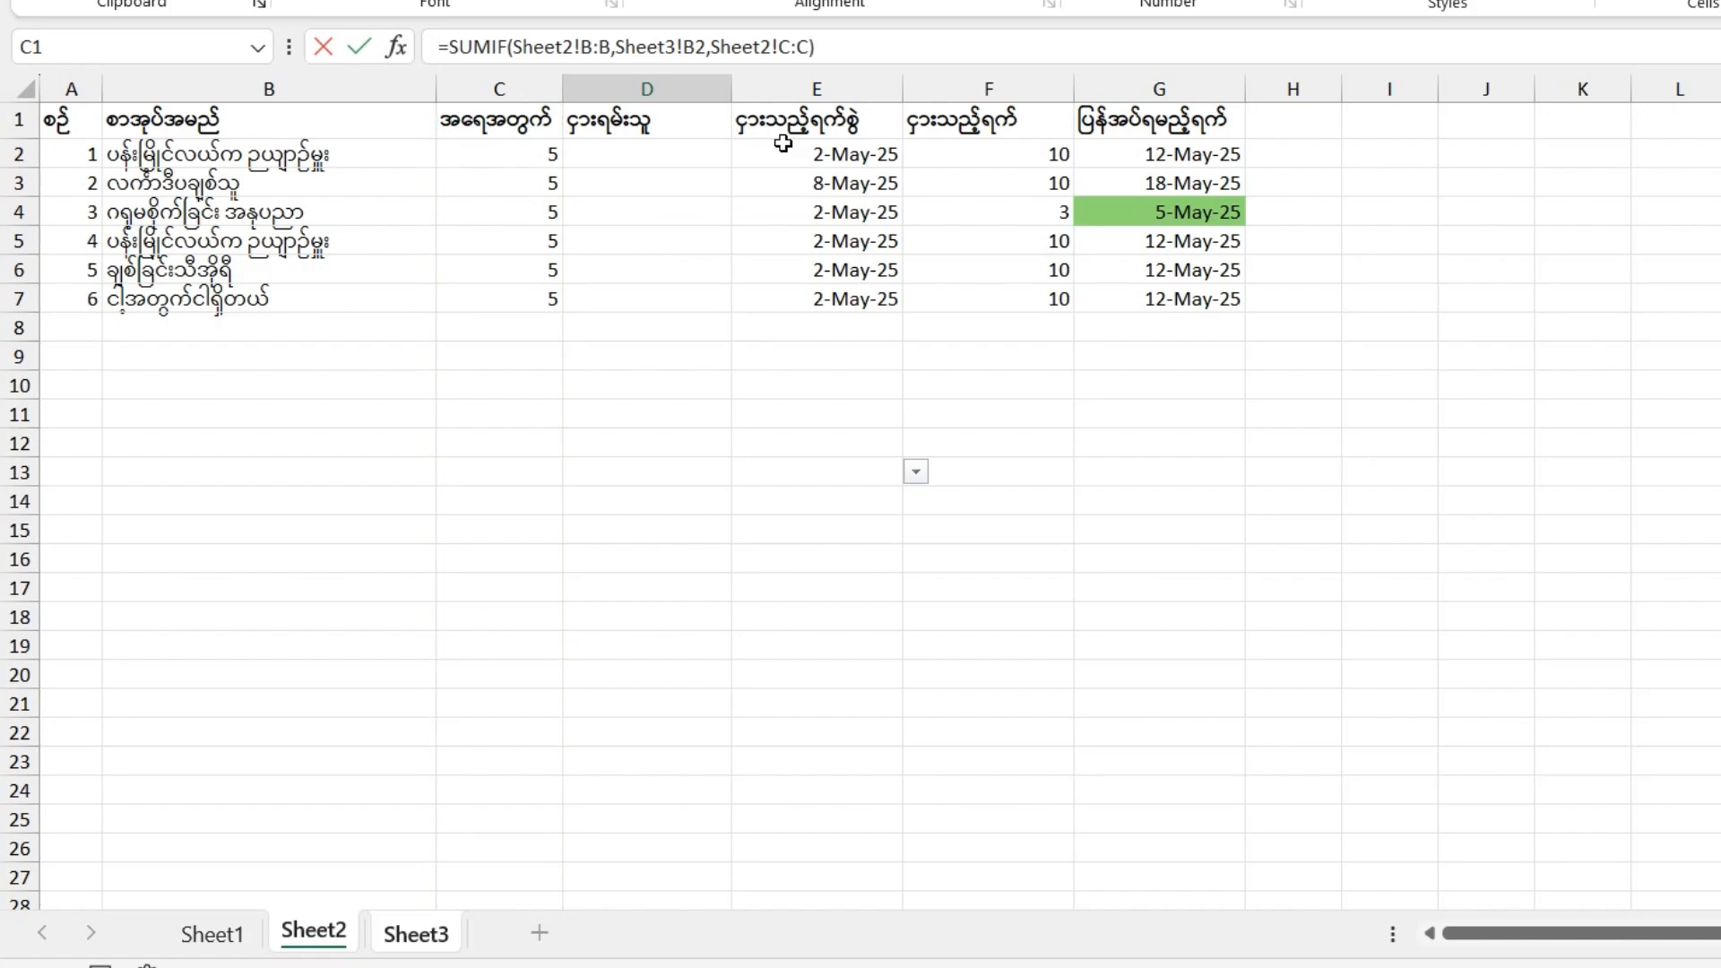
{"action": "key", "text": "Return"}
Copy the SUMIF formula from D2 down to D12
{"action": "left_click", "coordinate": [730, 160]}
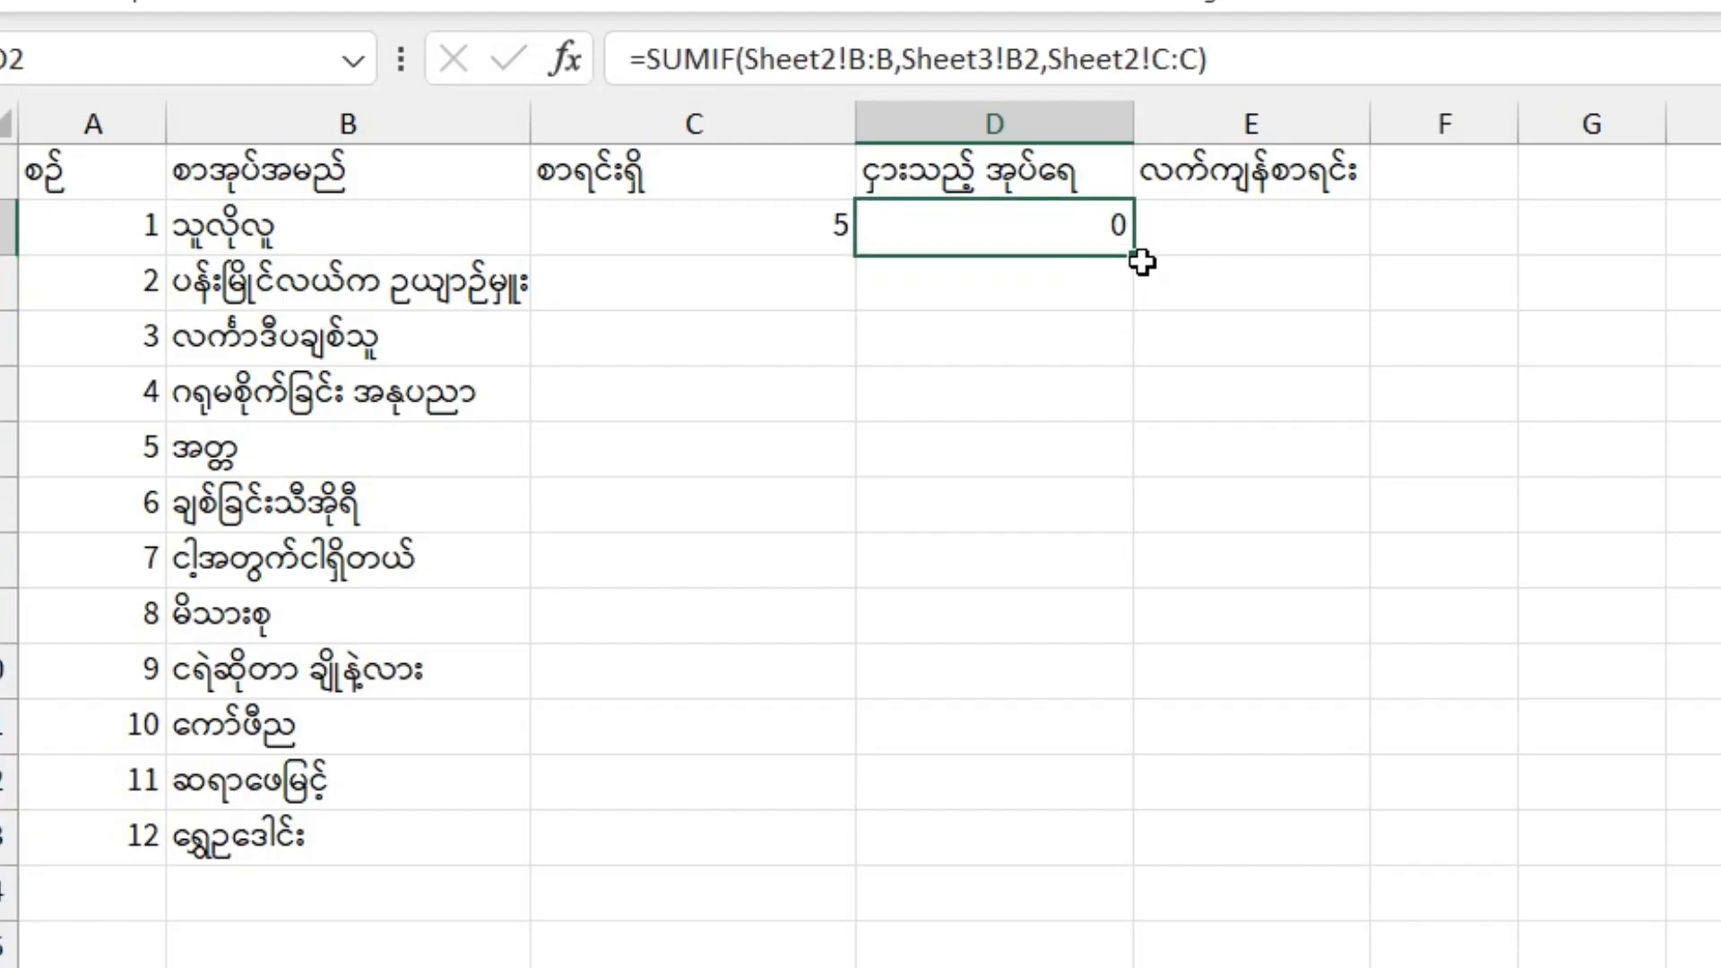
{"action": "left_click", "coordinate": [772, 179]}
{"action": "left_click", "coordinate": [674, 161]}
{"action": "double_click", "coordinate": [1125, 269]}
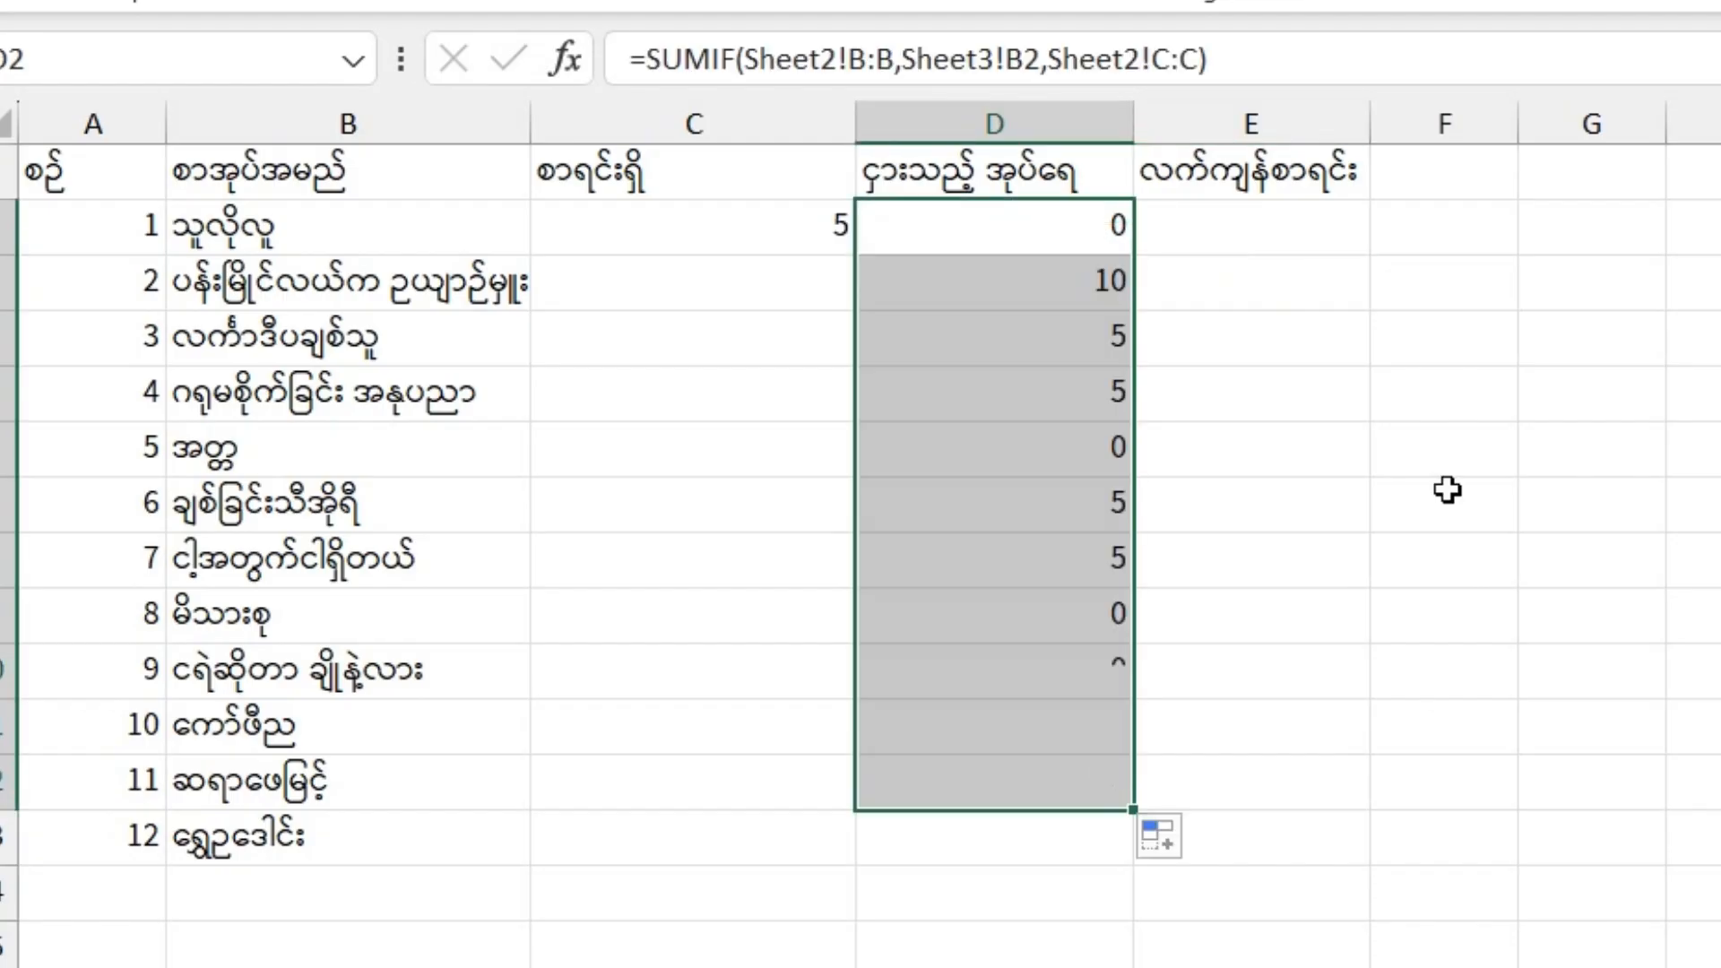
Enter =C2-D2 in E2 for the remaining stock and copy the formula down to E12
{"action": "left_click", "coordinate": [1226, 220]}
{"action": "type", "text": "="}
{"action": "left_click", "coordinate": [730, 211]}
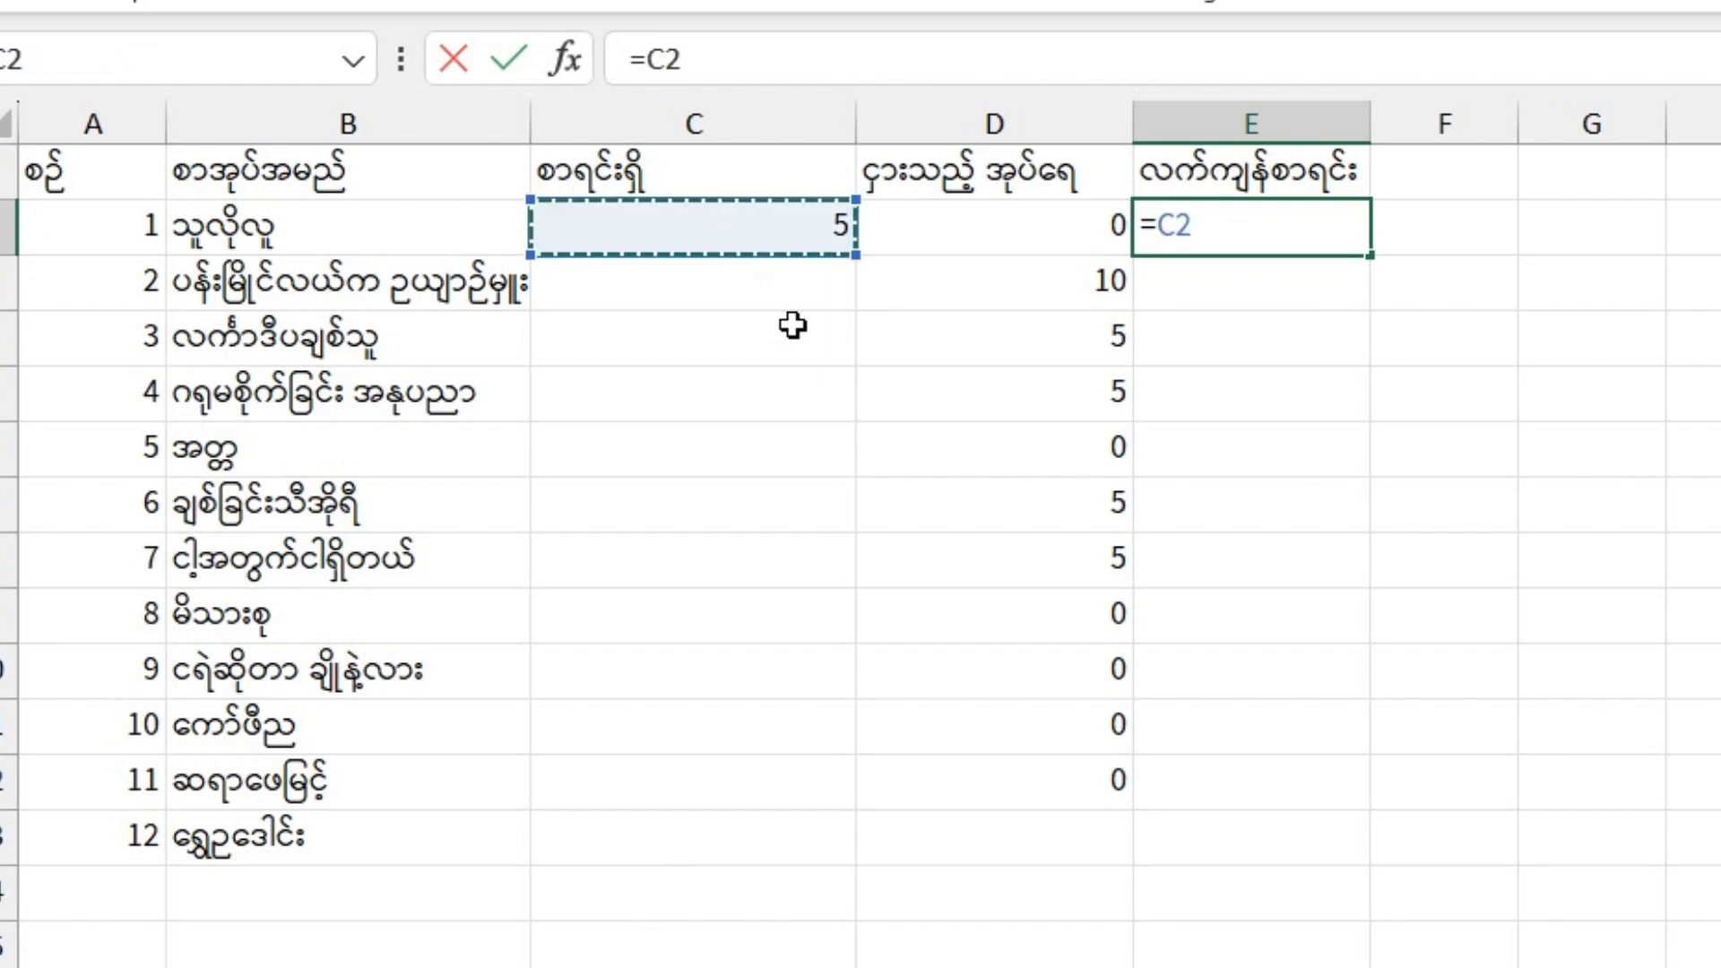
{"action": "type", "text": "-"}
{"action": "left_click", "coordinate": [1022, 240]}
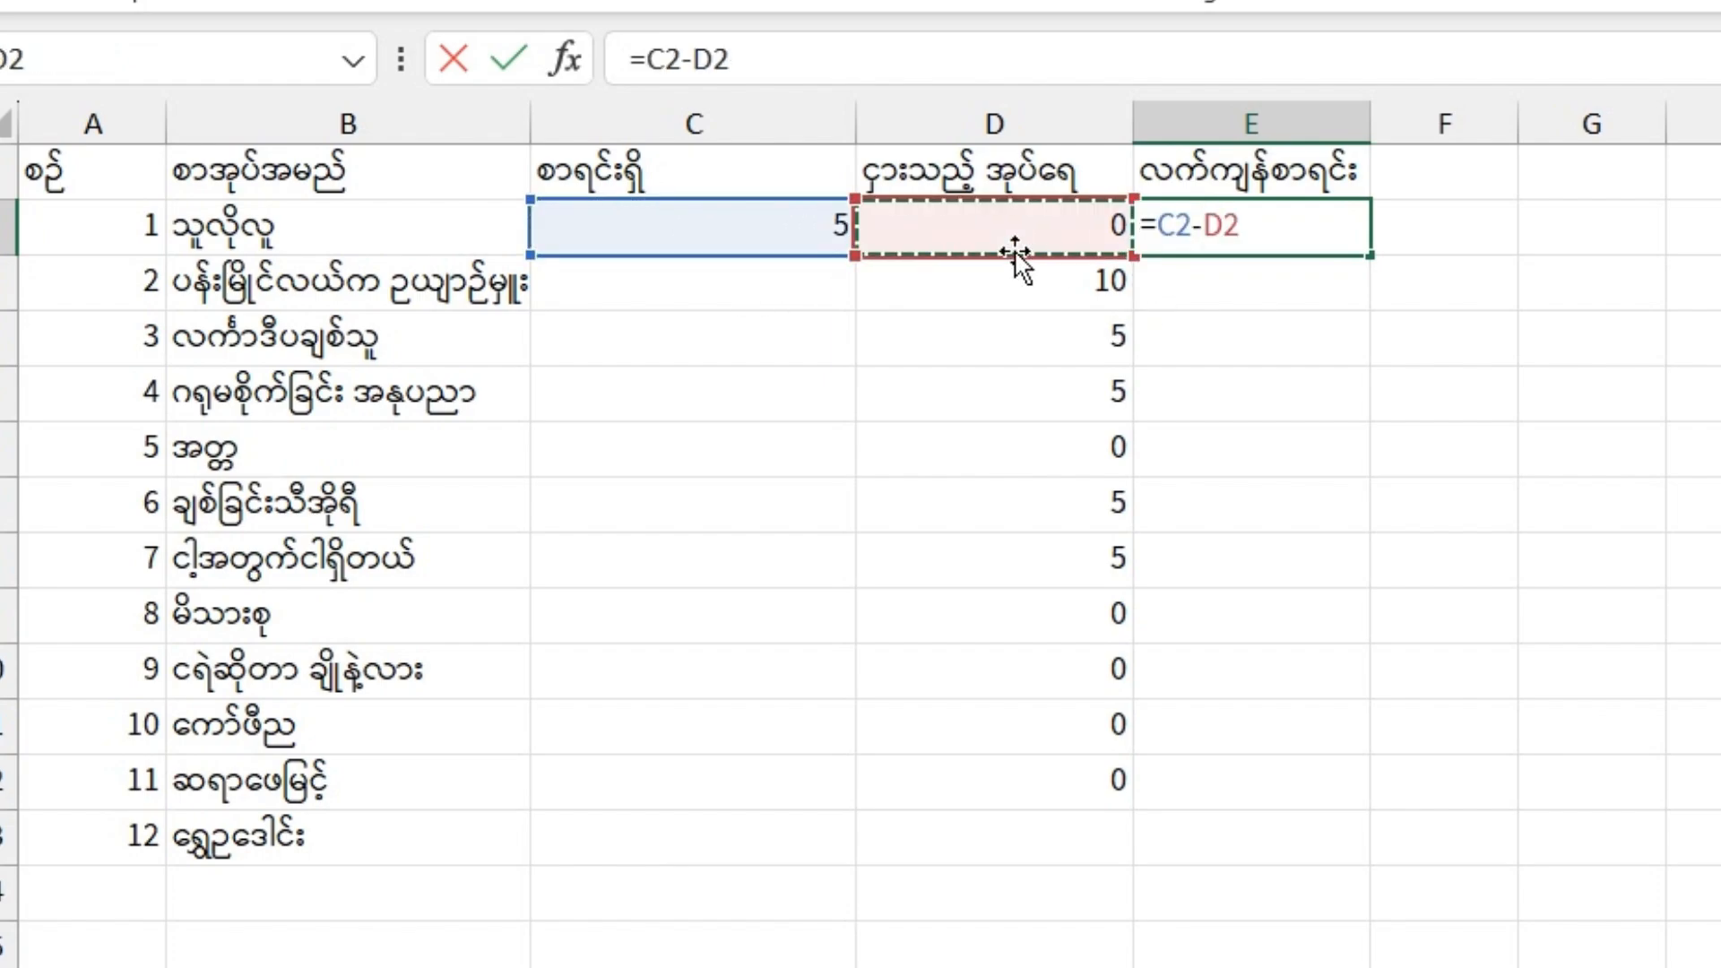
{"action": "key", "text": "Return"}
{"action": "left_click", "coordinate": [1299, 220]}
{"action": "left_click_drag", "start_coordinate": [1371, 254], "coordinate": [1309, 802]}
Compare the rented and remaining figures on Sheet3 with the rental quantities in column C of Sheet2
{"action": "left_click", "coordinate": [1297, 287]}
{"action": "left_click", "coordinate": [1255, 345]}
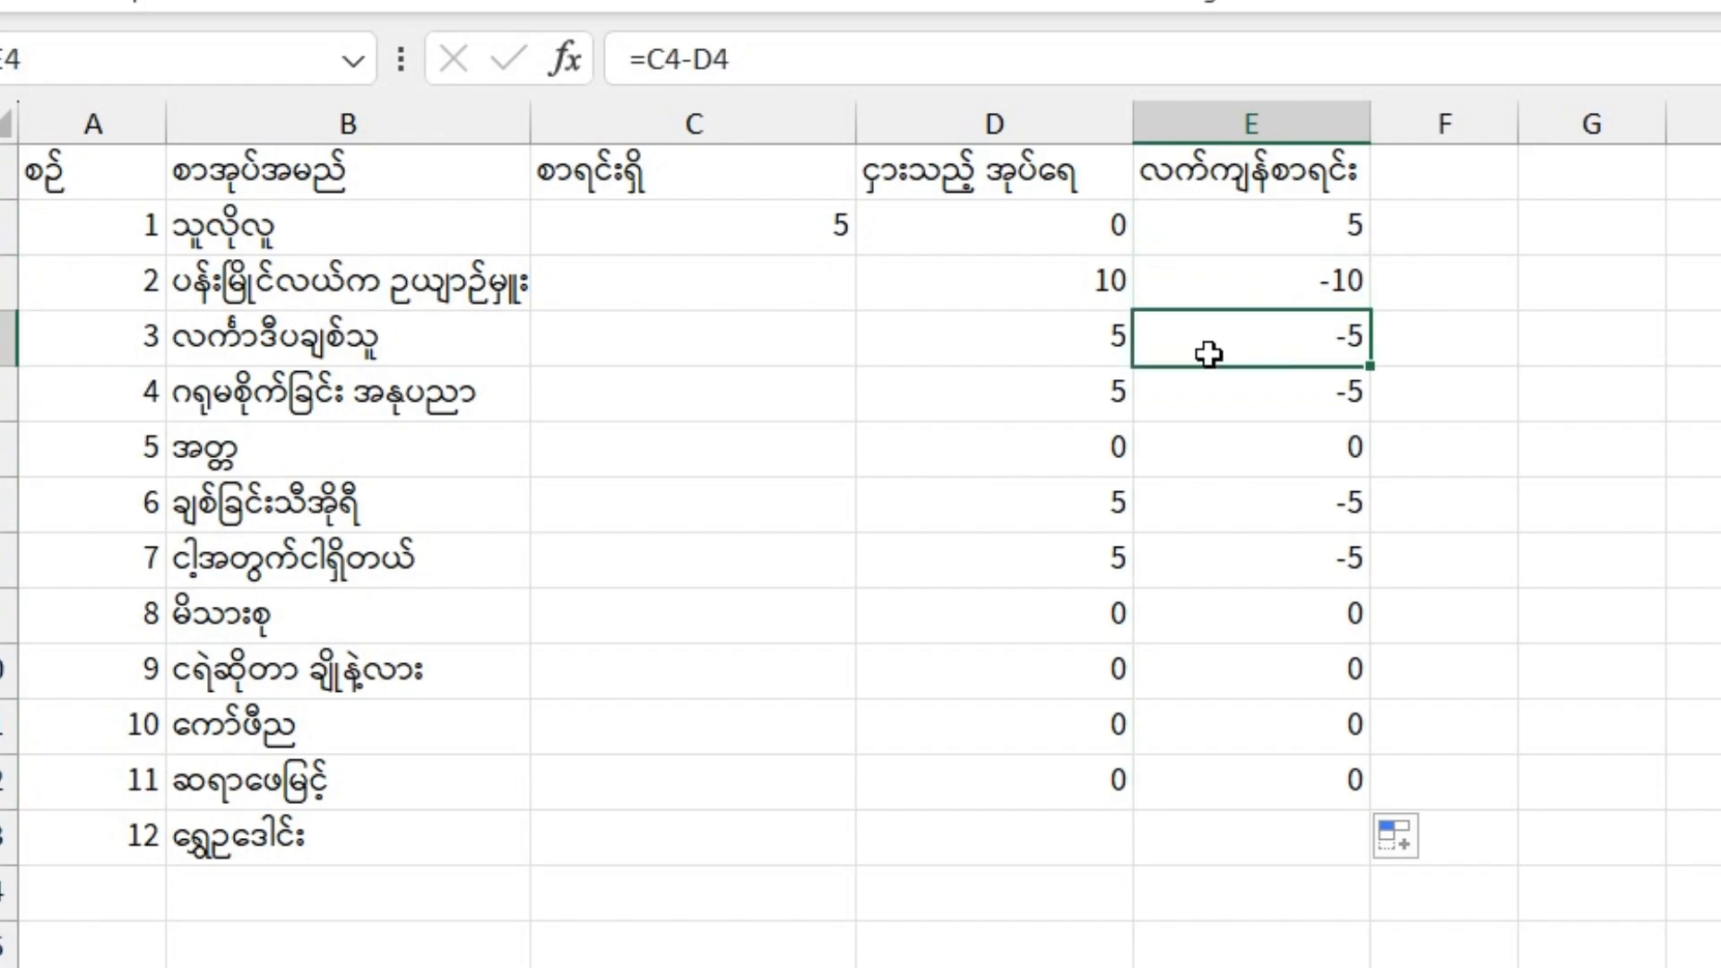
{"action": "left_click", "coordinate": [1061, 281]}
{"action": "key", "text": "ctrl+Page_Up"}
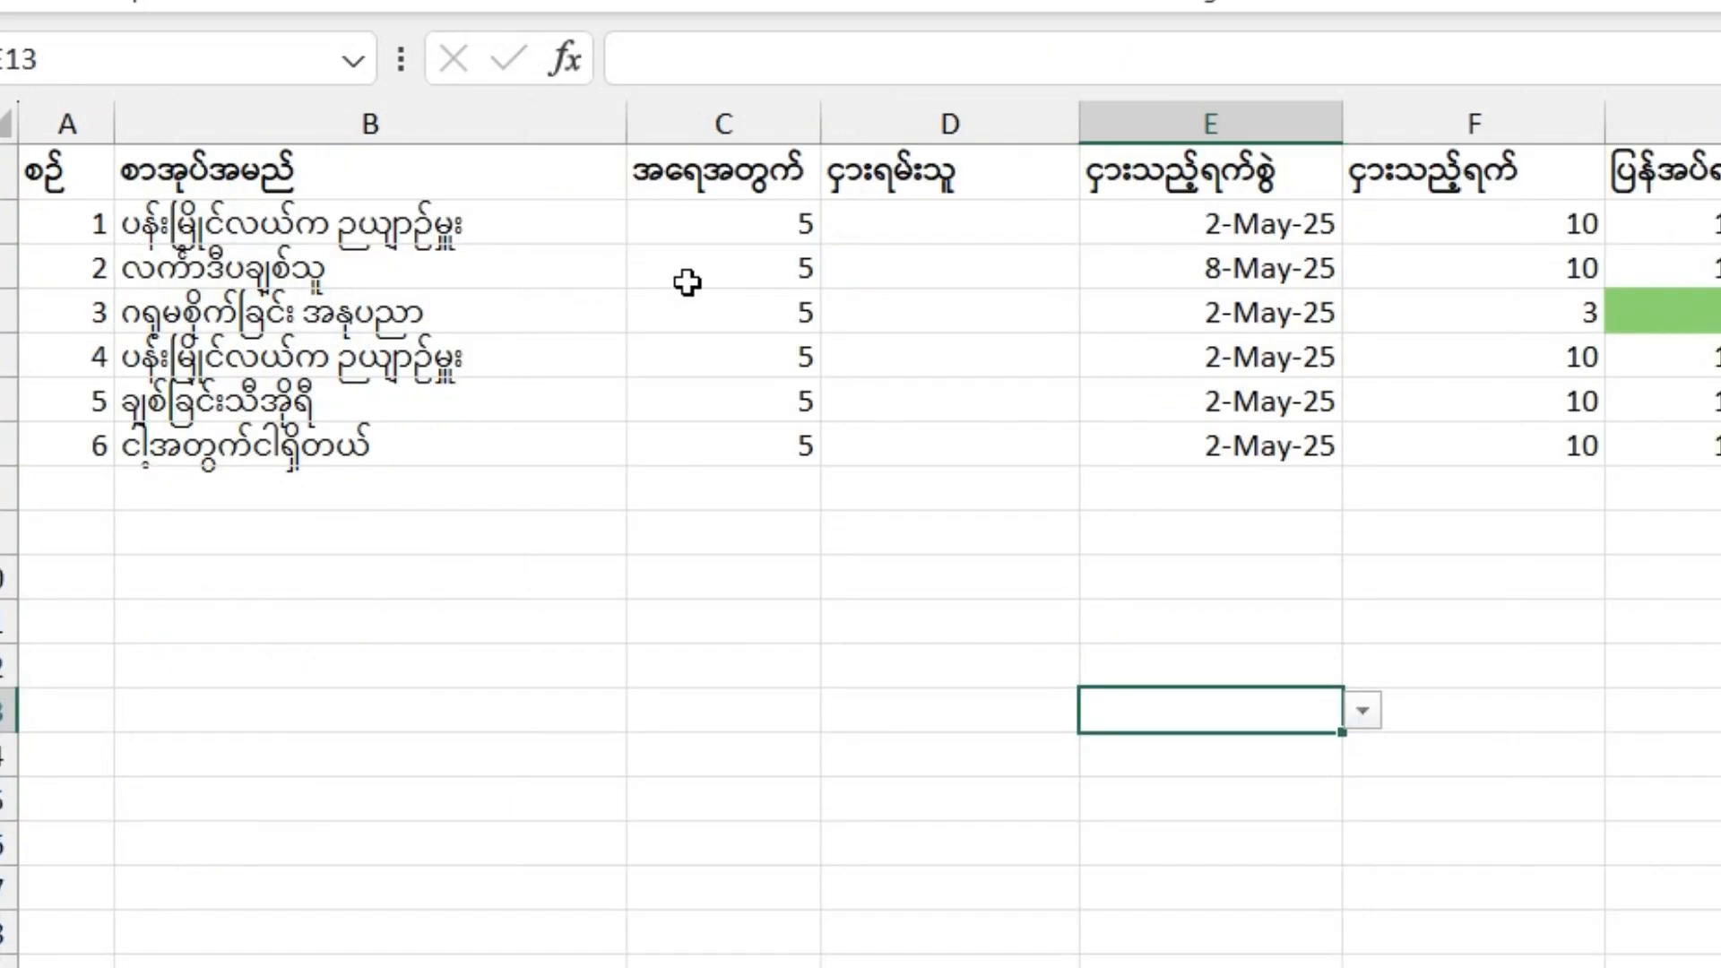
{"action": "left_click", "coordinate": [719, 234]}
{"action": "left_click", "coordinate": [756, 310]}
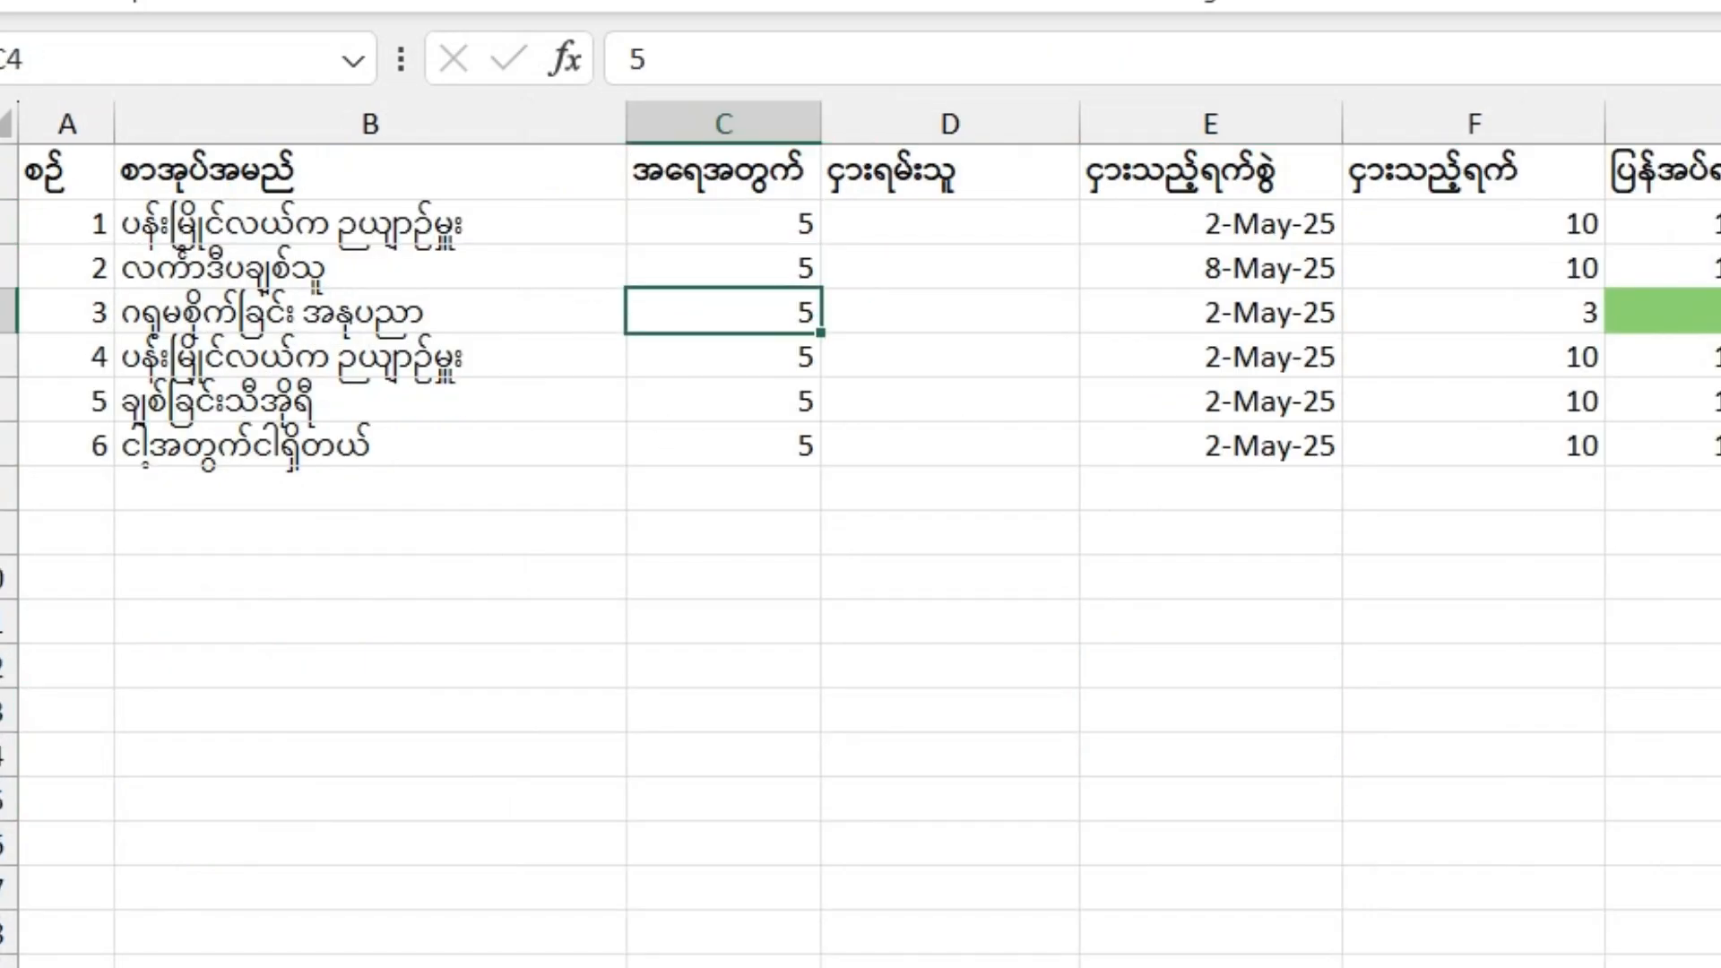
{"action": "key", "text": "ctrl+Page_Down"}
Enter stock quantities of 15 in C3 and 5 in C4 on Sheet3, and copy the 5 down to C12
{"action": "left_click", "coordinate": [756, 274]}
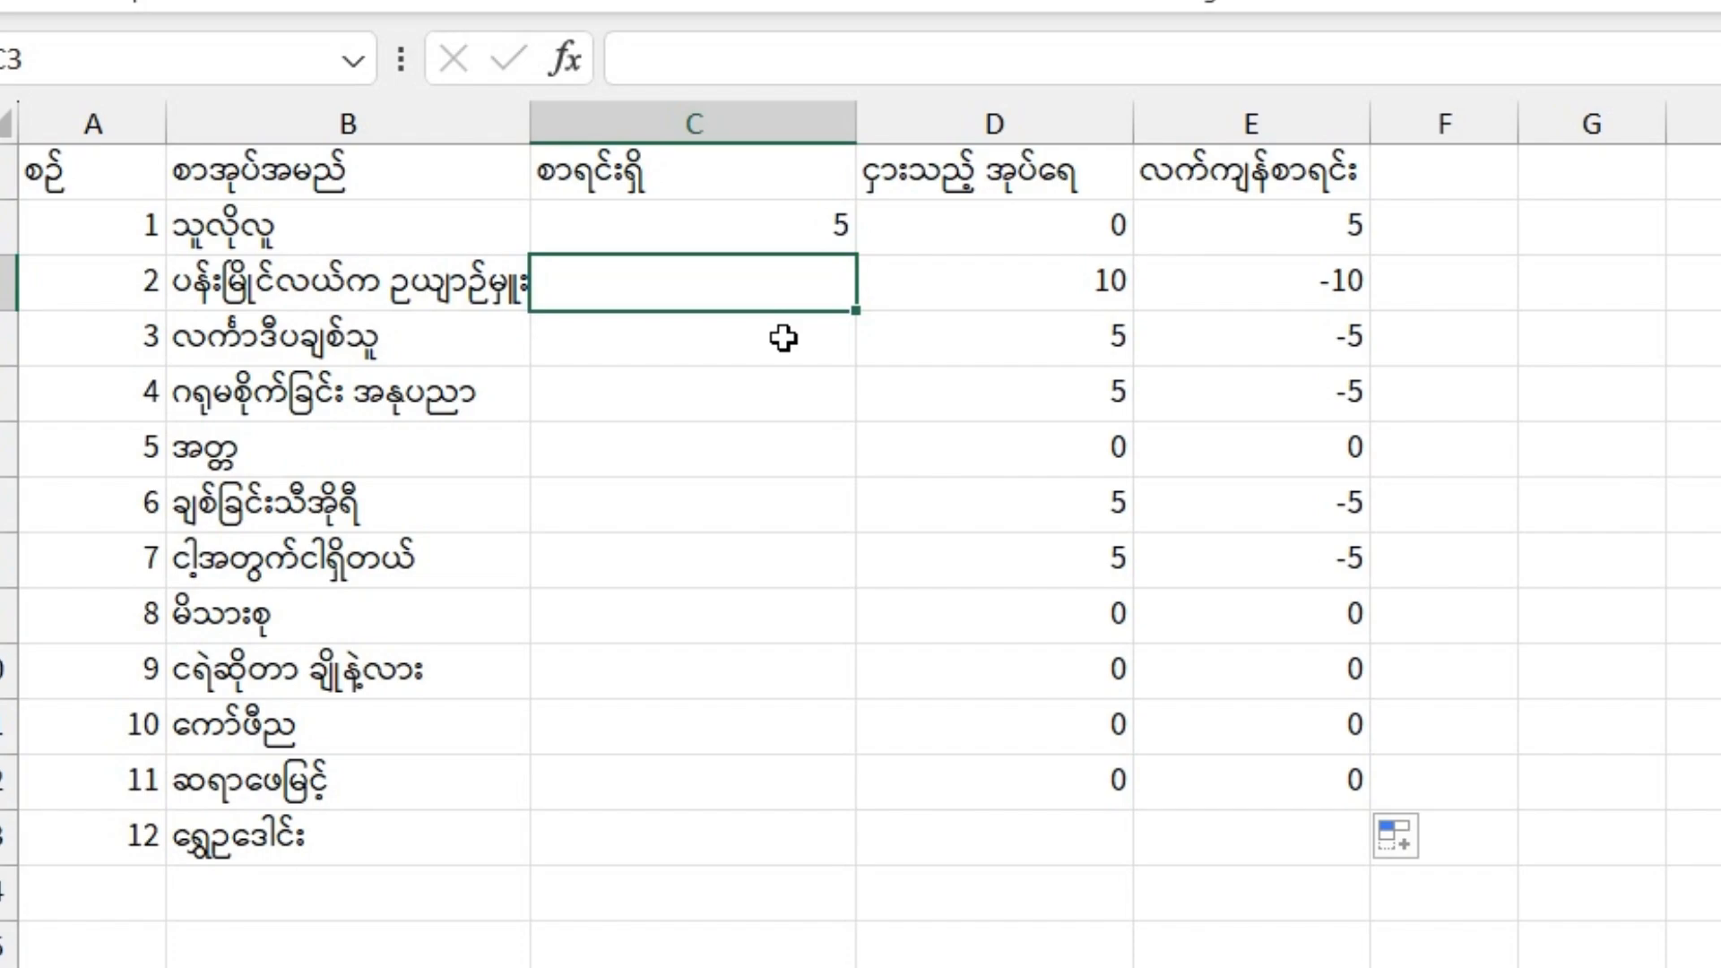
{"action": "type", "text": "15"}
{"action": "key", "text": "Return"}
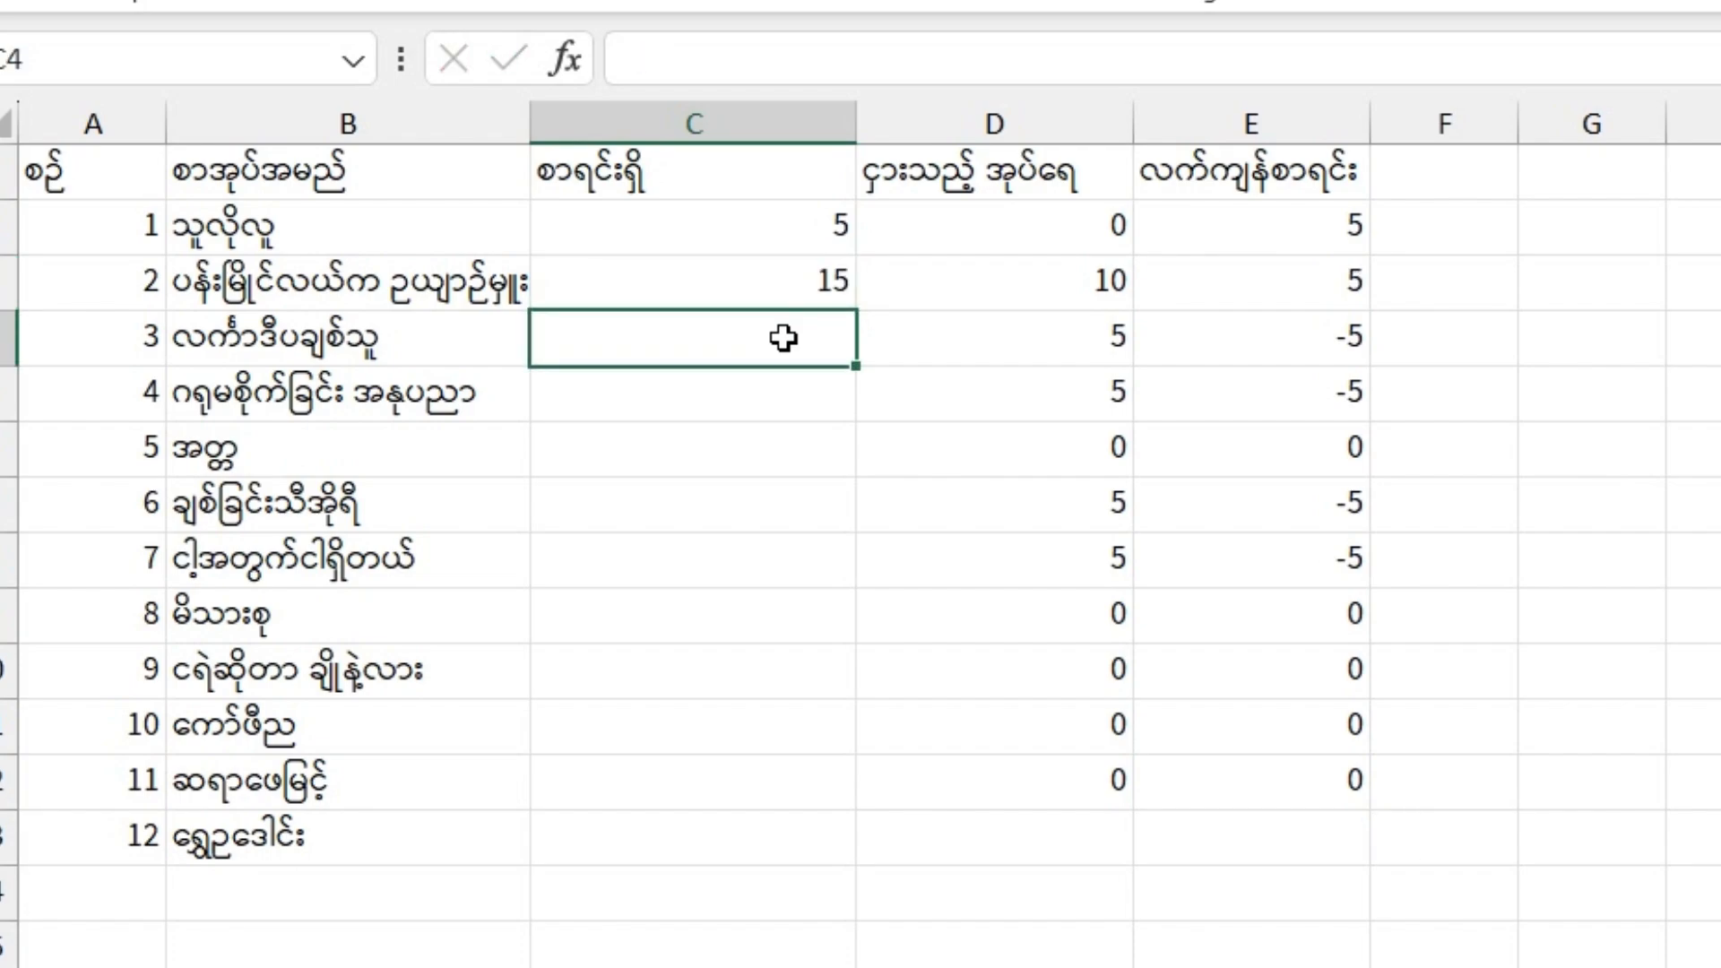
{"action": "type", "text": "5"}
{"action": "key", "text": "Return"}
{"action": "left_click", "coordinate": [795, 342]}
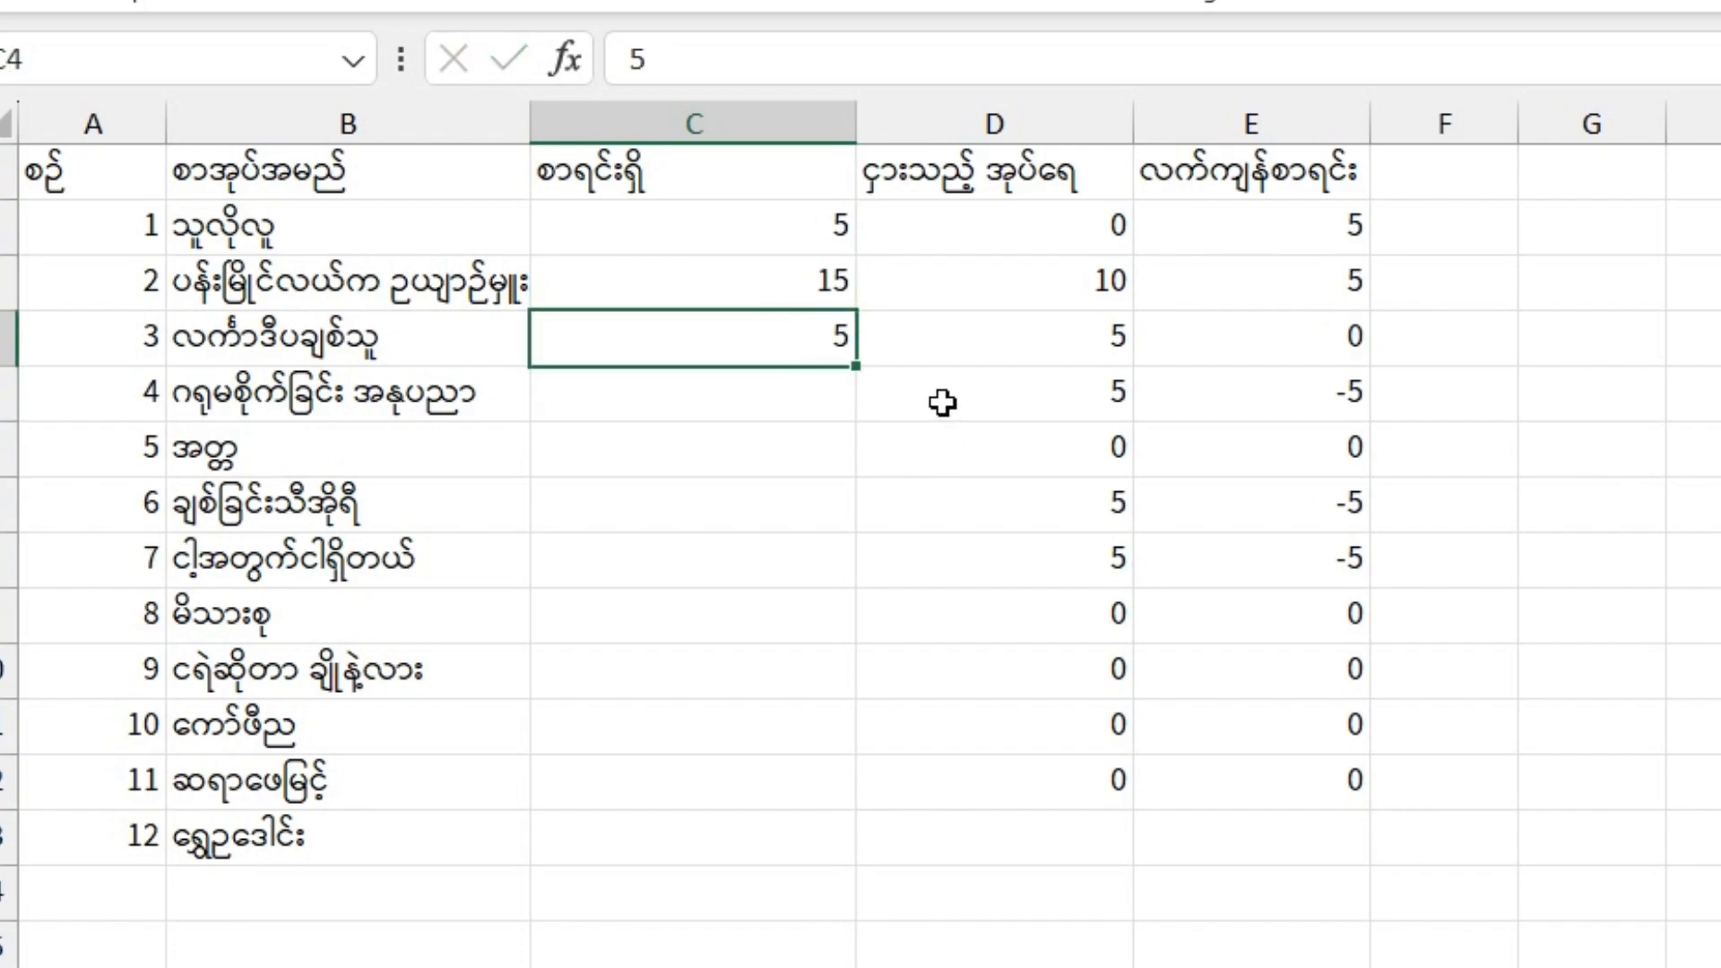
{"action": "left_click_drag", "start_coordinate": [856, 366], "coordinate": [837, 795]}
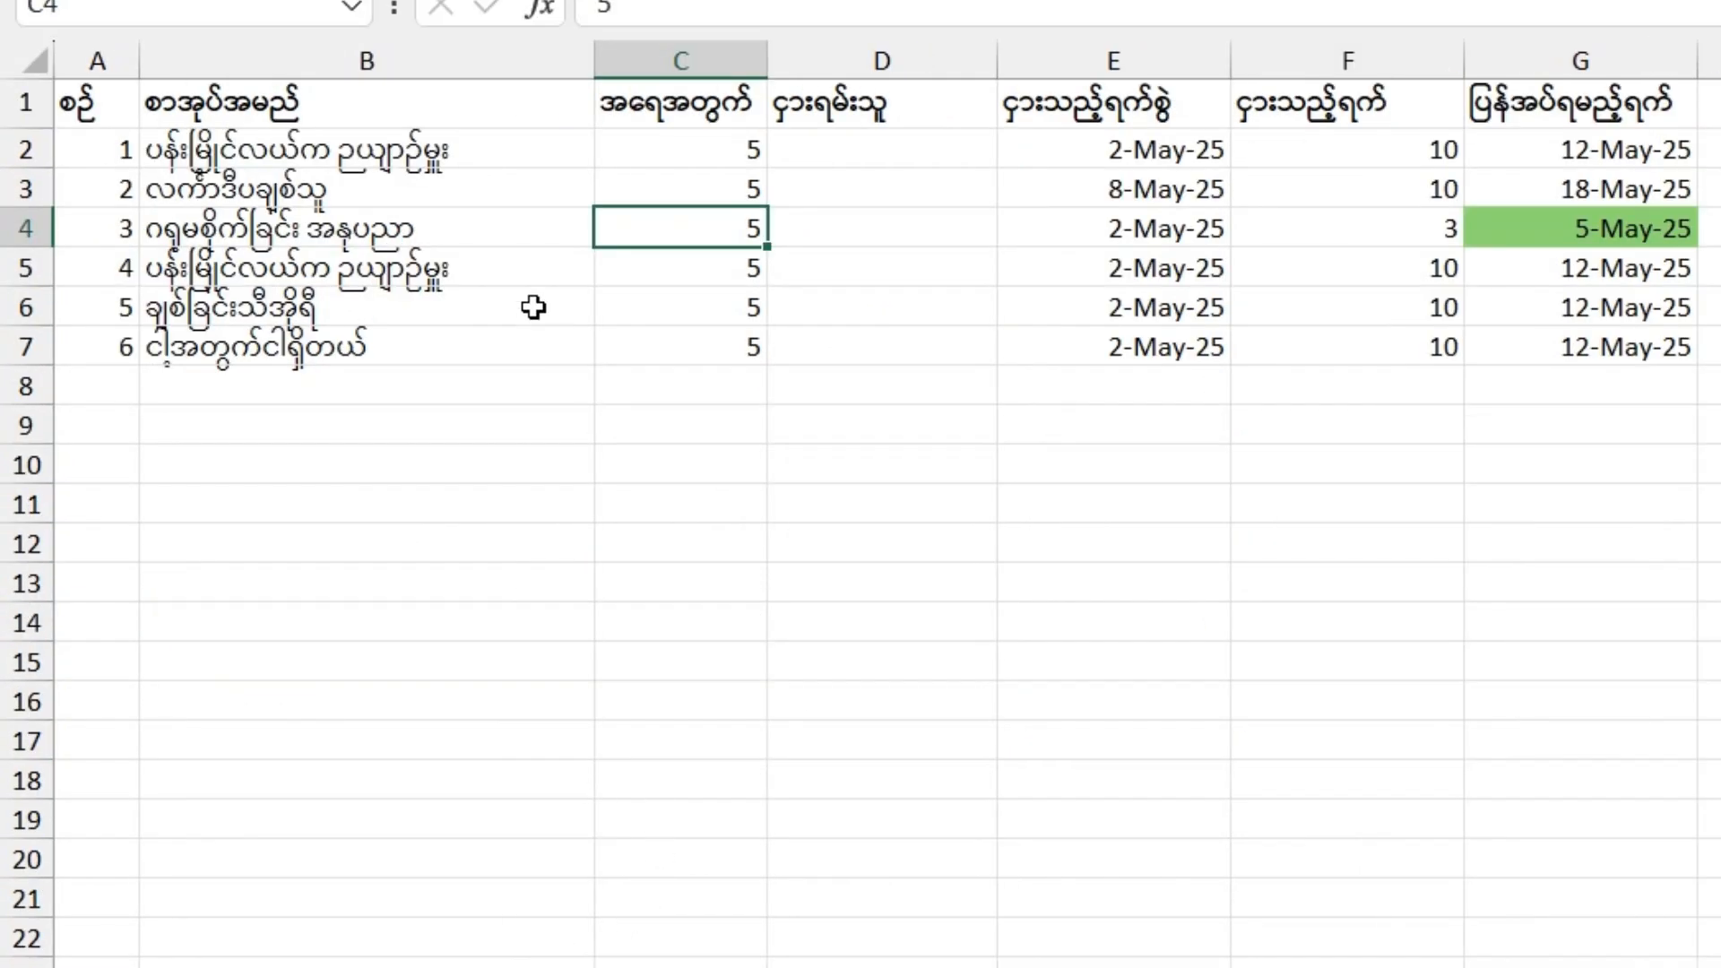
Review the row numbers and return-date highlighting on Sheet2, and the remaining-stock column on Sheet3
{"action": "left_click", "coordinate": [474, 180]}
{"action": "left_click", "coordinate": [93, 183]}
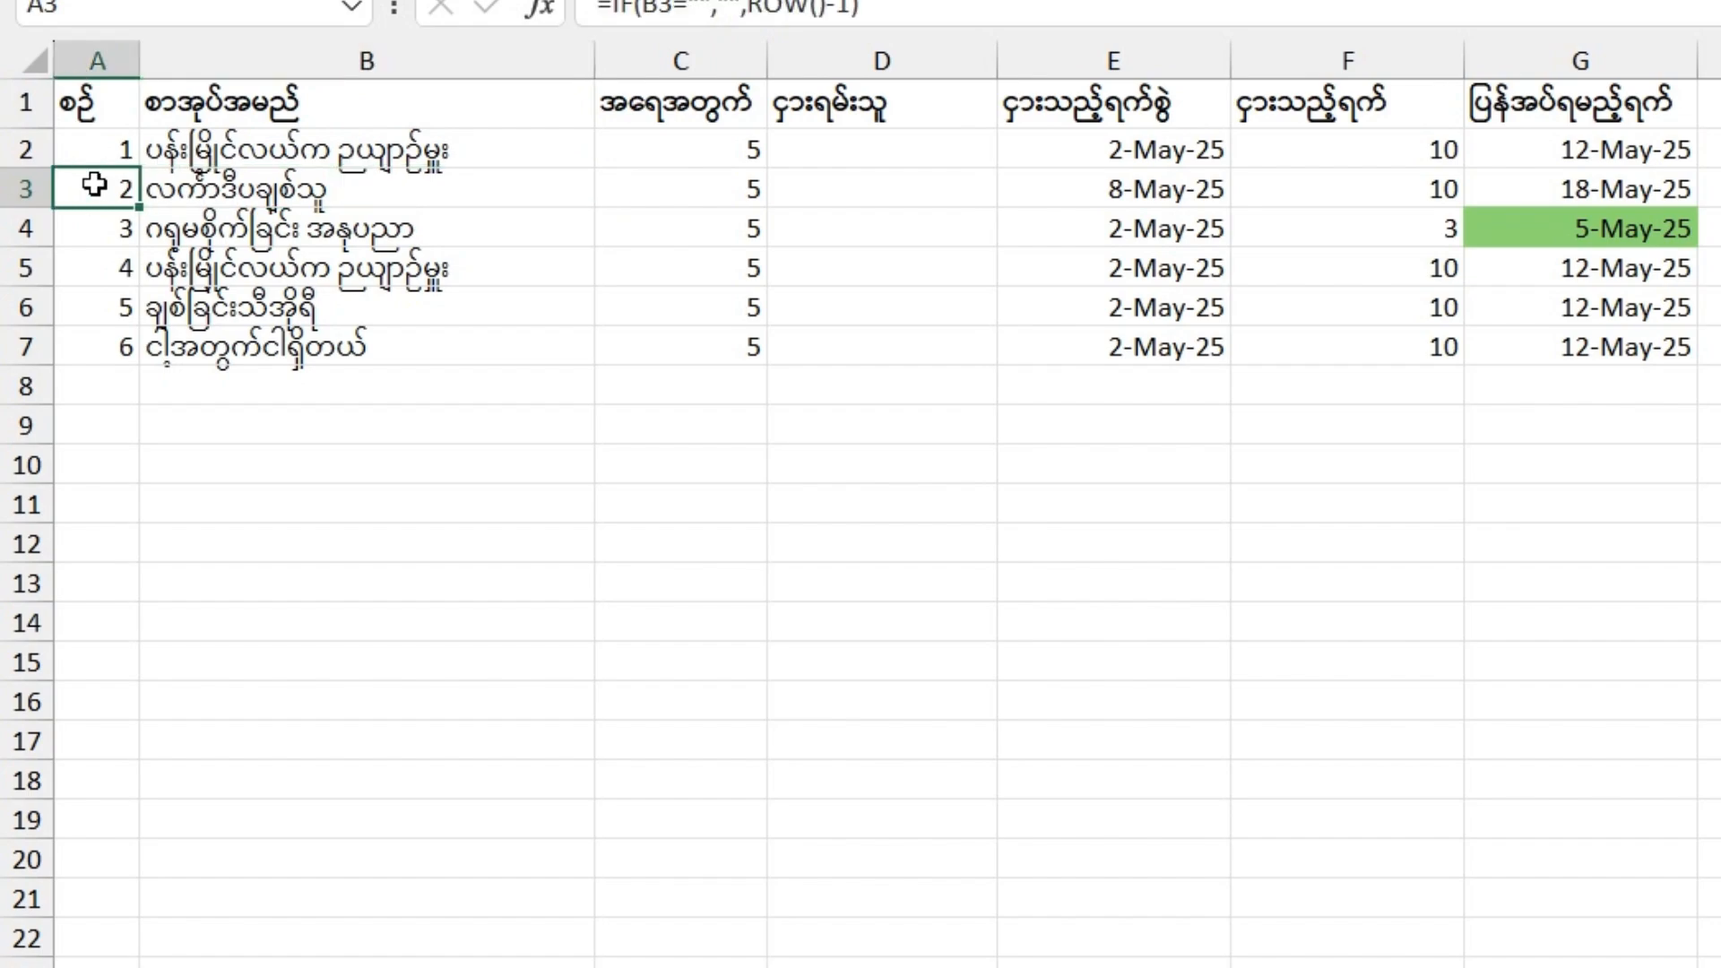
{"action": "left_click_drag", "start_coordinate": [119, 148], "coordinate": [105, 349]}
{"action": "left_click", "coordinate": [1587, 235]}
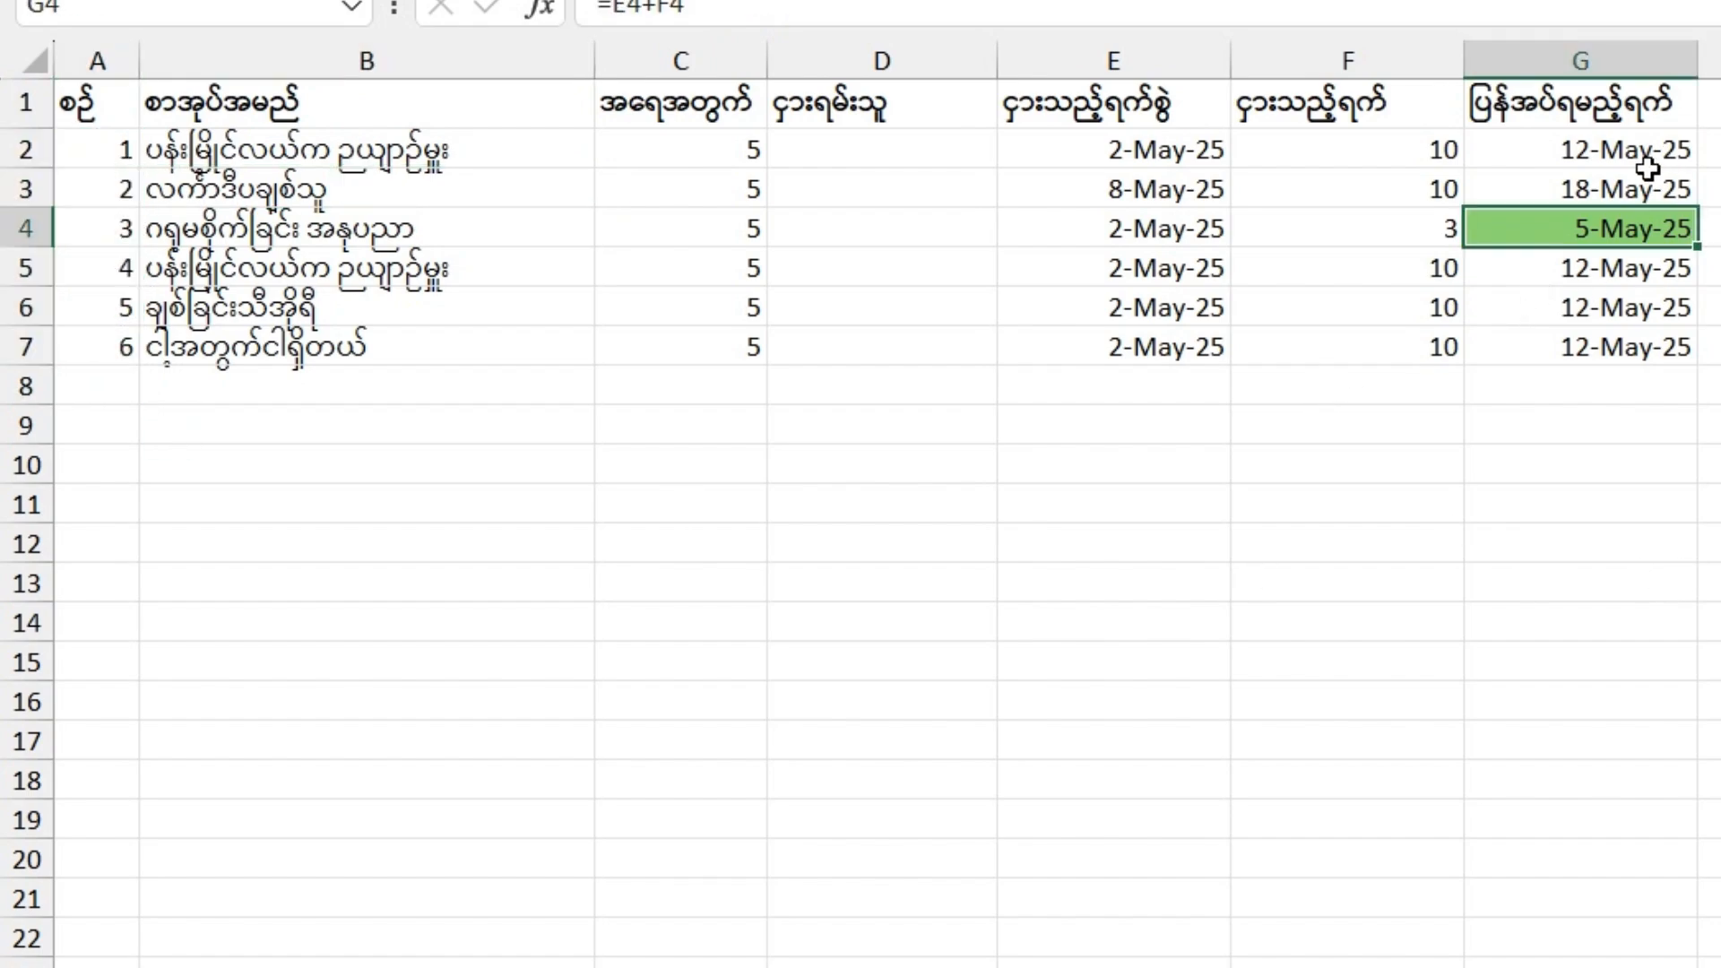
{"action": "left_click_drag", "start_coordinate": [1646, 170], "coordinate": [1647, 303]}
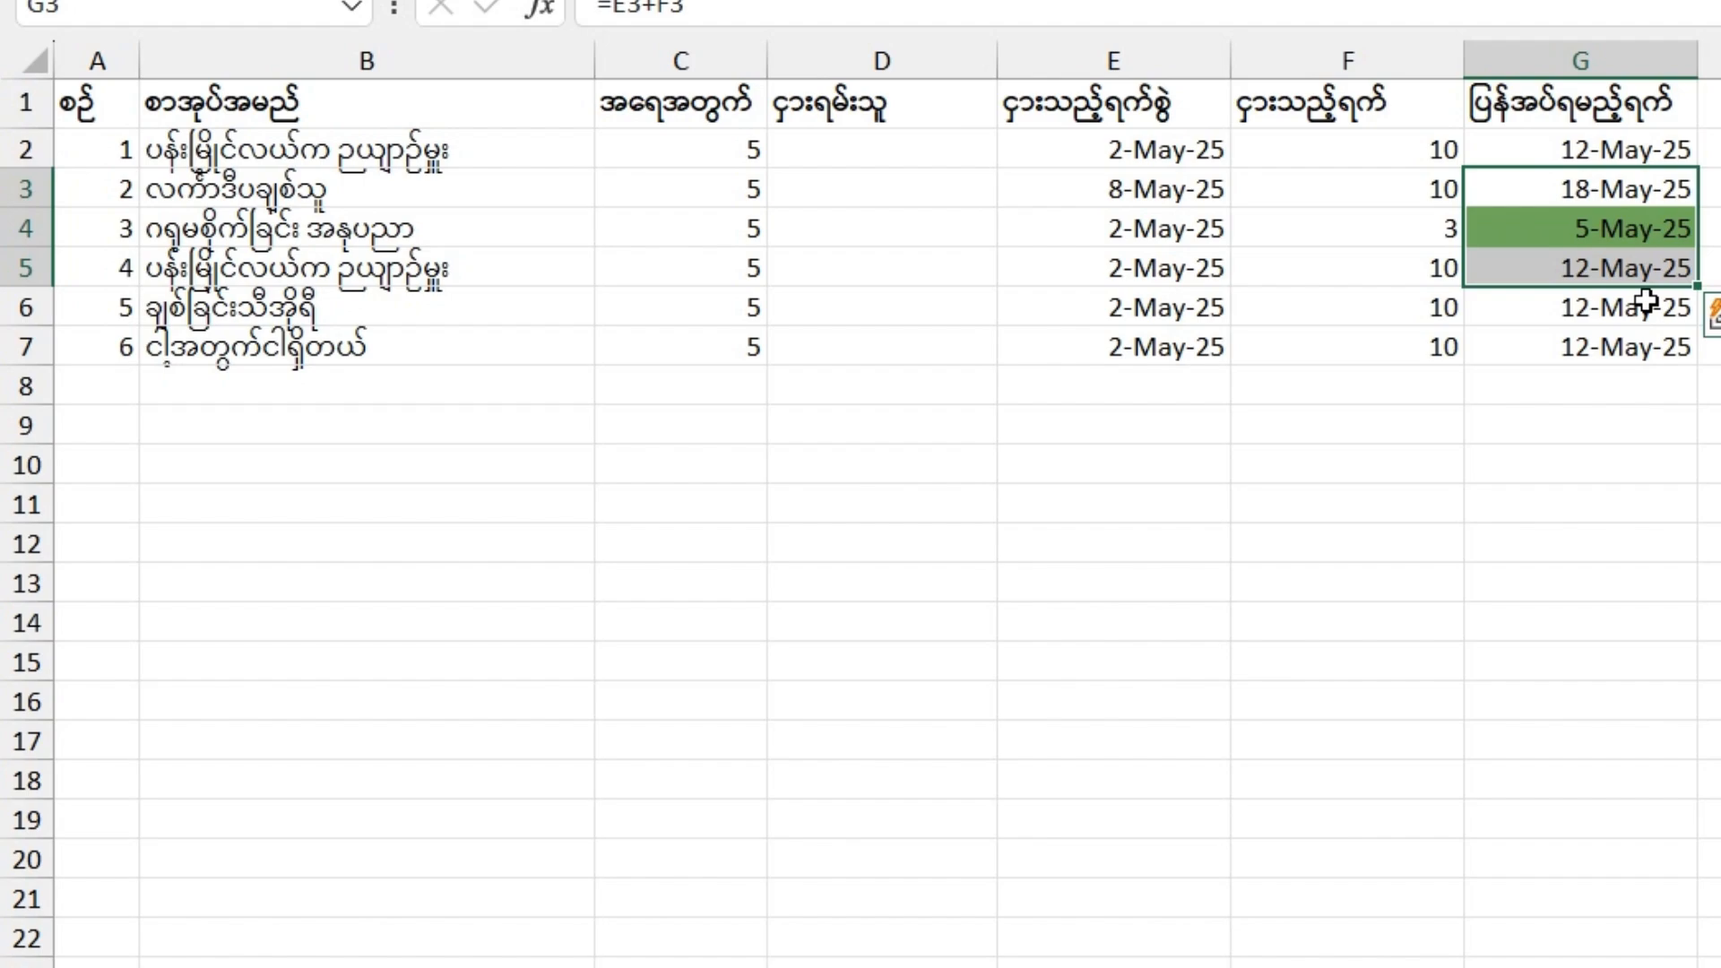
{"action": "left_click", "coordinate": [1624, 231]}
{"action": "left_click", "coordinate": [1627, 183]}
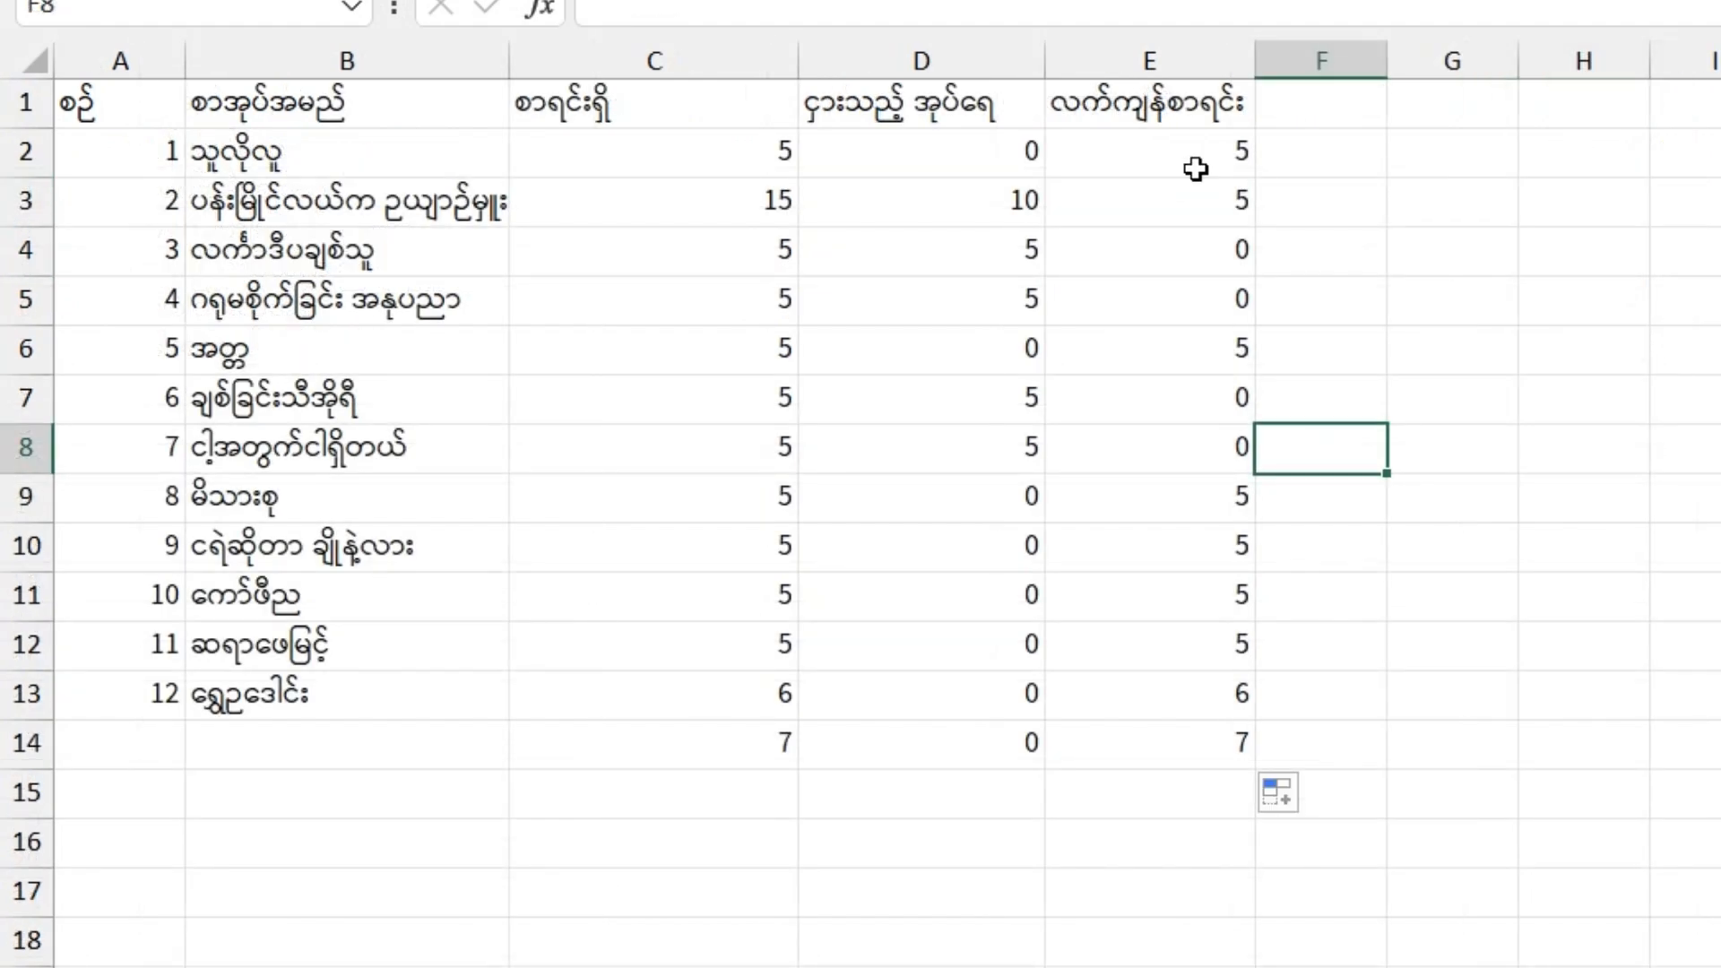
{"action": "left_click", "coordinate": [1196, 170]}
{"action": "left_click", "coordinate": [1146, 313]}
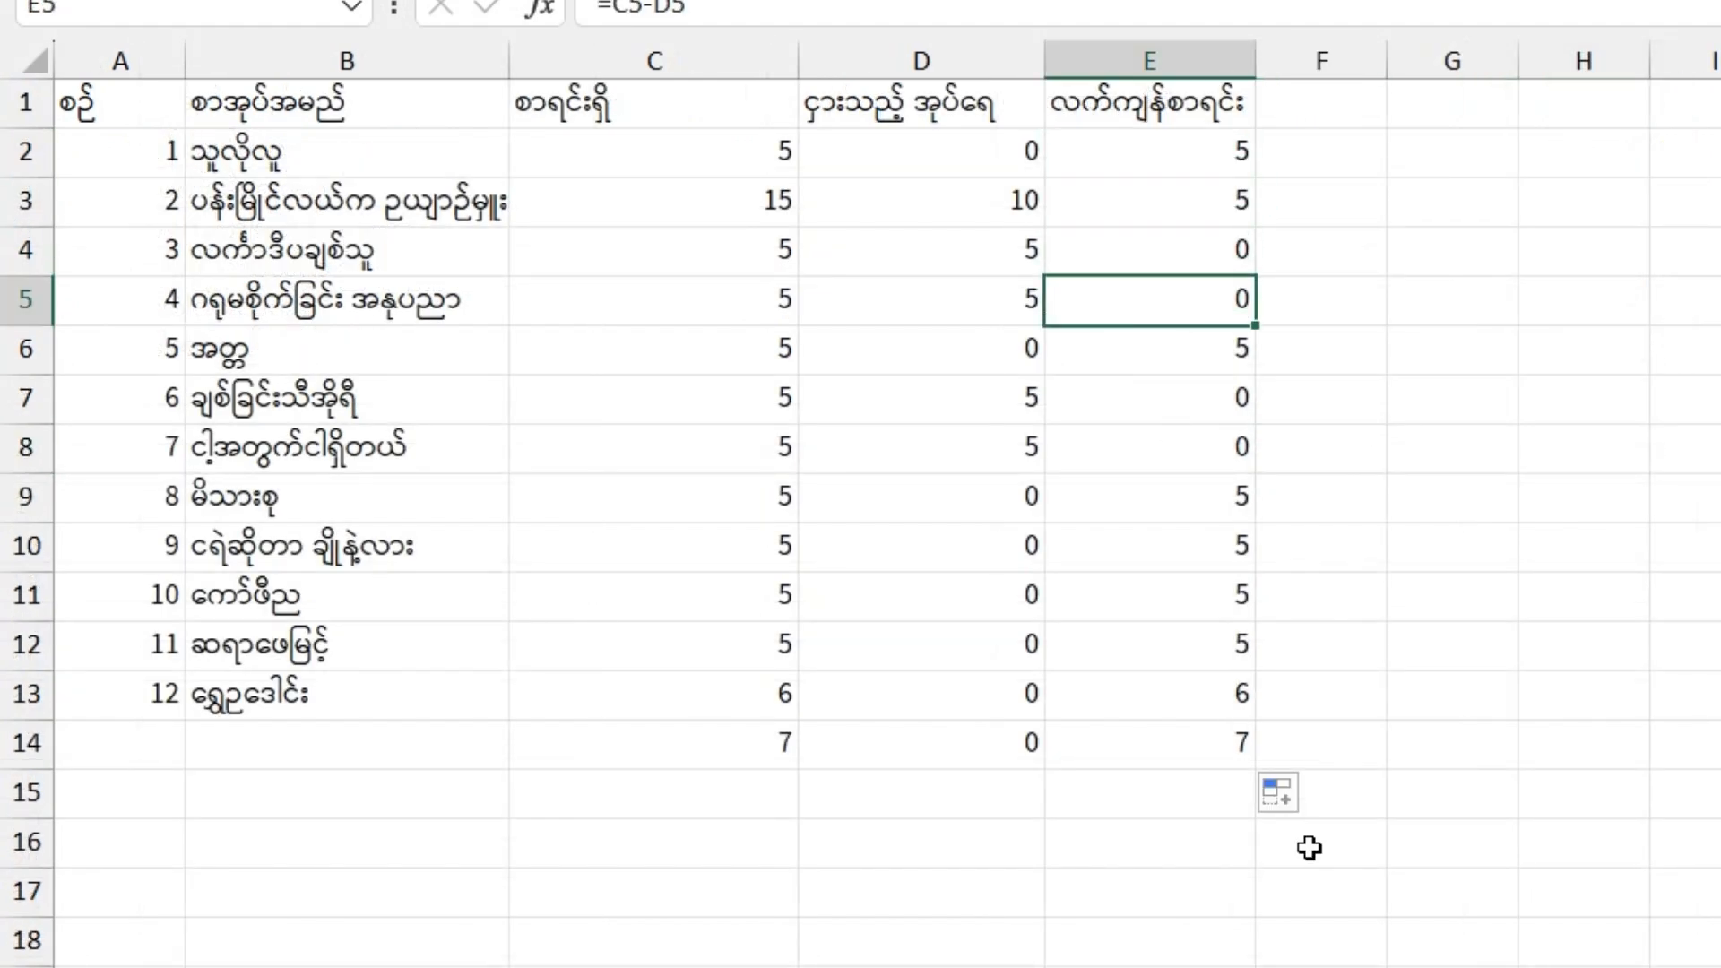
{"action": "left_click", "coordinate": [1583, 448]}
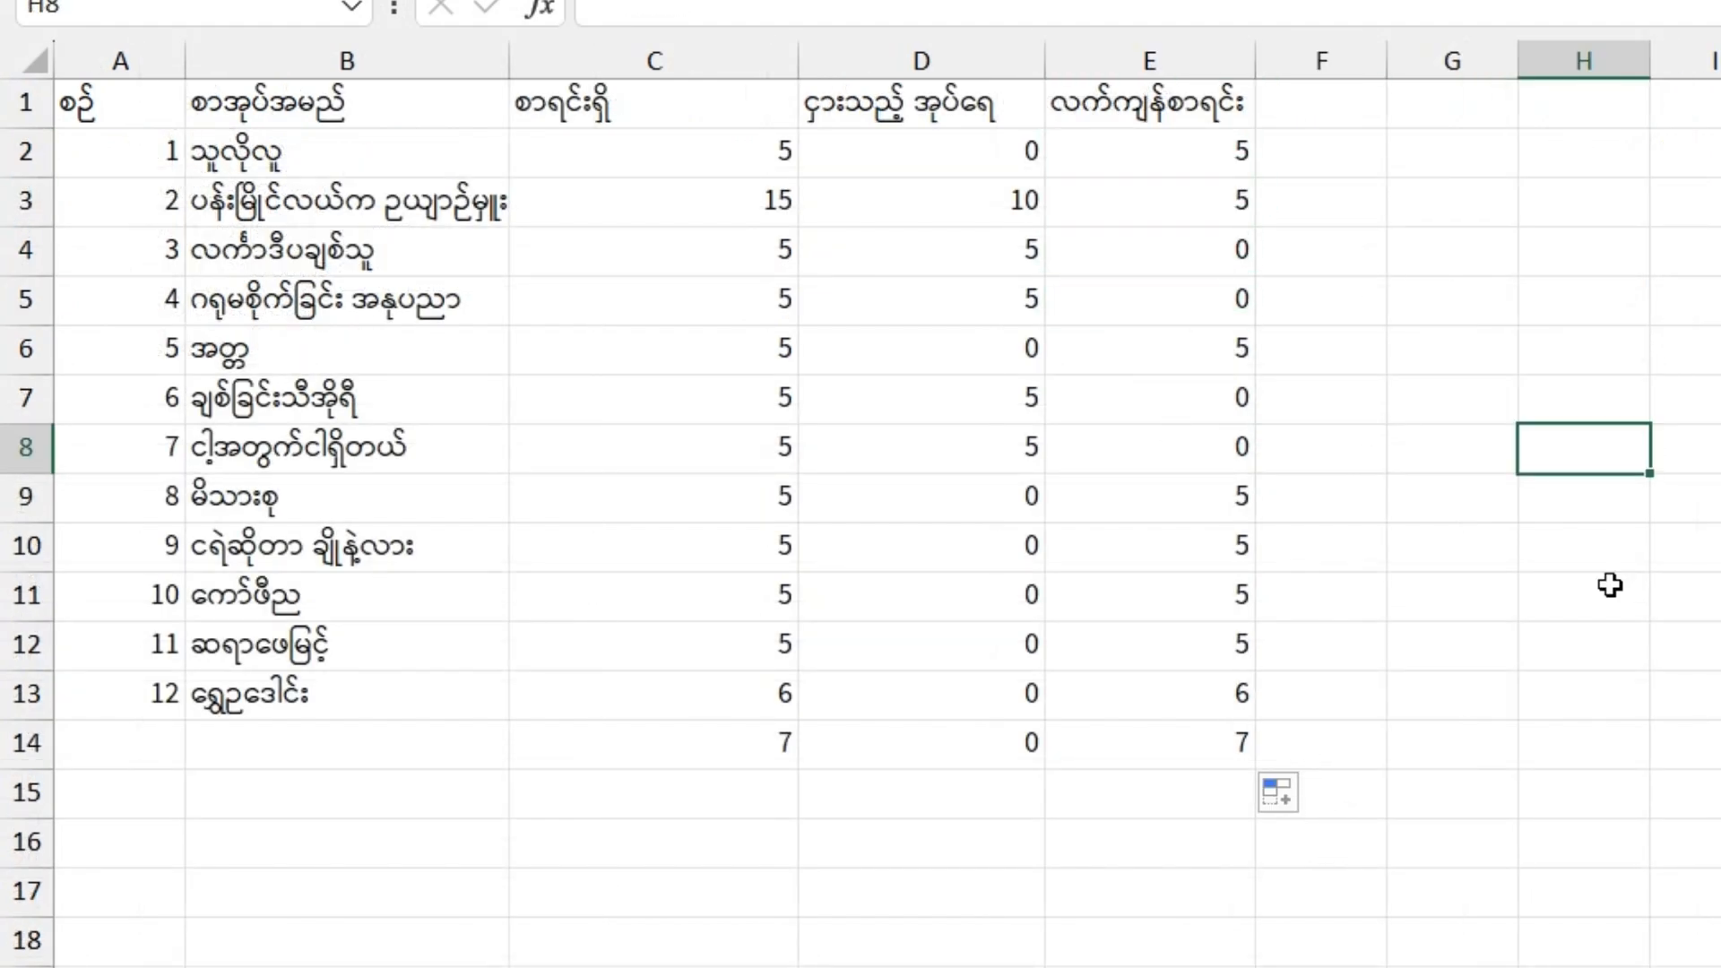